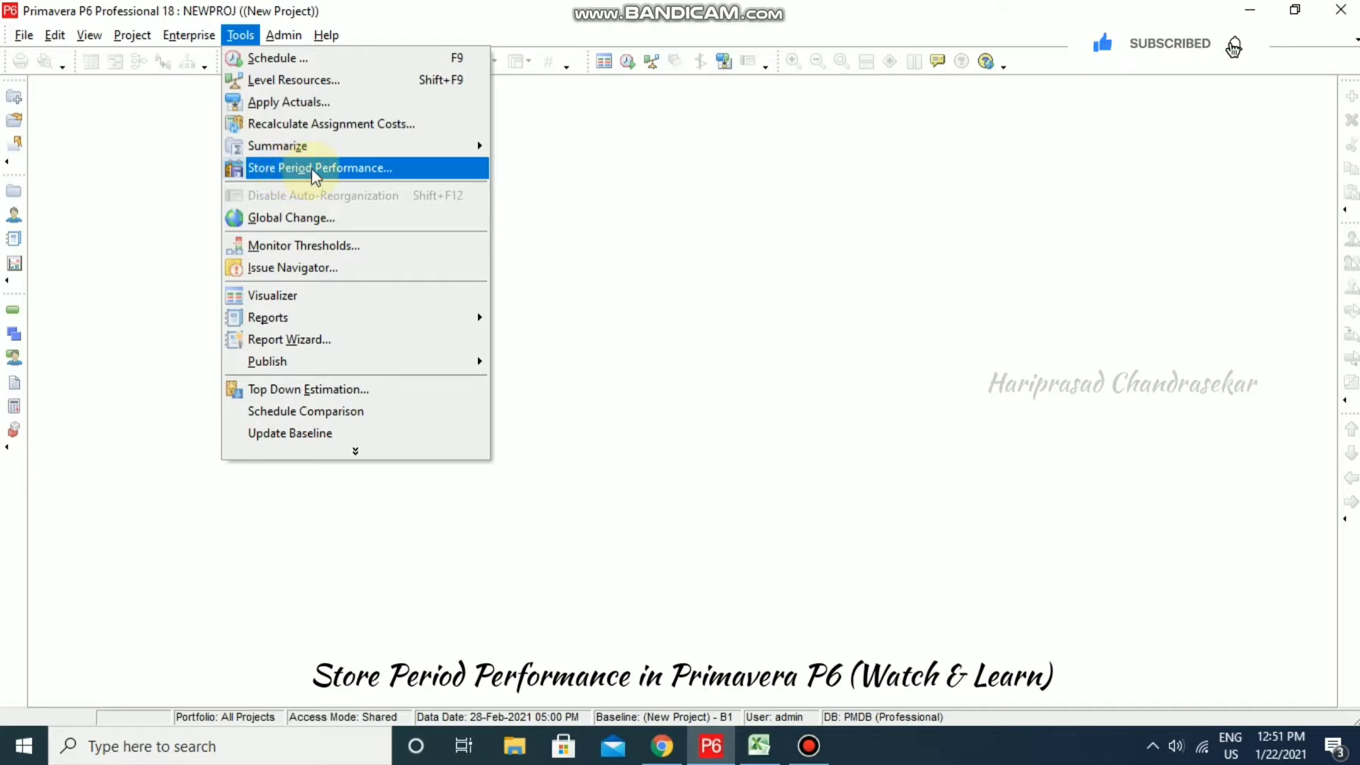
- Dismiss the Tools menu and open the Enterprise Projects window to view NEWPROJ-2
{"action": "left_click", "coordinate": [163, 176]}
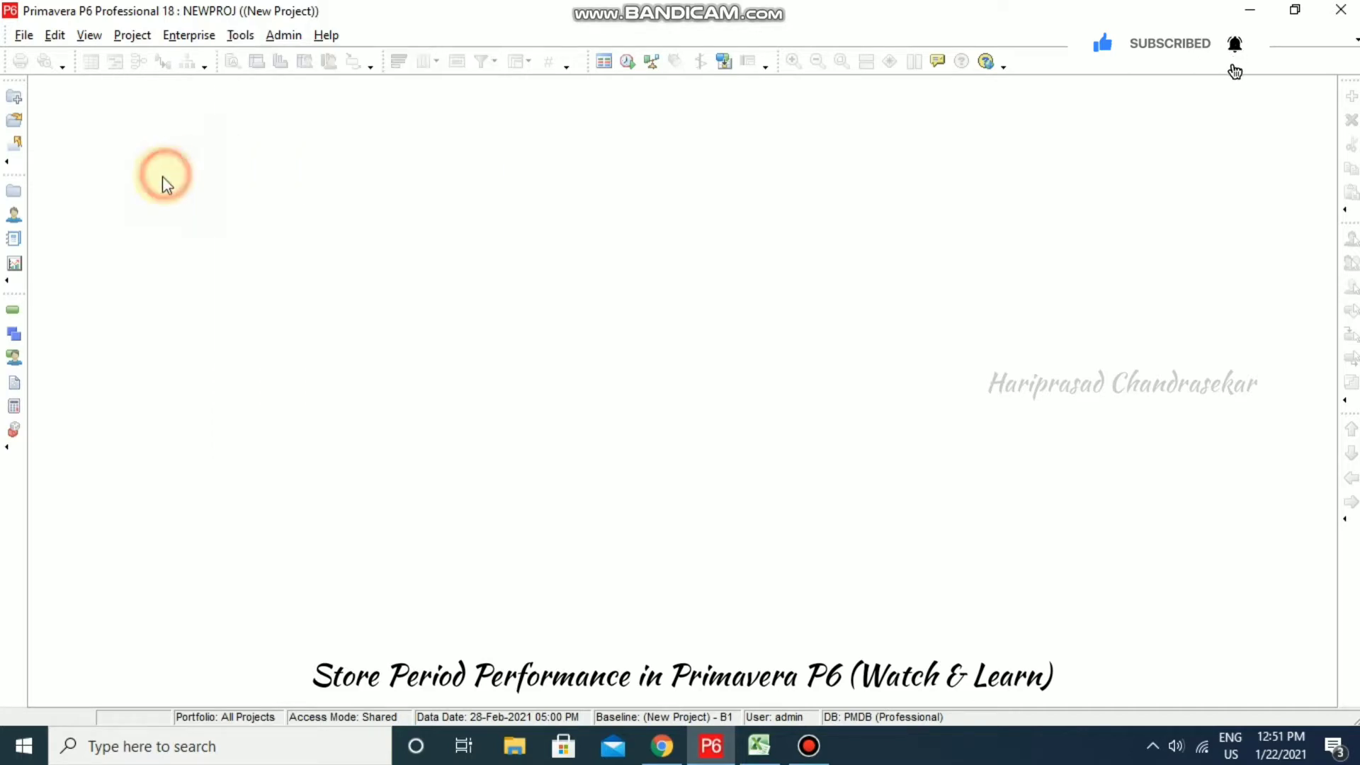
{"action": "left_click", "coordinate": [189, 37]}
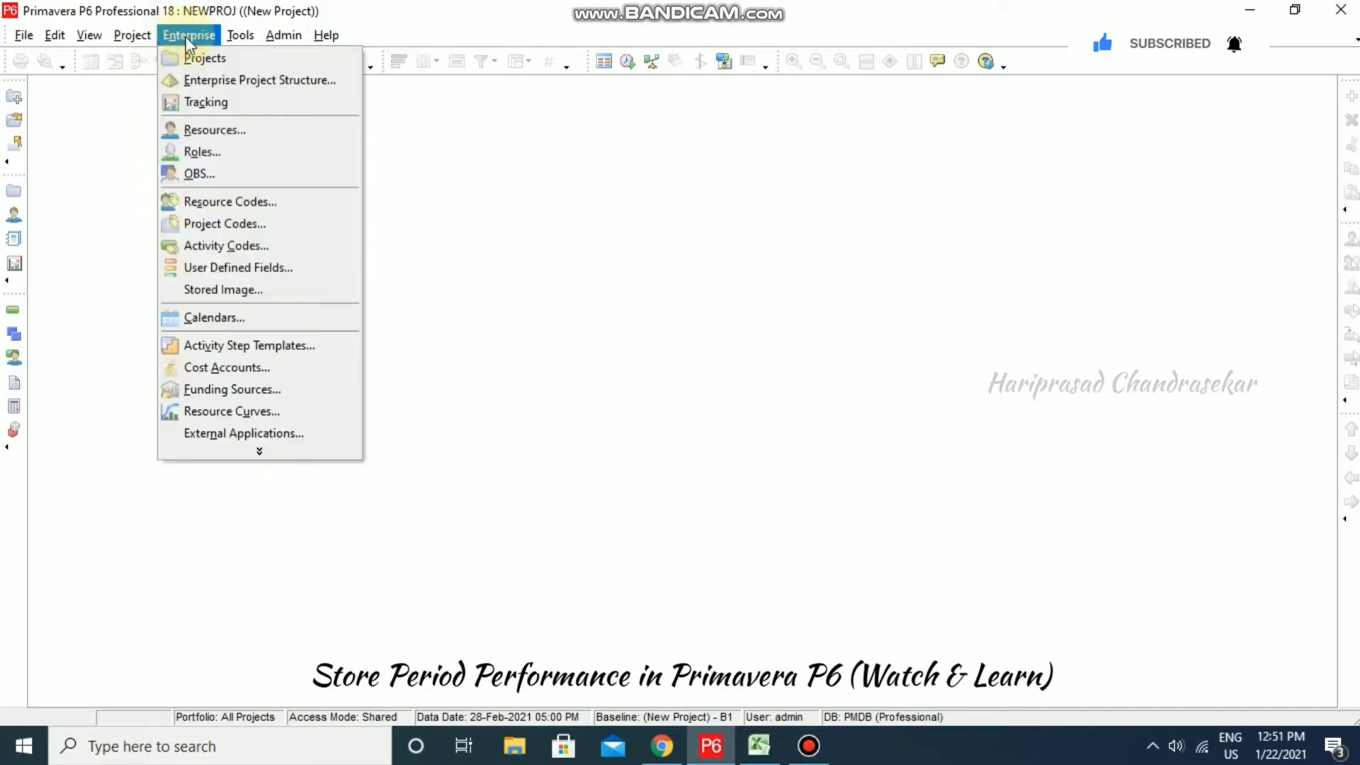
{"action": "left_click", "coordinate": [206, 61]}
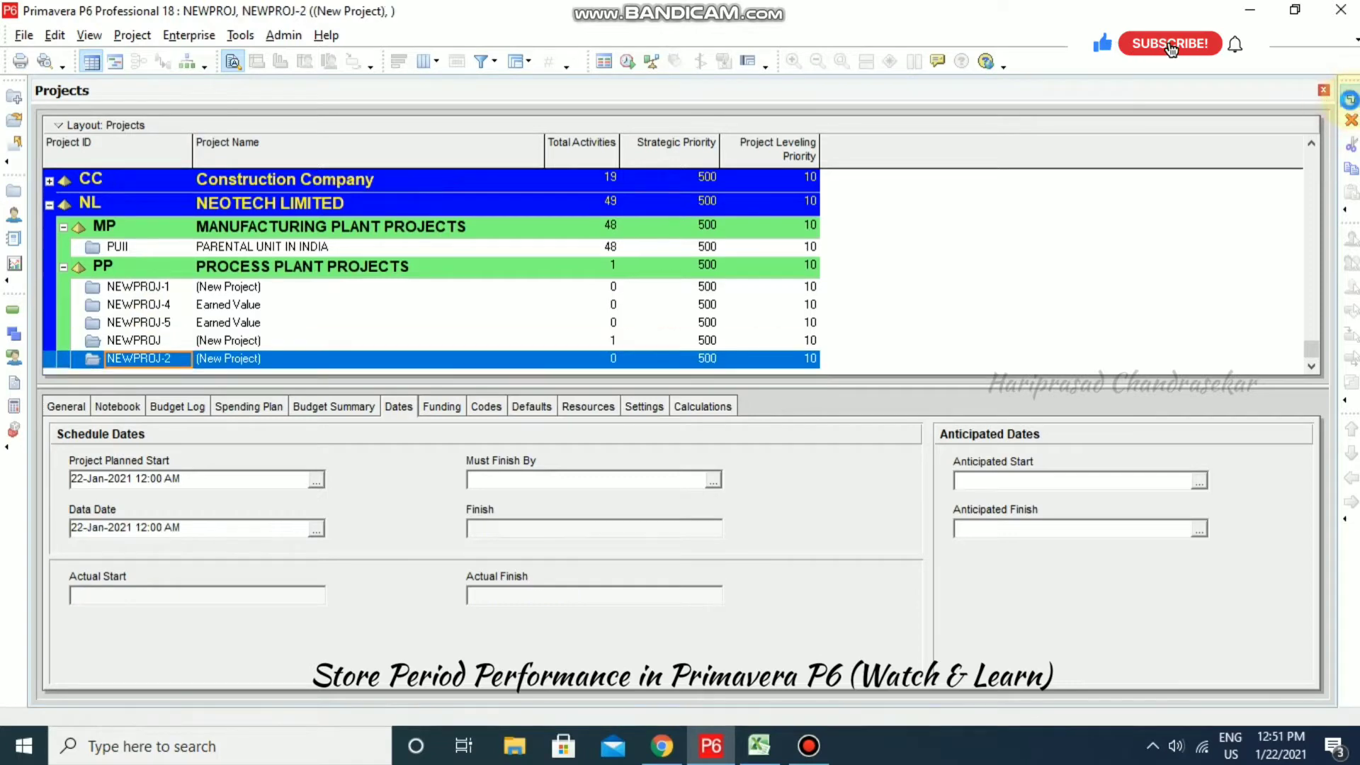
- Create project NEWPROJ-2 and give it a planned start of 01-Jan-2021 08:00 AM
{"action": "left_click", "coordinate": [1351, 98]}
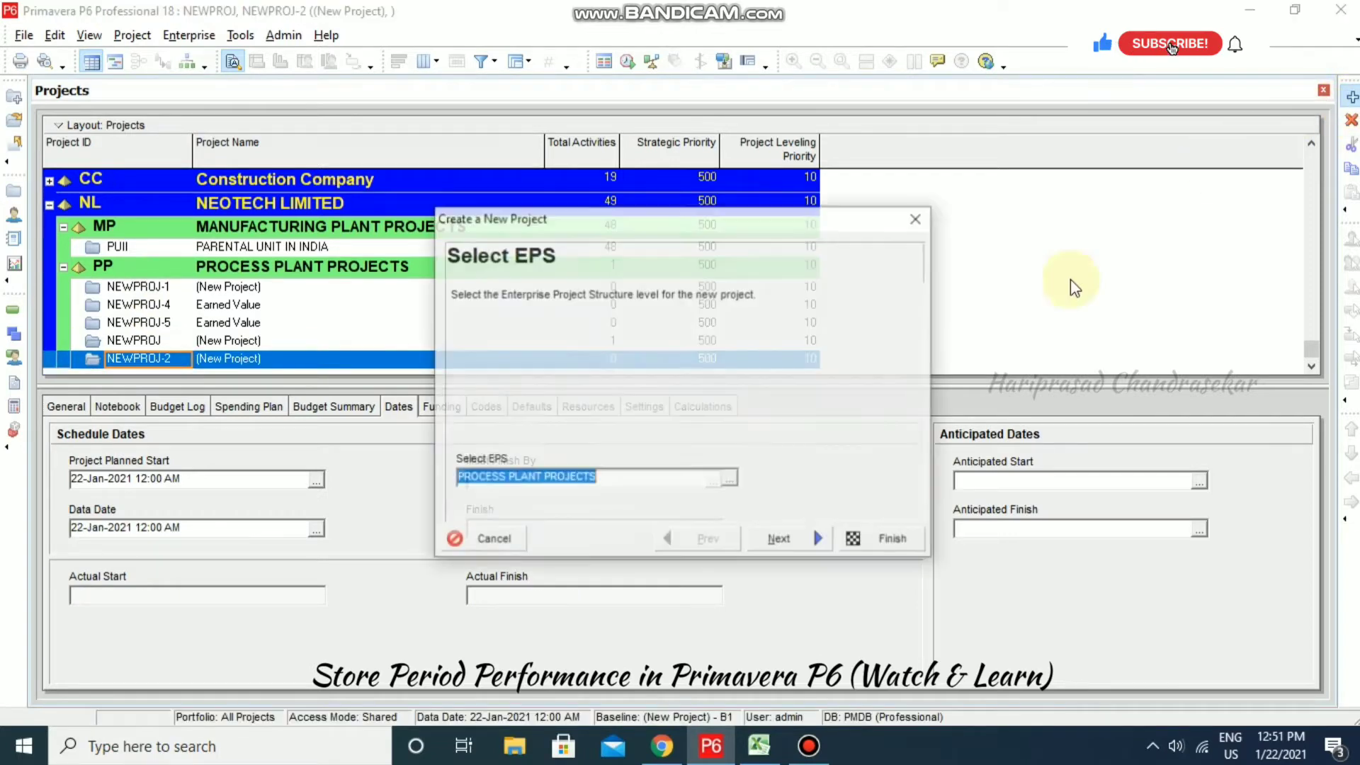
{"action": "left_click", "coordinate": [899, 543]}
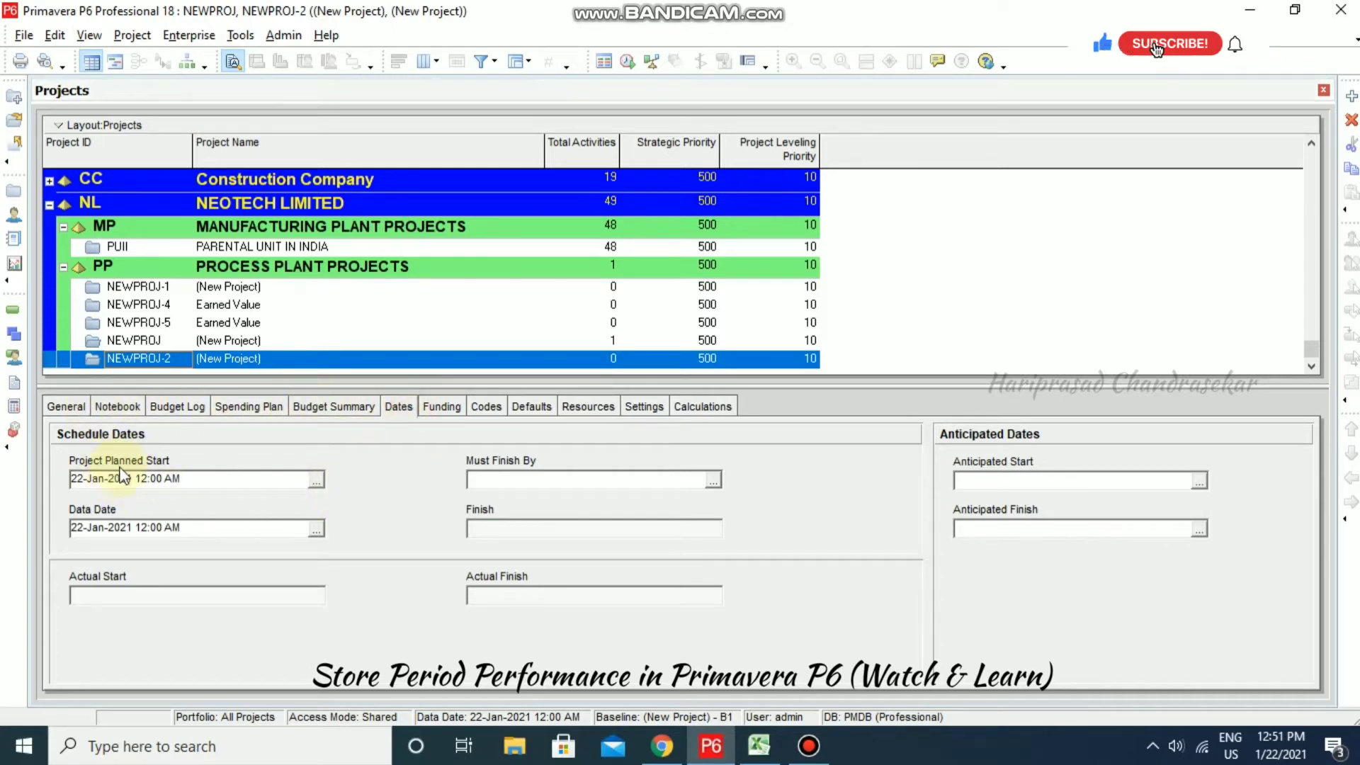
{"action": "left_click", "coordinate": [316, 479]}
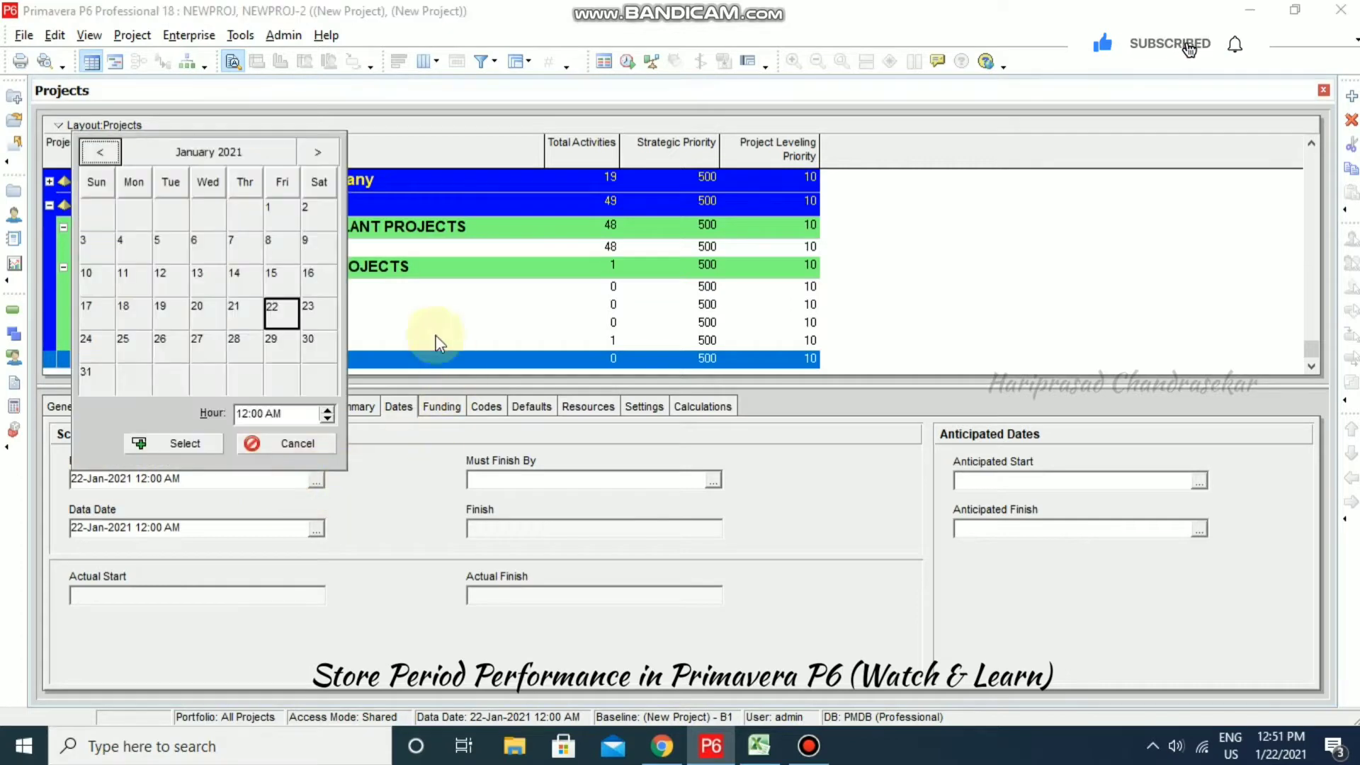
{"action": "left_click", "coordinate": [282, 220]}
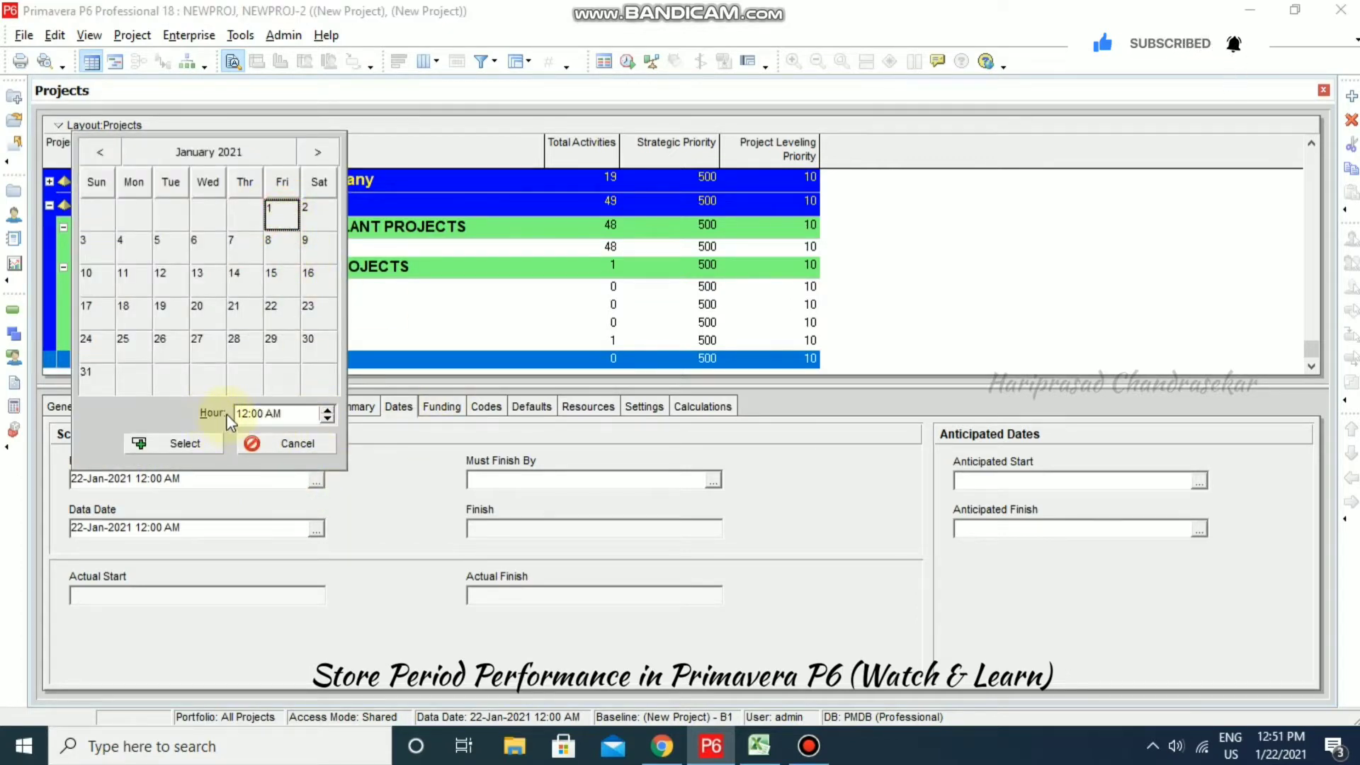
{"action": "left_click", "coordinate": [328, 410]}
{"action": "left_click", "coordinate": [328, 409]}
{"action": "left_click", "coordinate": [328, 410]}
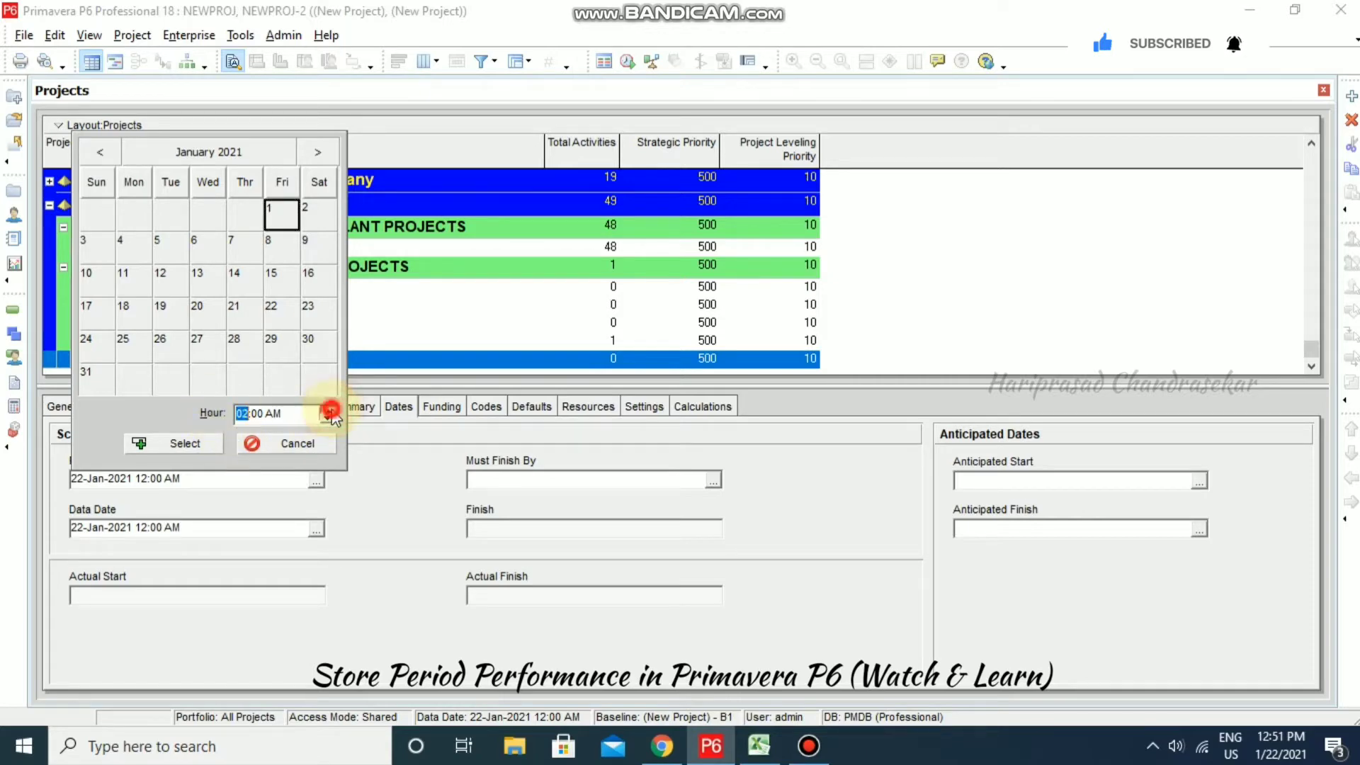
{"action": "left_click", "coordinate": [328, 410]}
{"action": "left_click", "coordinate": [328, 409]}
{"action": "left_click", "coordinate": [329, 409]}
{"action": "left_click", "coordinate": [328, 409]}
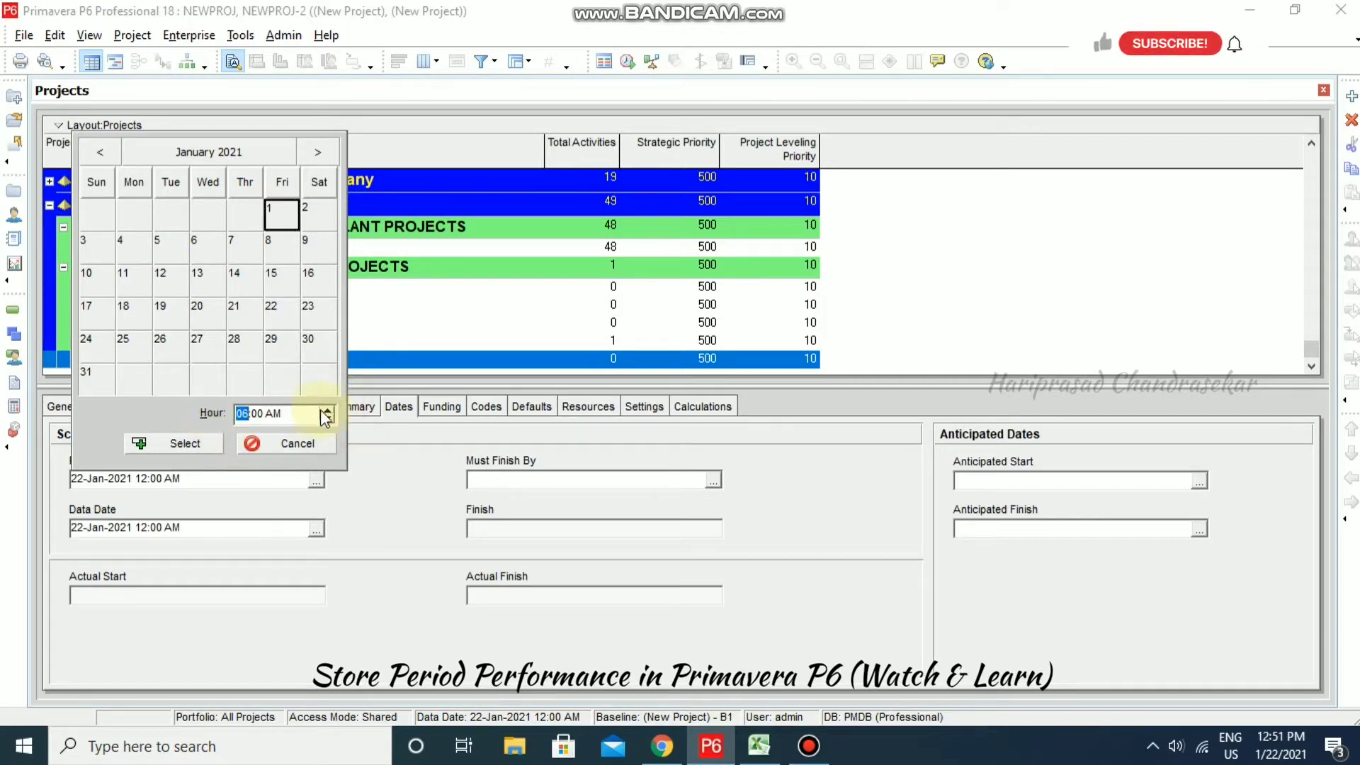
{"action": "left_click", "coordinate": [328, 410]}
{"action": "left_click", "coordinate": [185, 444]}
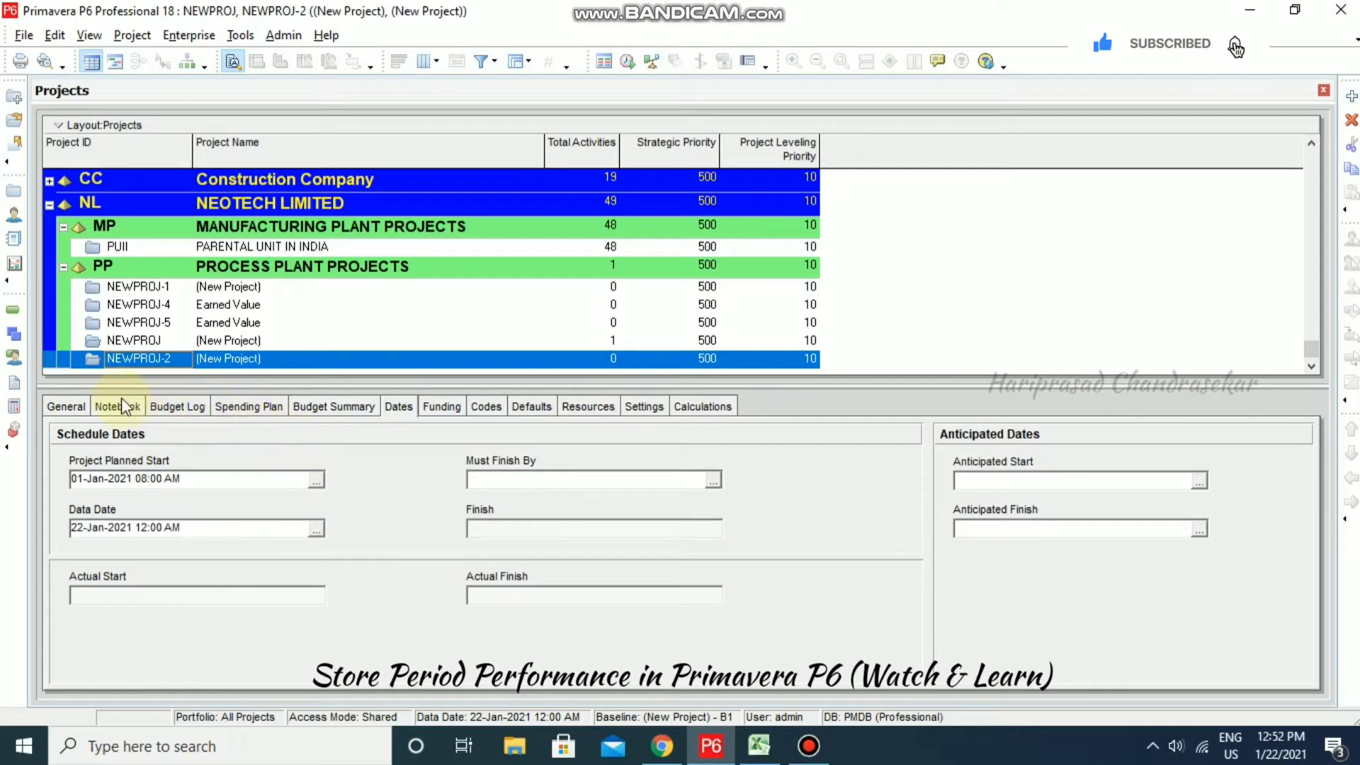
{"action": "right_click", "coordinate": [153, 359]}
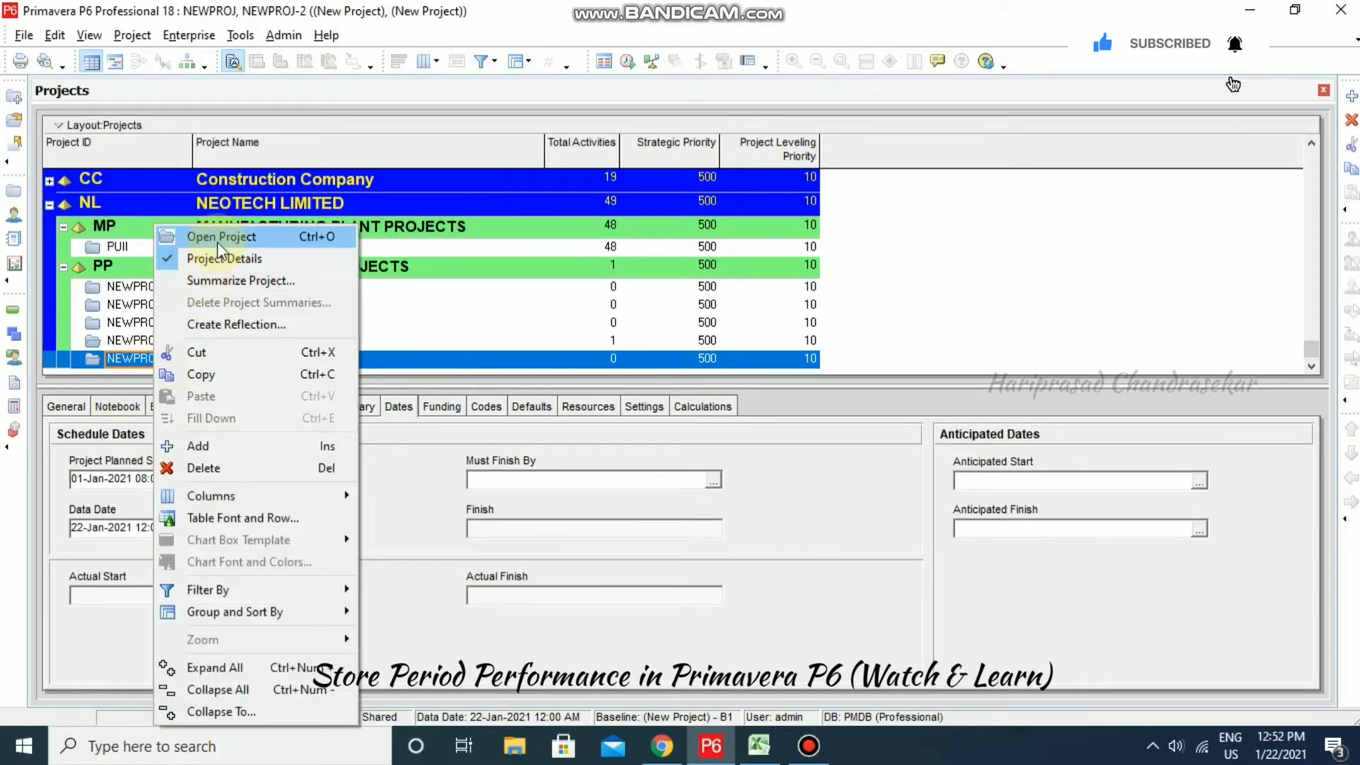
- Open NEWPROJ-2 and show the General tab of the Activity Details panel
{"action": "left_click", "coordinate": [219, 243]}
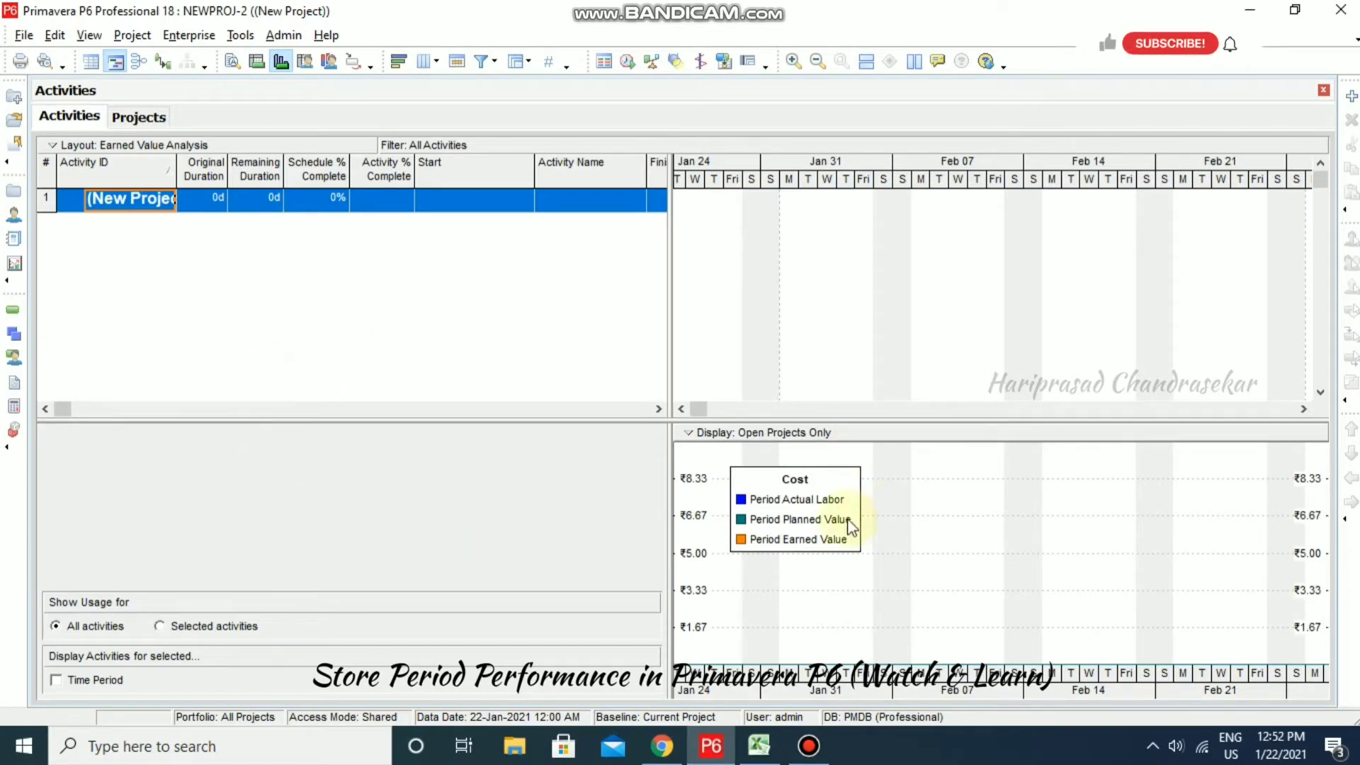
{"action": "left_click", "coordinate": [233, 65]}
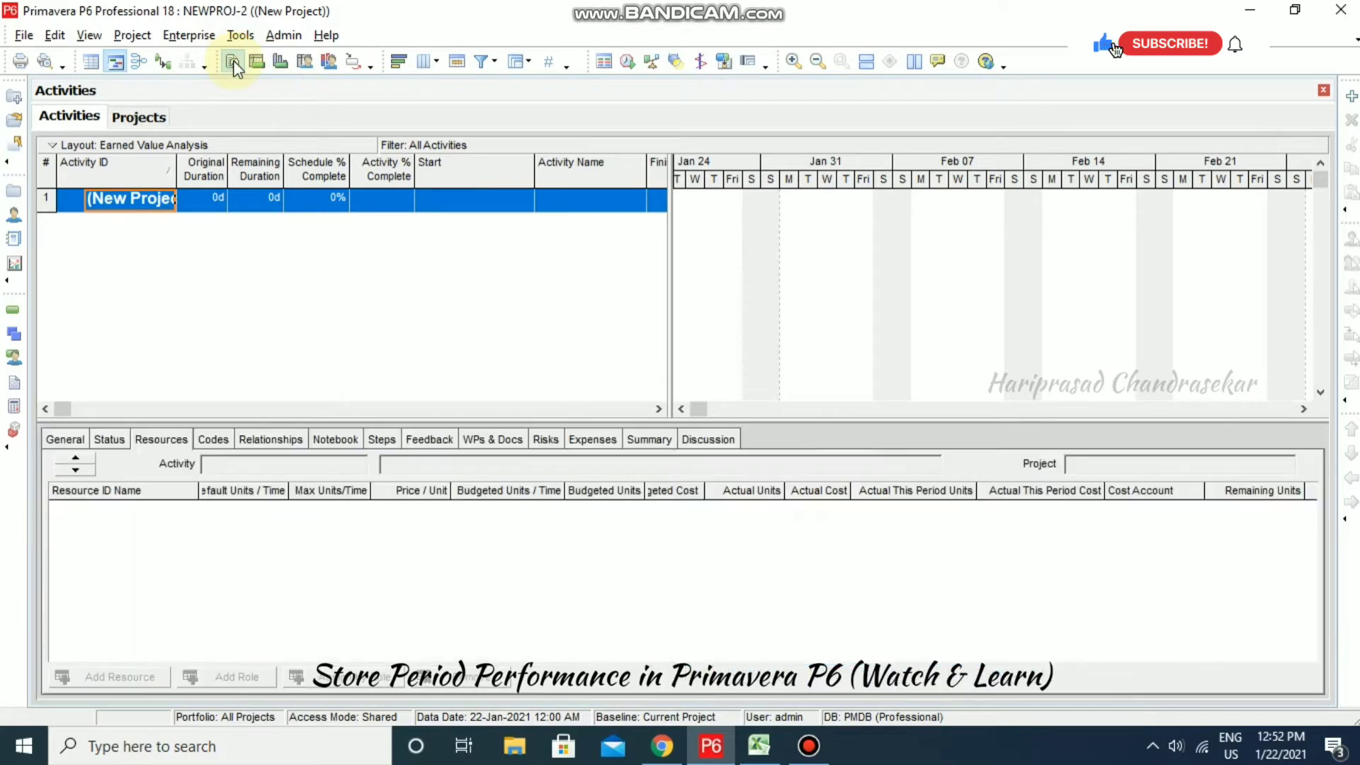
{"action": "left_click", "coordinate": [65, 440]}
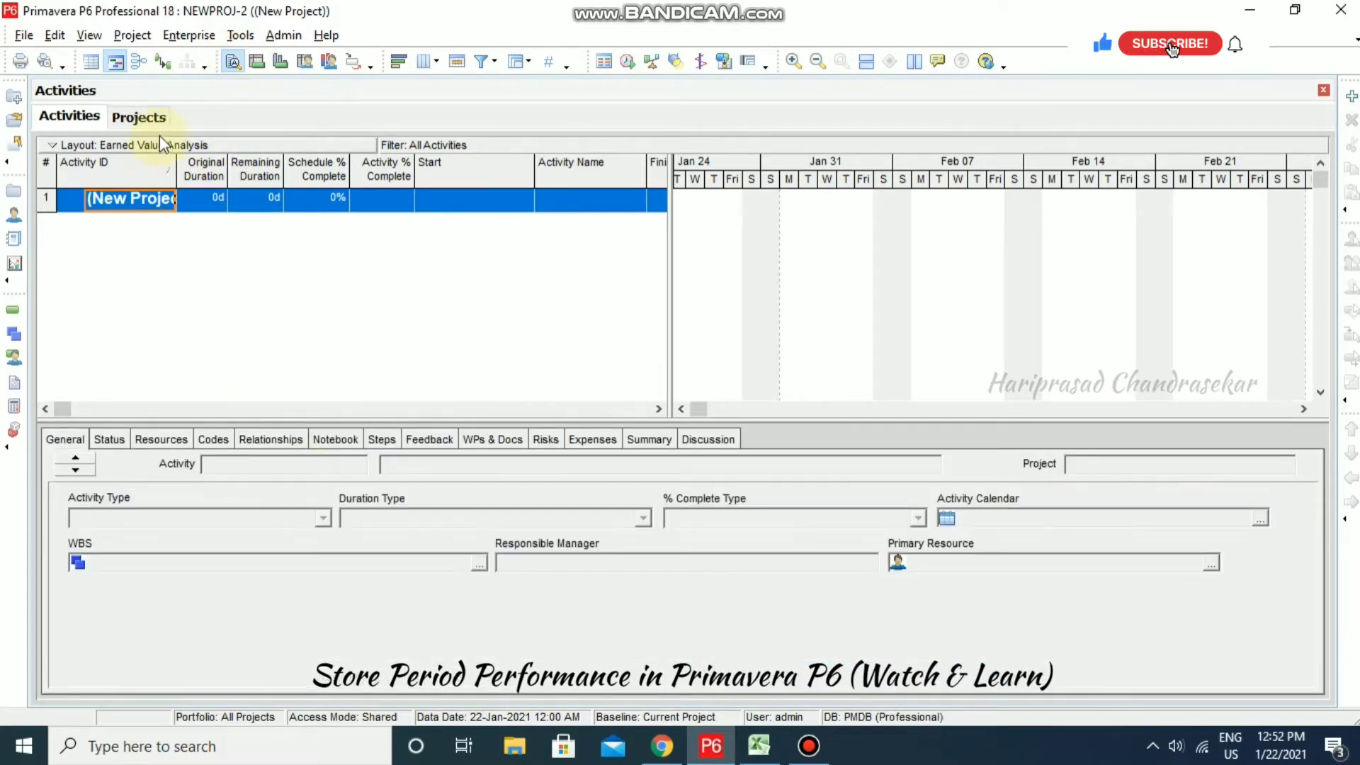
{"action": "left_click", "coordinate": [145, 118]}
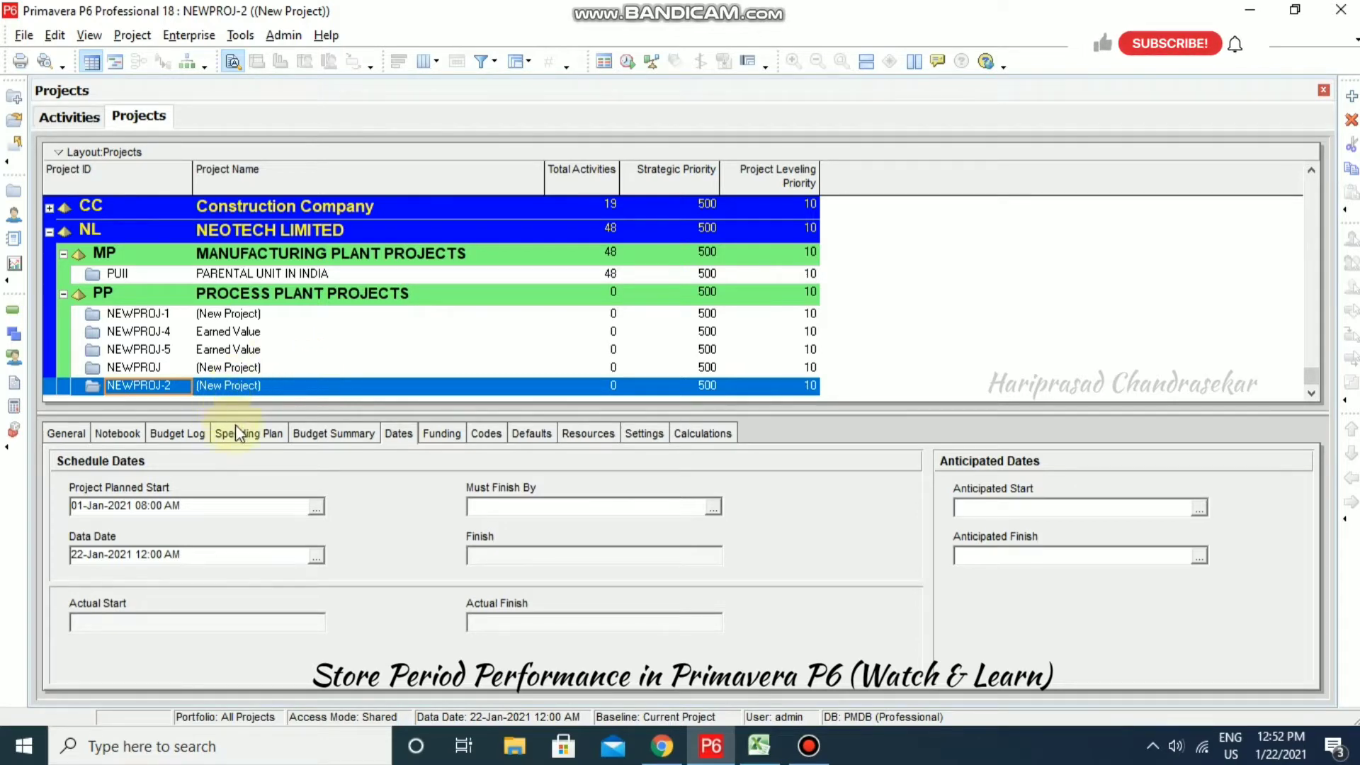
{"action": "left_click", "coordinate": [80, 114]}
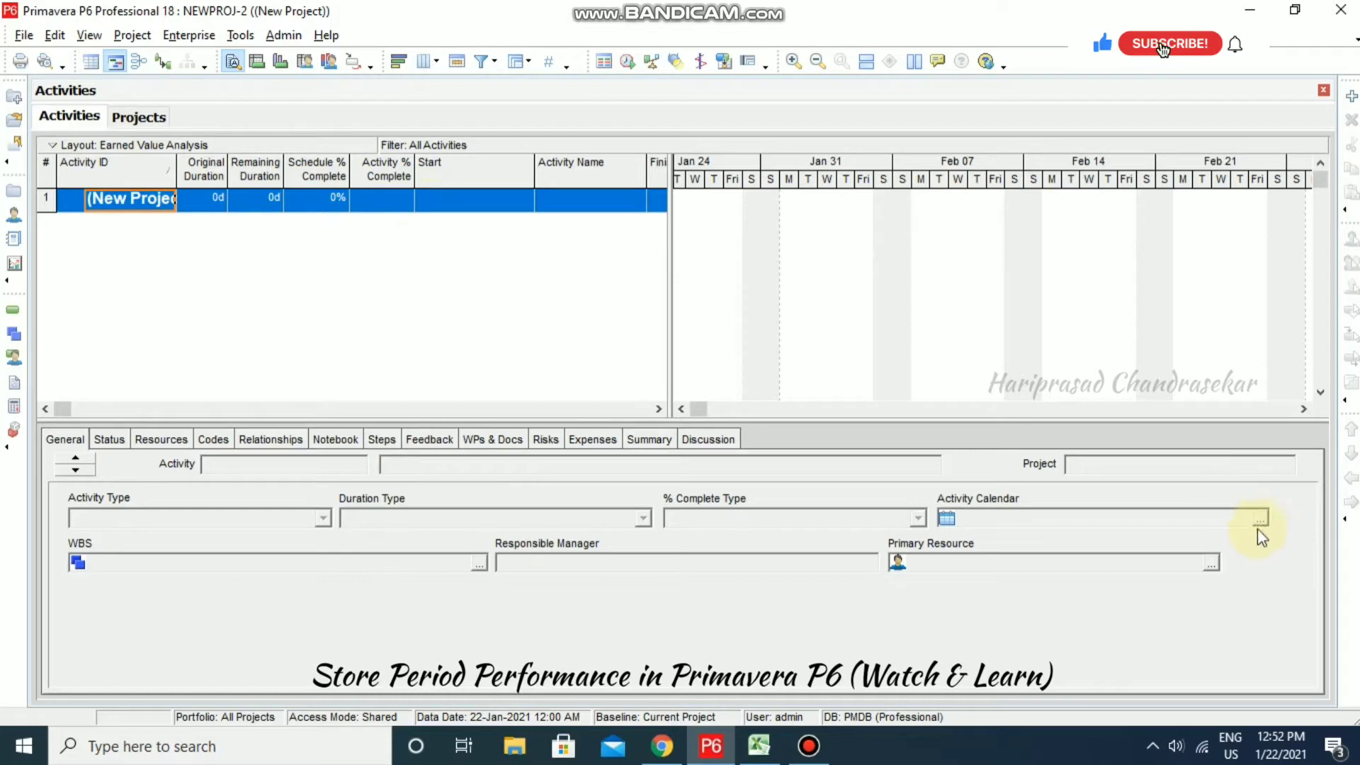
- Add activity A1000 'New Activity' and review its 5x10 calendar without changing it
{"action": "left_click", "coordinate": [1351, 97]}
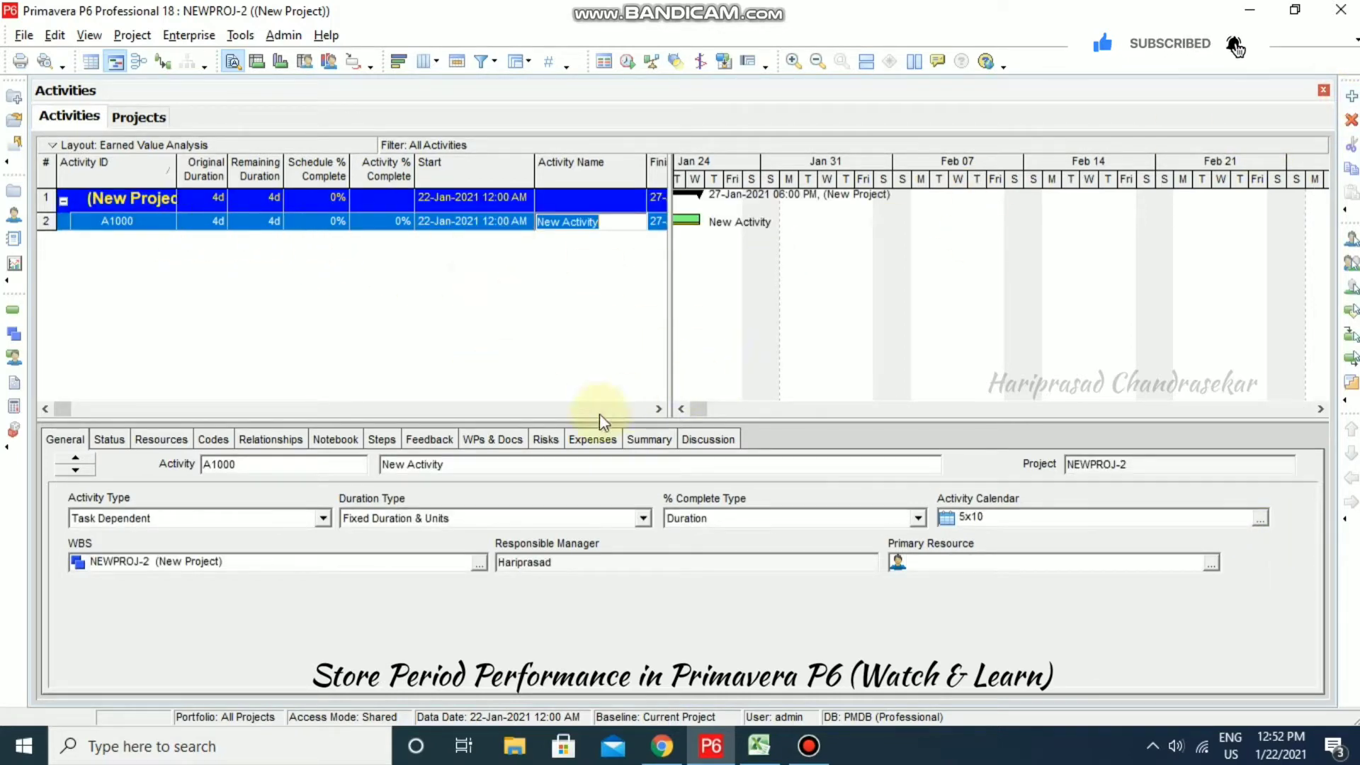
{"action": "left_click", "coordinate": [59, 409]}
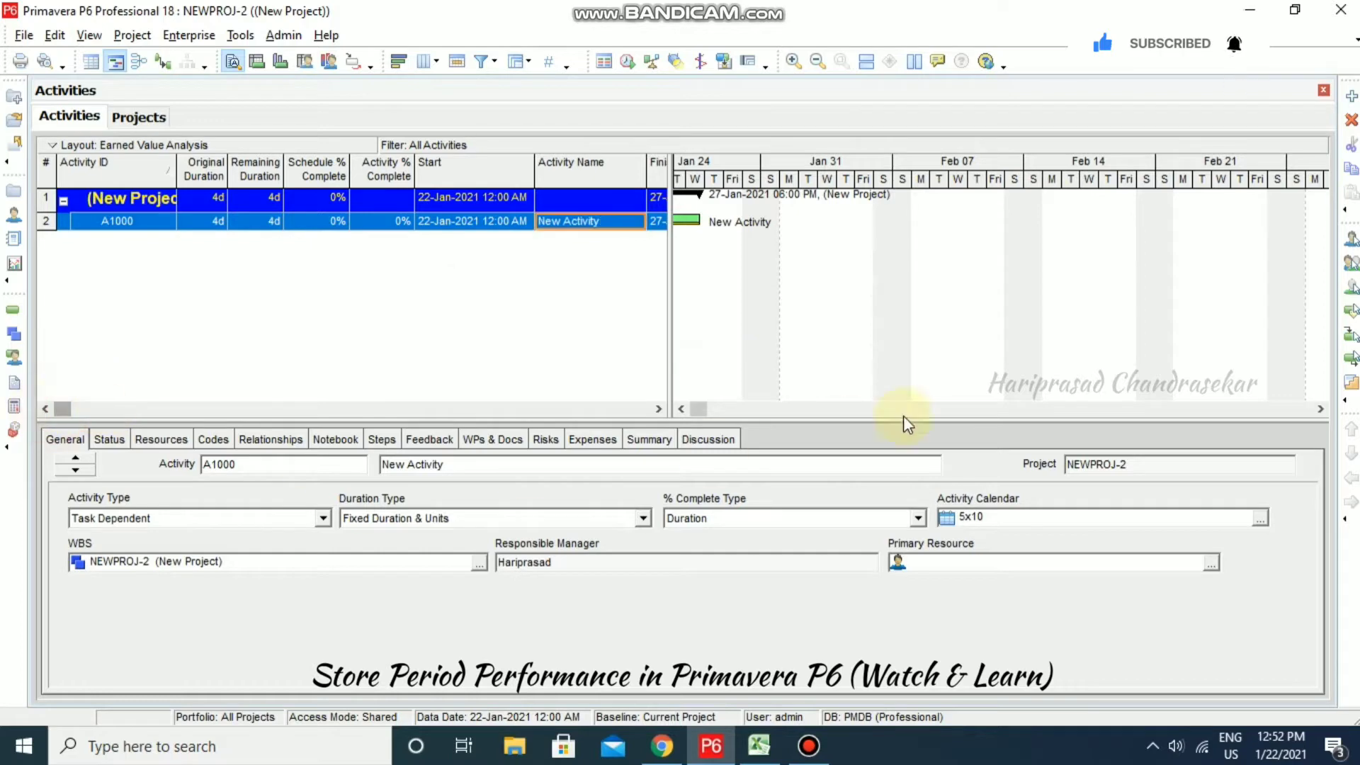
{"action": "left_click", "coordinate": [1261, 521]}
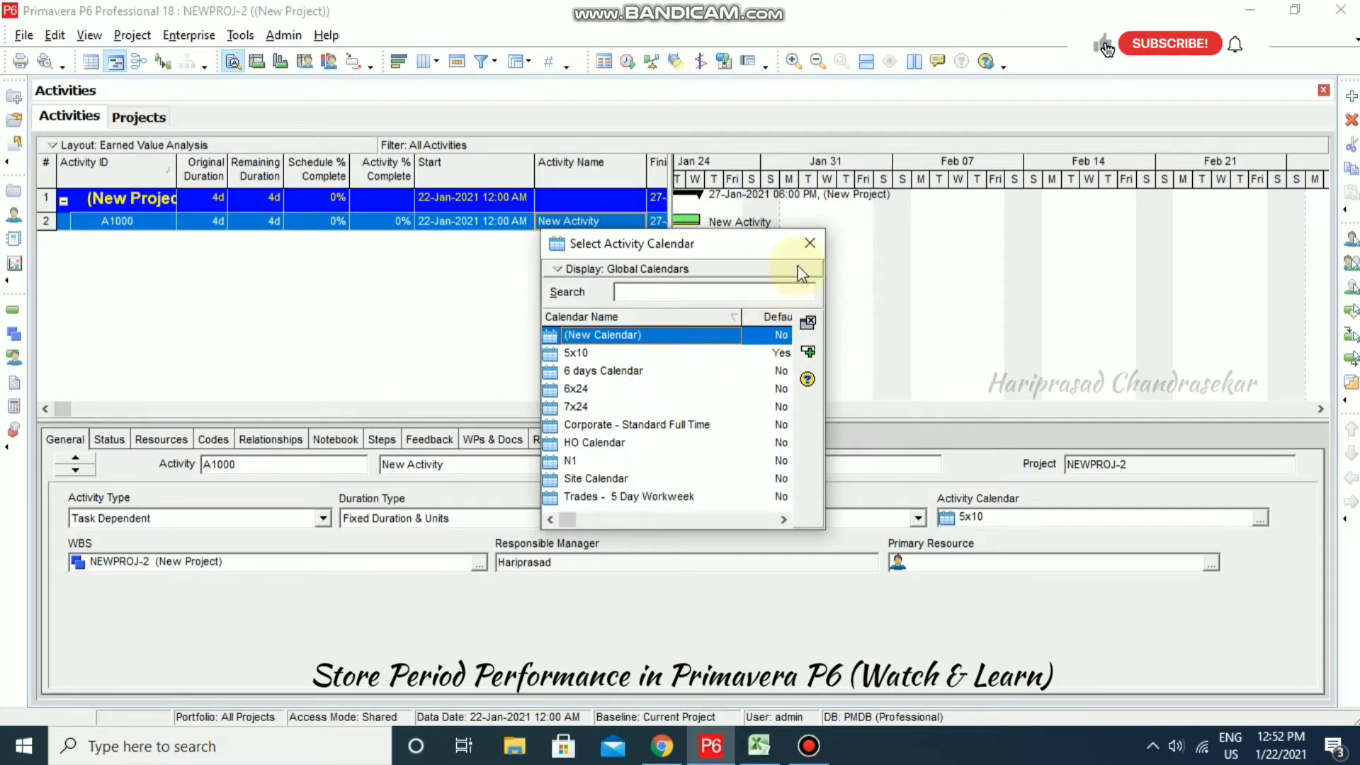
{"action": "left_click", "coordinate": [809, 243]}
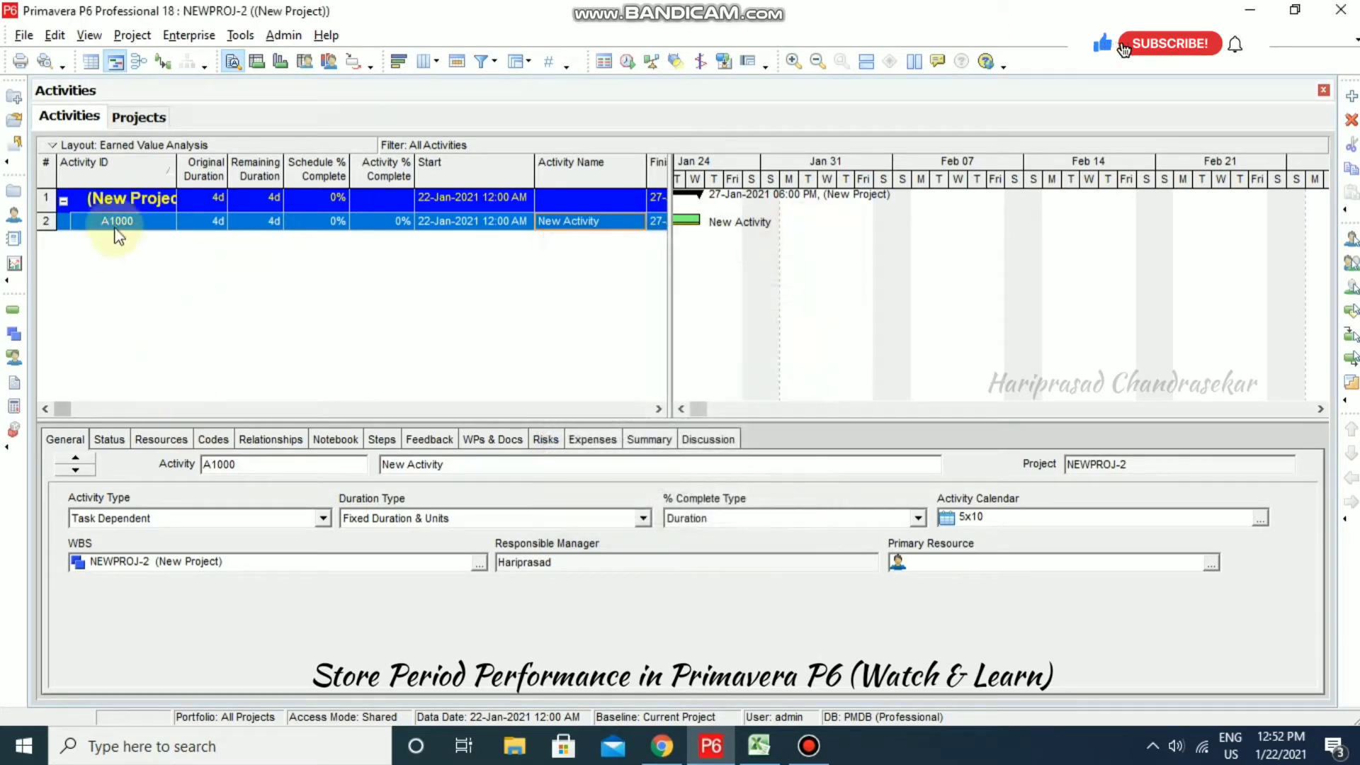
{"action": "left_click", "coordinate": [150, 116]}
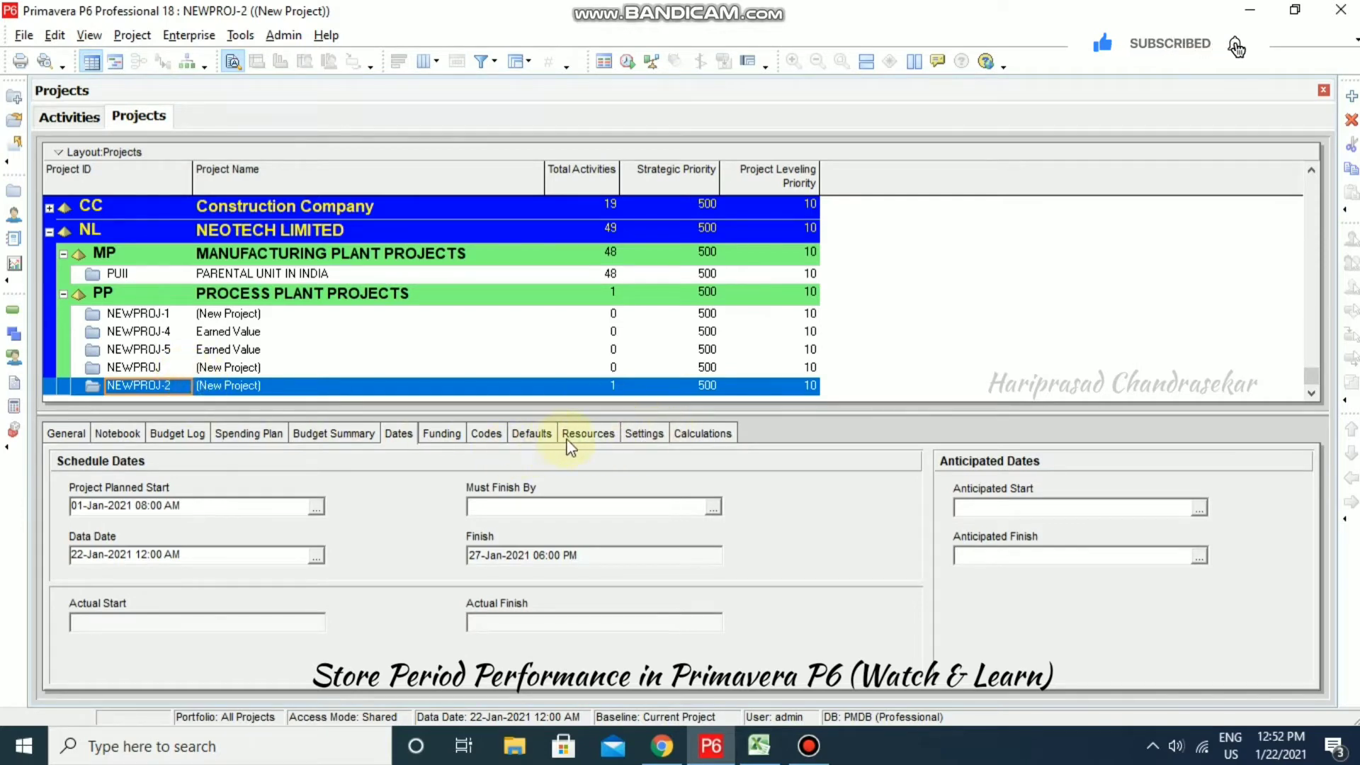
- On NEWPROJ-2's Defaults tab, assign calendar N1 as the default for new activities
{"action": "left_click", "coordinate": [535, 433]}
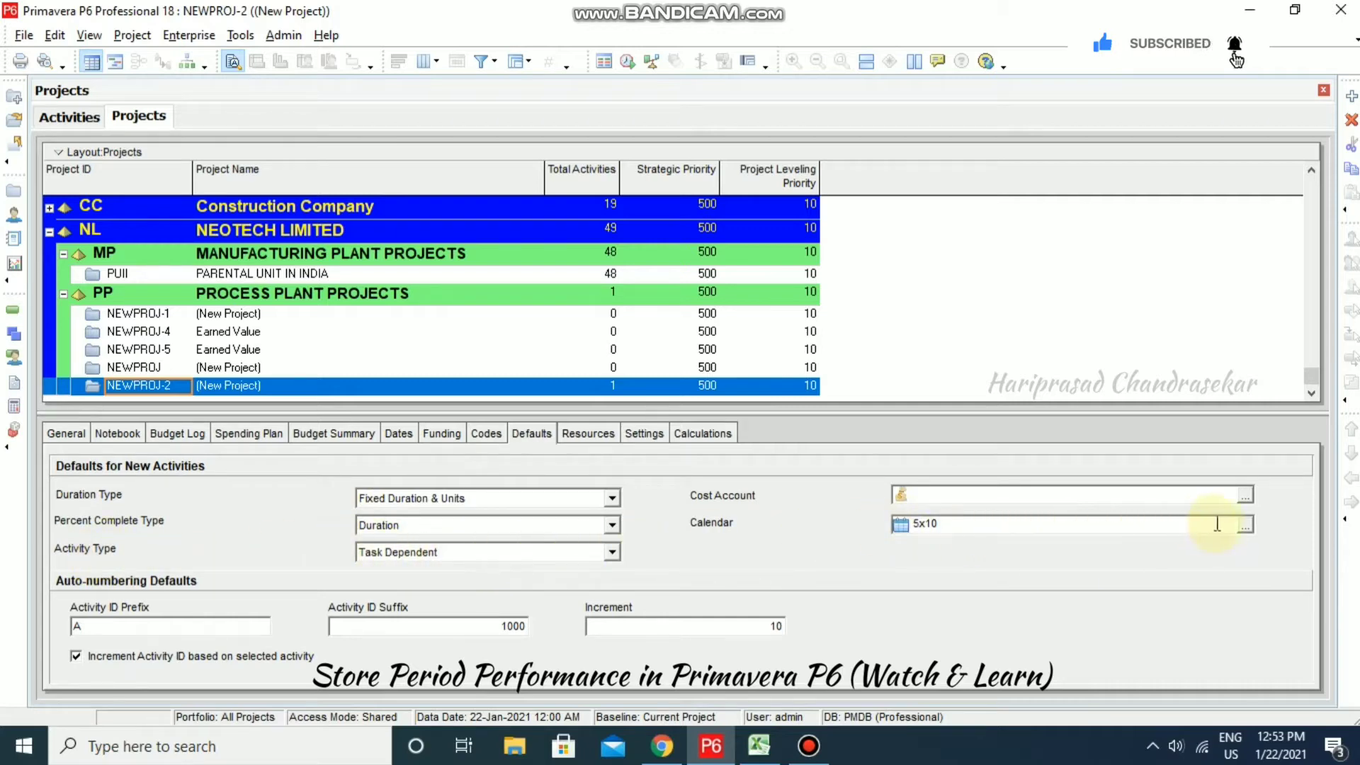
{"action": "left_click", "coordinate": [1245, 525]}
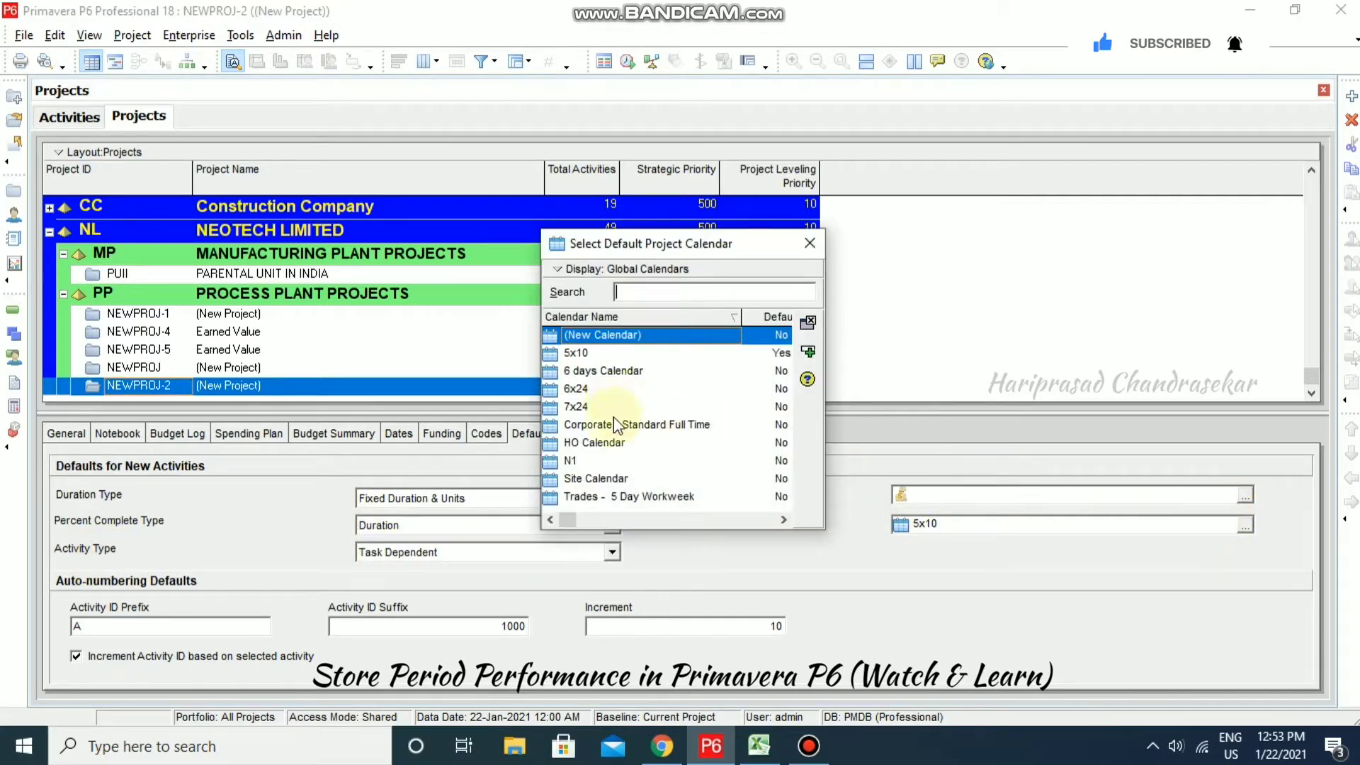
{"action": "left_click", "coordinate": [587, 460]}
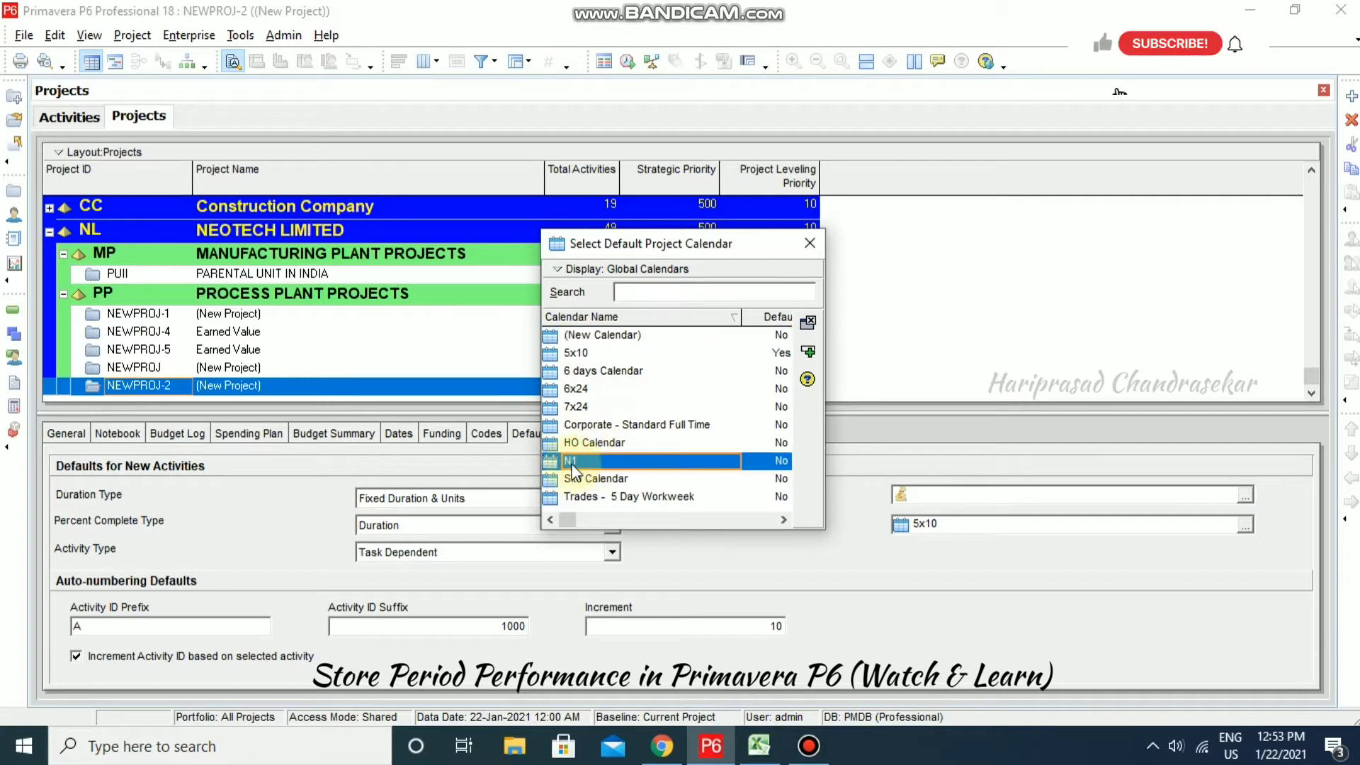
{"action": "left_click", "coordinate": [808, 352]}
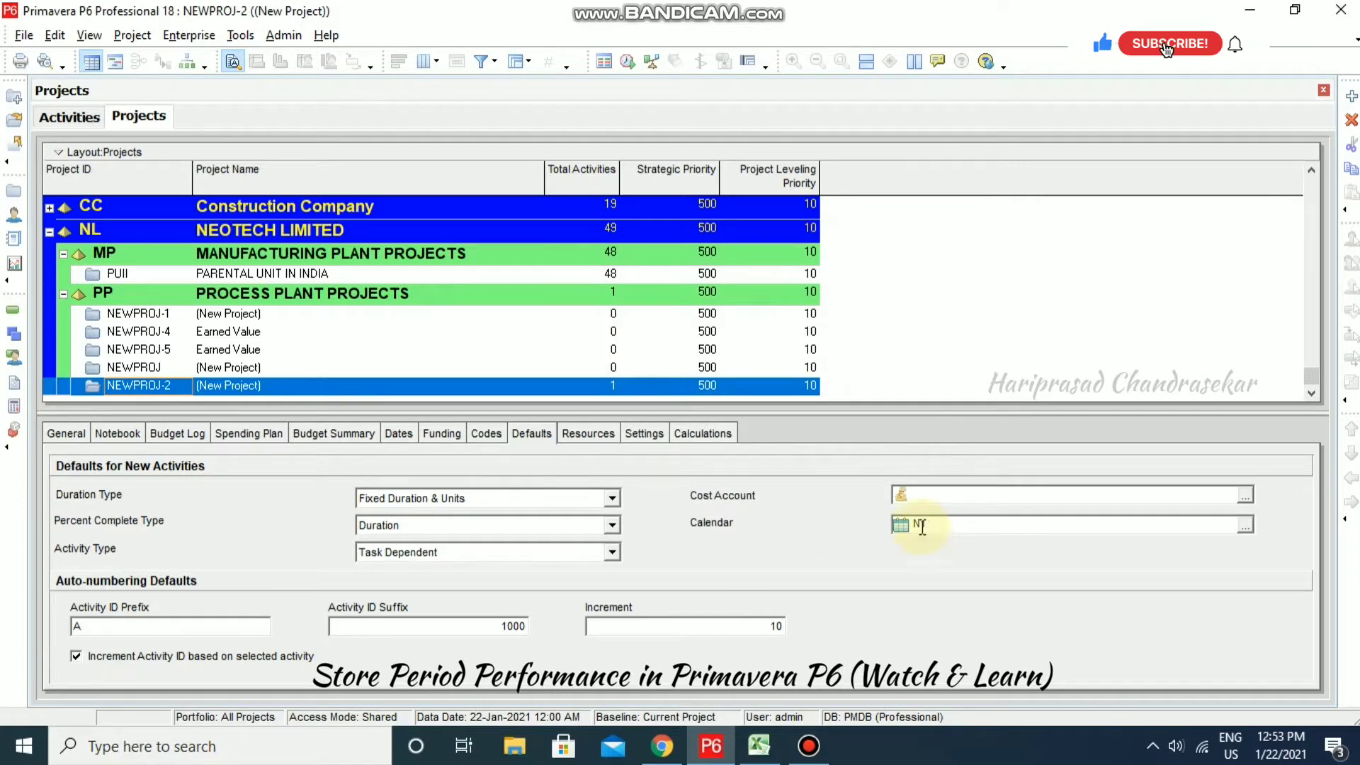
{"action": "left_click", "coordinate": [242, 36]}
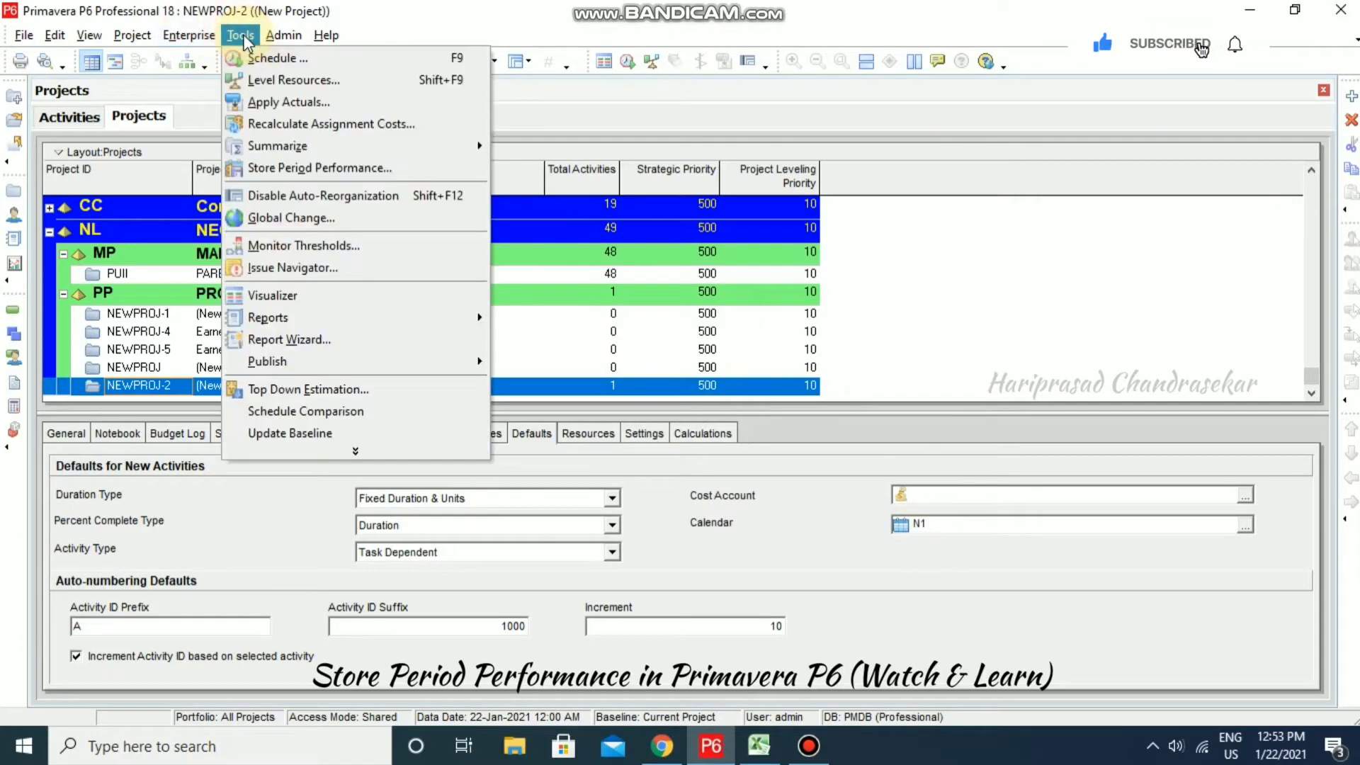
- Open the global N1 calendar and review its weekday working hours
{"action": "mouse_move", "coordinate": [185, 41]}
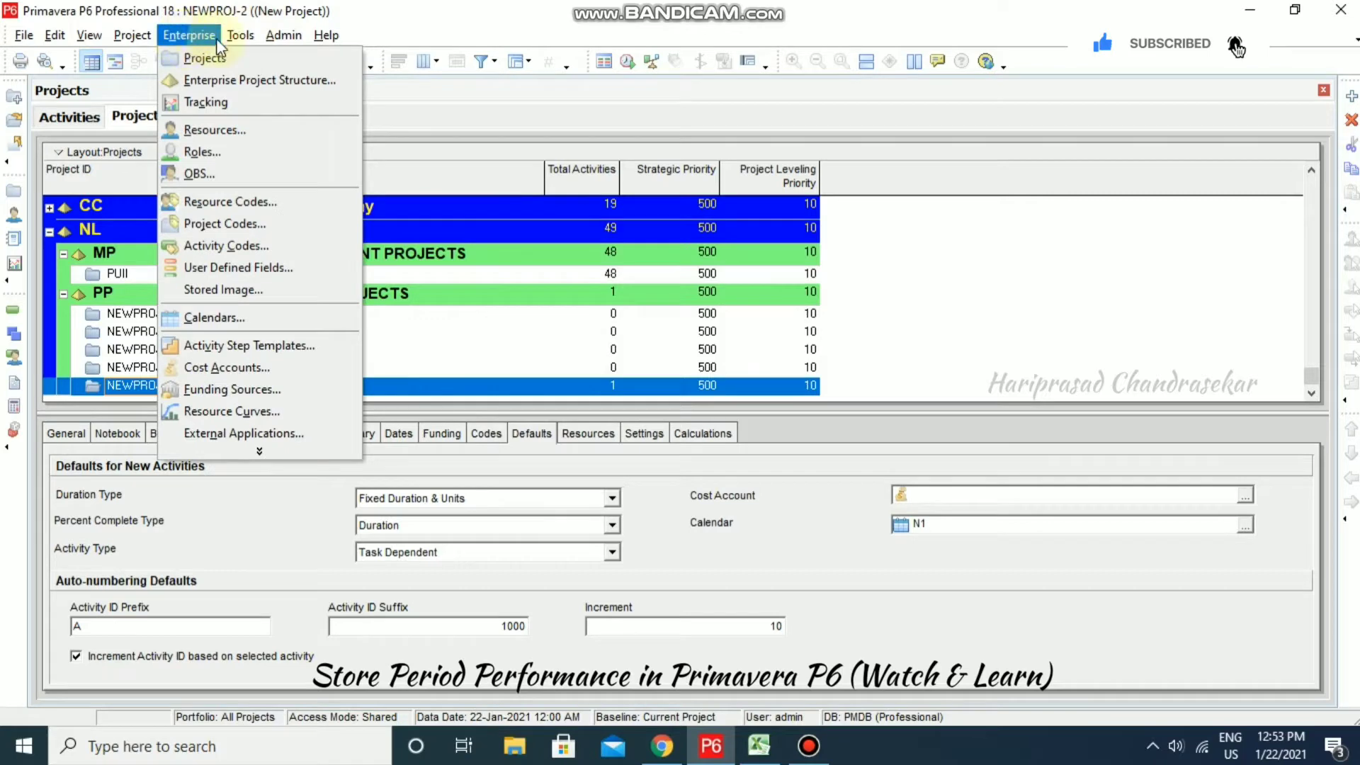
{"action": "left_click", "coordinate": [252, 317]}
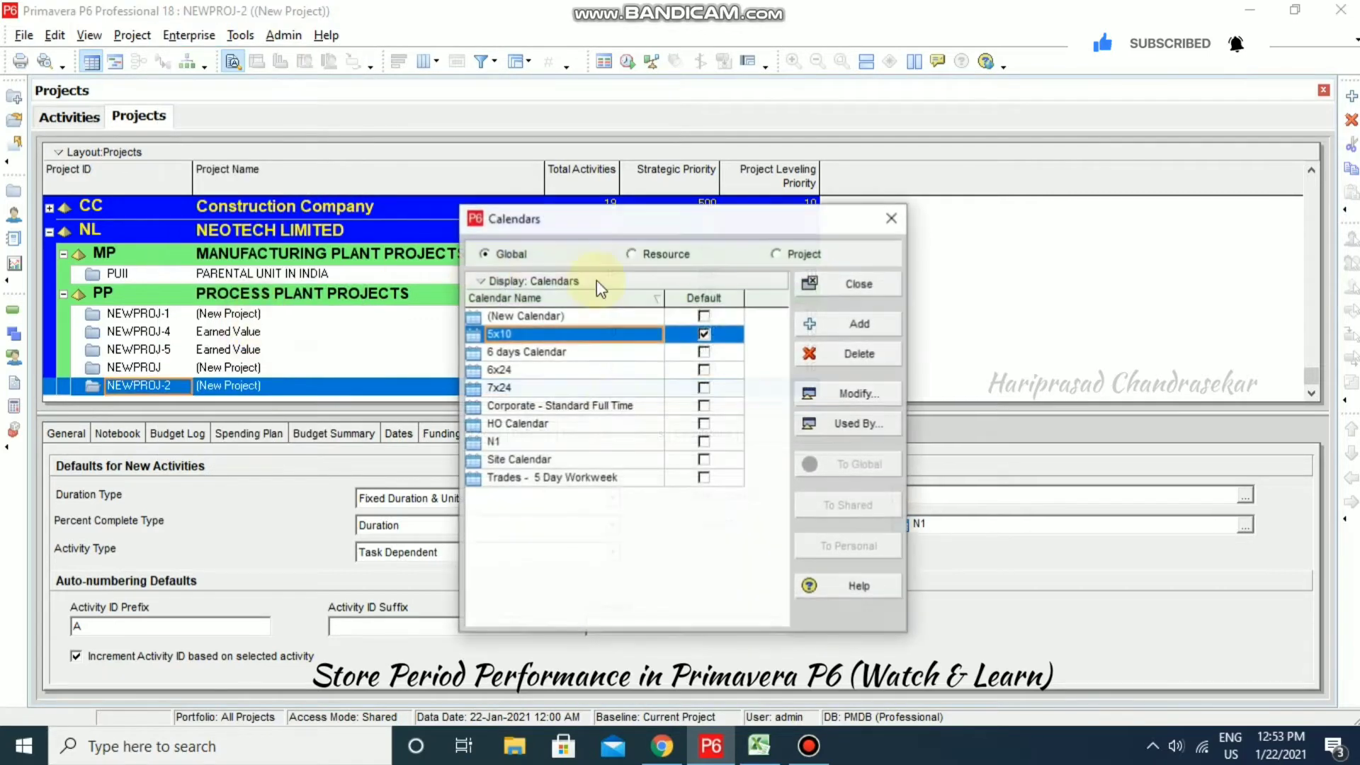
{"action": "left_click", "coordinate": [502, 443]}
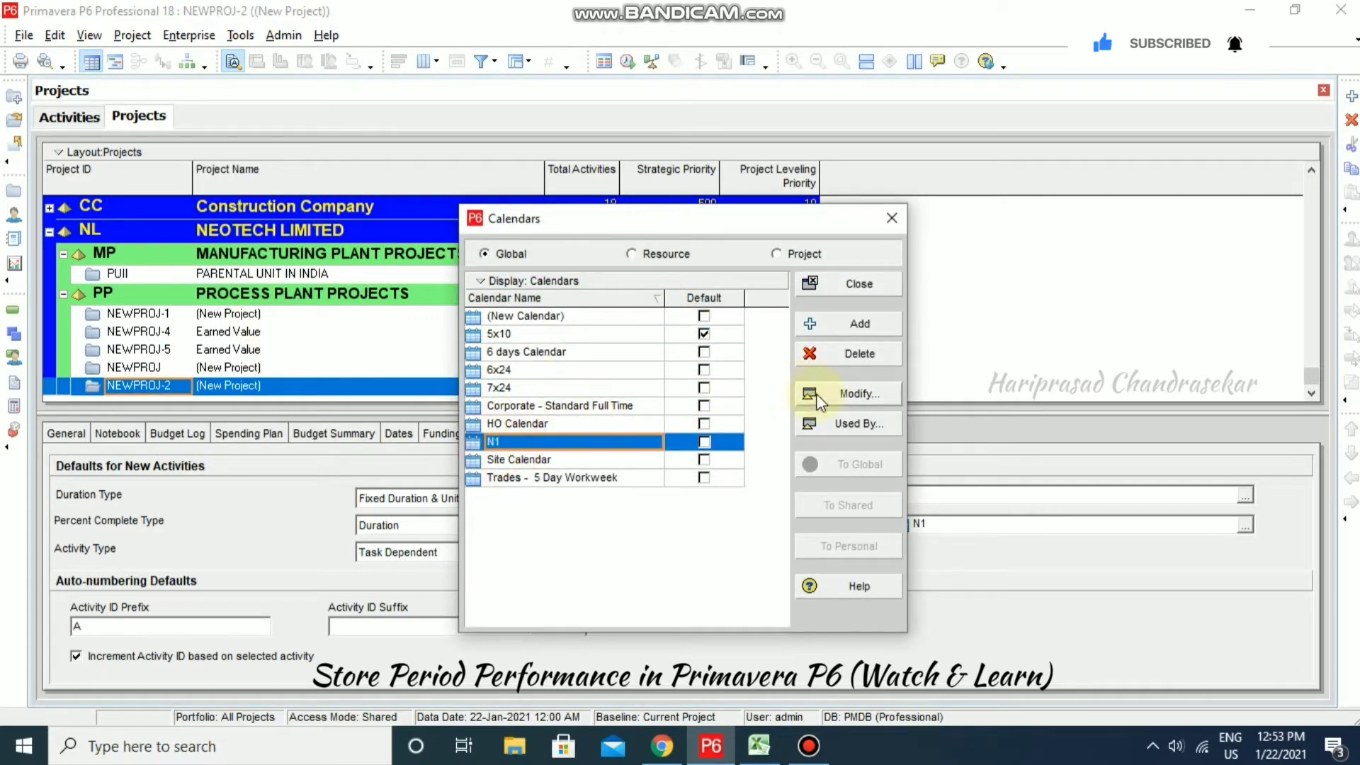
{"action": "left_click", "coordinate": [857, 394]}
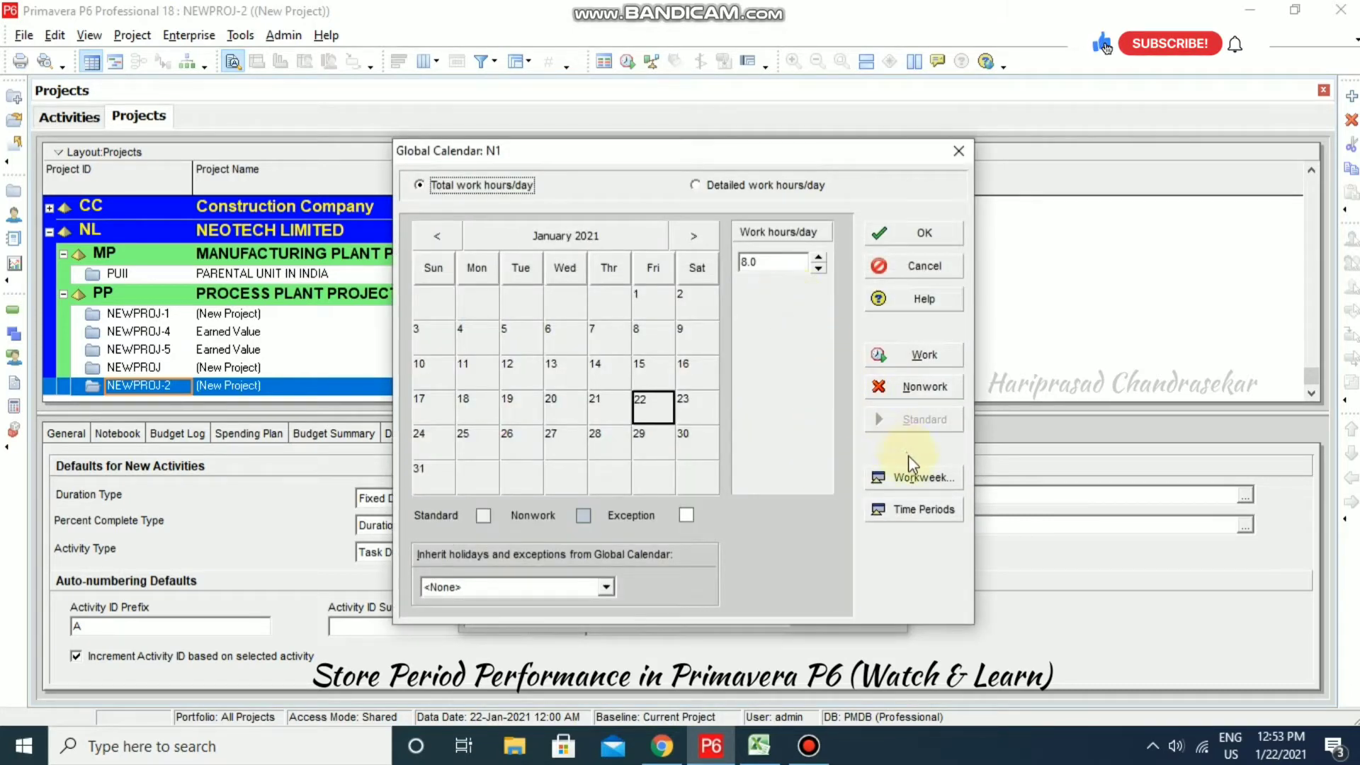
{"action": "left_click", "coordinate": [913, 476]}
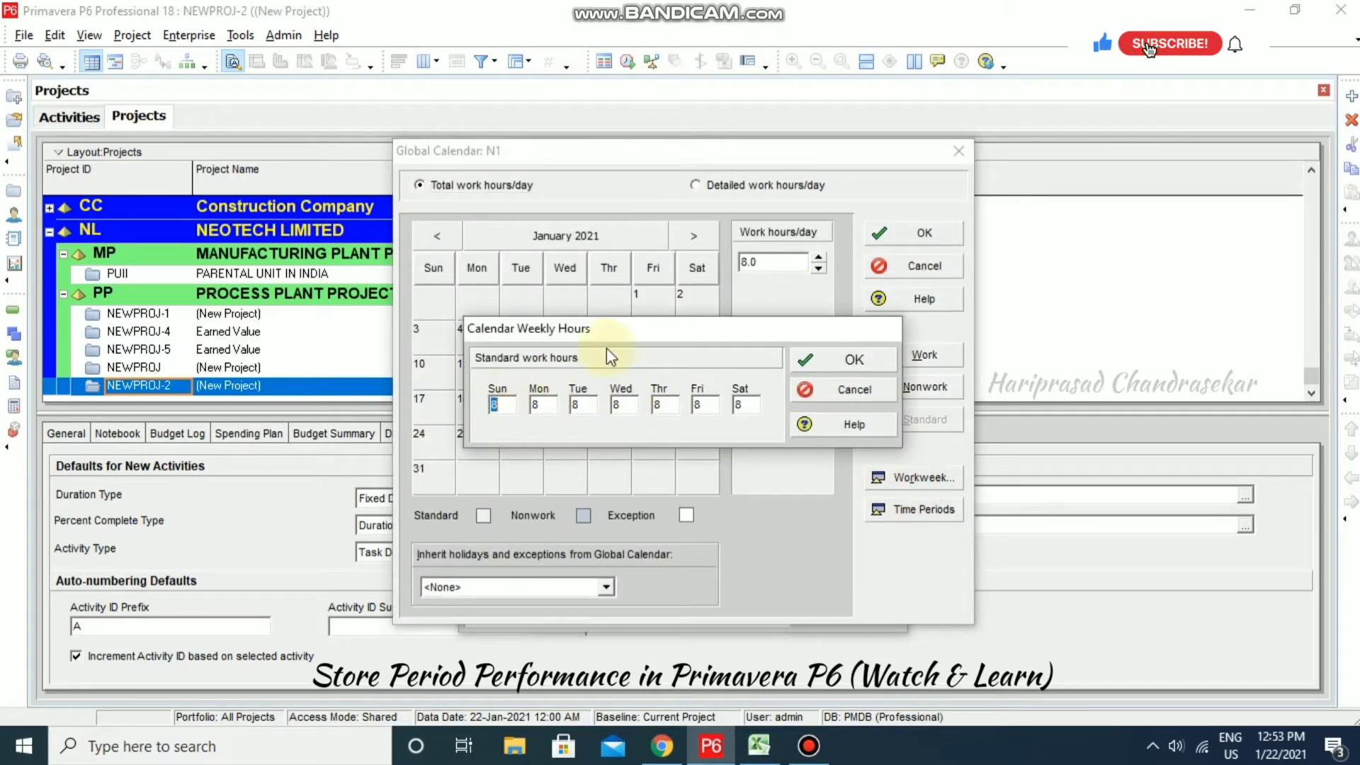
{"action": "left_click", "coordinate": [852, 390]}
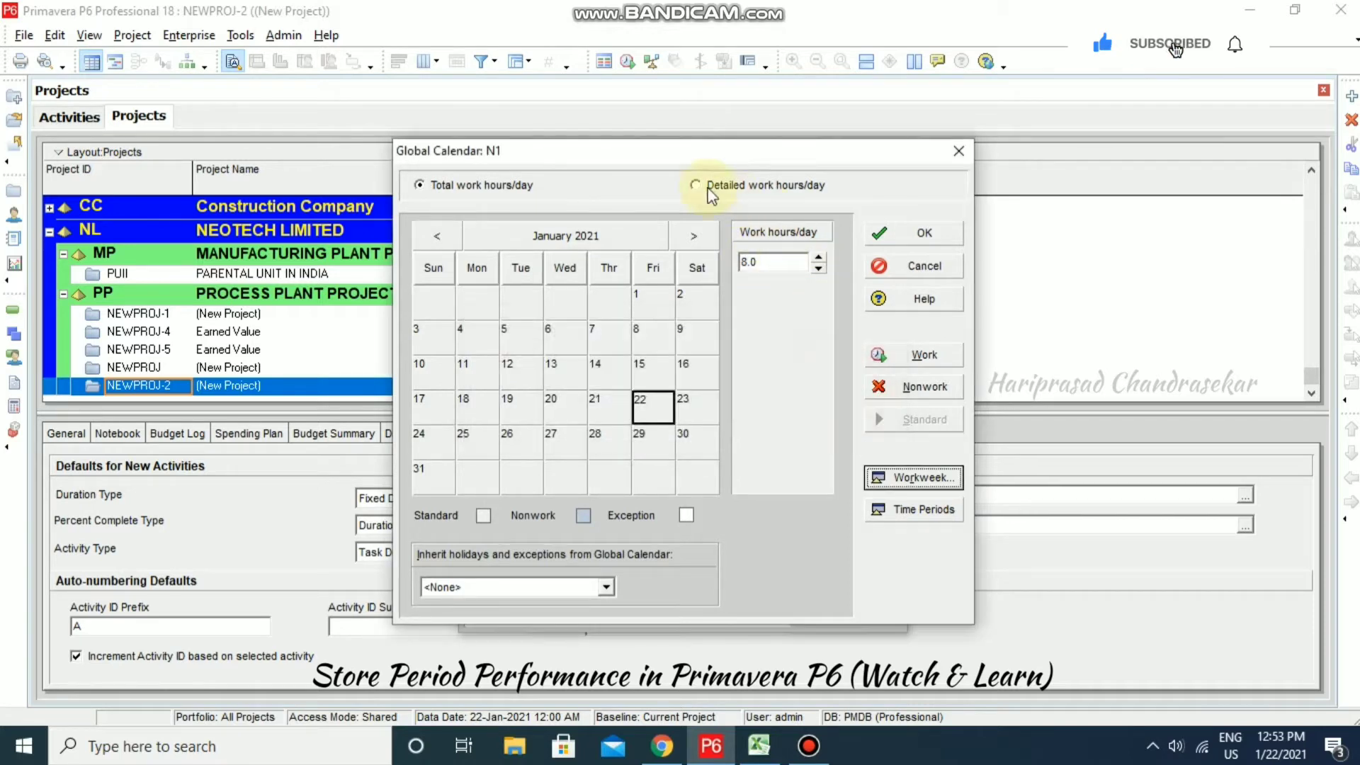
- Switch N1 to detailed work hours, confirm 8.0 hours/day and 8030.0/year, and save
{"action": "left_click", "coordinate": [696, 186]}
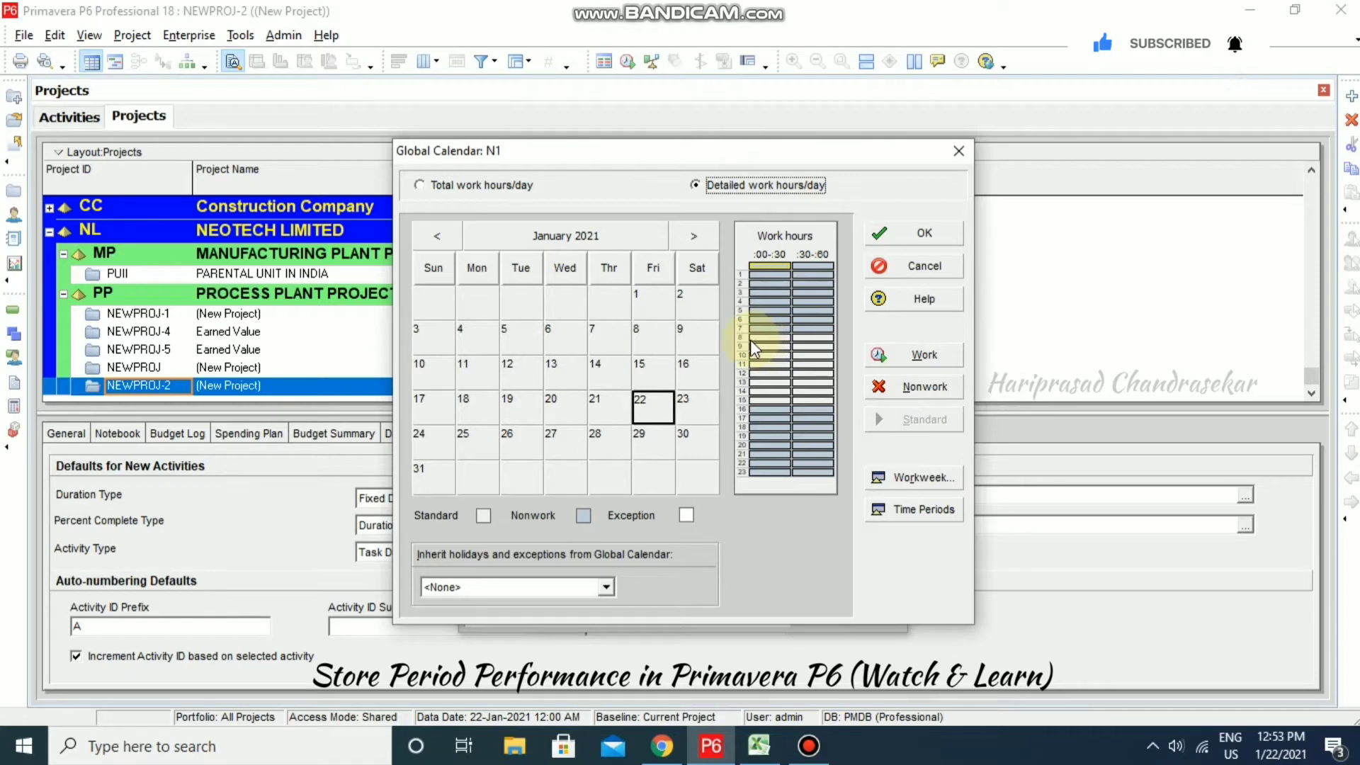
{"action": "left_click_drag", "start_coordinate": [750, 340], "coordinate": [757, 407]}
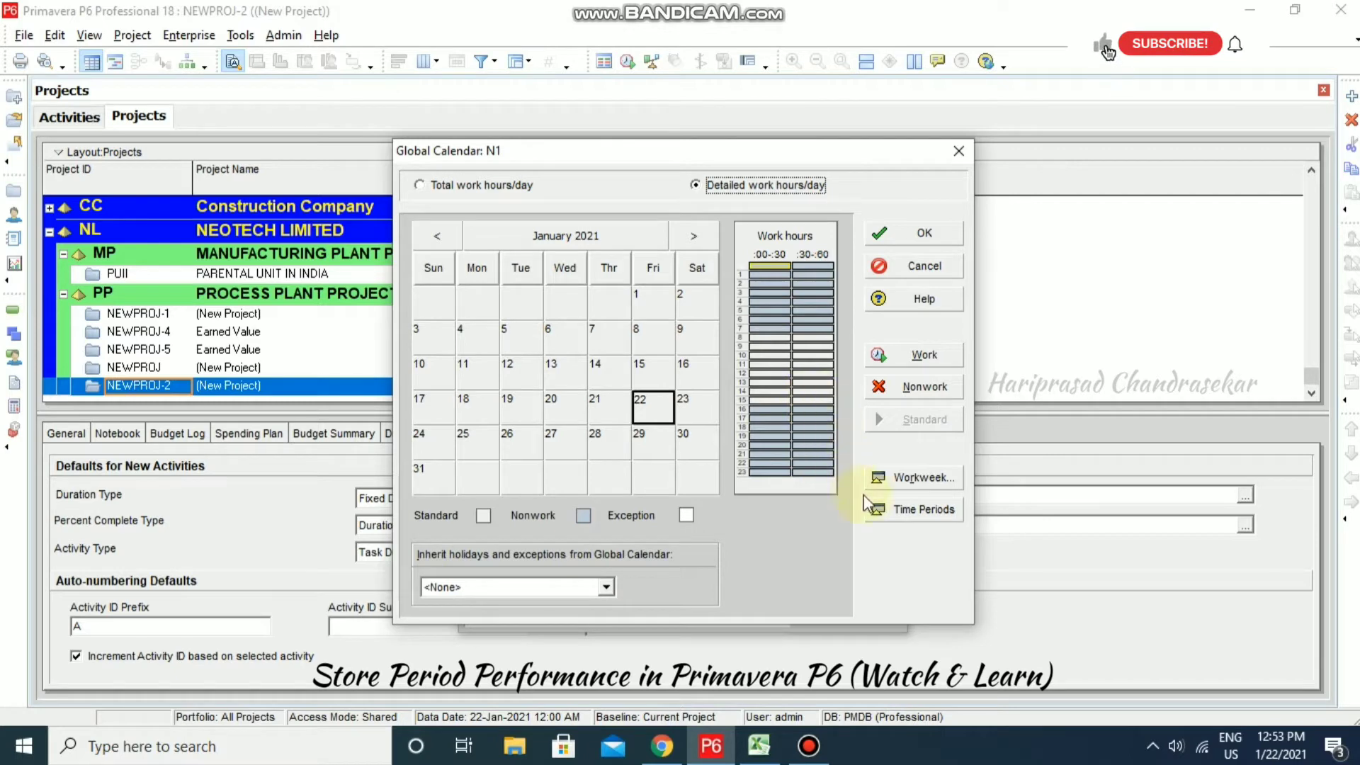
{"action": "left_click", "coordinate": [912, 510]}
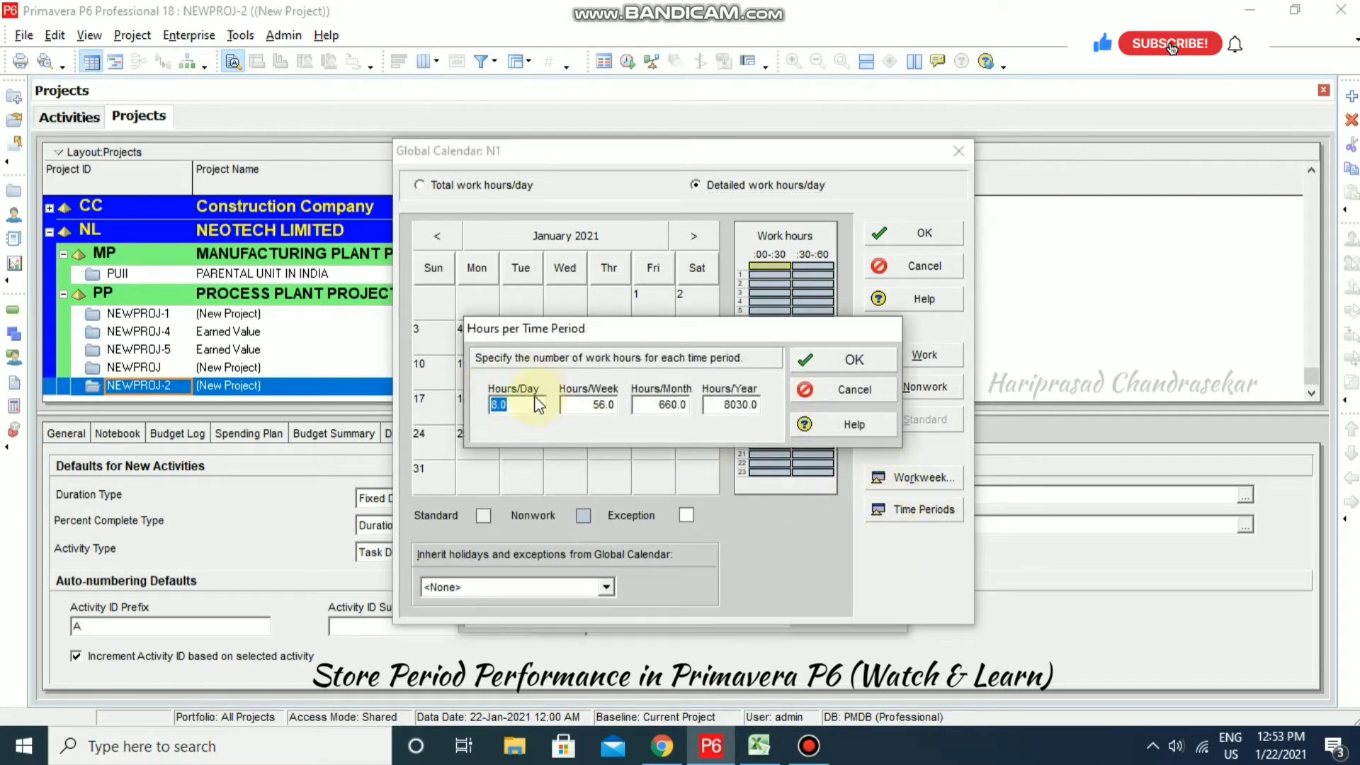
{"action": "left_click", "coordinate": [500, 404]}
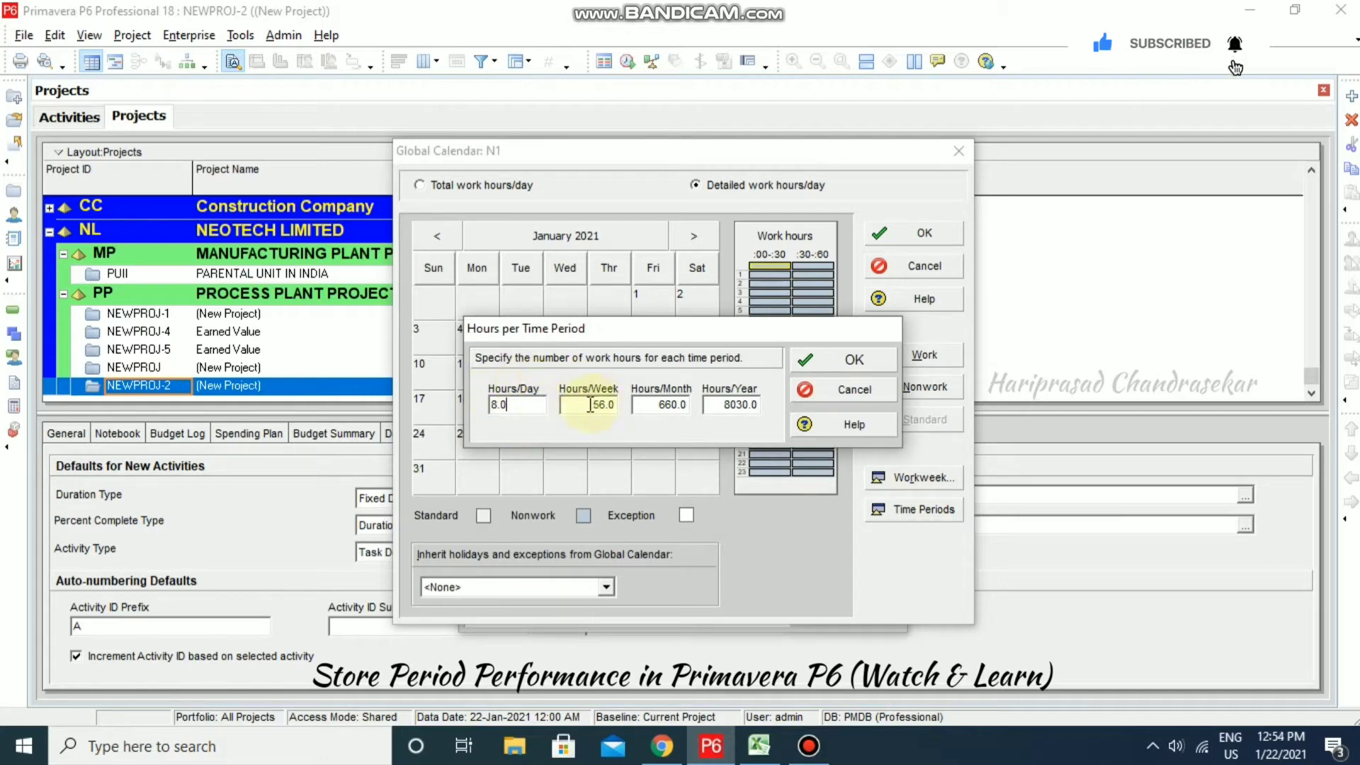
{"action": "left_click", "coordinate": [737, 404]}
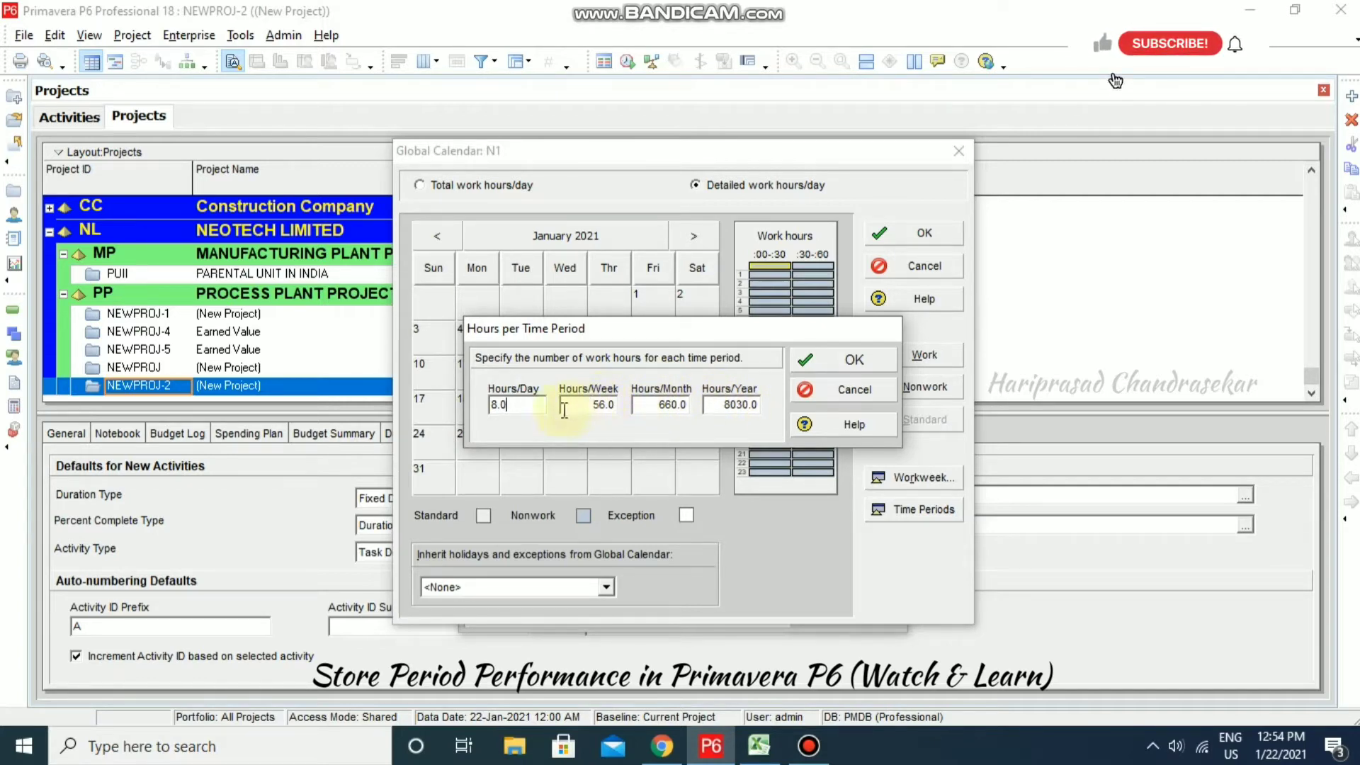
{"action": "left_click", "coordinate": [847, 363]}
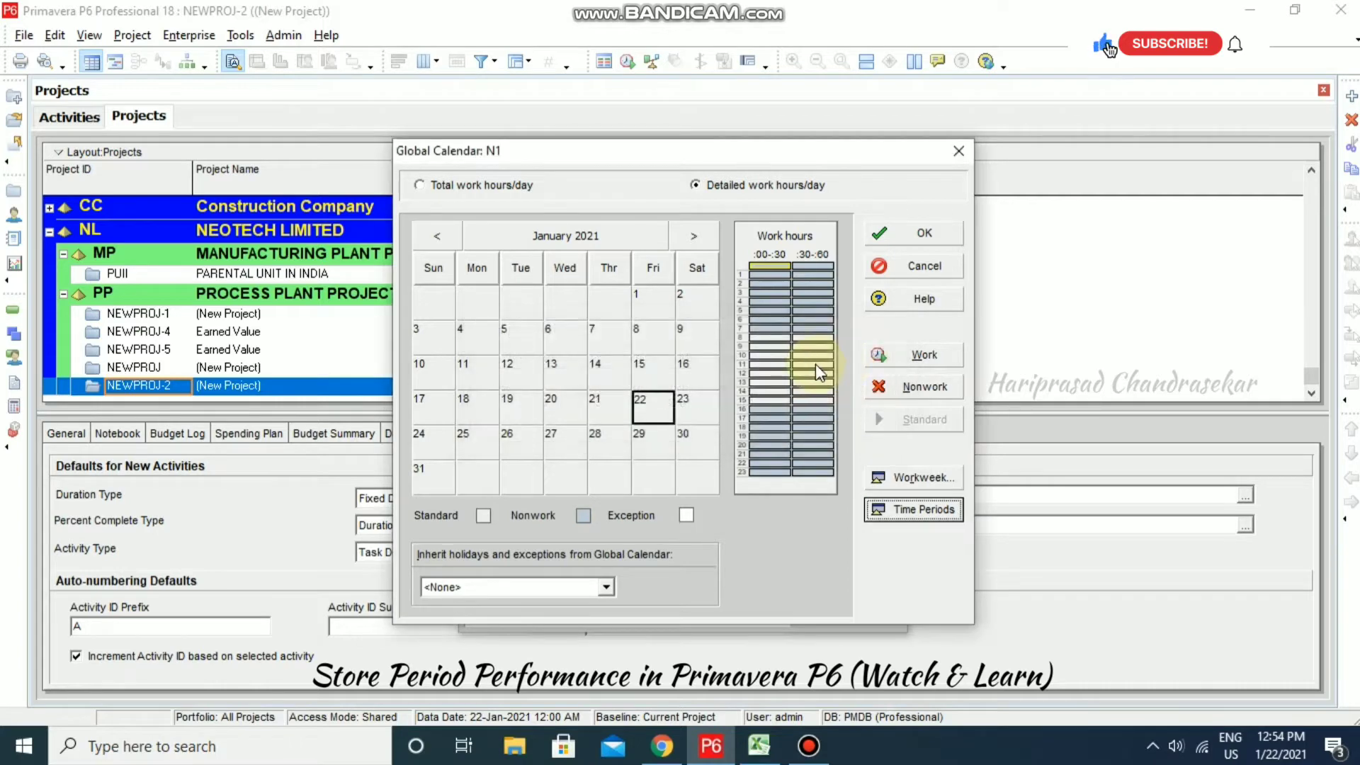
{"action": "left_click", "coordinate": [911, 230]}
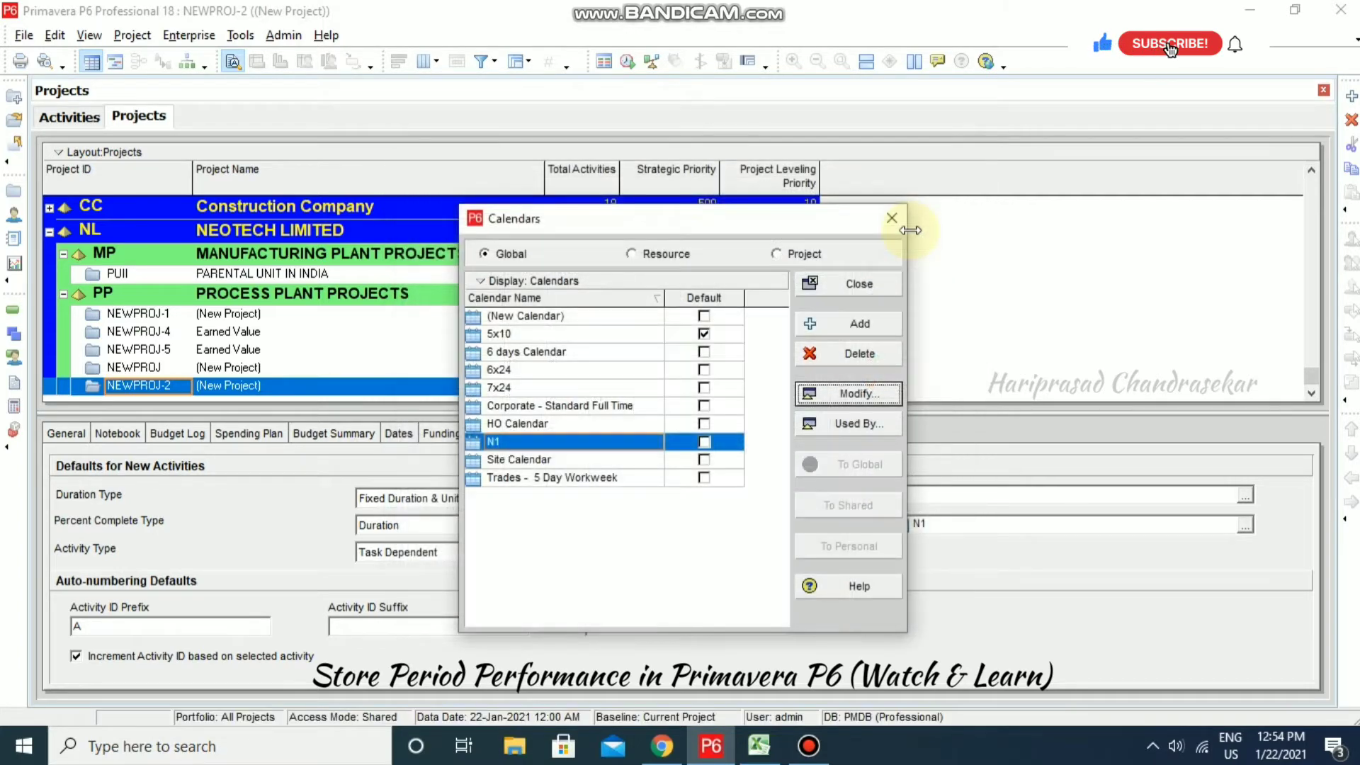
- Return to A1000 in the Activities view and compare its original duration with the Excel sheet
{"action": "left_click", "coordinate": [874, 279]}
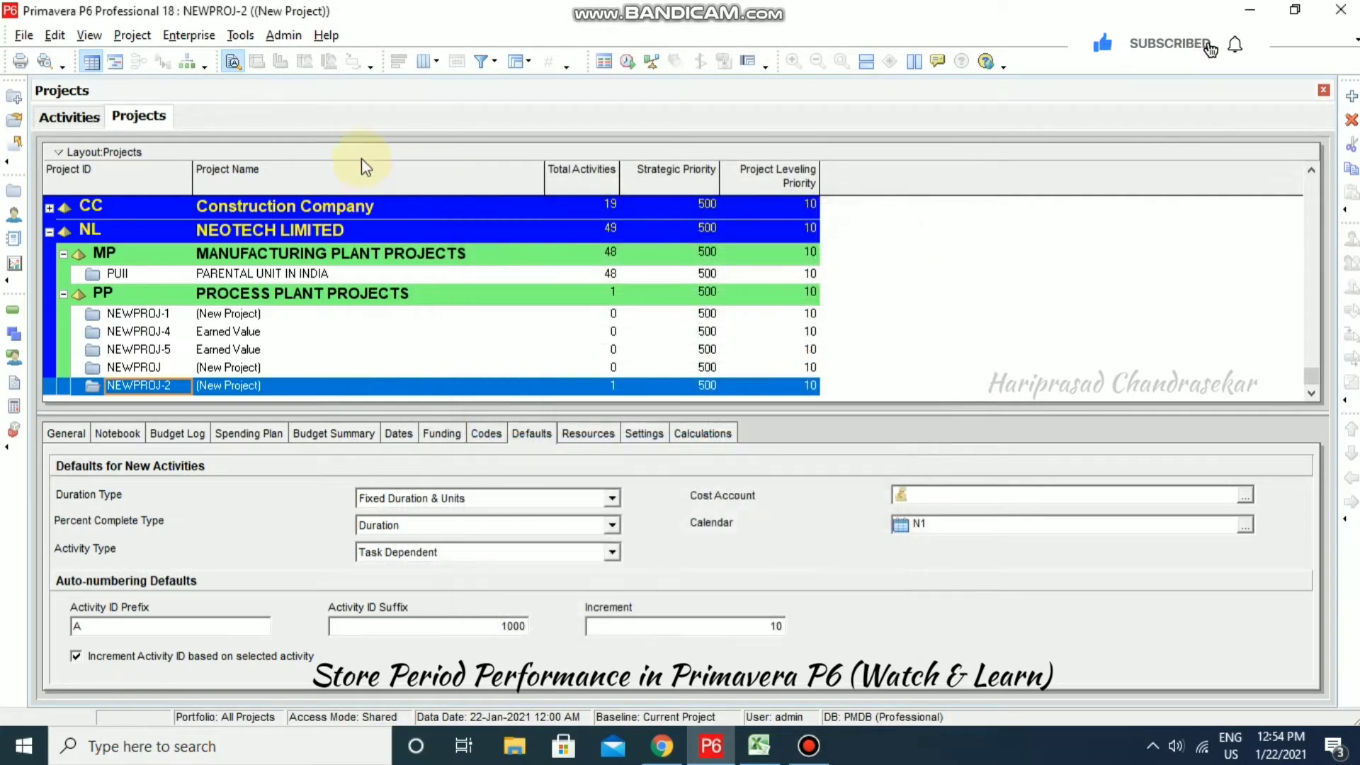
{"action": "left_click", "coordinate": [85, 117]}
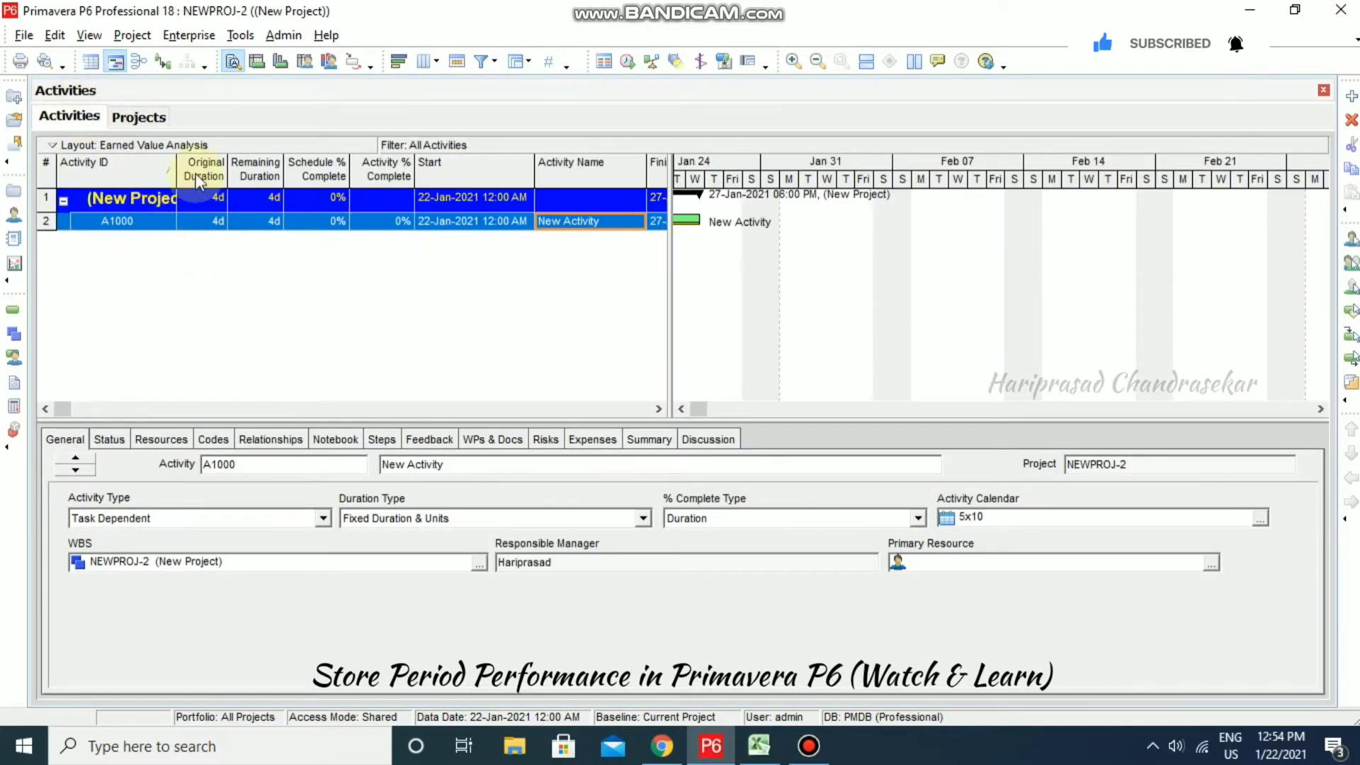
{"action": "left_click", "coordinate": [215, 221]}
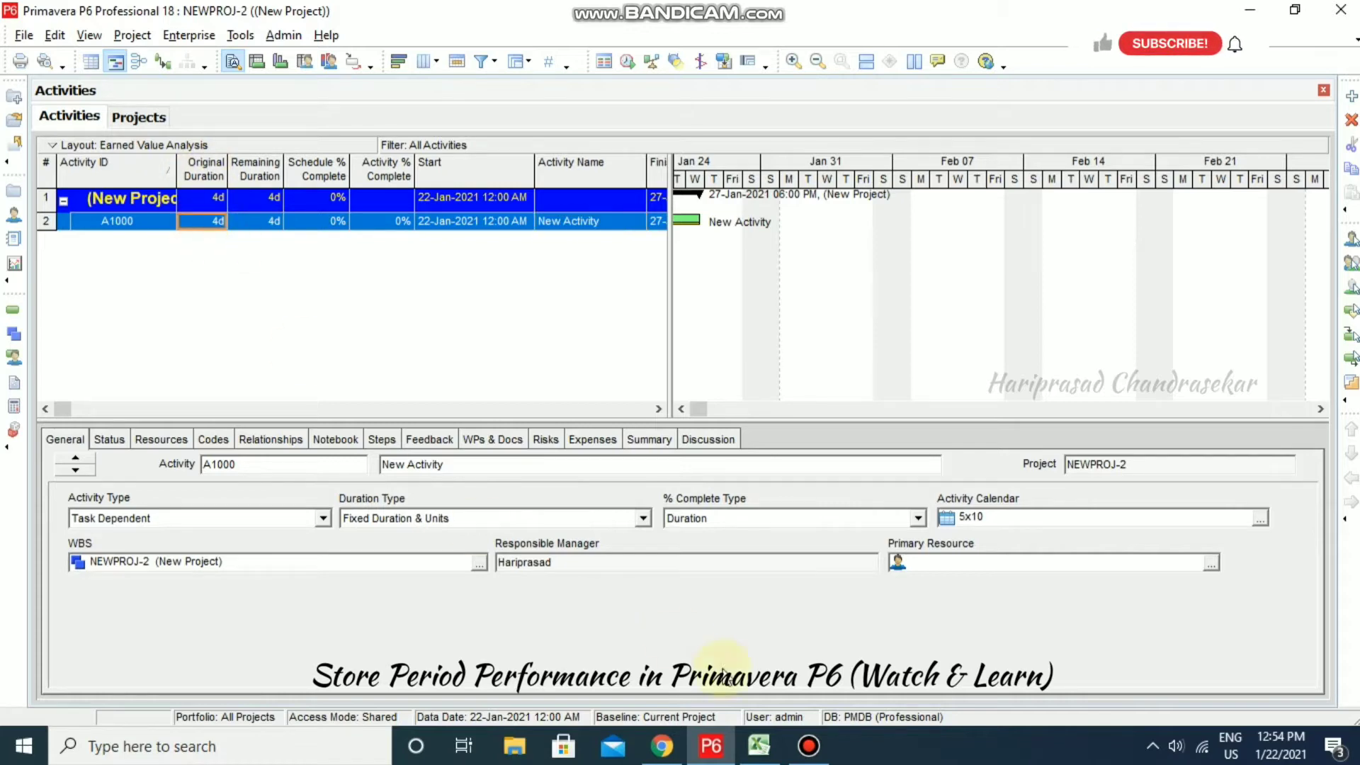
{"action": "left_click", "coordinate": [777, 755]}
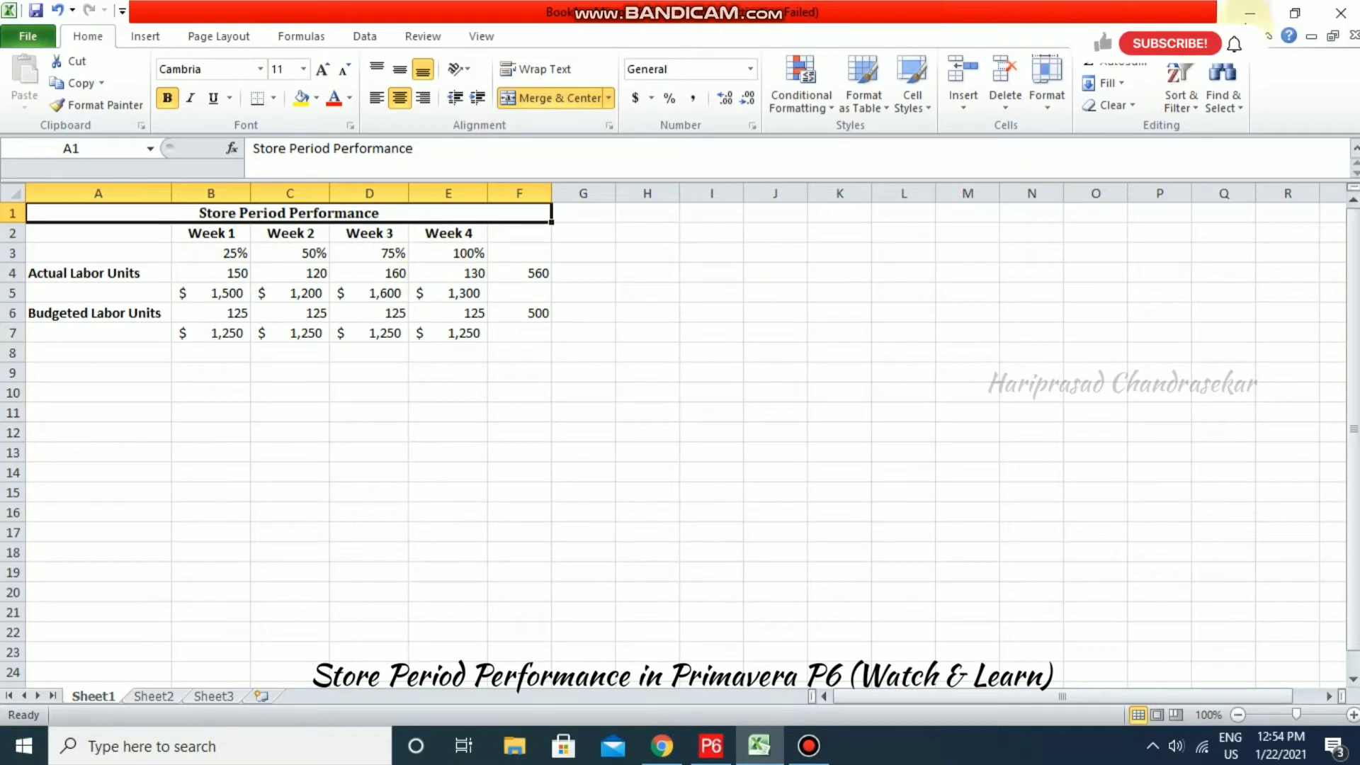
{"action": "left_click", "coordinate": [1263, 13]}
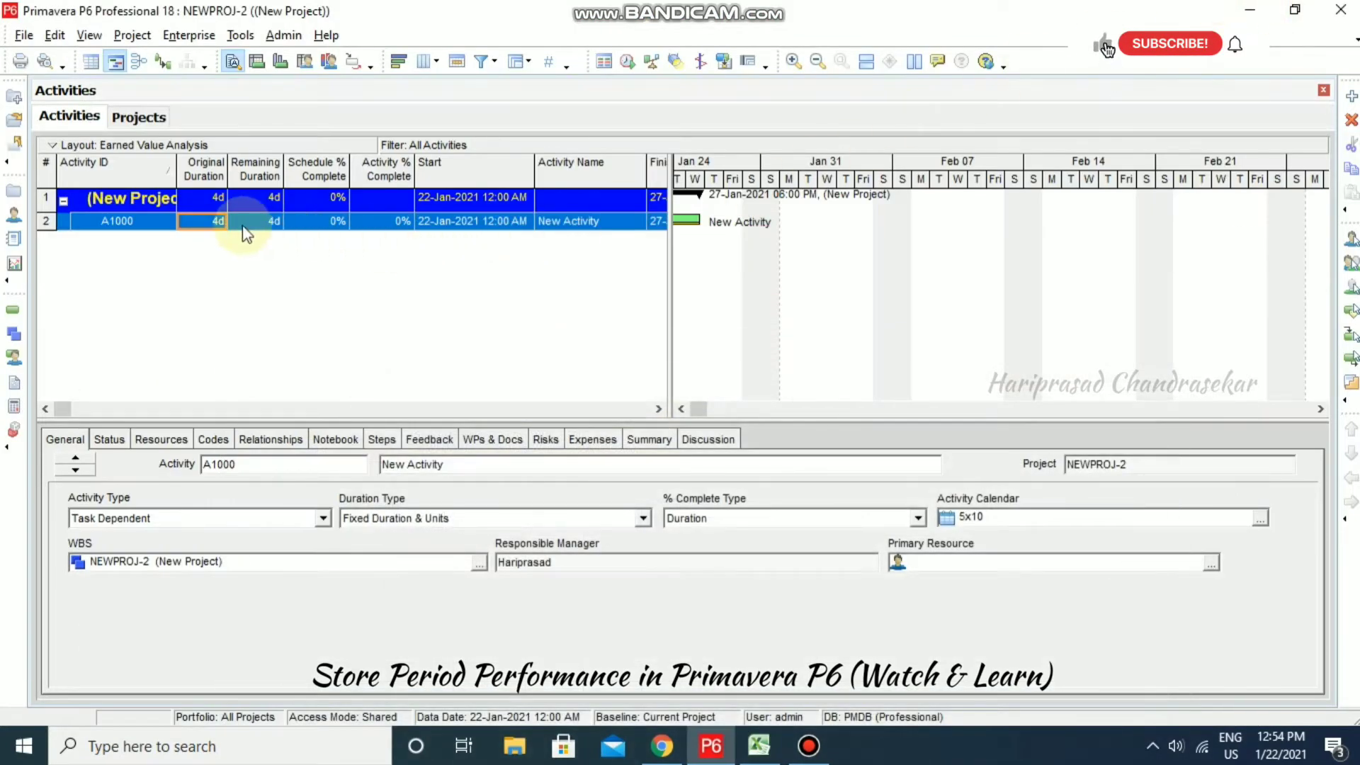
{"action": "left_click", "coordinate": [213, 225]}
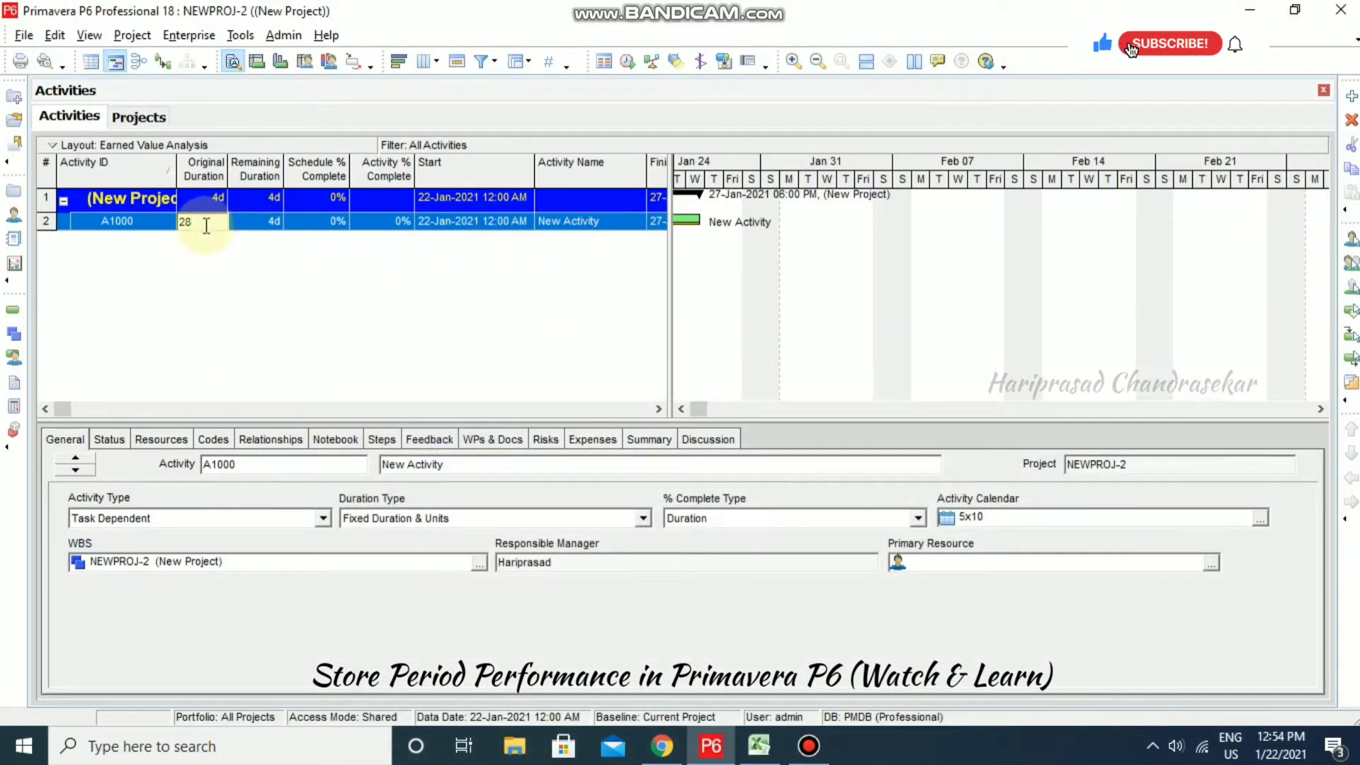
{"action": "left_click", "coordinate": [283, 264]}
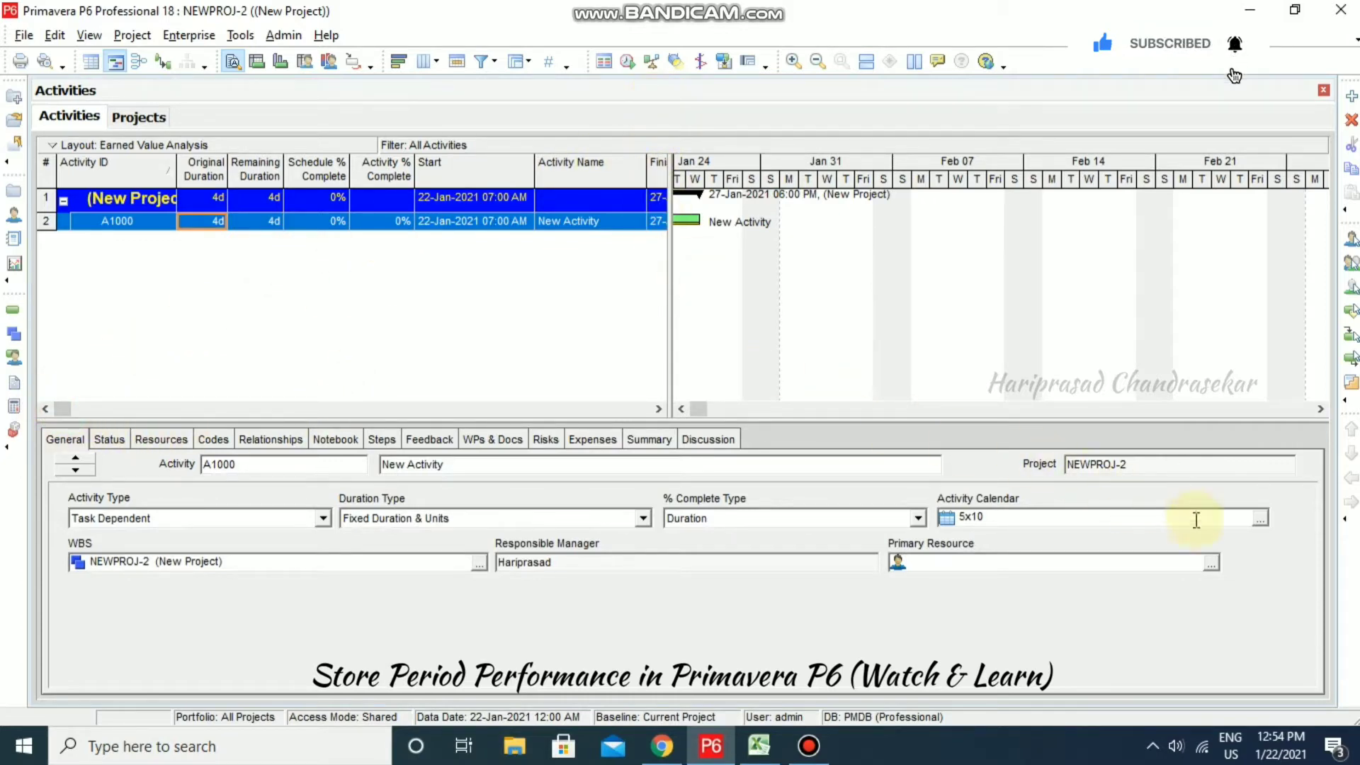
- Assign calendar N1 to A1000 and set its original duration to 28 days
{"action": "left_click", "coordinate": [1258, 523]}
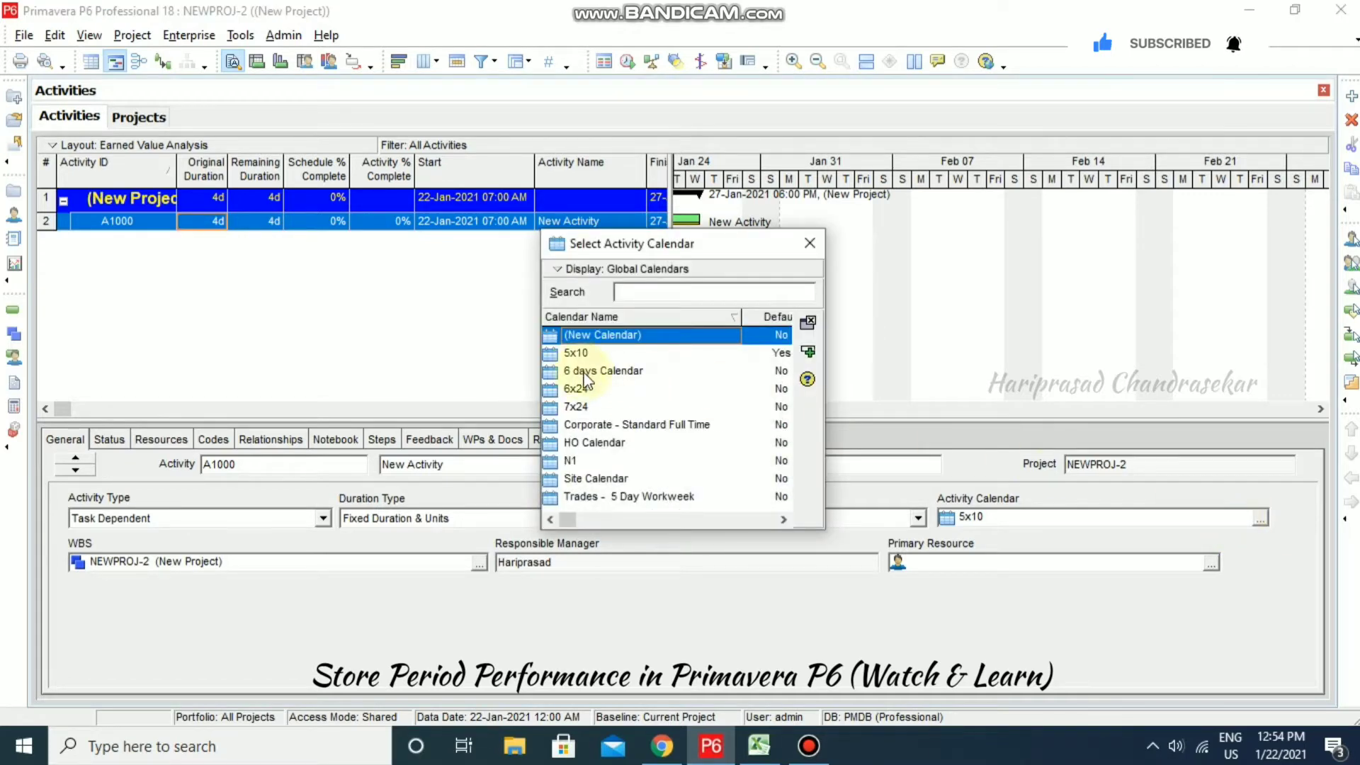
{"action": "double_click", "coordinate": [571, 461]}
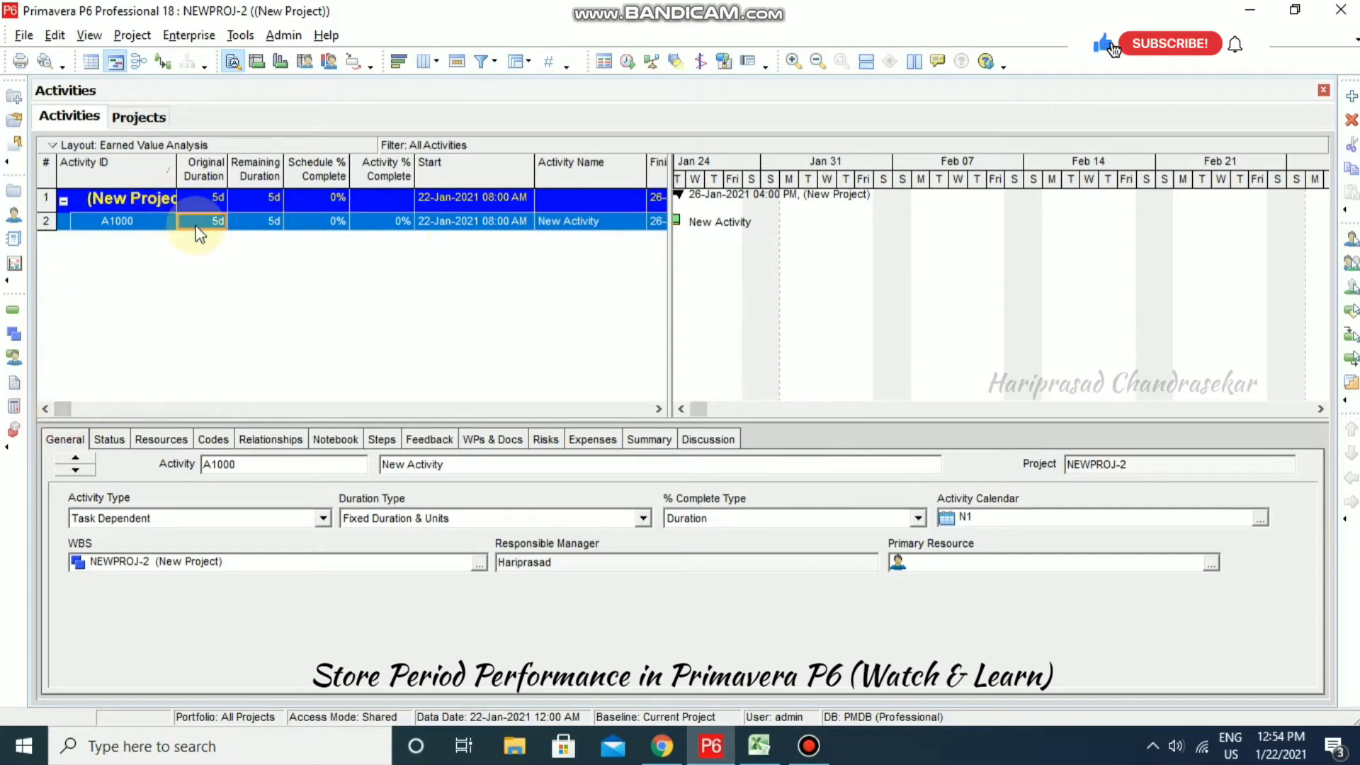
{"action": "type", "text": "28"}
{"action": "left_click", "coordinate": [235, 261]}
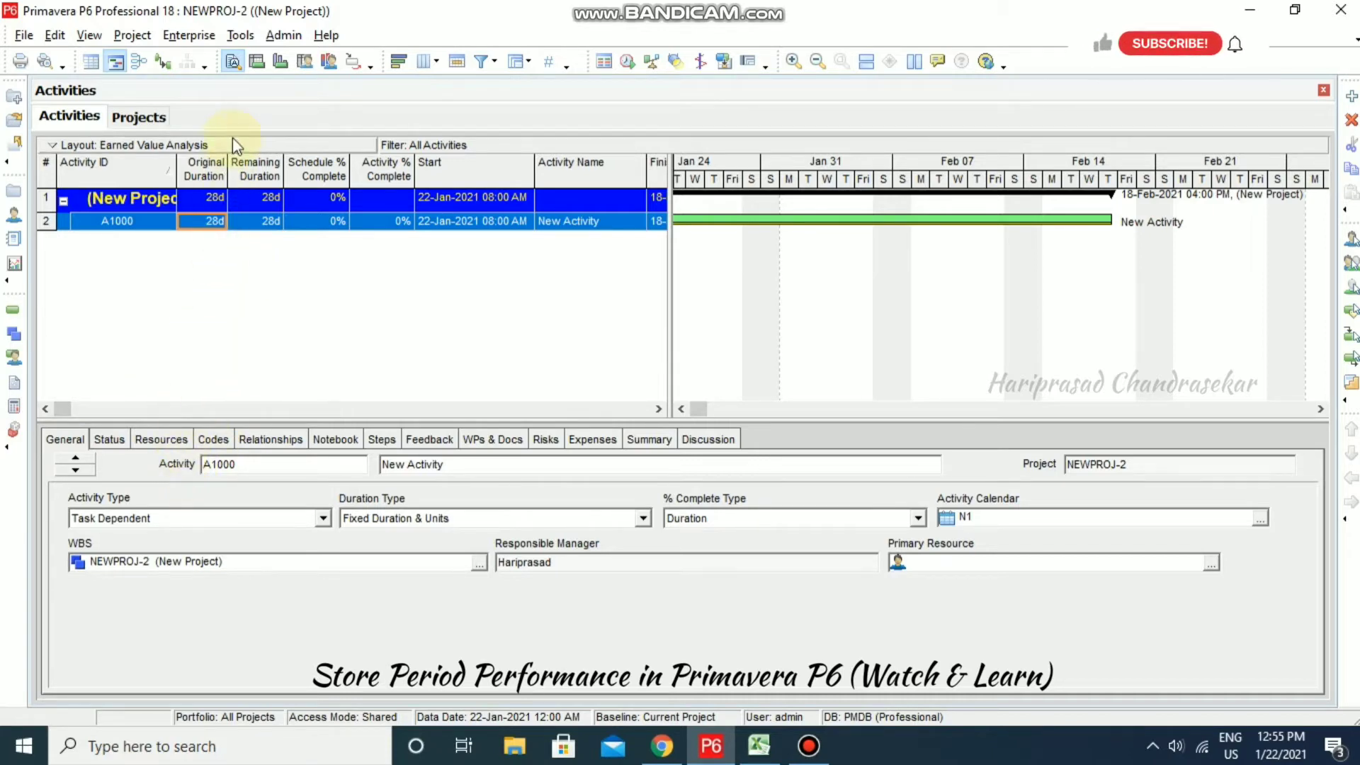
- Add new resource R-9 in the Resources dictionary and move it to the top level
{"action": "left_click", "coordinate": [188, 36]}
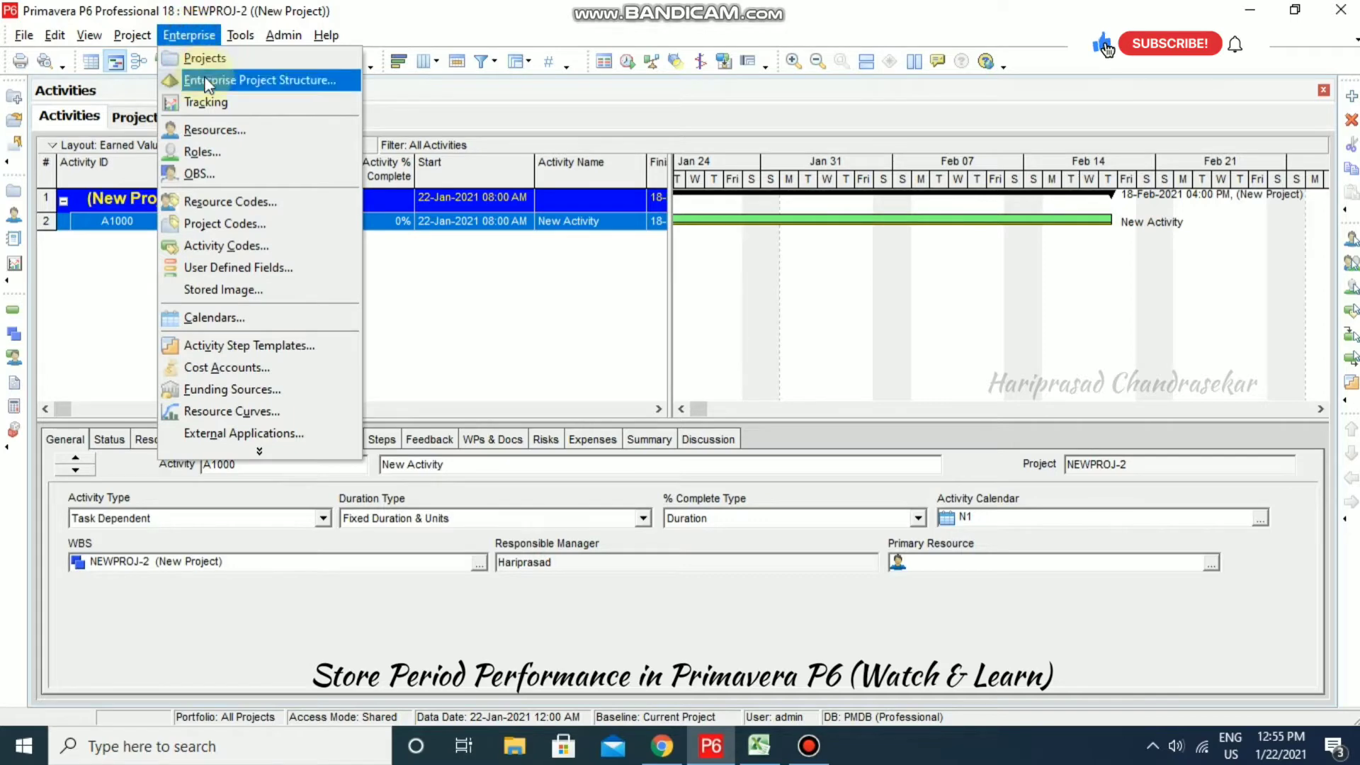
{"action": "left_click", "coordinate": [217, 130]}
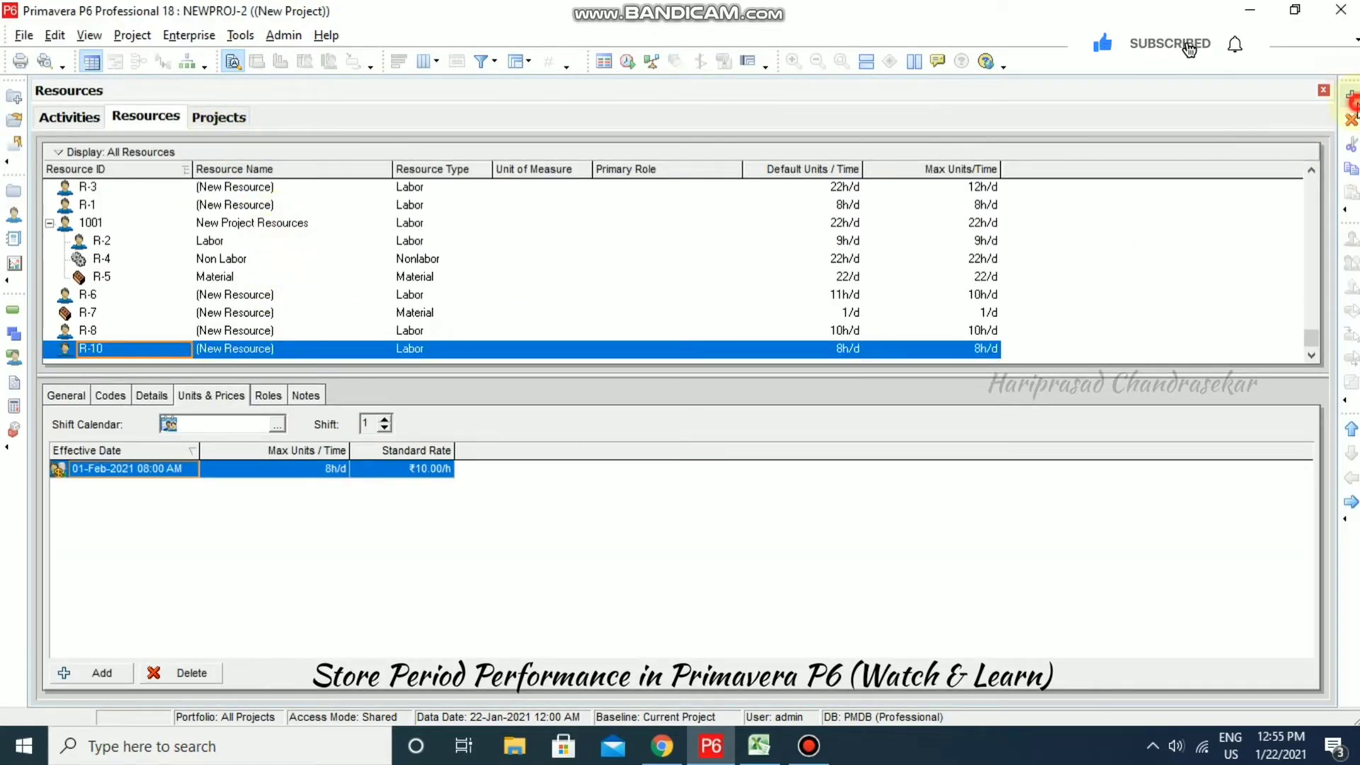
{"action": "left_click", "coordinate": [1352, 95]}
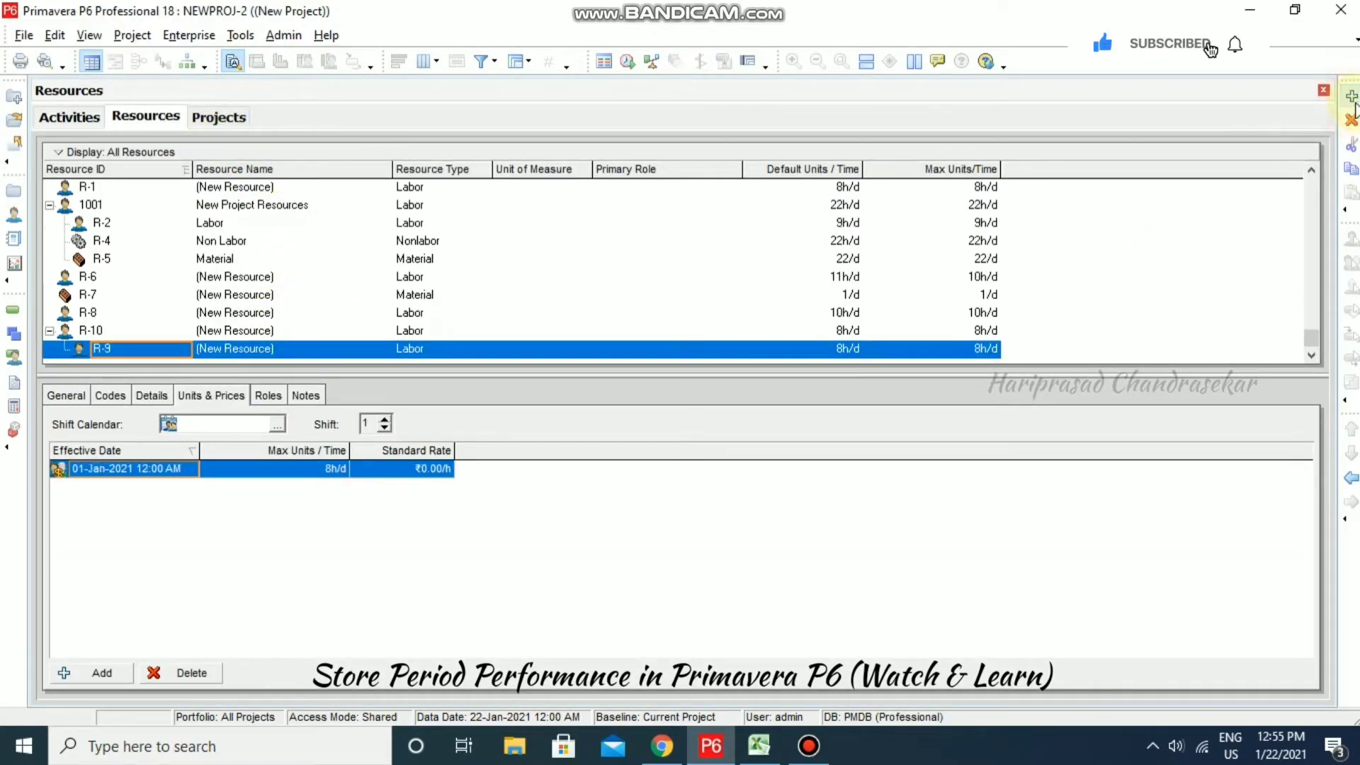
{"action": "left_click", "coordinate": [1352, 480]}
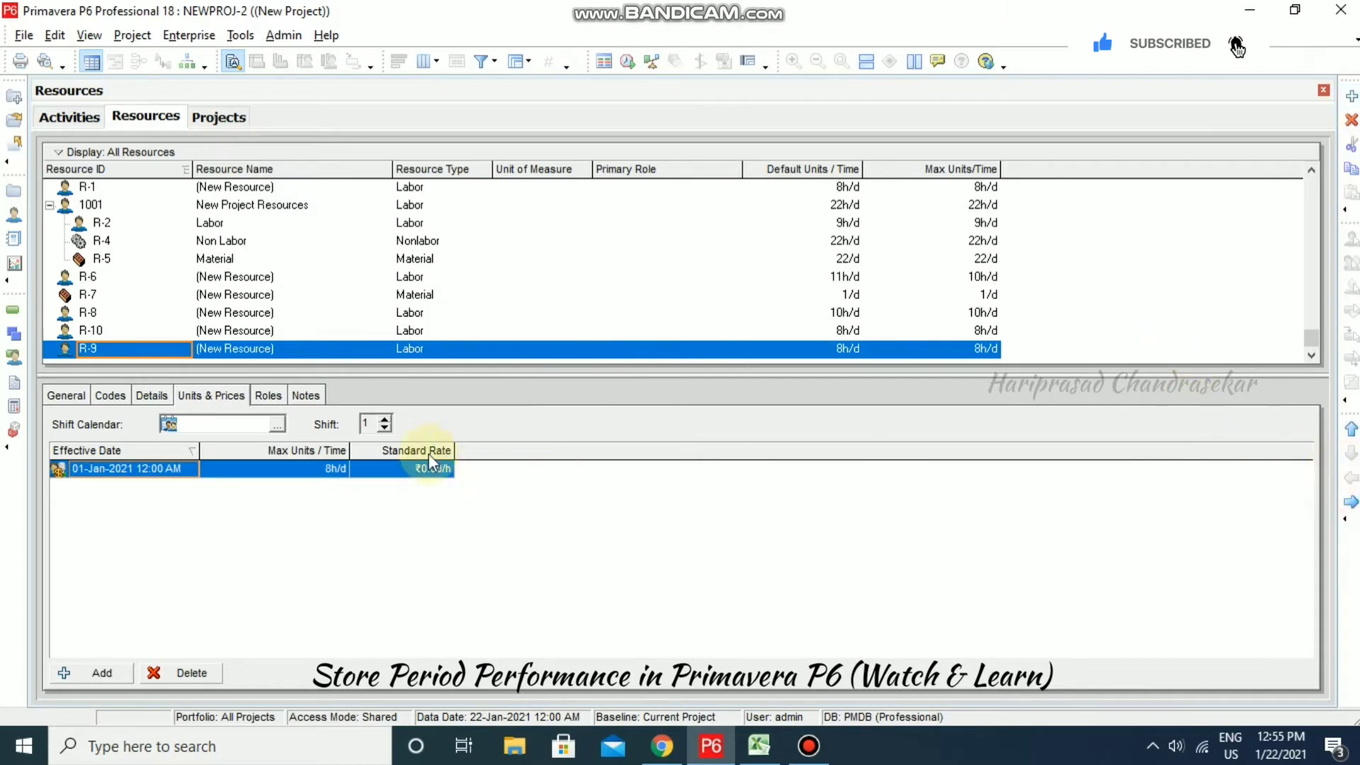
- Review R-9's details and set its standard rate to ₹10.00/h
{"action": "left_click", "coordinate": [71, 395]}
{"action": "left_click", "coordinate": [104, 394]}
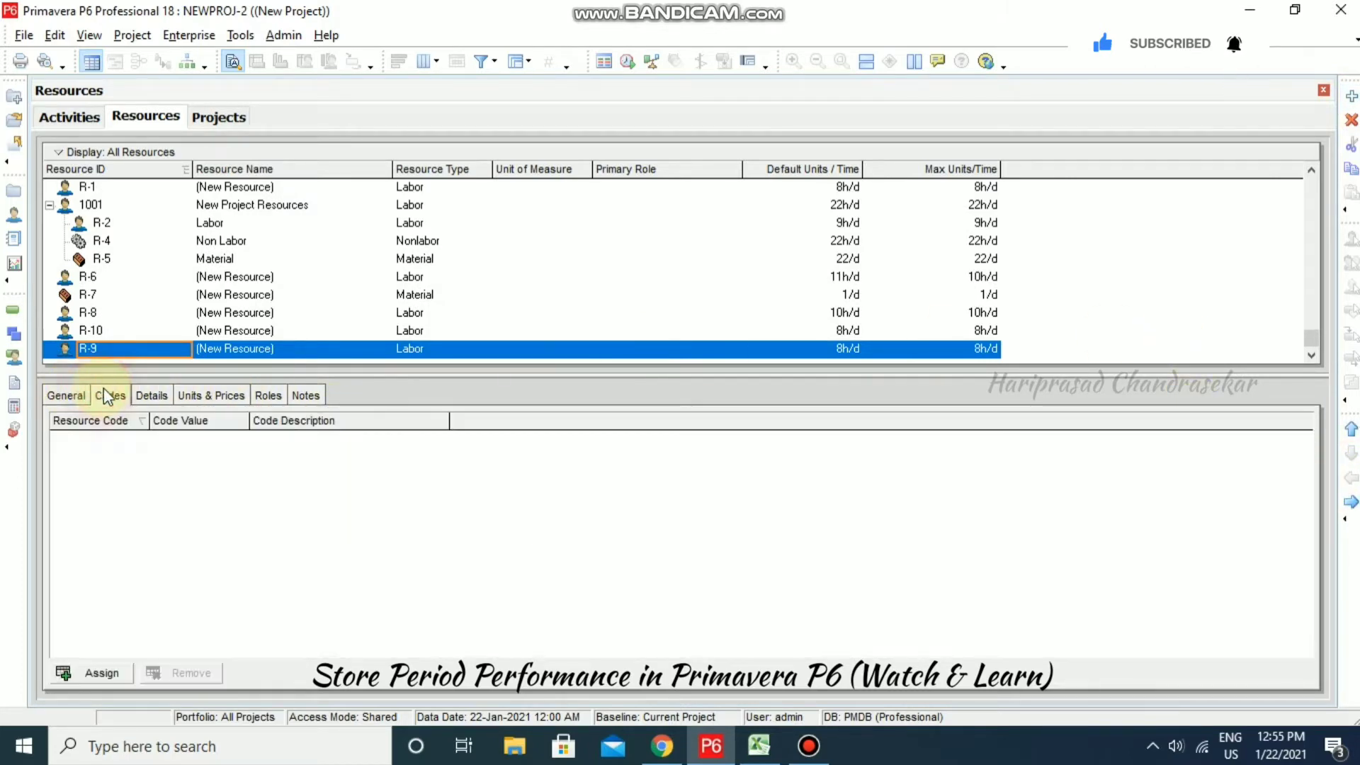
{"action": "left_click", "coordinate": [148, 395]}
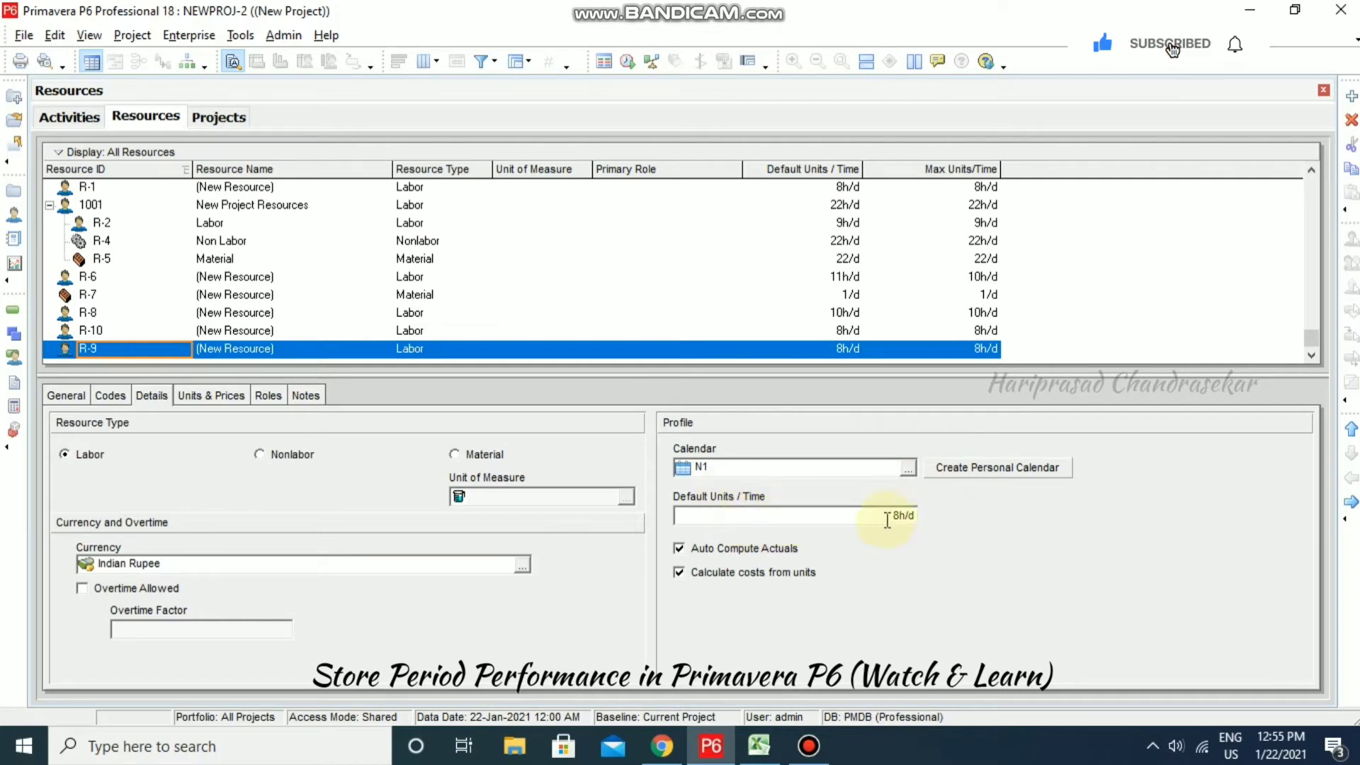
{"action": "left_click", "coordinate": [221, 395]}
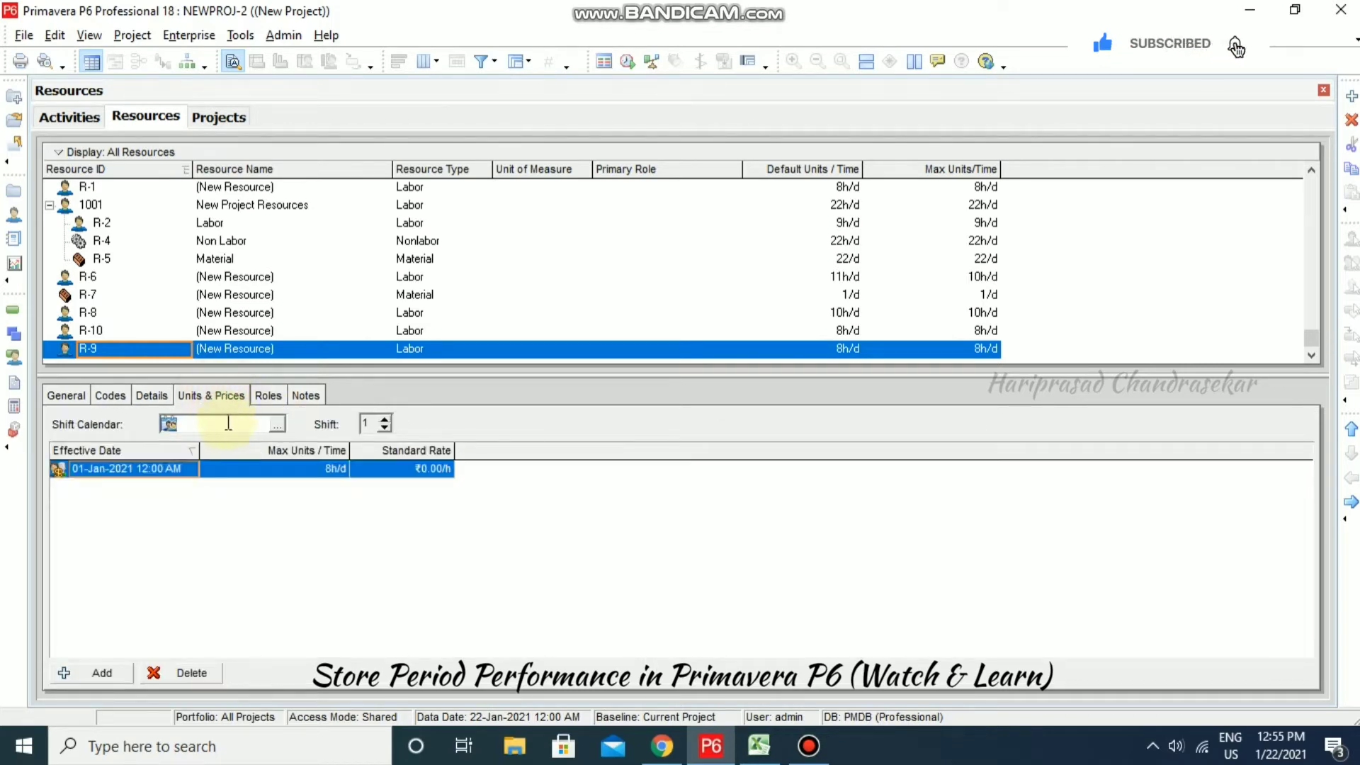
{"action": "left_click", "coordinate": [440, 471]}
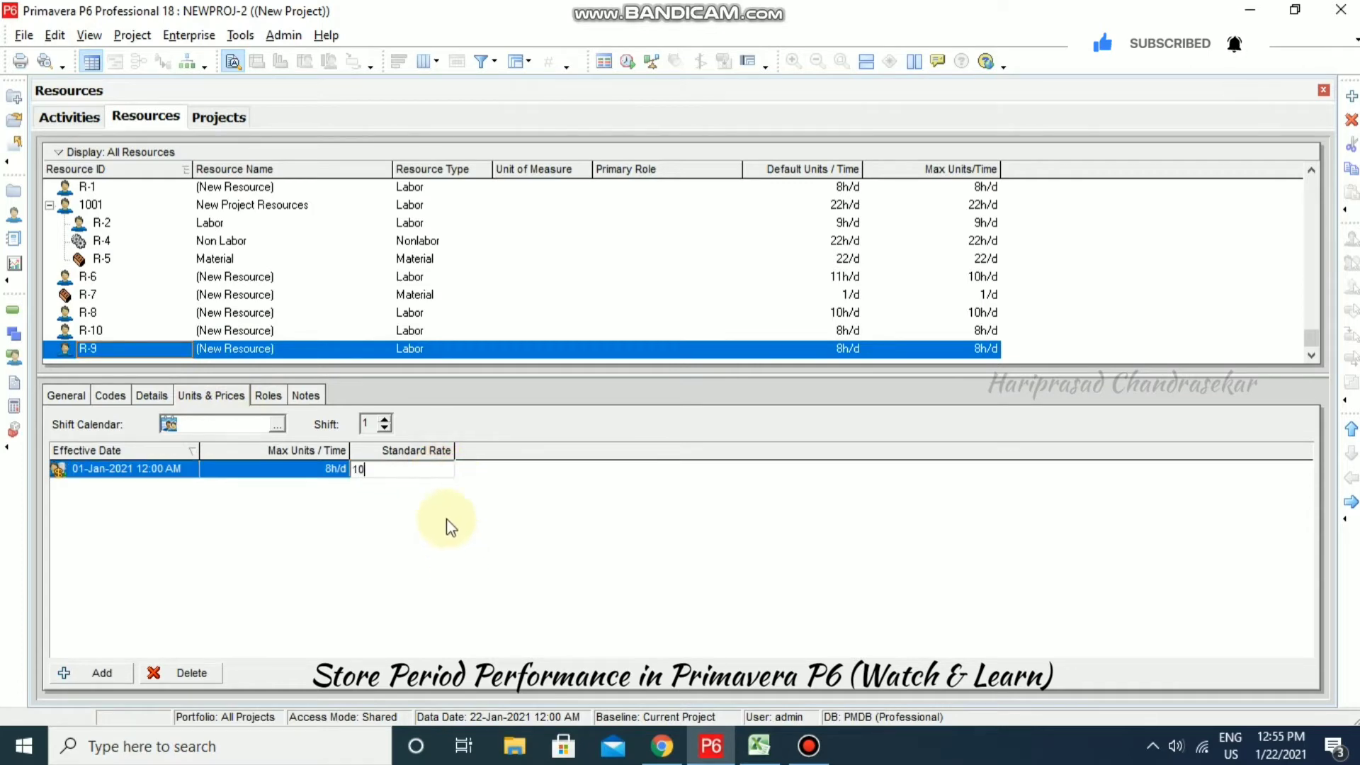
{"action": "left_click", "coordinate": [395, 504]}
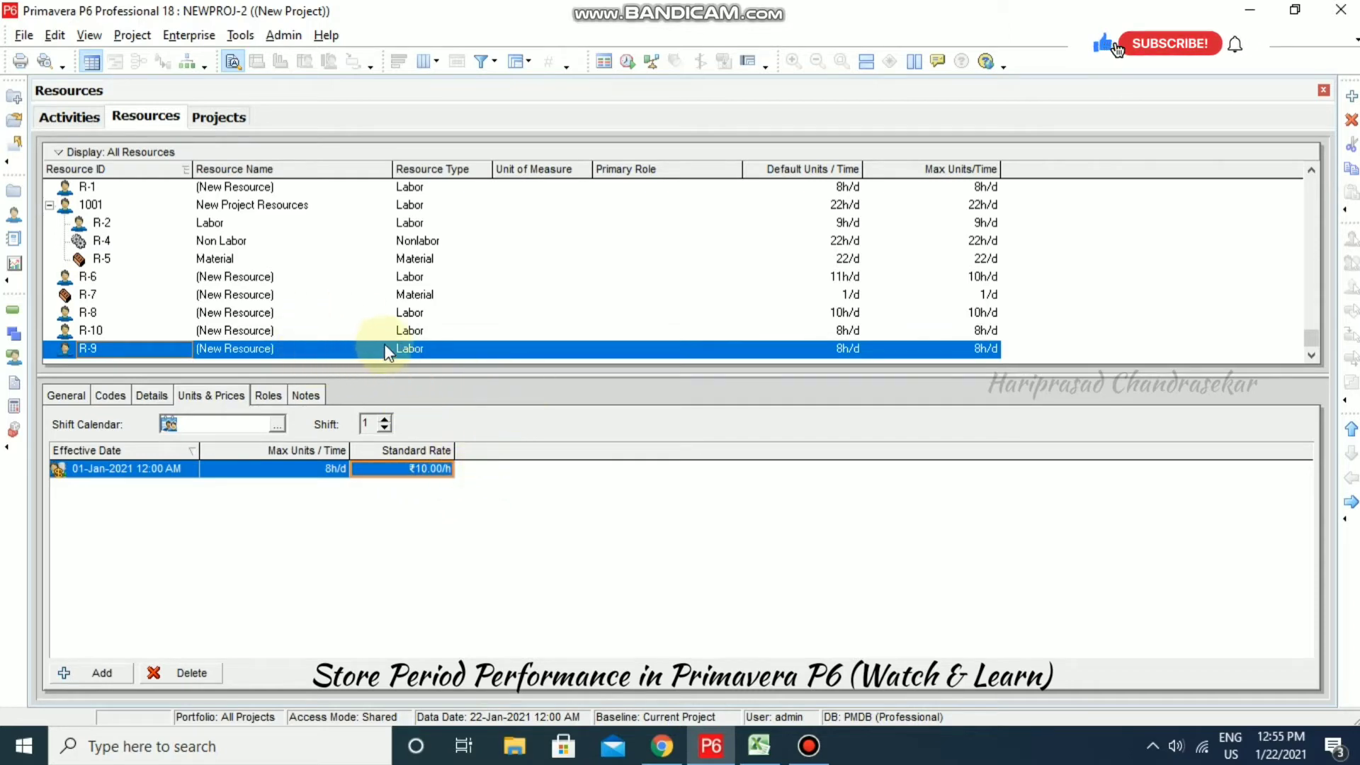
{"action": "left_click", "coordinate": [70, 118]}
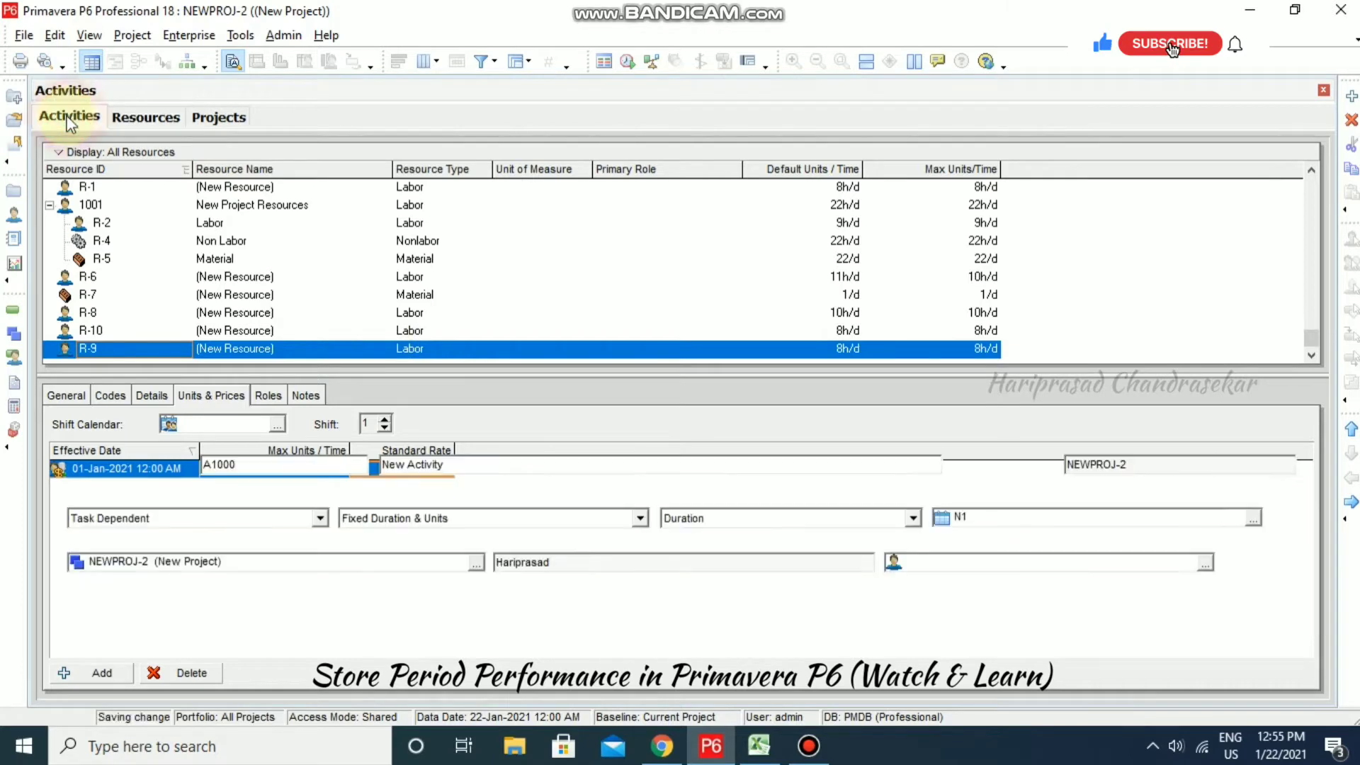
- Assign resource R-9 to activity A1000 and show its resource assignments
{"action": "right_click", "coordinate": [143, 221]}
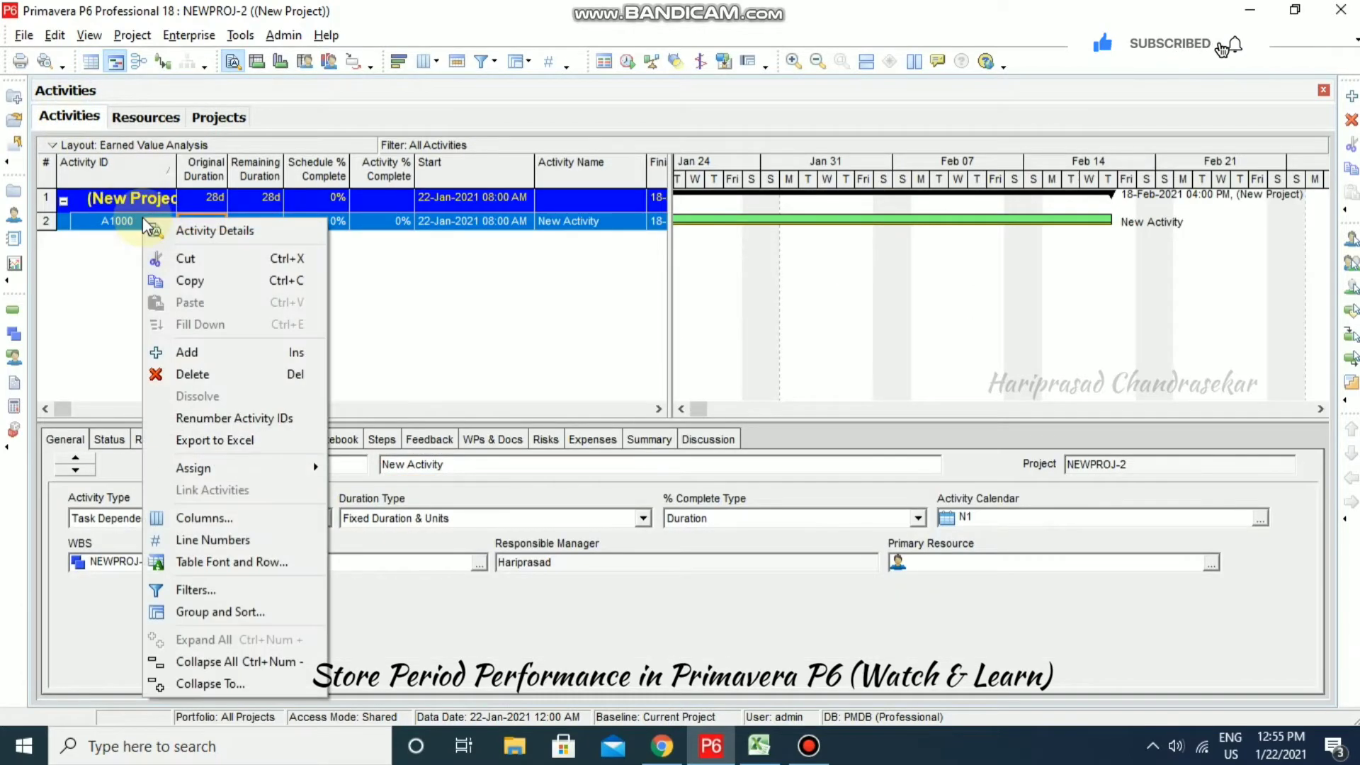
{"action": "mouse_move", "coordinate": [245, 469]}
{"action": "left_click", "coordinate": [371, 471]}
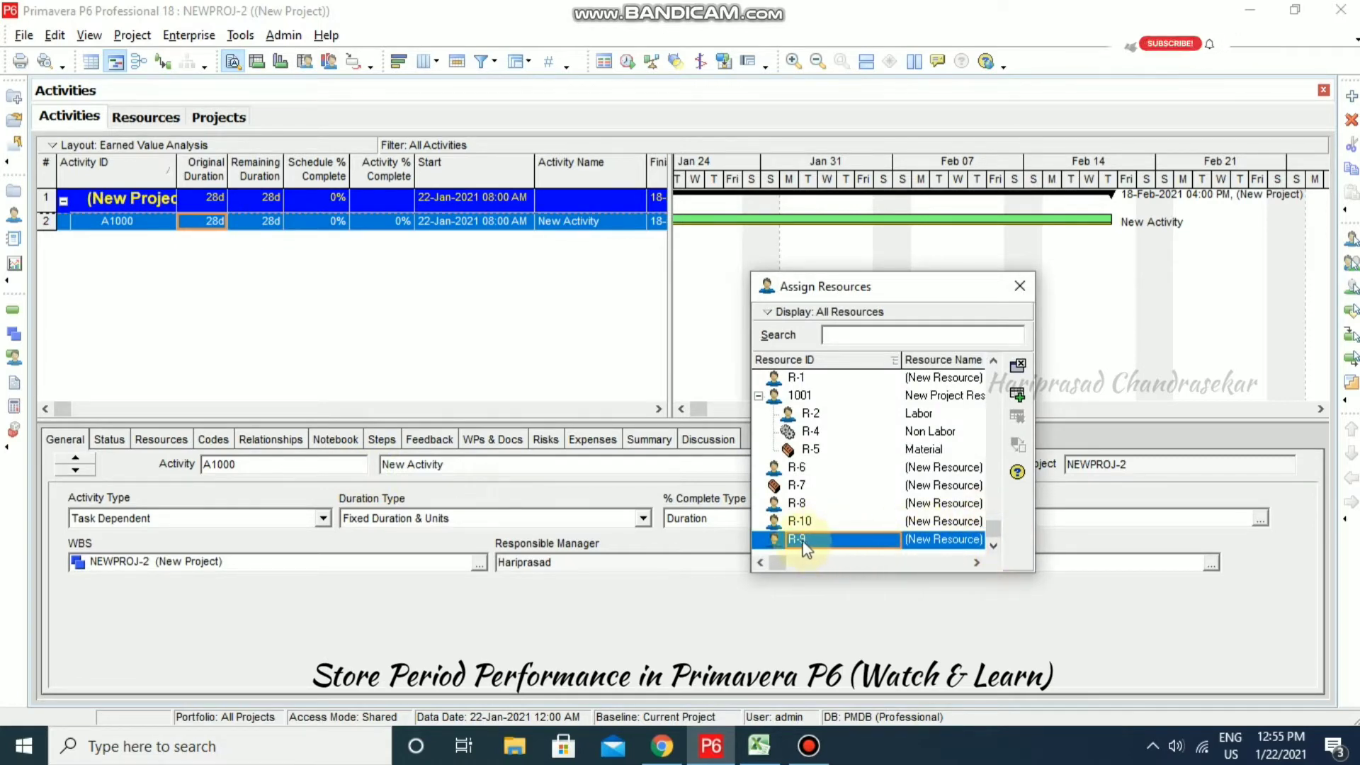
{"action": "double_click", "coordinate": [822, 537]}
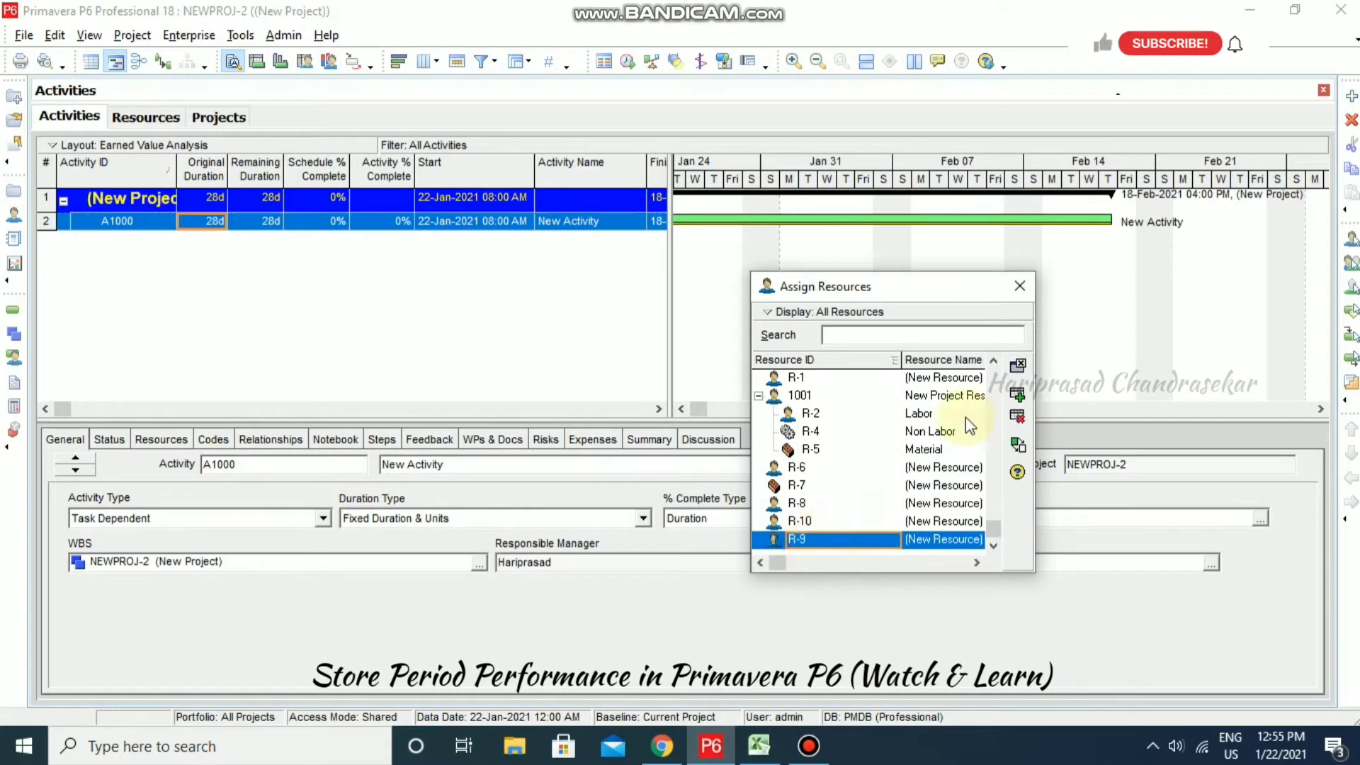
{"action": "left_click", "coordinate": [1020, 286]}
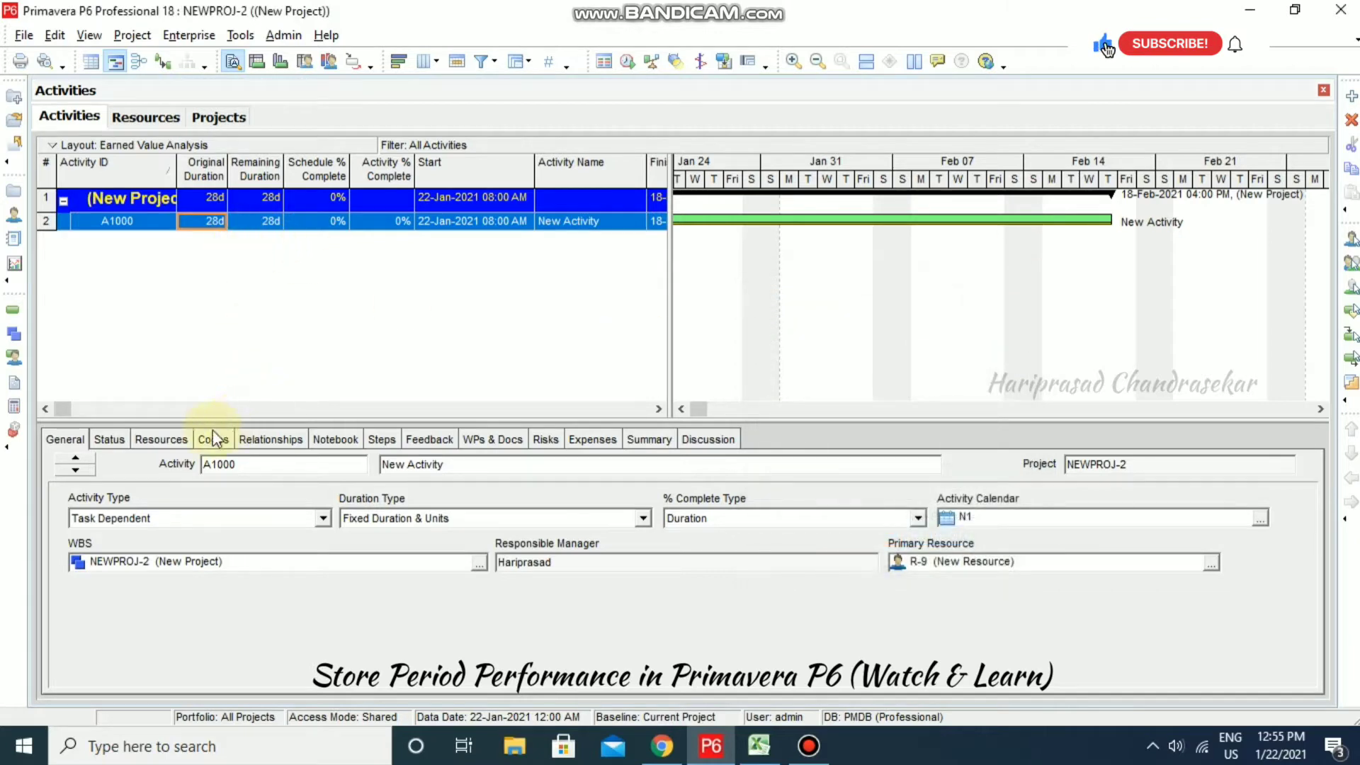
{"action": "left_click", "coordinate": [163, 440]}
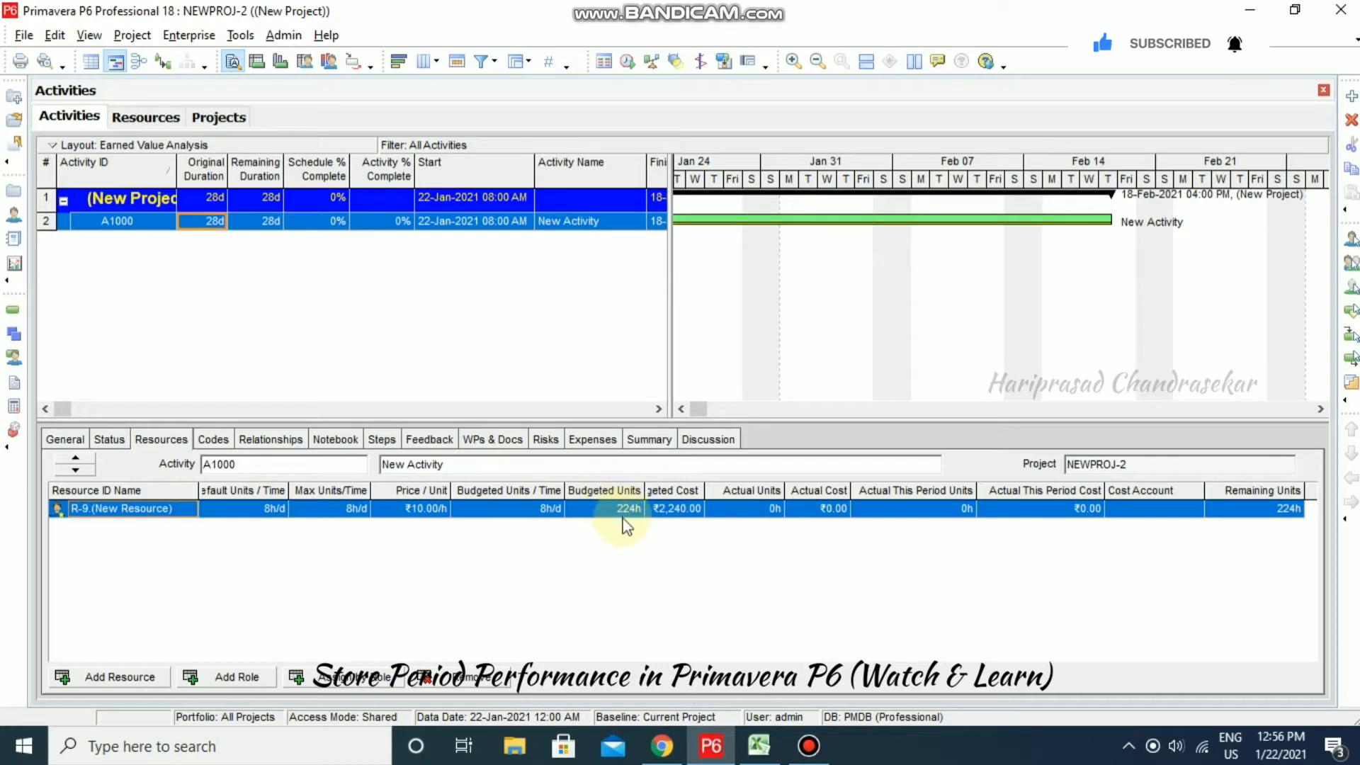
- Check the budgeted labour units total in Excel cell F6 against P6's 224h
{"action": "left_click", "coordinate": [758, 741]}
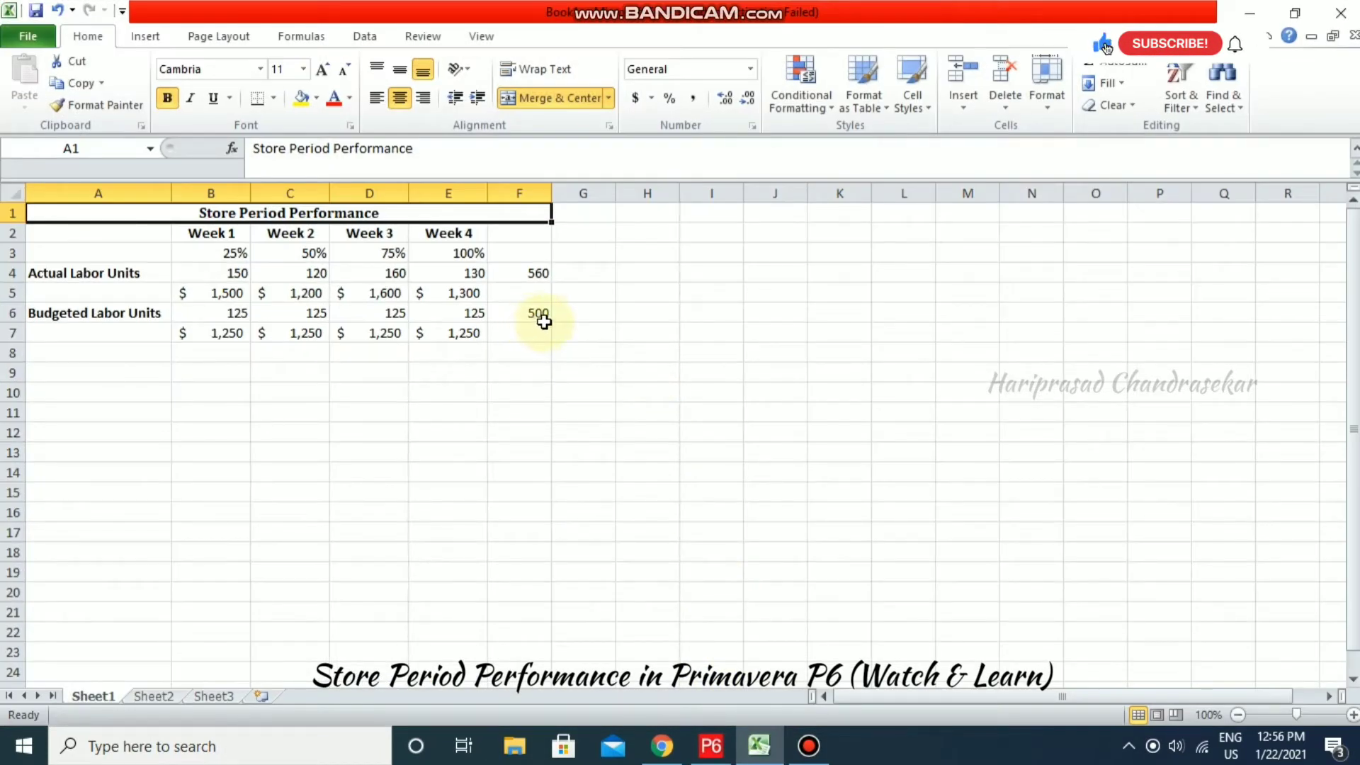
{"action": "left_click", "coordinate": [543, 321]}
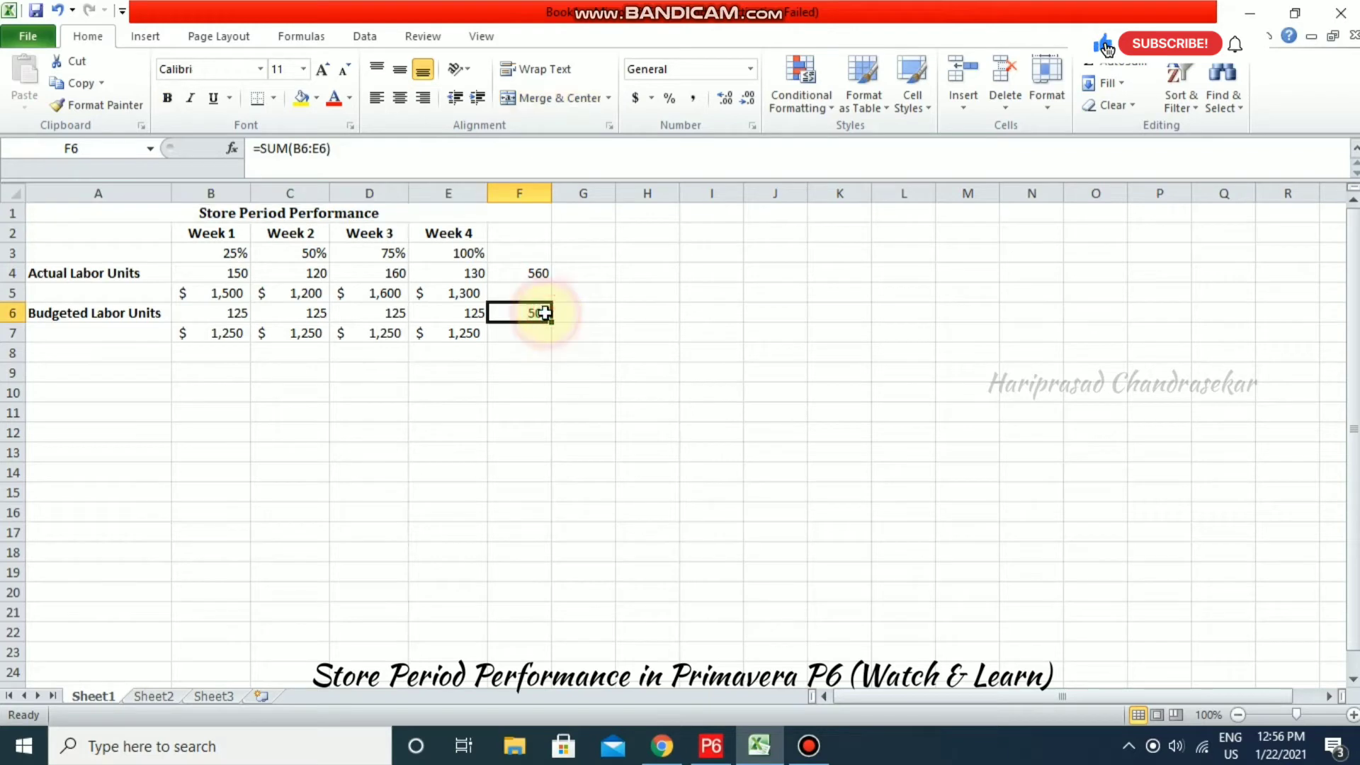
{"action": "left_click", "coordinate": [1253, 14]}
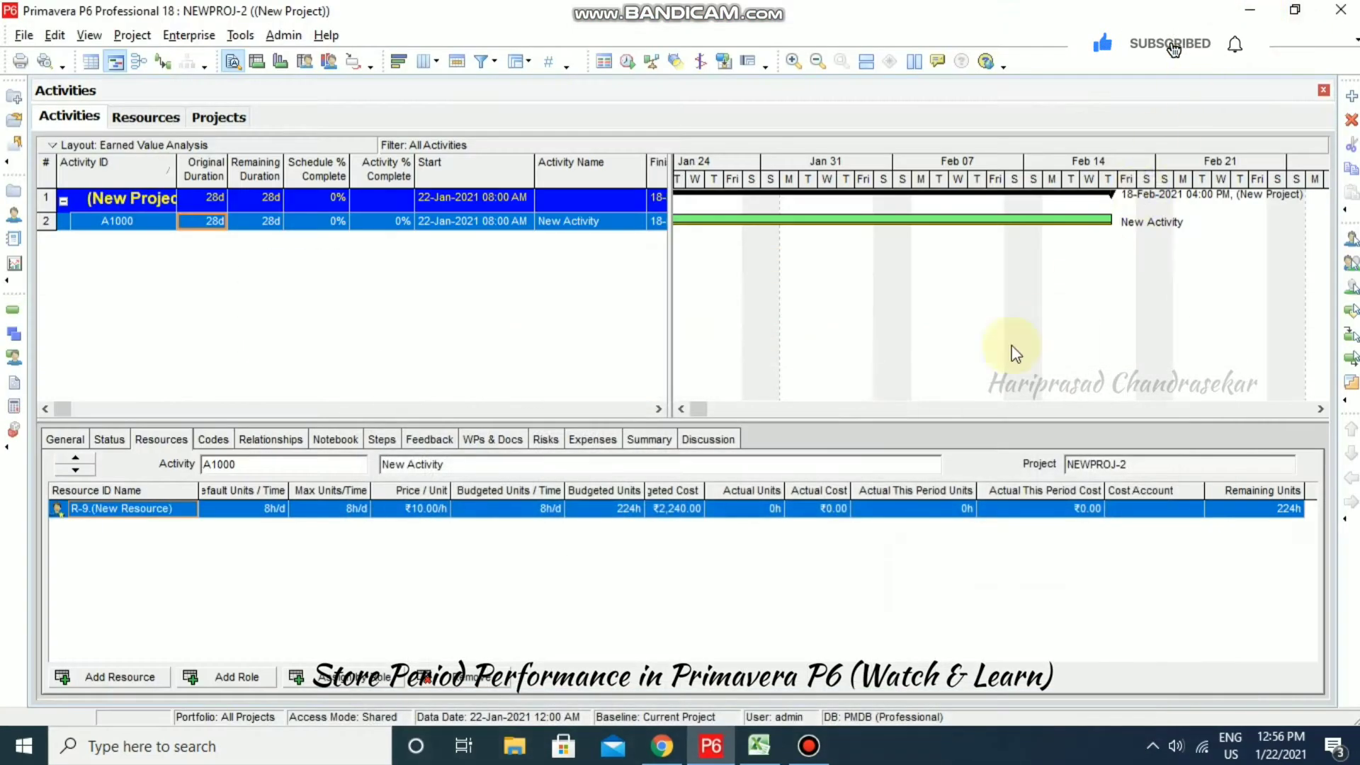
- Enter 500 in R-9's Budgeted Units cell on A1000, giving ₹5,000.00 budgeted cost
{"action": "left_click", "coordinate": [610, 511]}
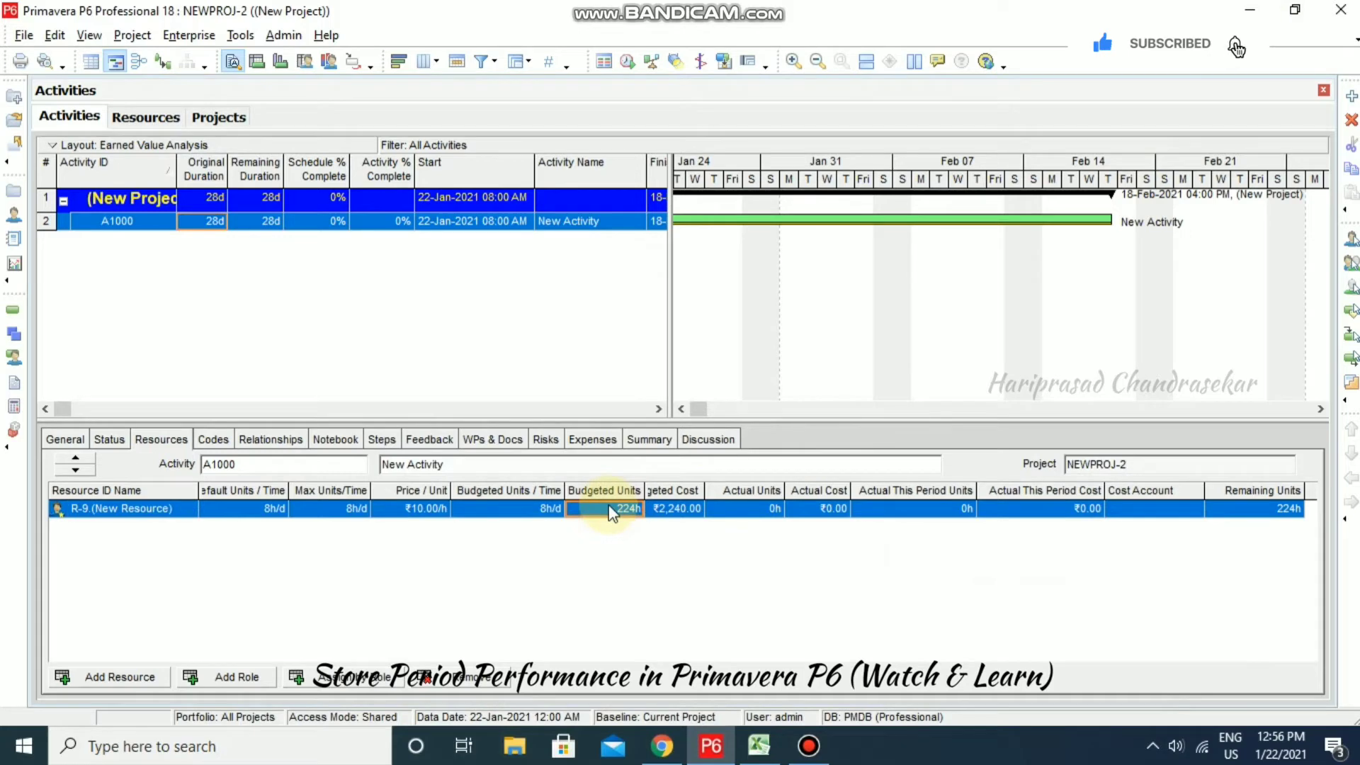
{"action": "type", "text": "500"}
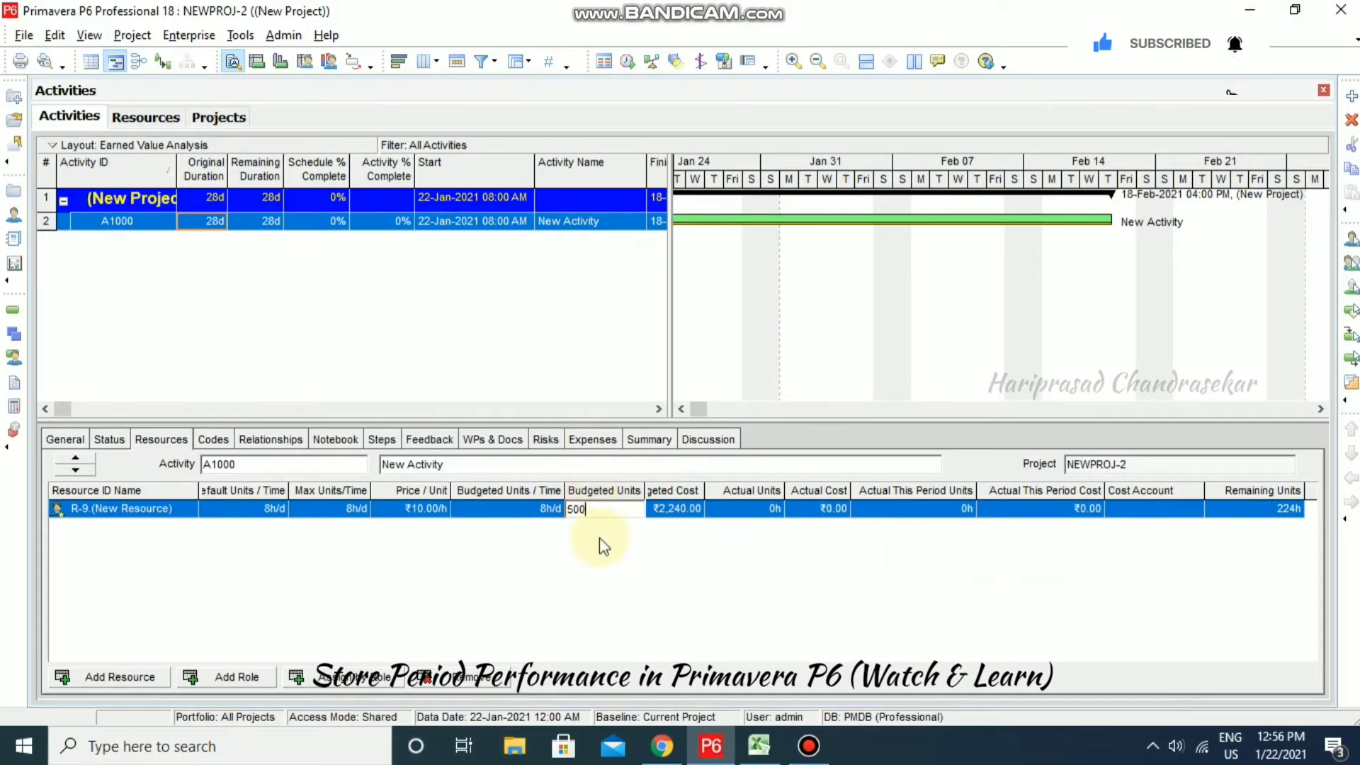
{"action": "left_click", "coordinate": [590, 568]}
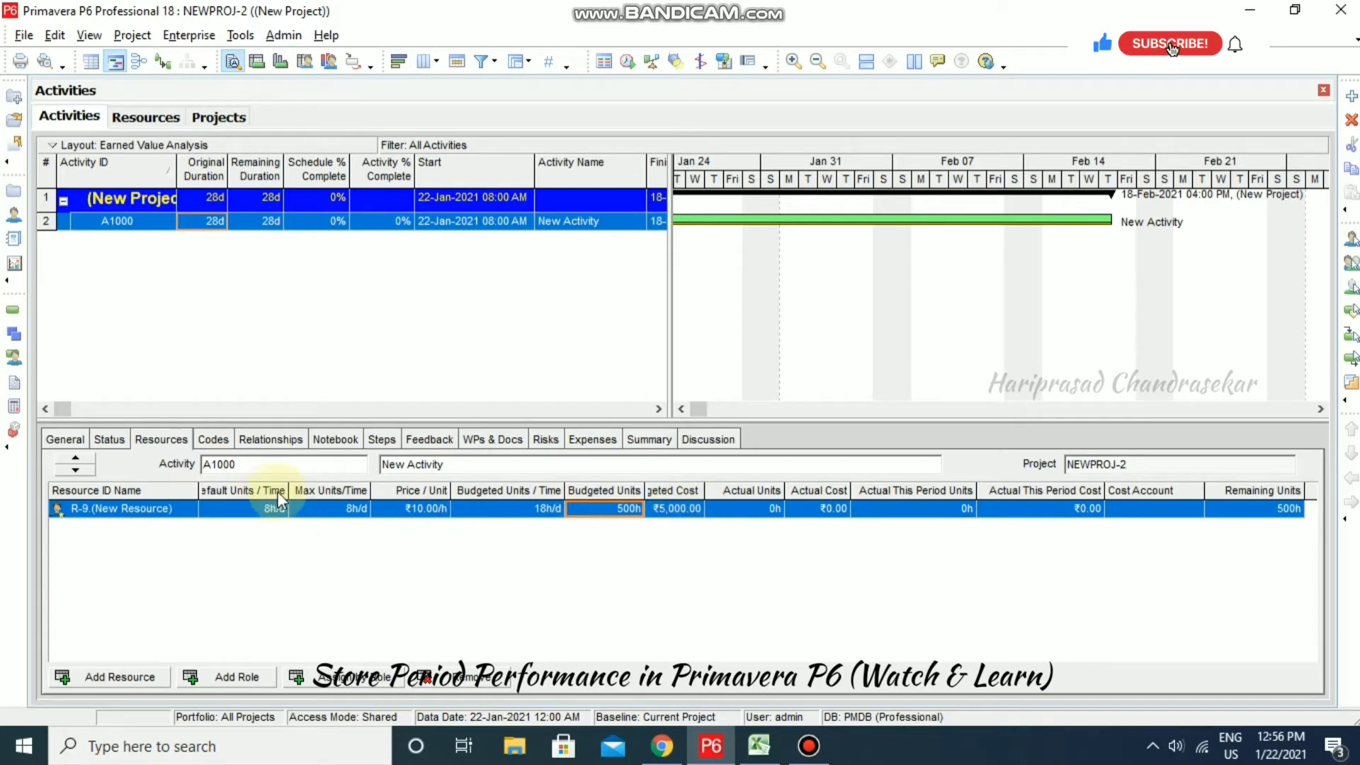
{"action": "right_click", "coordinate": [406, 491]}
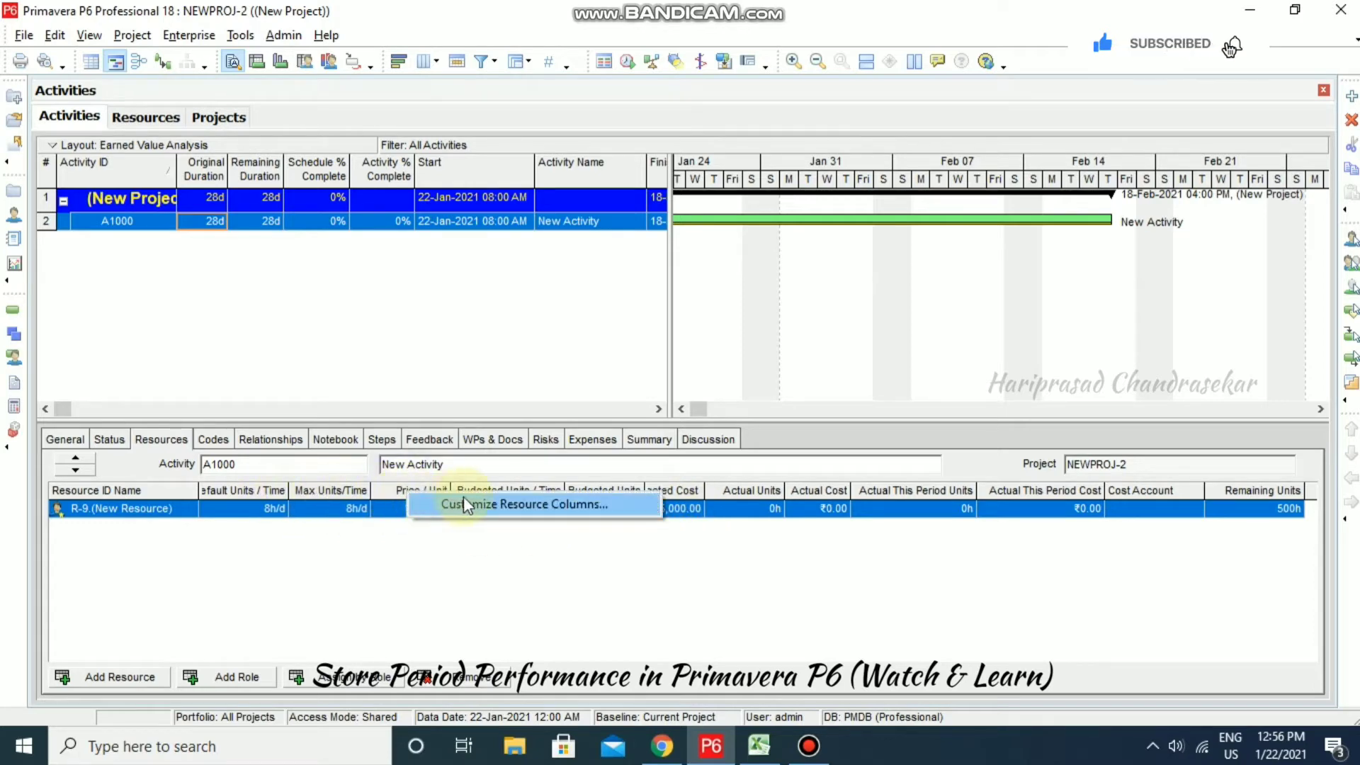
{"action": "left_click", "coordinate": [482, 500]}
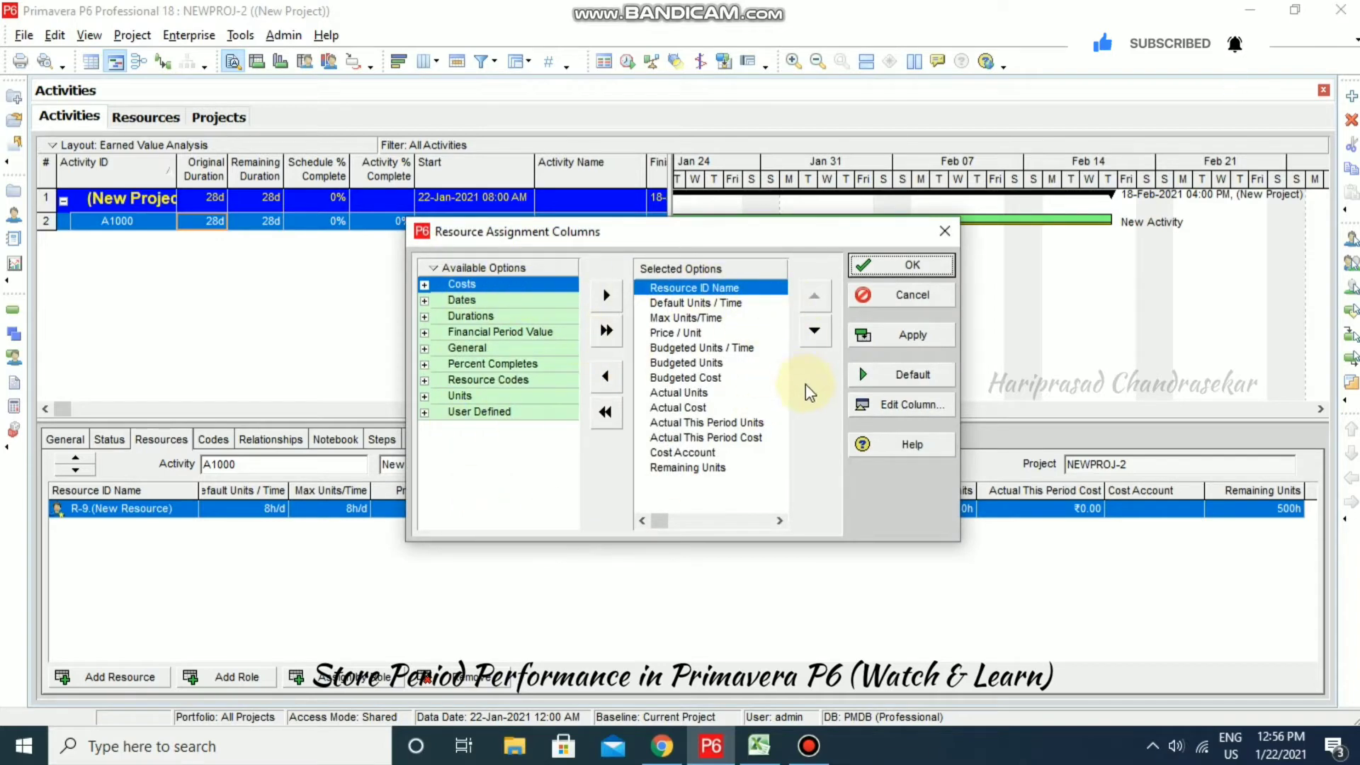
{"action": "left_click", "coordinate": [907, 295]}
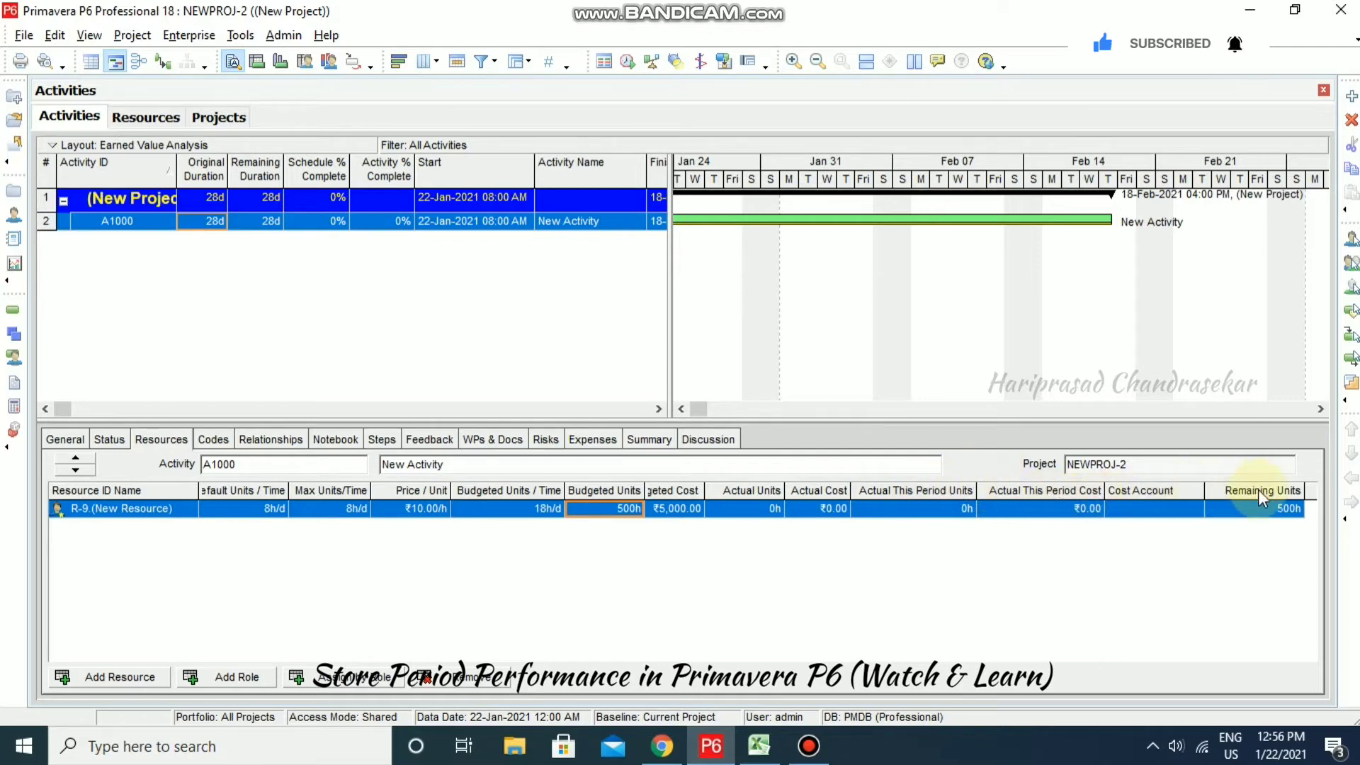
{"action": "right_click", "coordinate": [894, 547]}
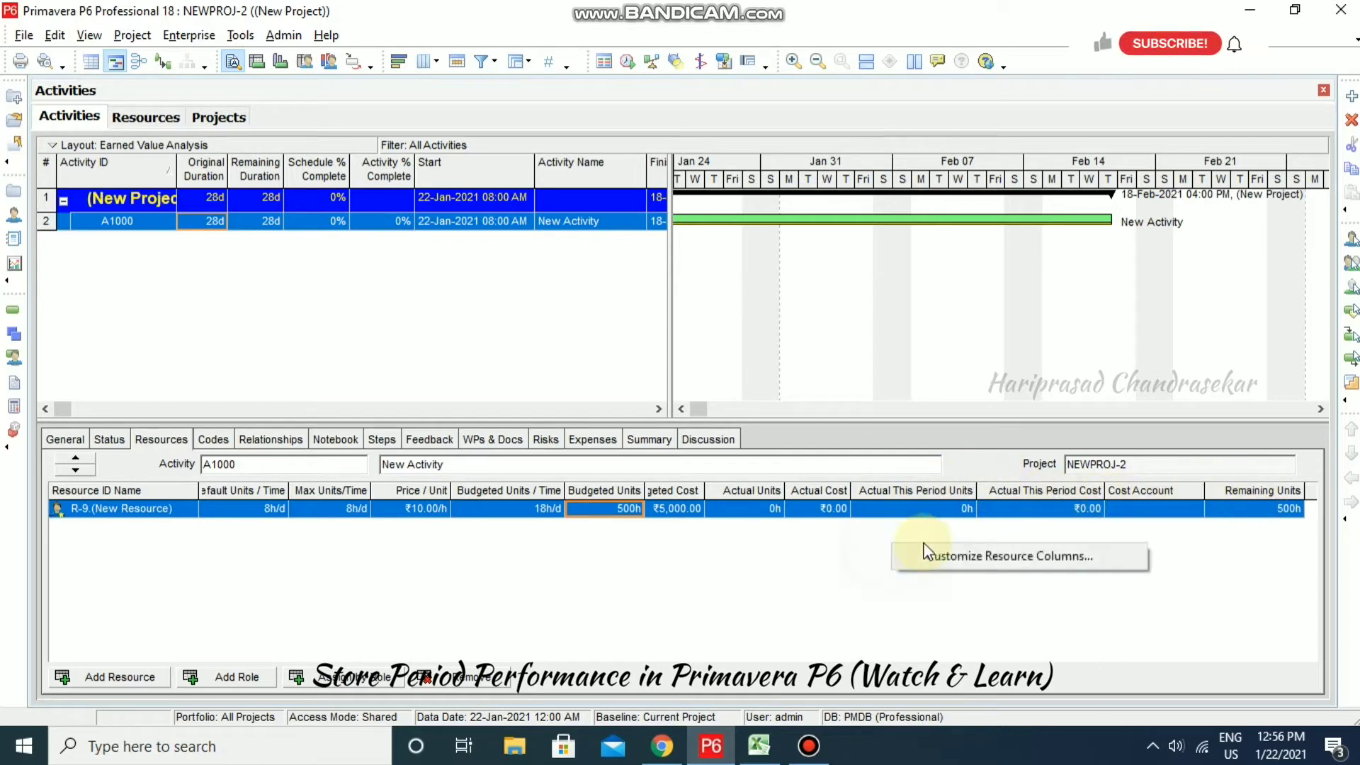
{"action": "left_click", "coordinate": [978, 558]}
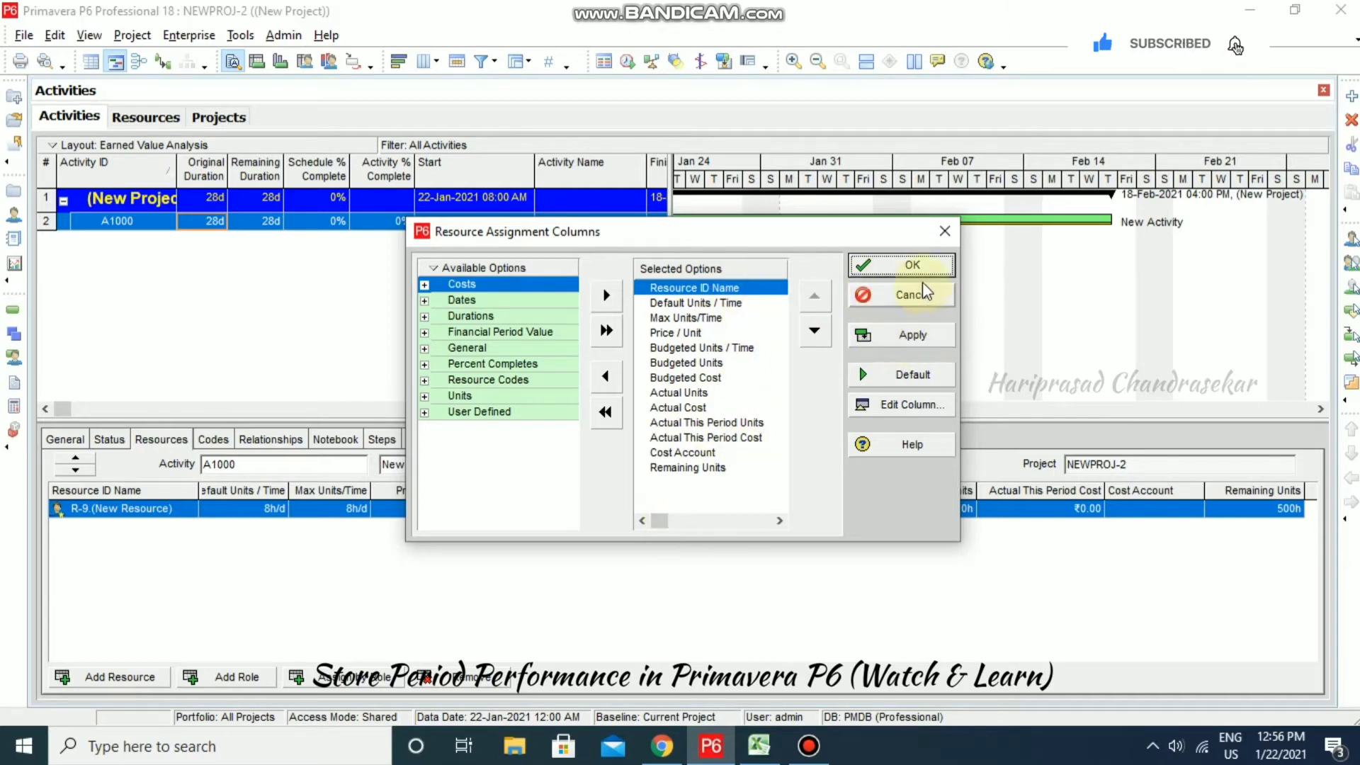
{"action": "left_click", "coordinate": [914, 264]}
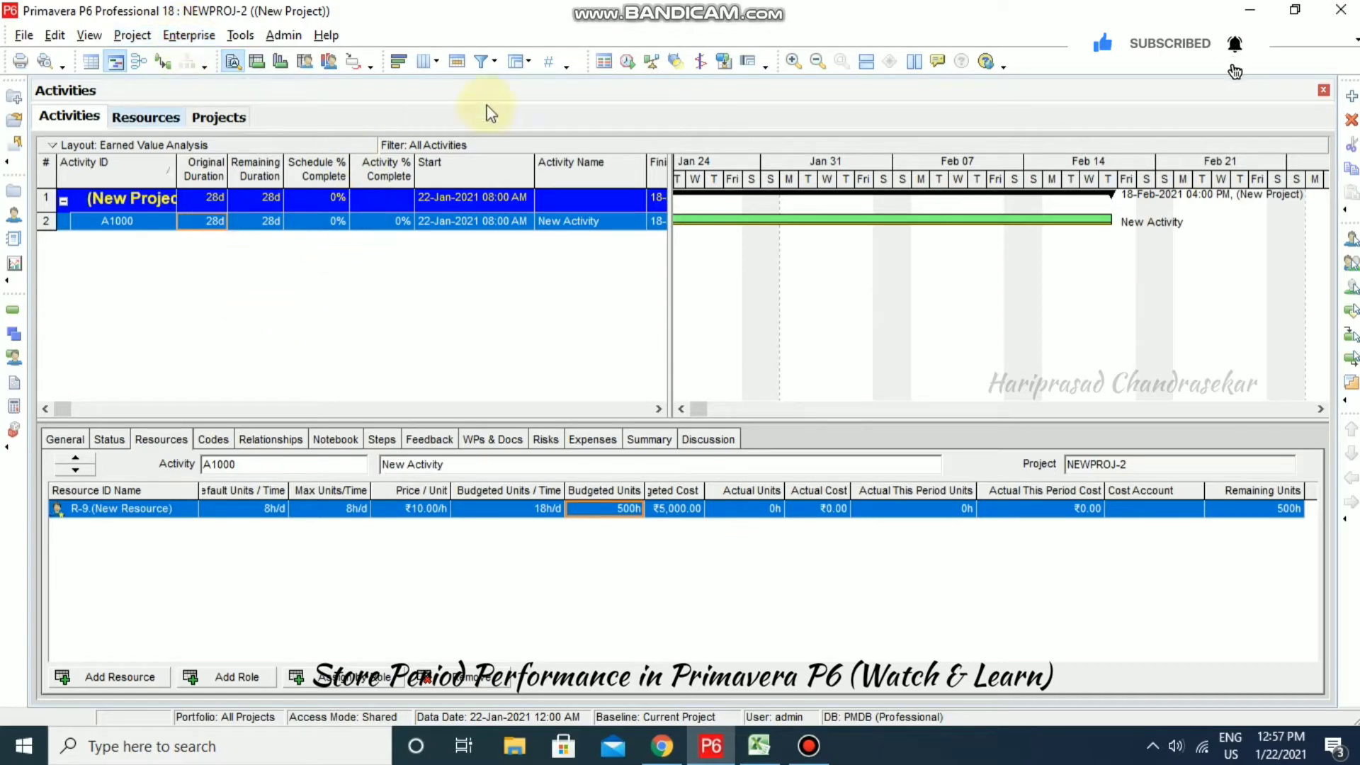
- Set the Schedule dialog's current data date to 01-Jan-2021 08:00 AM
{"action": "left_click", "coordinate": [630, 63]}
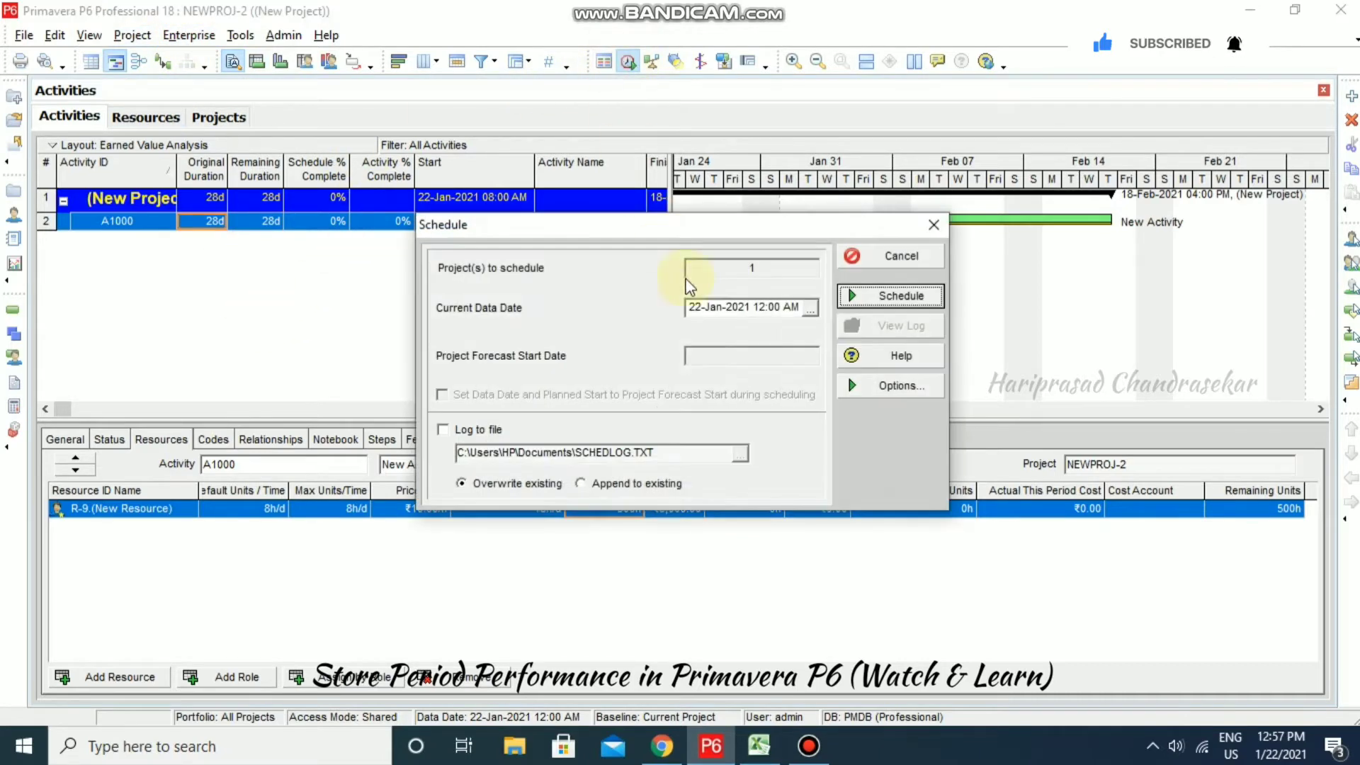
{"action": "left_click", "coordinate": [811, 310]}
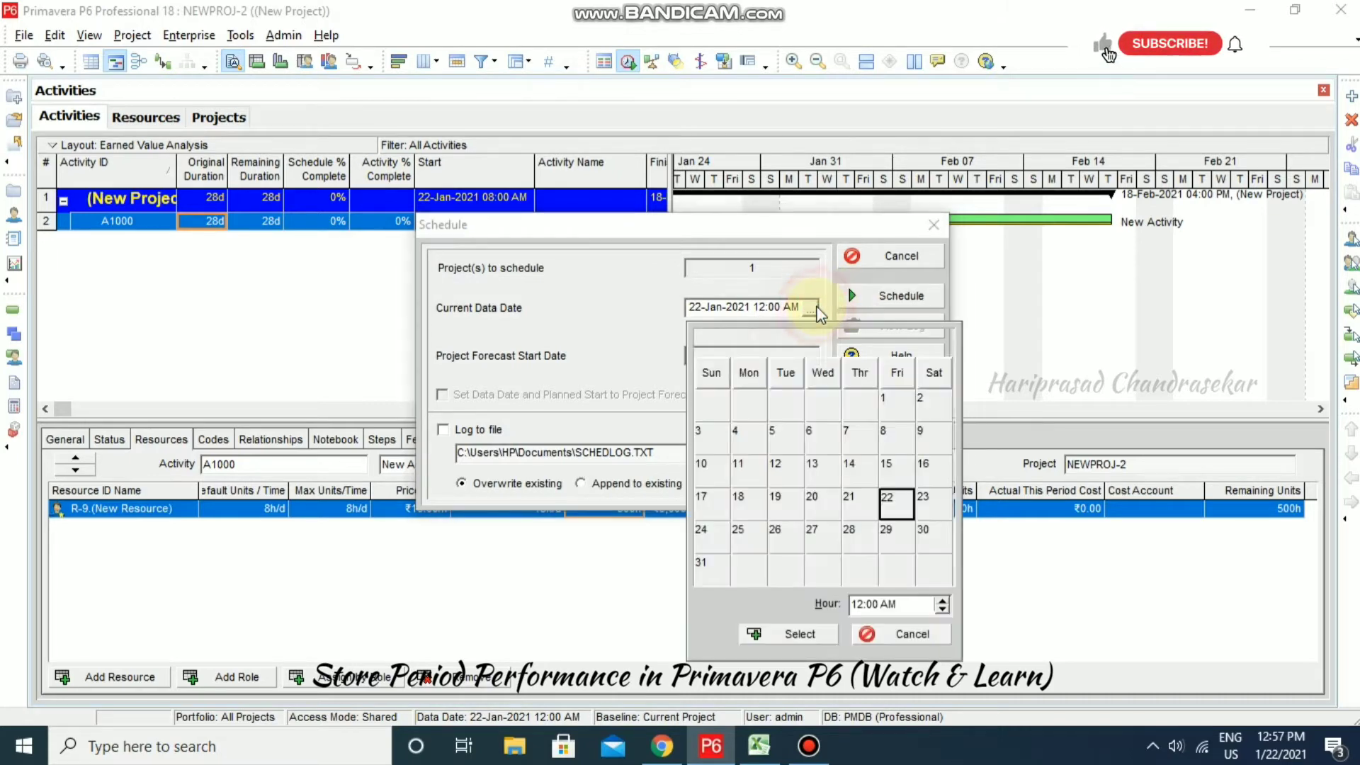
{"action": "left_click", "coordinate": [898, 413]}
{"action": "left_click", "coordinate": [794, 636]}
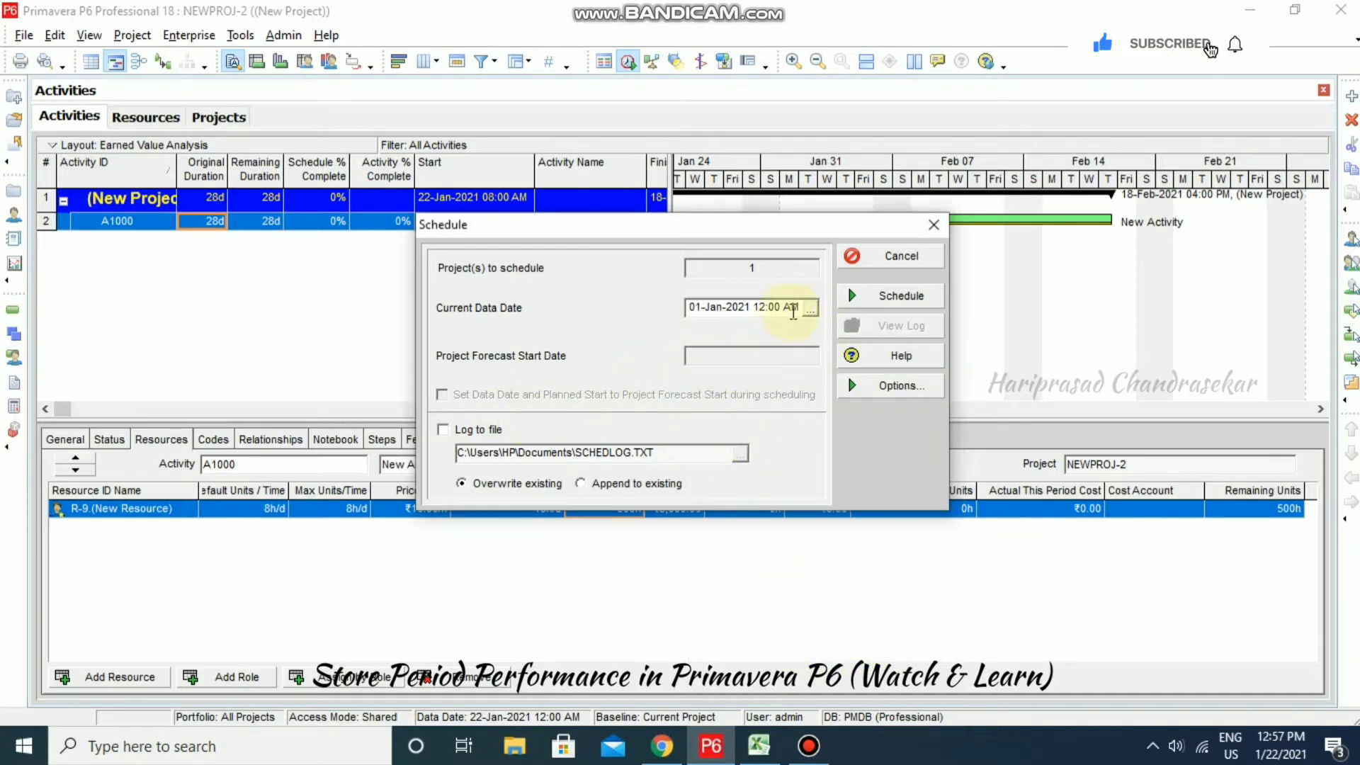
{"action": "left_click", "coordinate": [808, 311]}
{"action": "left_click", "coordinate": [810, 309]}
{"action": "left_click", "coordinate": [942, 600]}
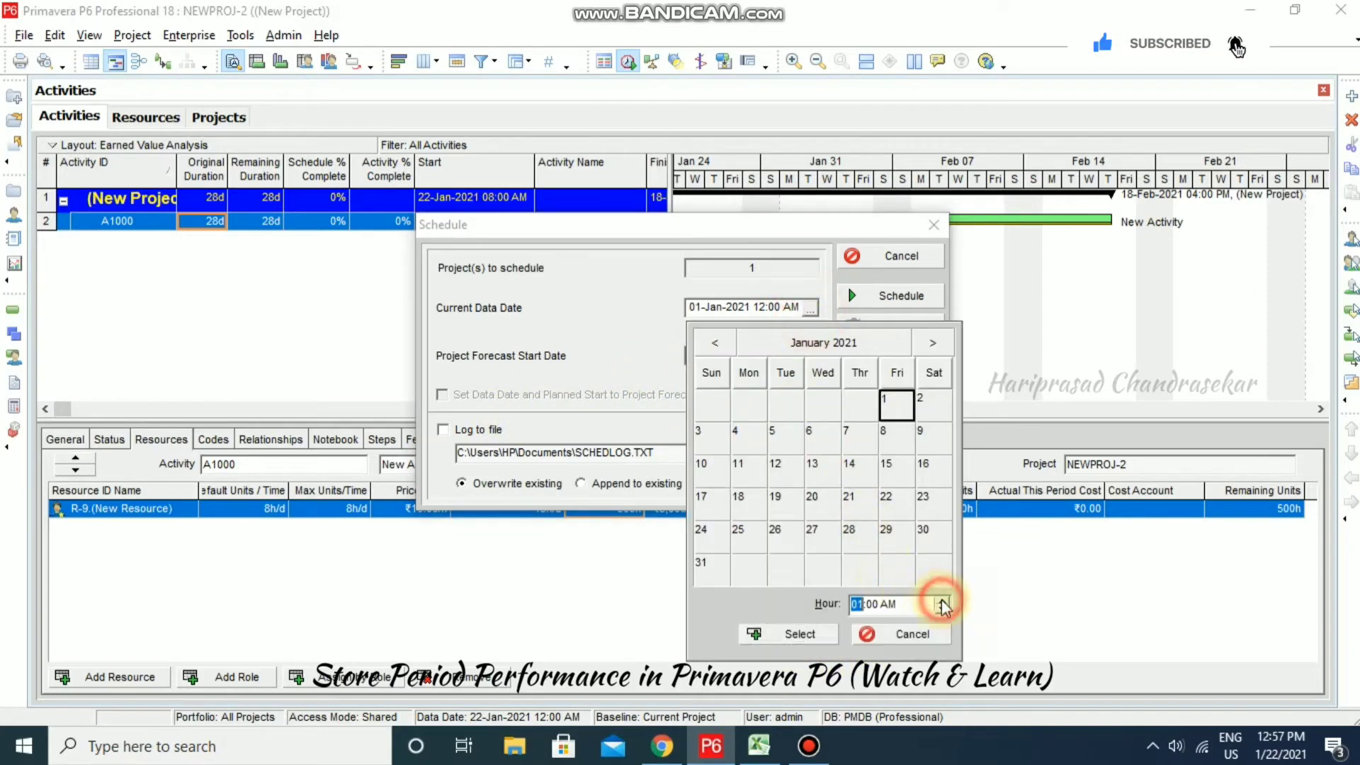
{"action": "left_click", "coordinate": [941, 600]}
{"action": "left_click", "coordinate": [942, 601]}
{"action": "left_click", "coordinate": [941, 600]}
{"action": "left_click", "coordinate": [942, 600]}
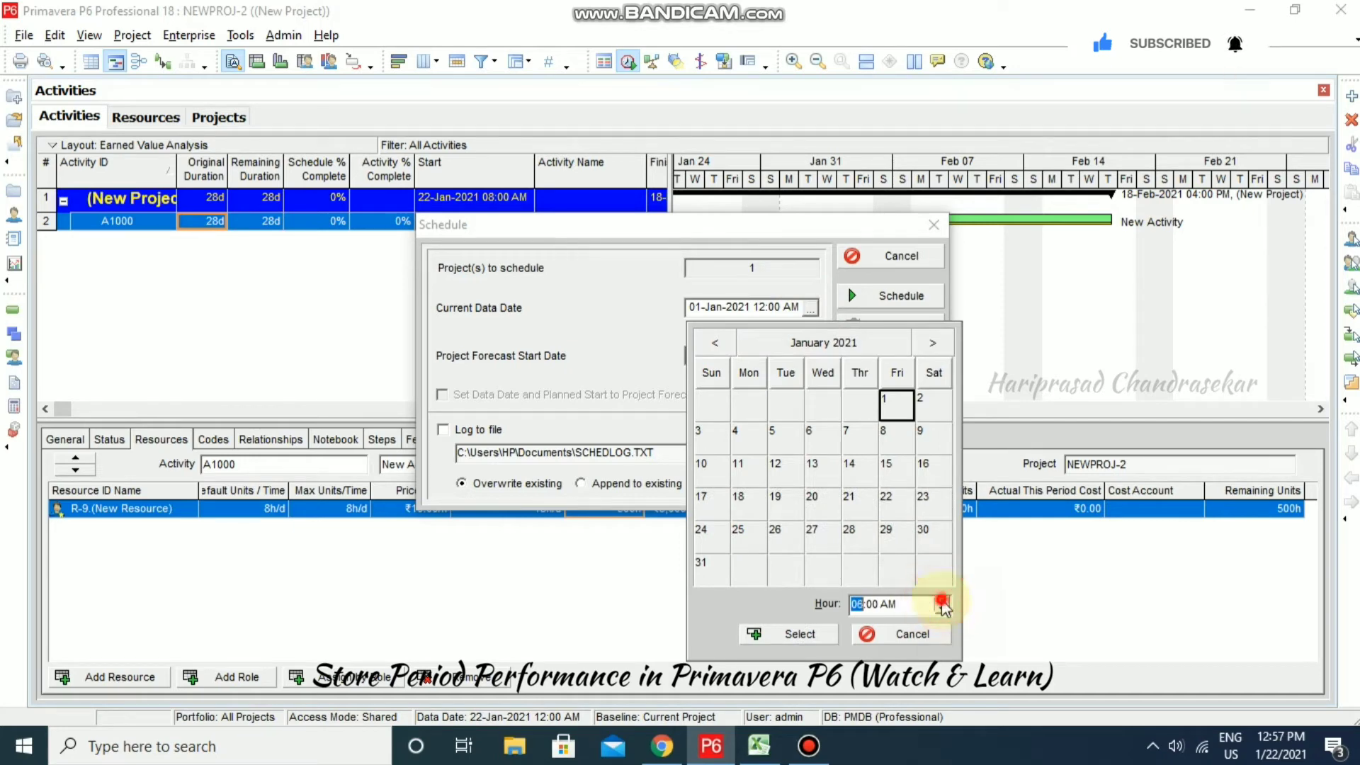
{"action": "left_click", "coordinate": [941, 600]}
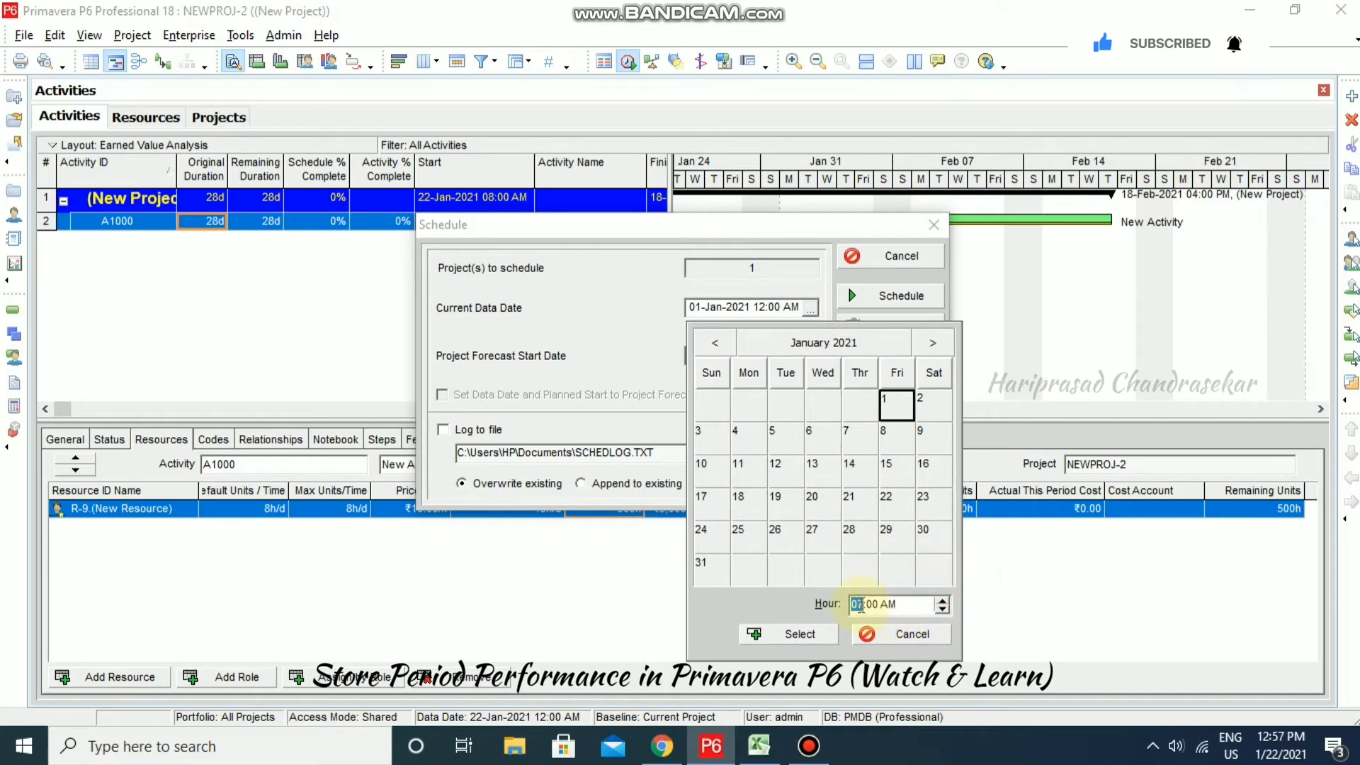
{"action": "left_click", "coordinate": [941, 600]}
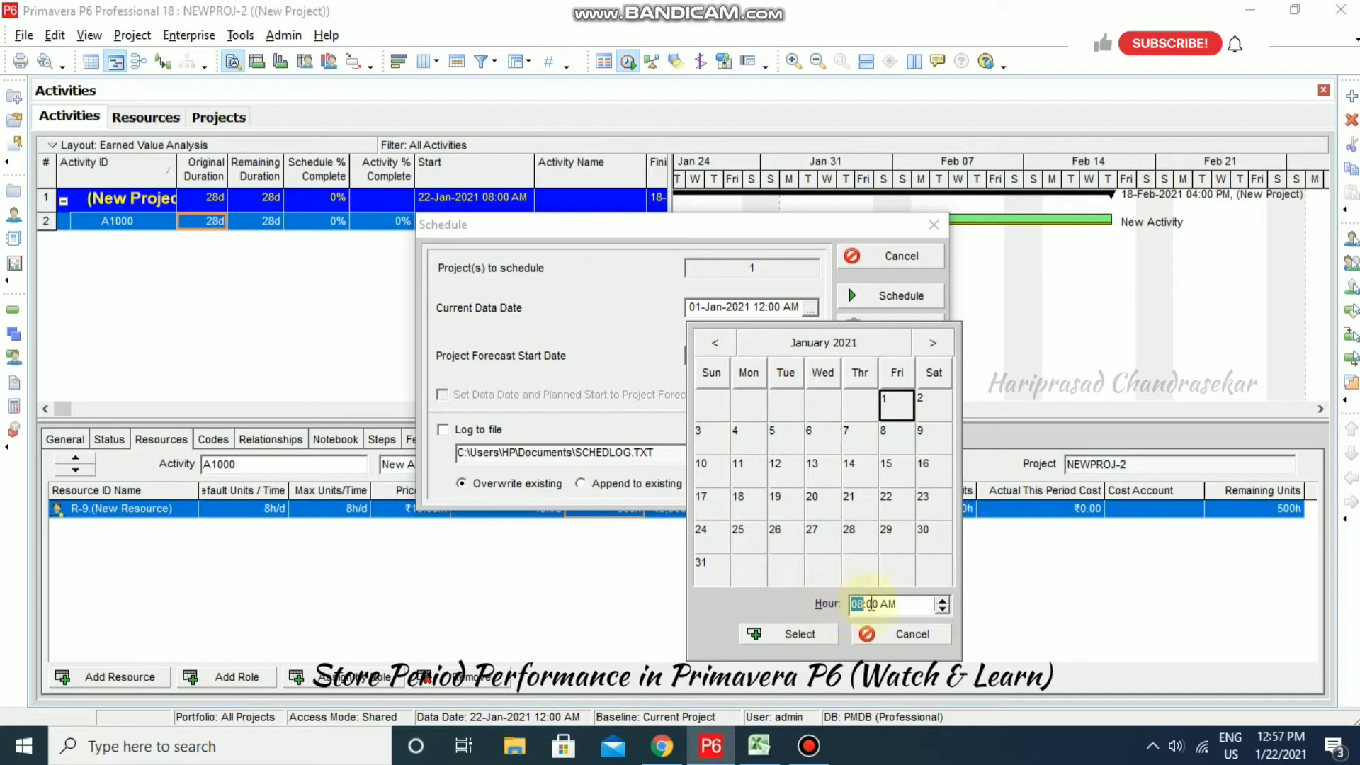
{"action": "left_click", "coordinate": [818, 636]}
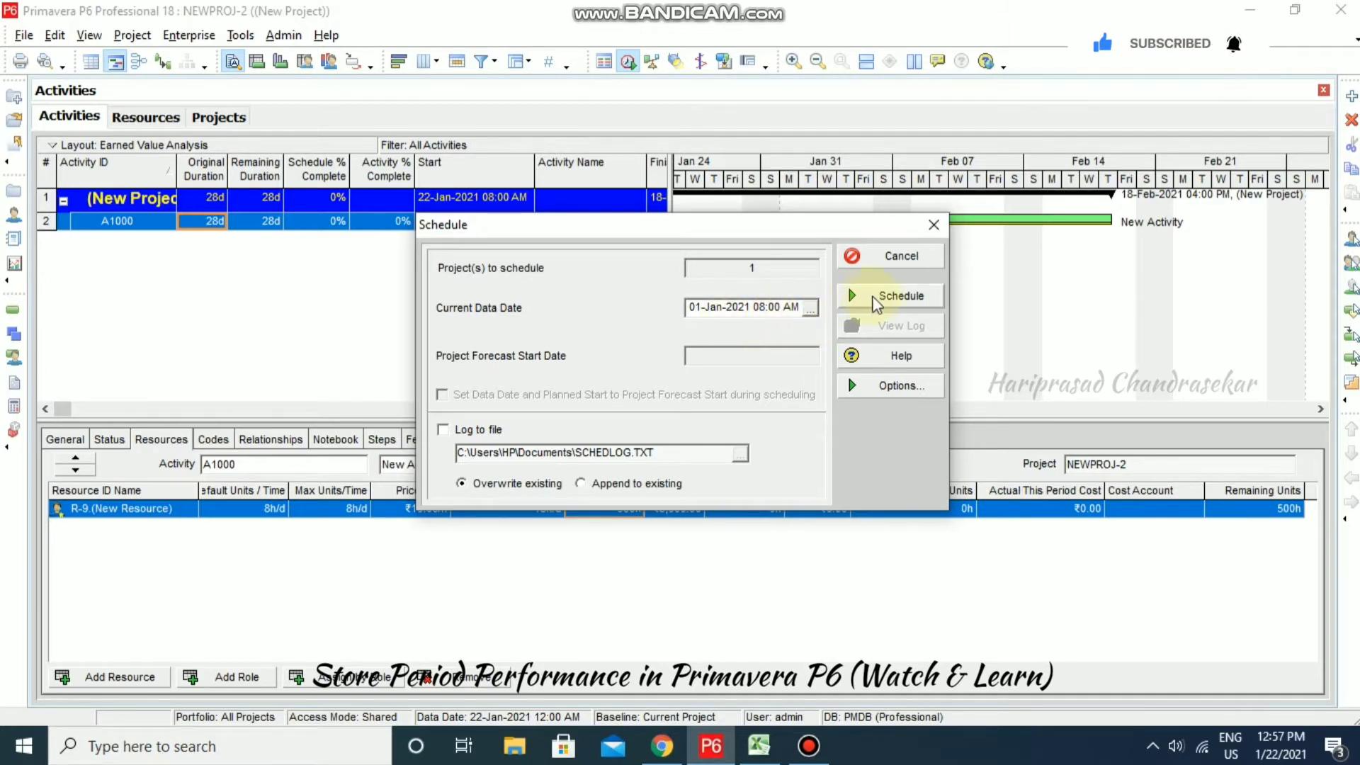
- Run the schedule so A1000 spans 01-Jan to 28-Jan-2021, and view its bar
{"action": "left_click", "coordinate": [893, 296]}
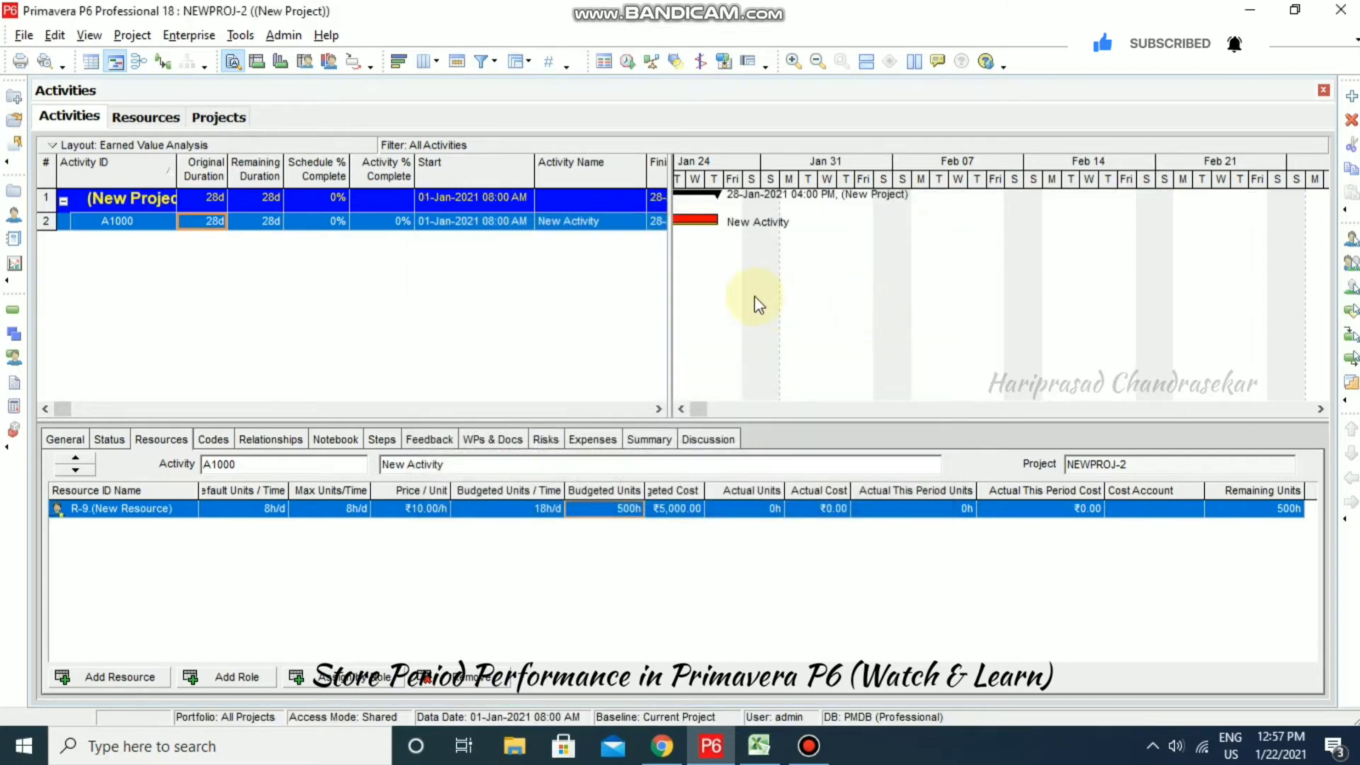
{"action": "left_click", "coordinate": [699, 411]}
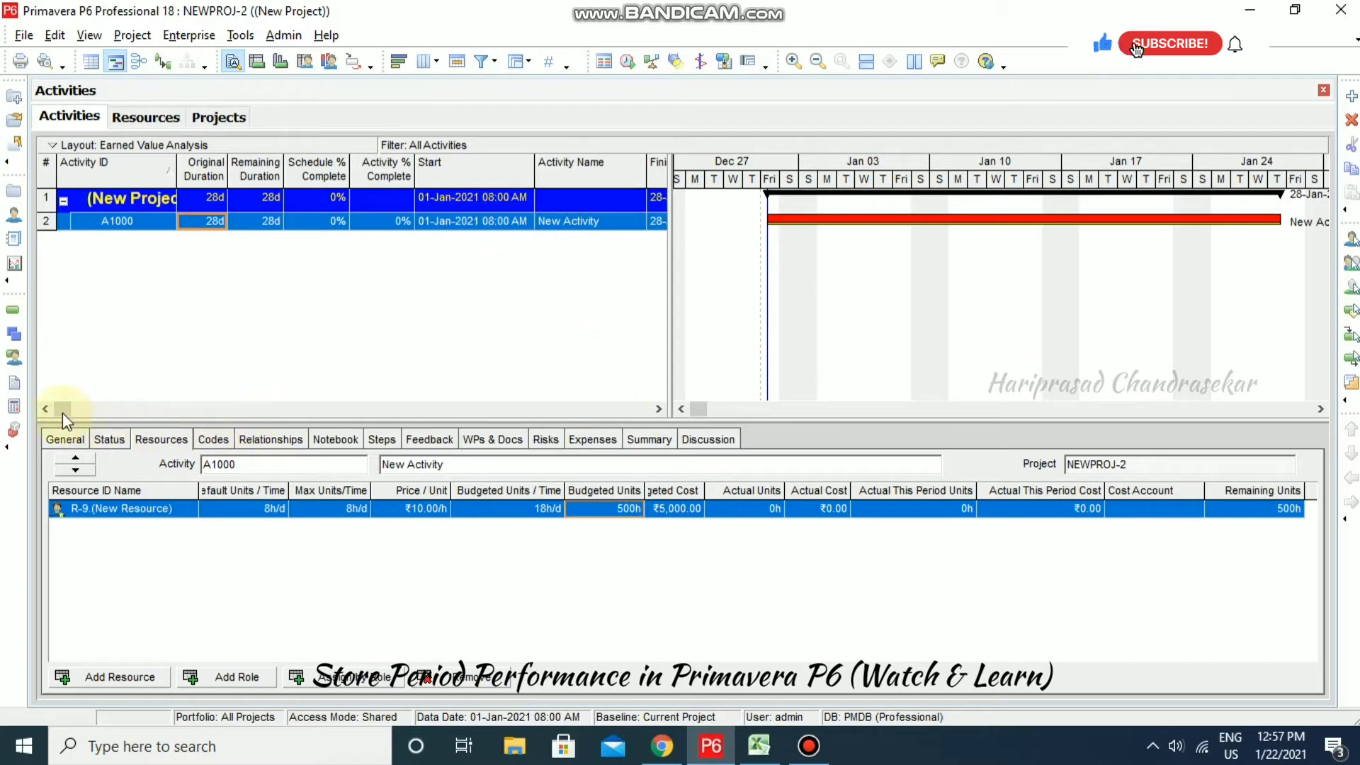
{"action": "left_click_drag", "start_coordinate": [62, 408], "coordinate": [114, 411]}
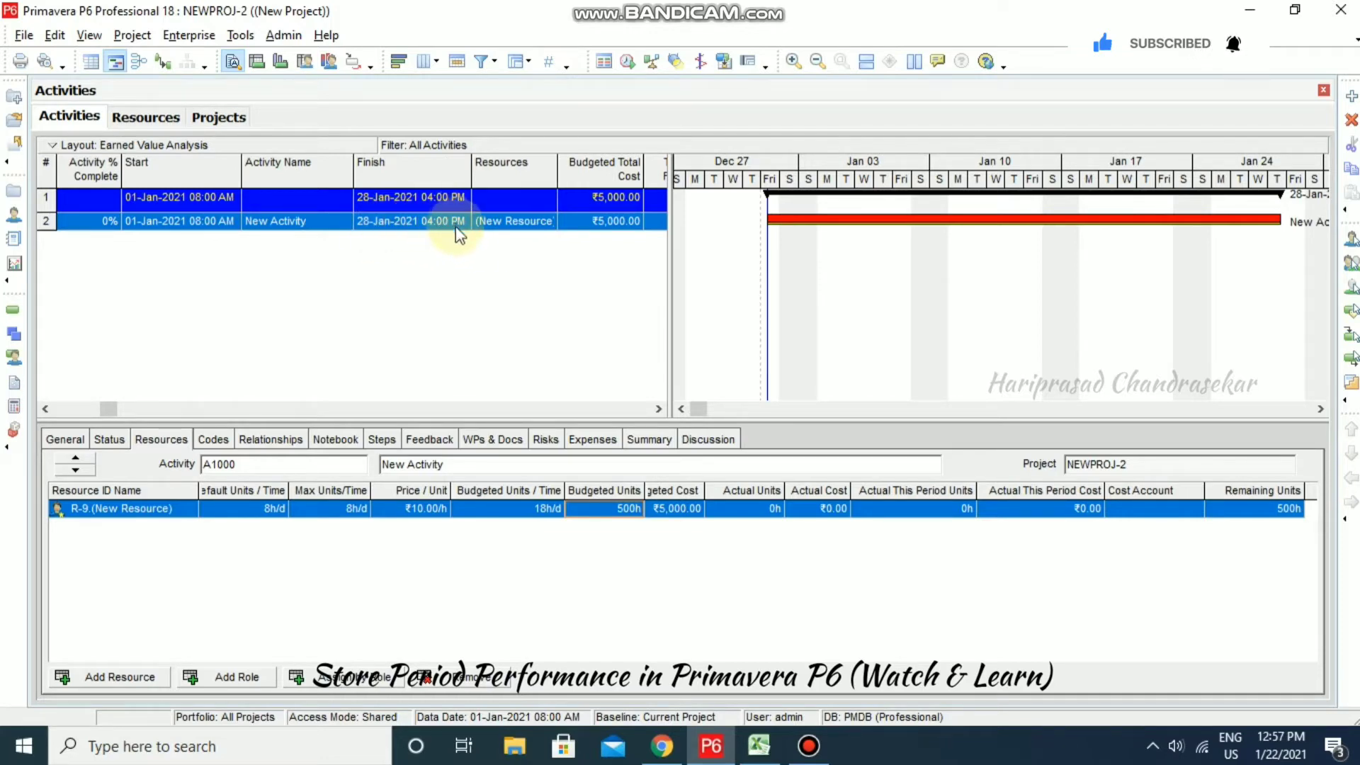
{"action": "left_click_drag", "start_coordinate": [106, 409], "coordinate": [31, 415]}
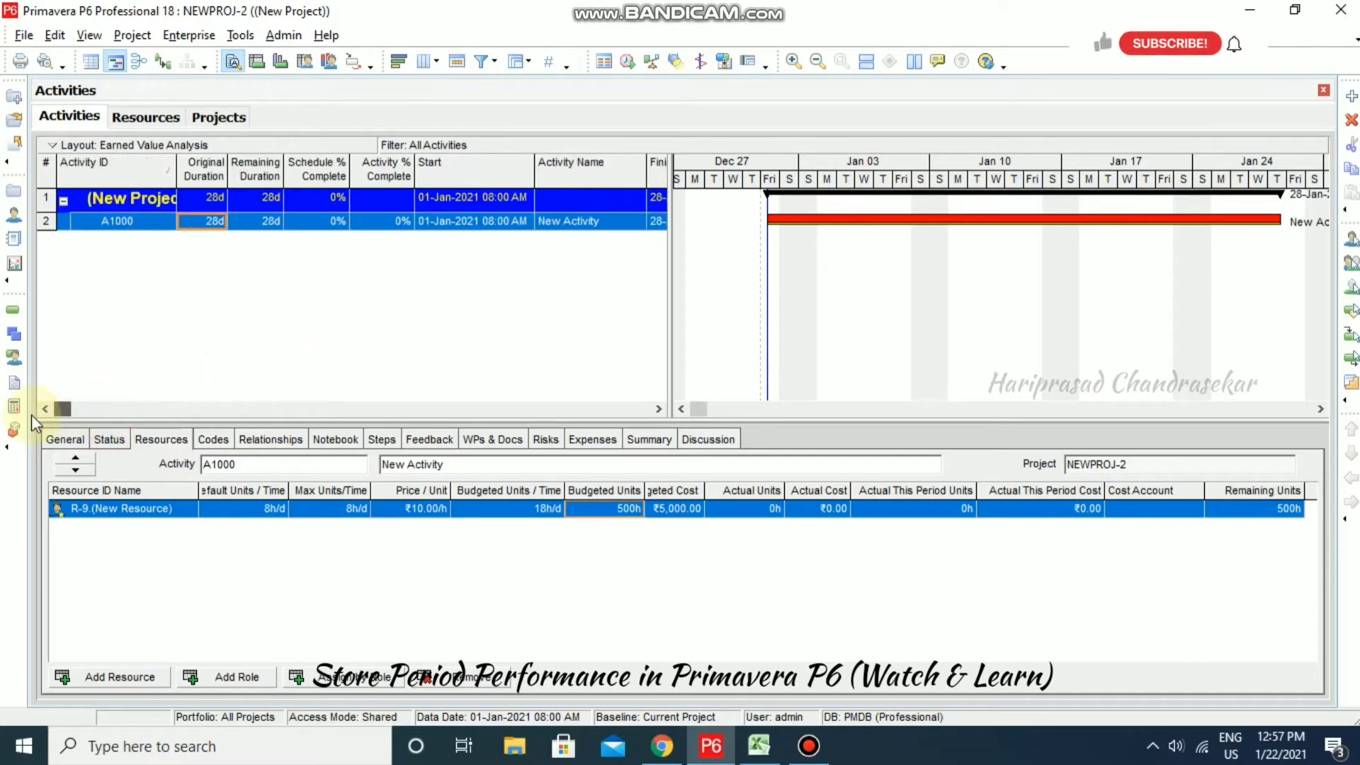
- Add baseline B1 as a copy of NEWPROJ-2 with type Initial Planning Baseline
{"action": "left_click", "coordinate": [128, 35]}
{"action": "left_click", "coordinate": [164, 148]}
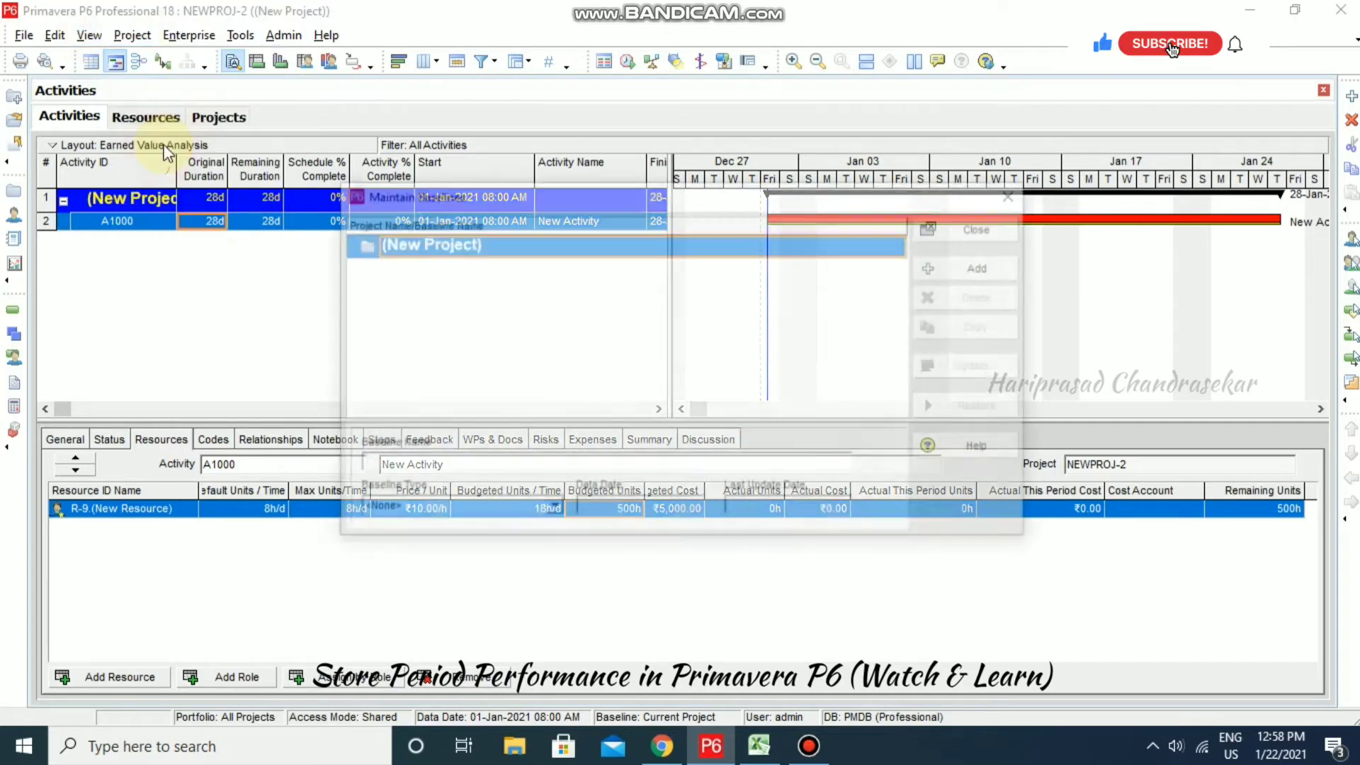
{"action": "left_click", "coordinate": [976, 271]}
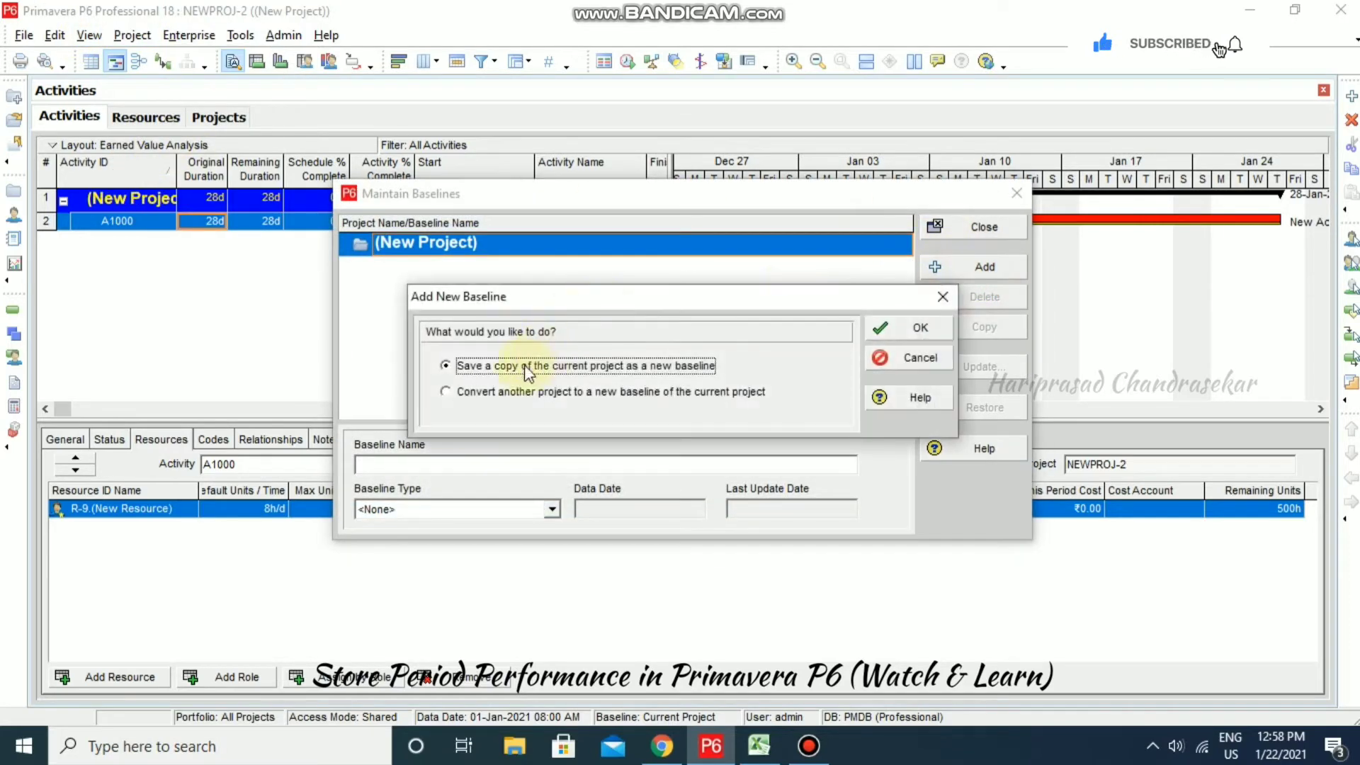
{"action": "left_click", "coordinate": [921, 330]}
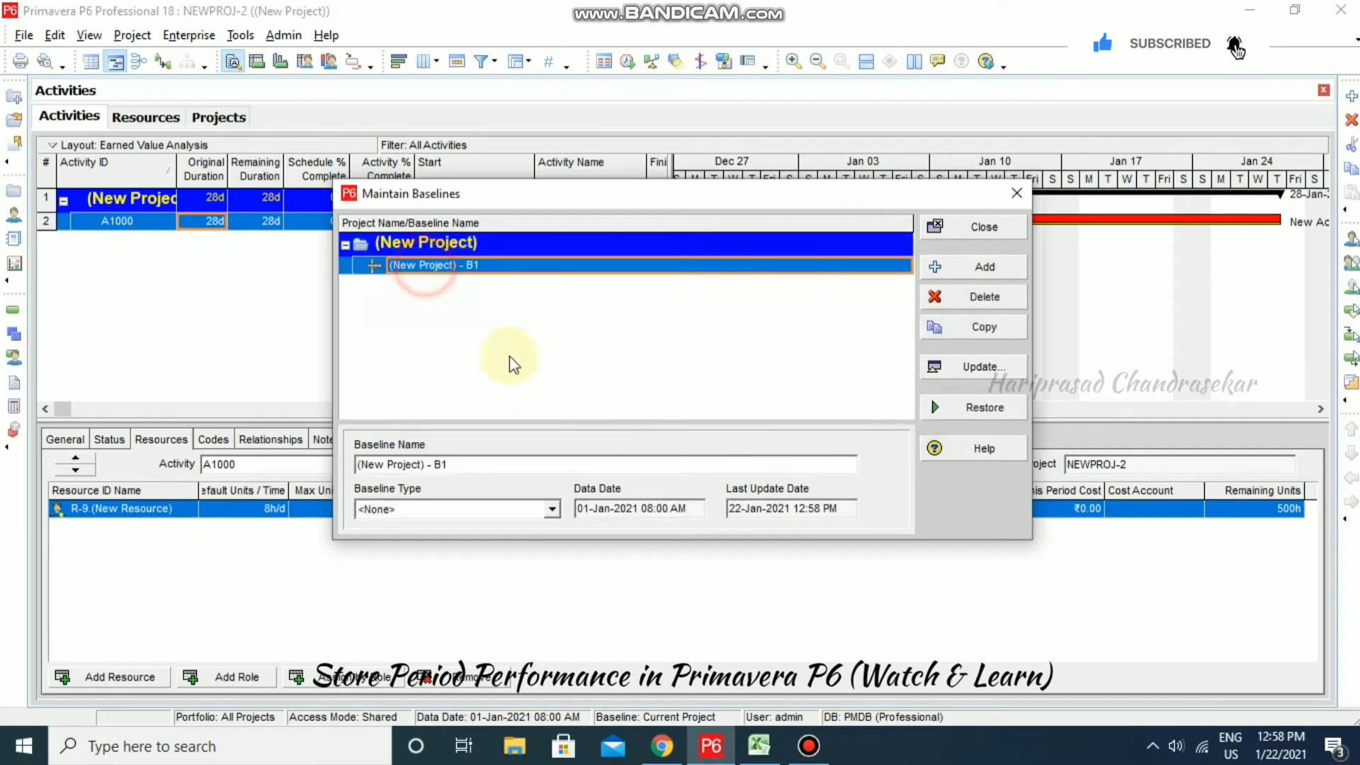
{"action": "left_click", "coordinate": [552, 509]}
{"action": "left_click", "coordinate": [432, 551]}
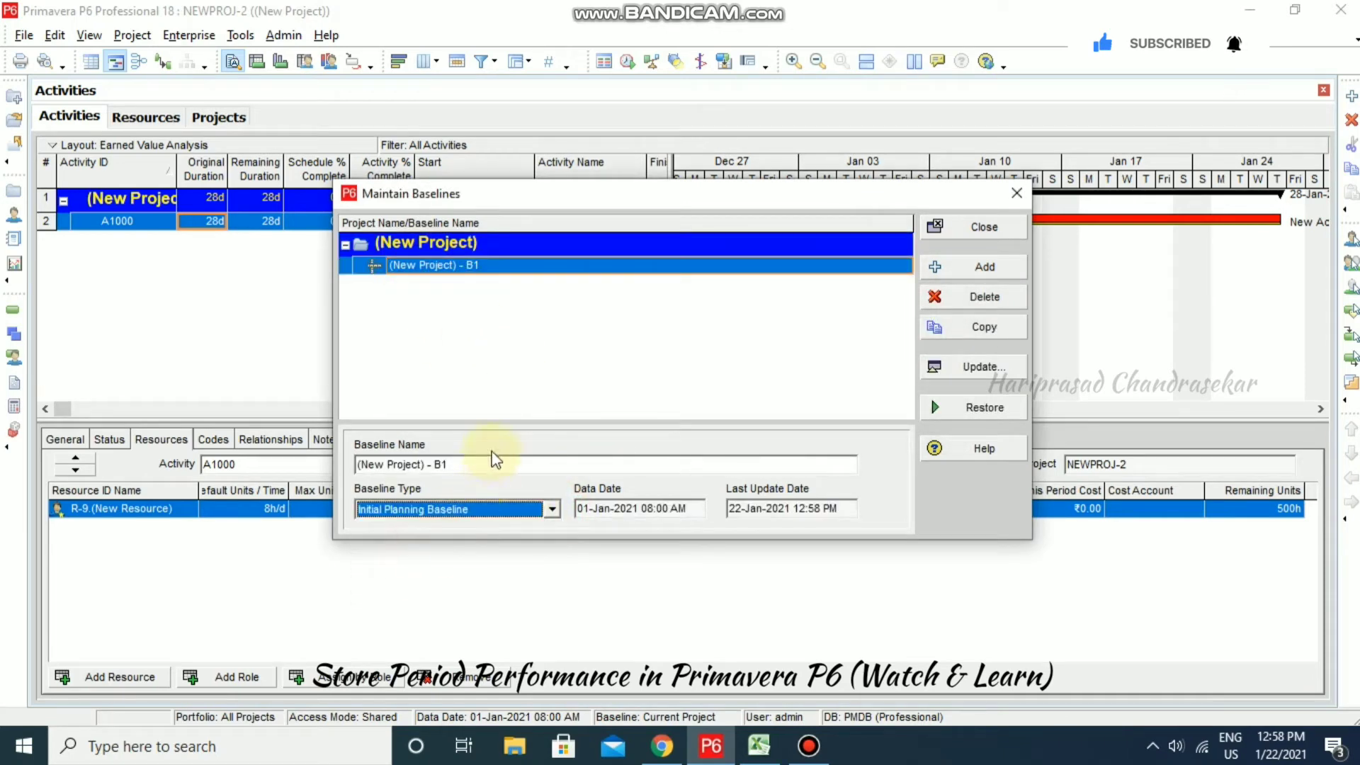
{"action": "left_click", "coordinate": [949, 226]}
- Assign B1 as both the project baseline and the primary user baseline
{"action": "left_click", "coordinate": [193, 37]}
{"action": "left_click", "coordinate": [132, 35]}
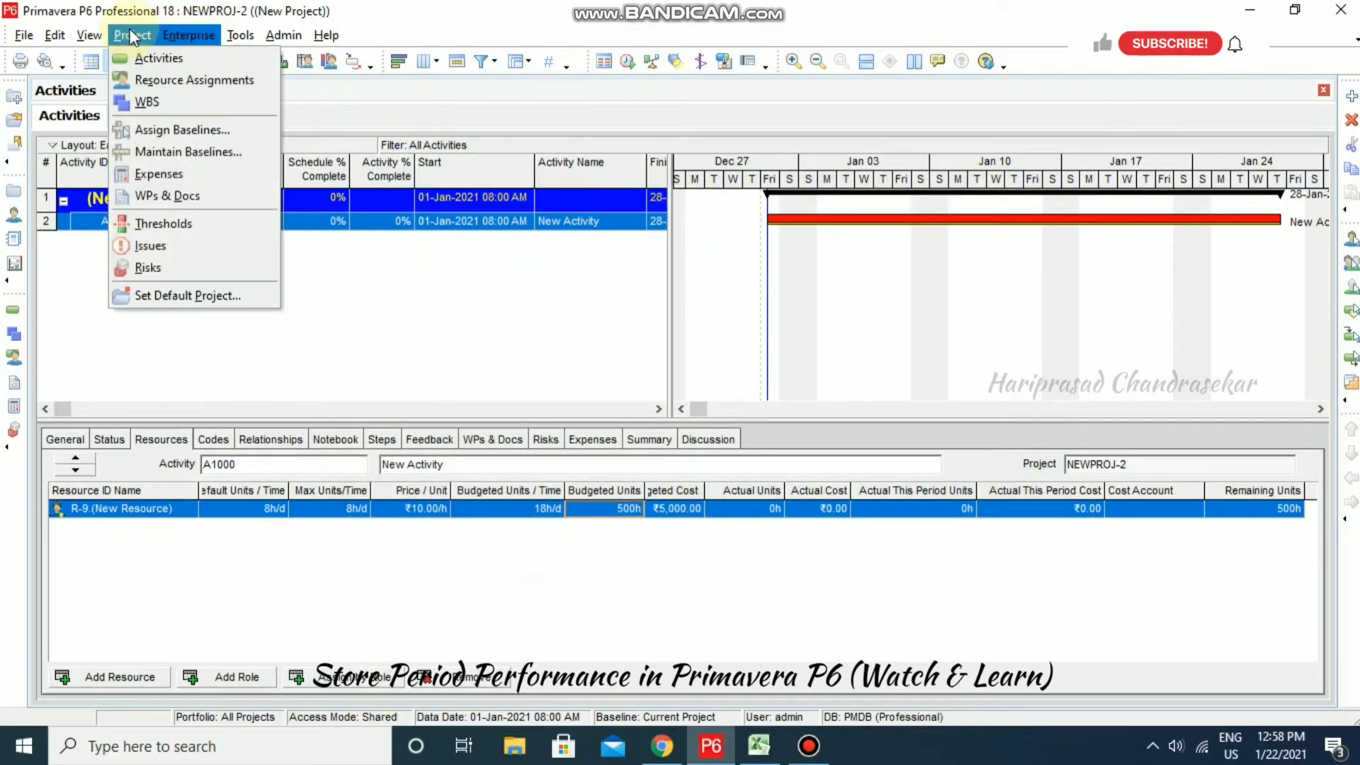
{"action": "left_click", "coordinate": [151, 128]}
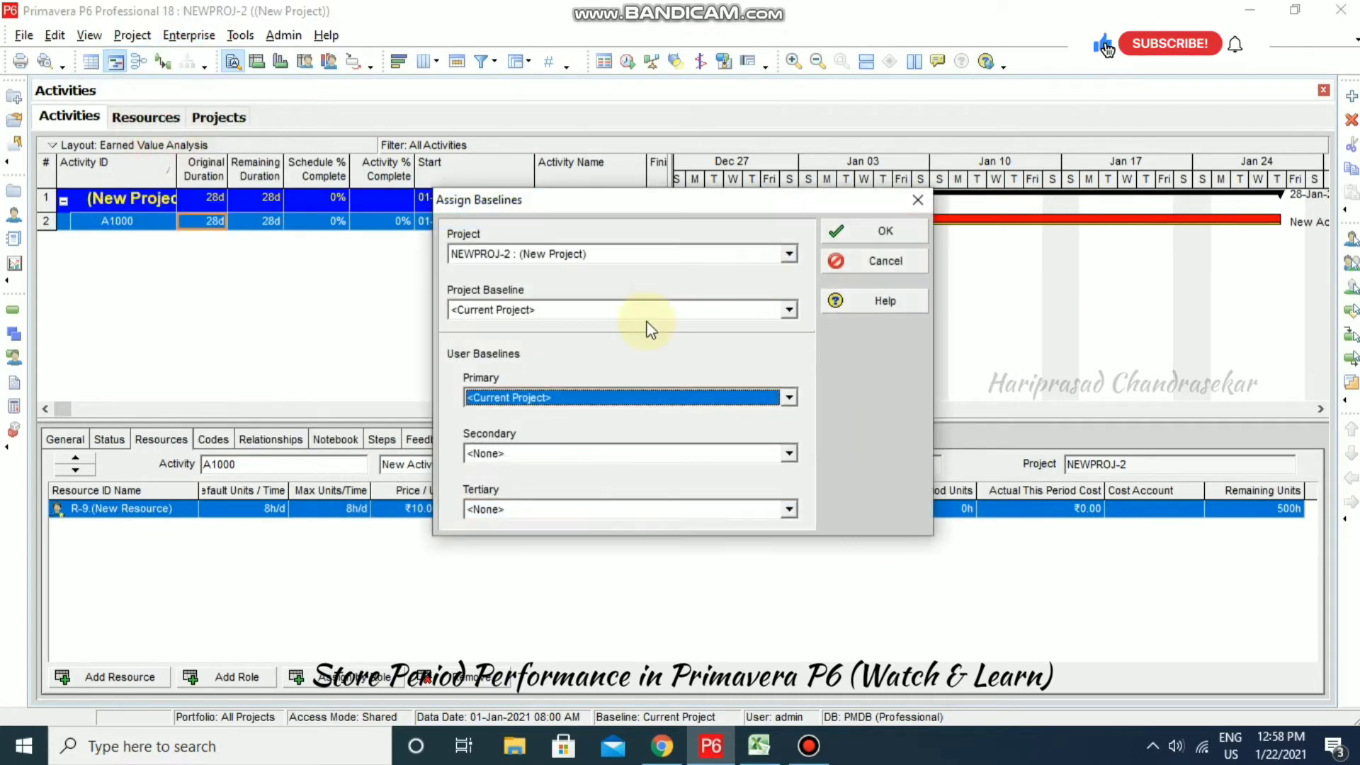
{"action": "left_click", "coordinate": [778, 310]}
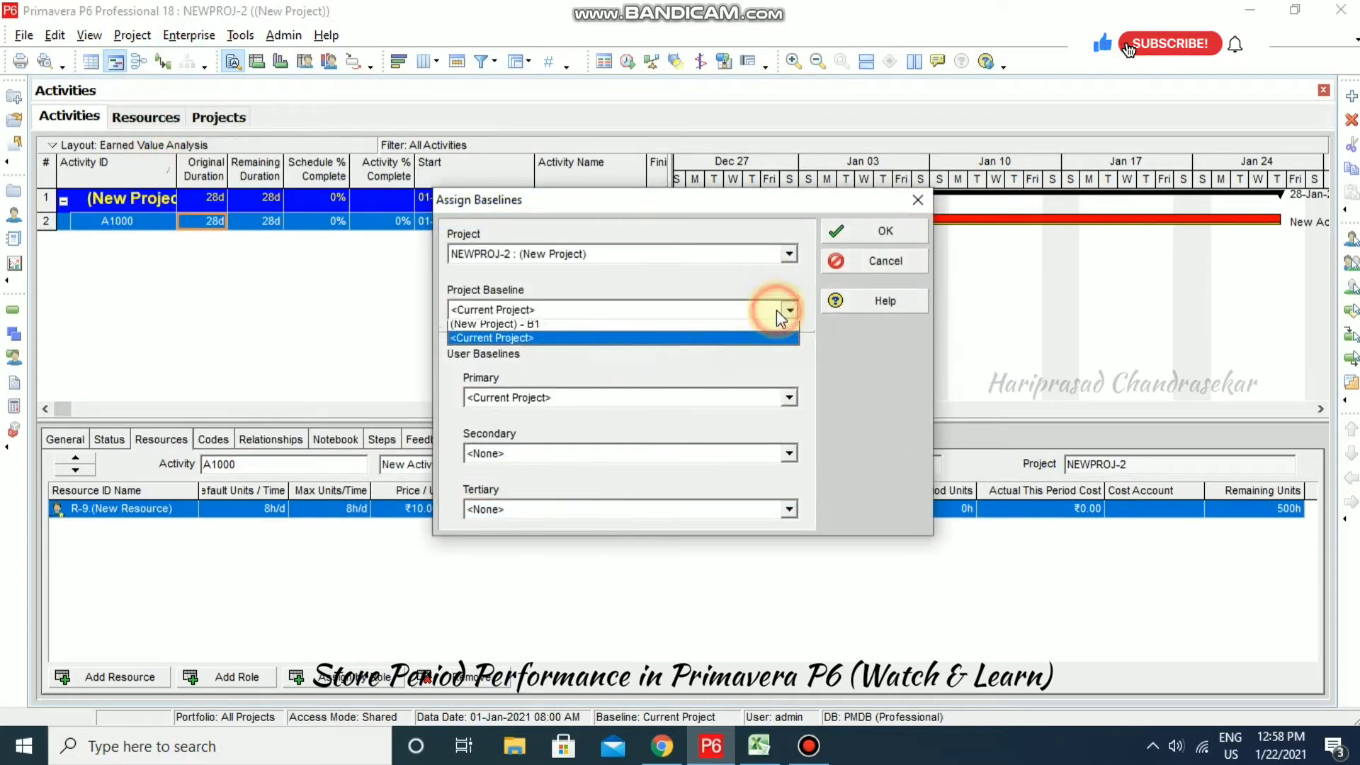
{"action": "left_click", "coordinate": [533, 329]}
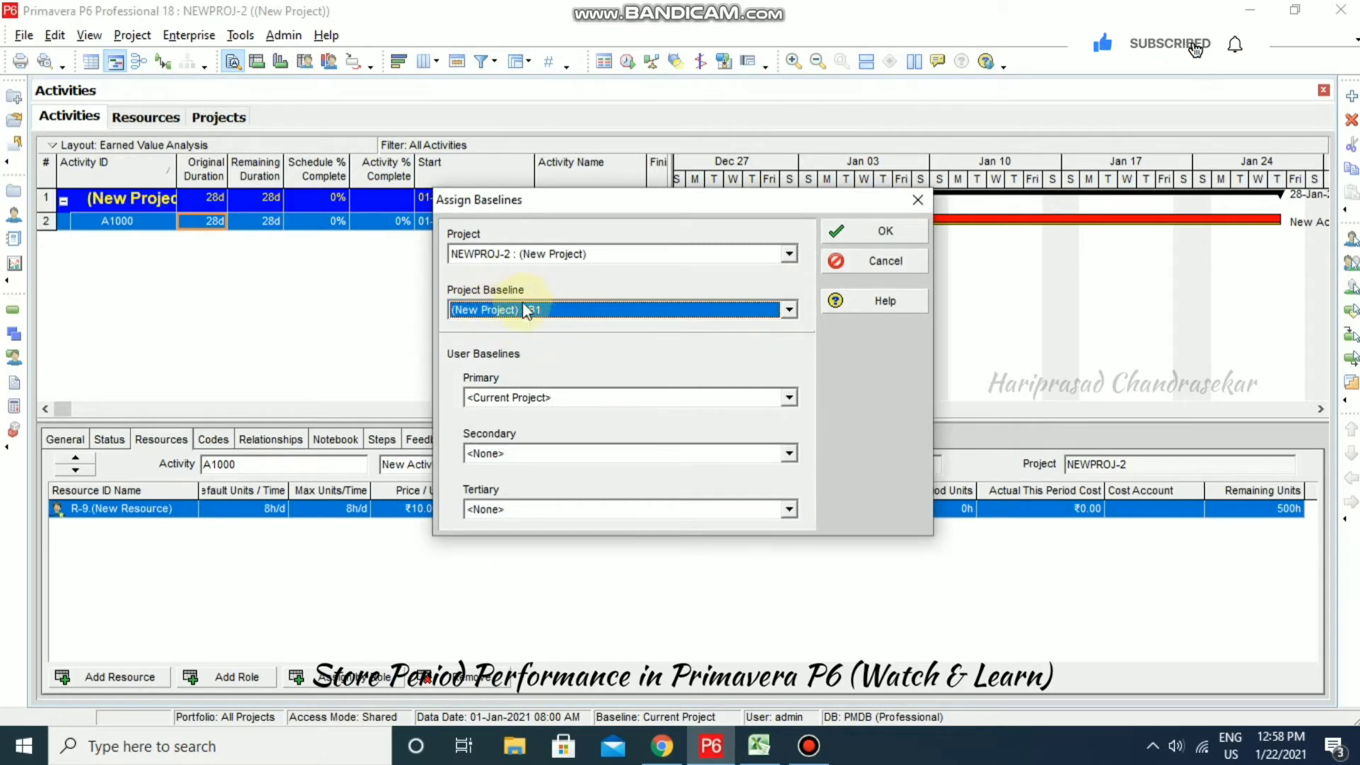
{"action": "left_click", "coordinate": [787, 398]}
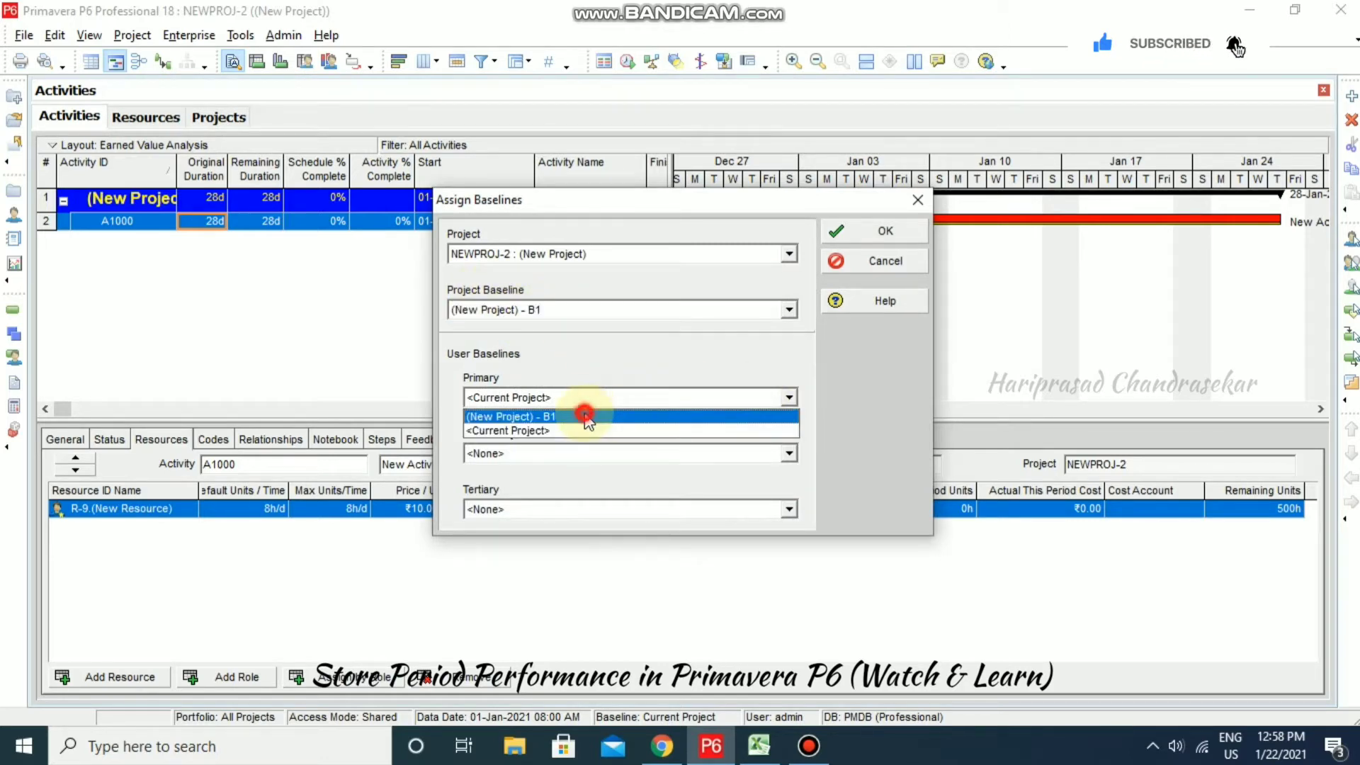
{"action": "left_click", "coordinate": [595, 417]}
{"action": "left_click", "coordinate": [882, 231]}
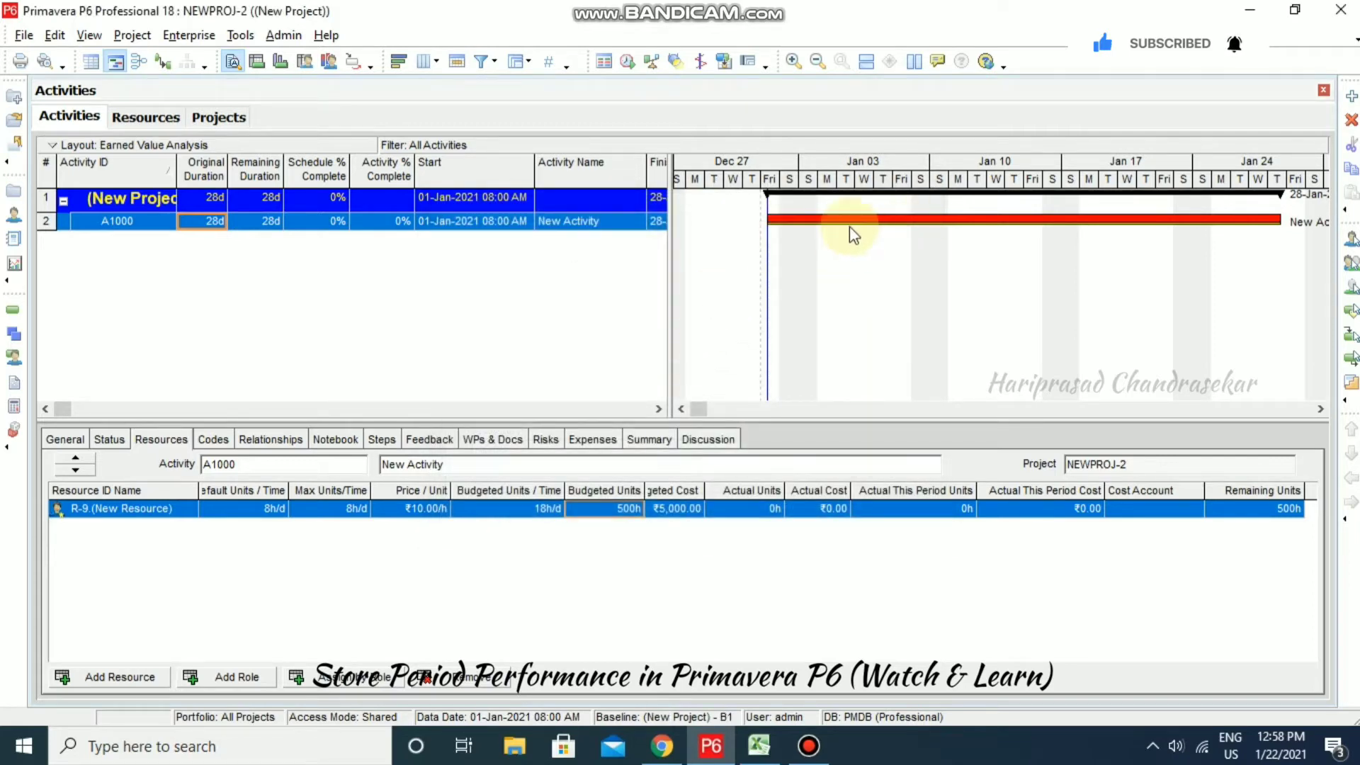
{"action": "left_click", "coordinate": [822, 265]}
- Review and apply the Gantt chart bar settings, then bring up the Excel Store Period Performance sheet
{"action": "right_click", "coordinate": [823, 265]}
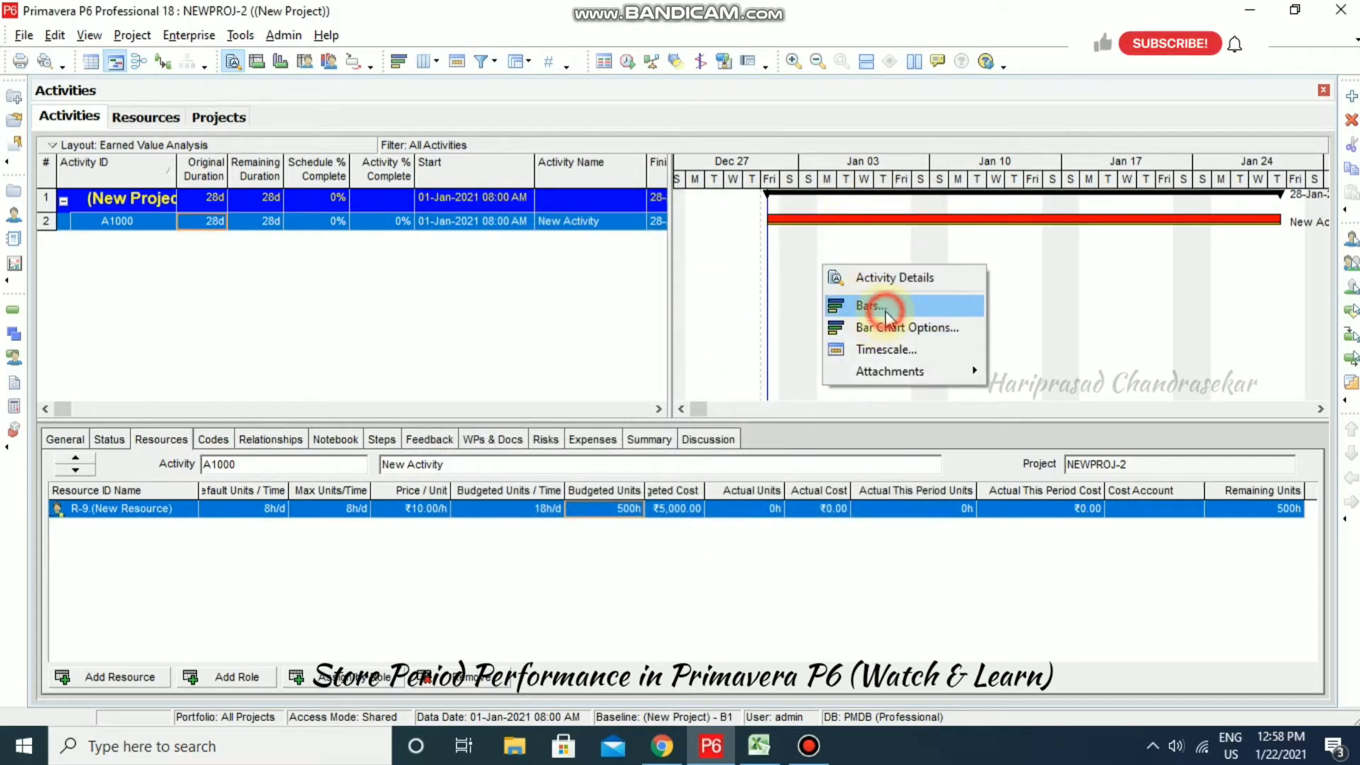
{"action": "left_click", "coordinate": [885, 309]}
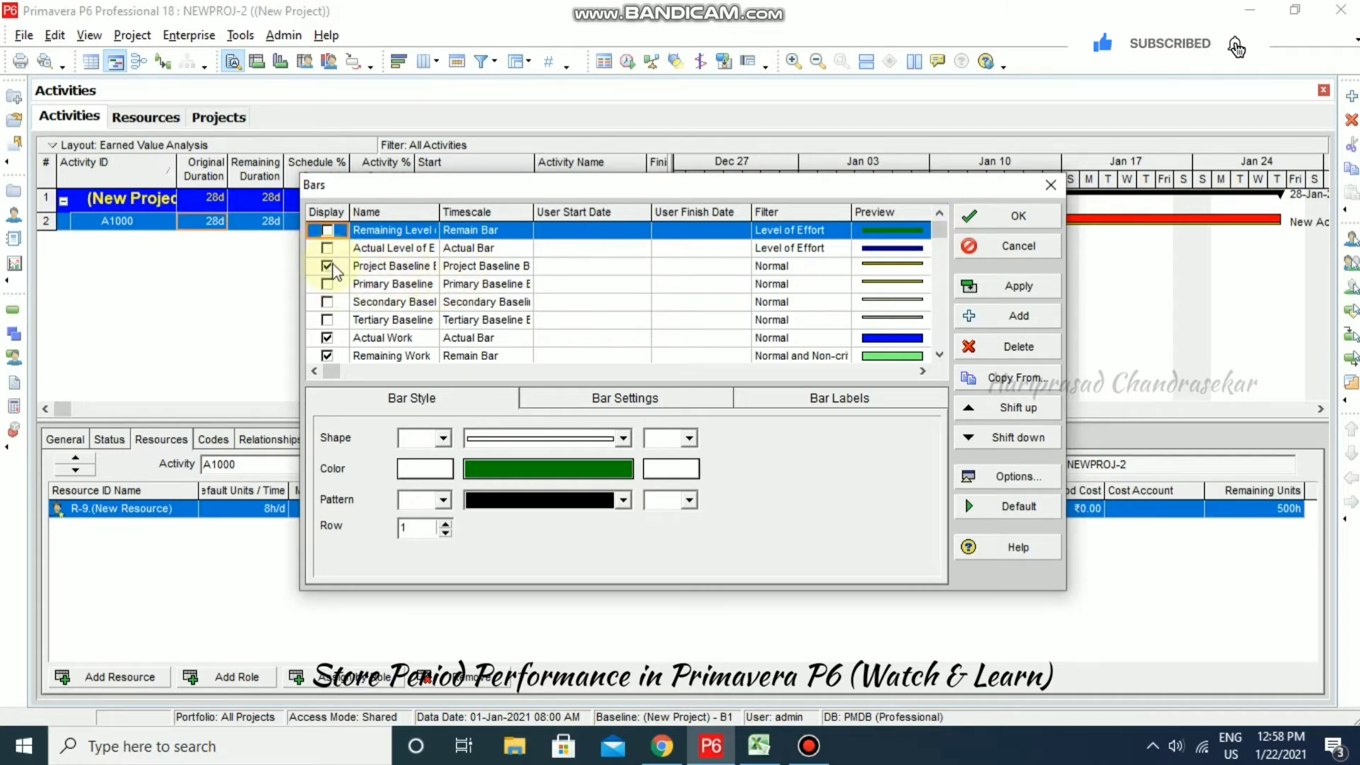
{"action": "left_click", "coordinate": [1013, 287]}
{"action": "left_click", "coordinate": [1021, 217]}
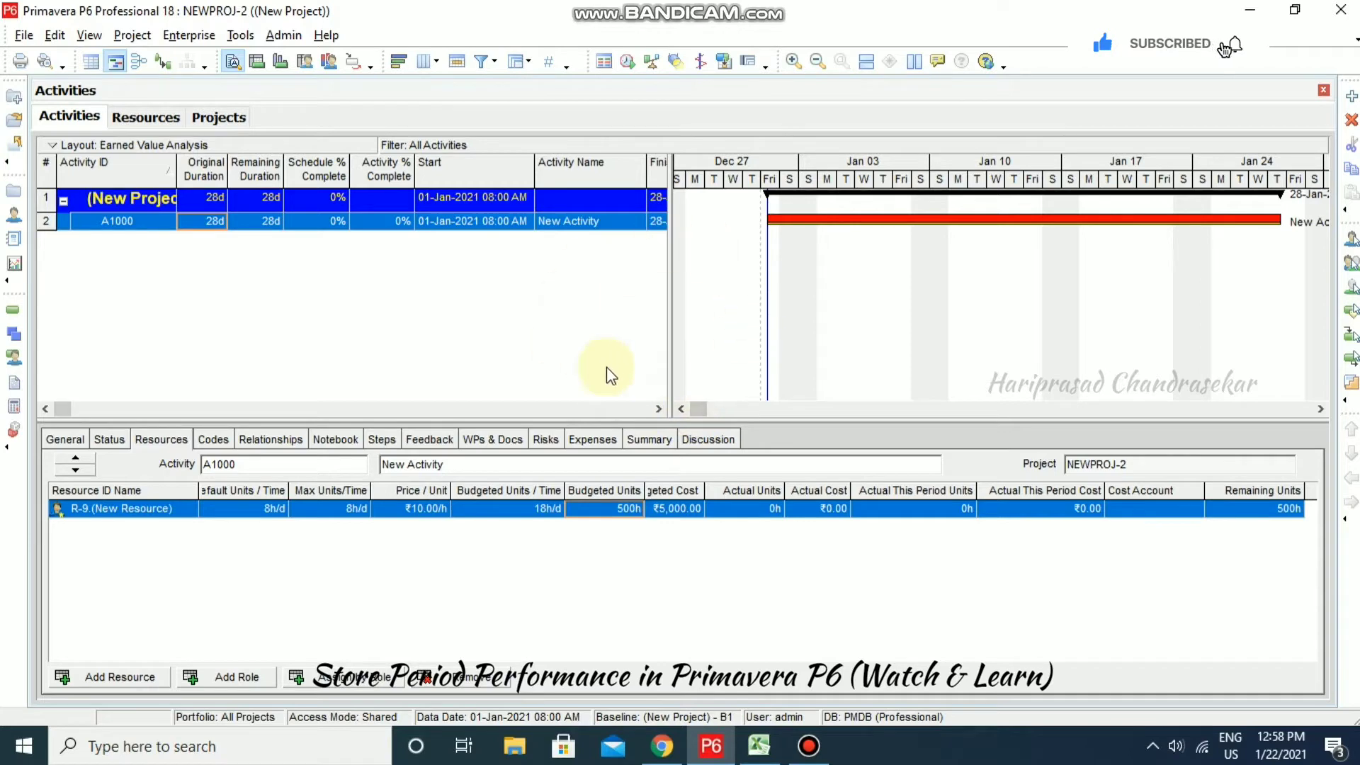
{"action": "left_click", "coordinate": [759, 746]}
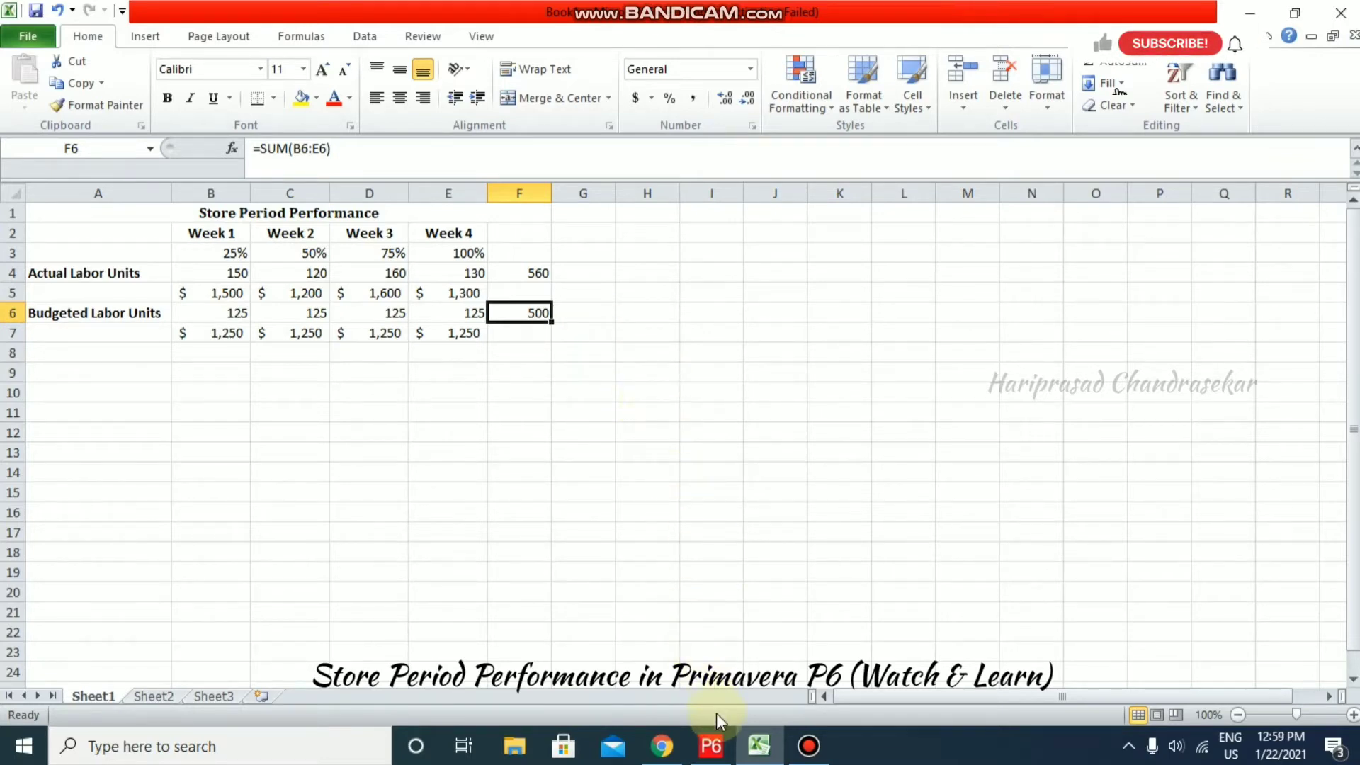
- After reviewing the 500 budgeted vs 560 actual labor units, return to NEWPROJ-2 in Primavera
{"action": "left_click", "coordinate": [712, 744]}
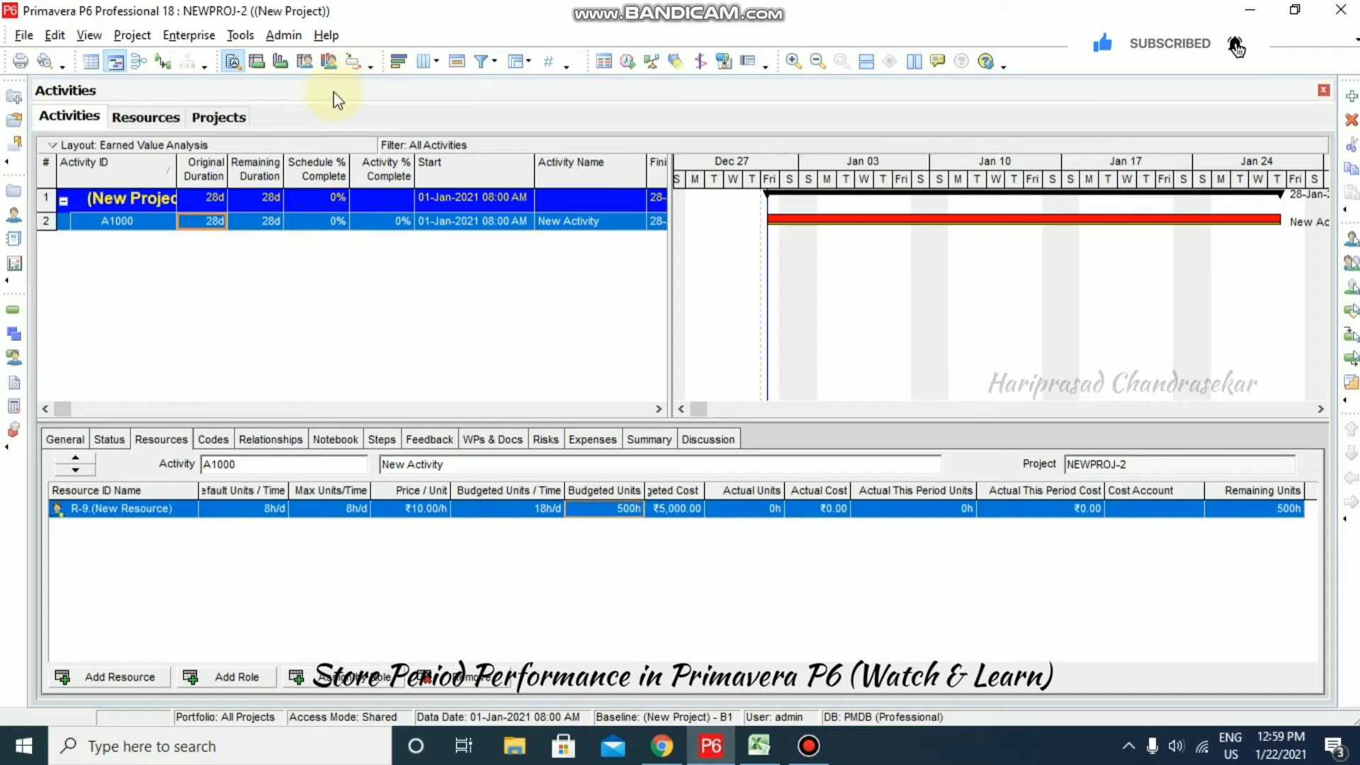
- In Financial Periods, set the batch start date to 01-Jan-2021
{"action": "left_click", "coordinate": [277, 35]}
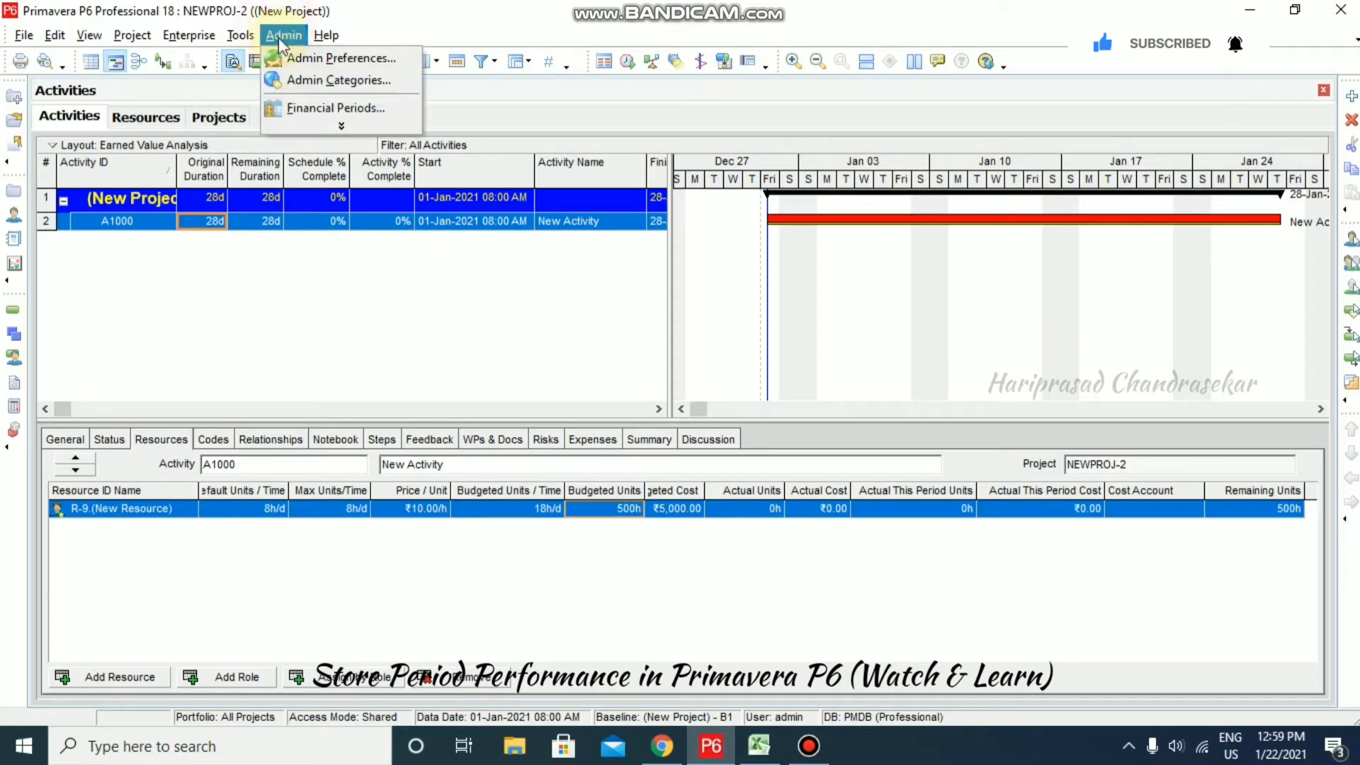
{"action": "left_click", "coordinate": [332, 106]}
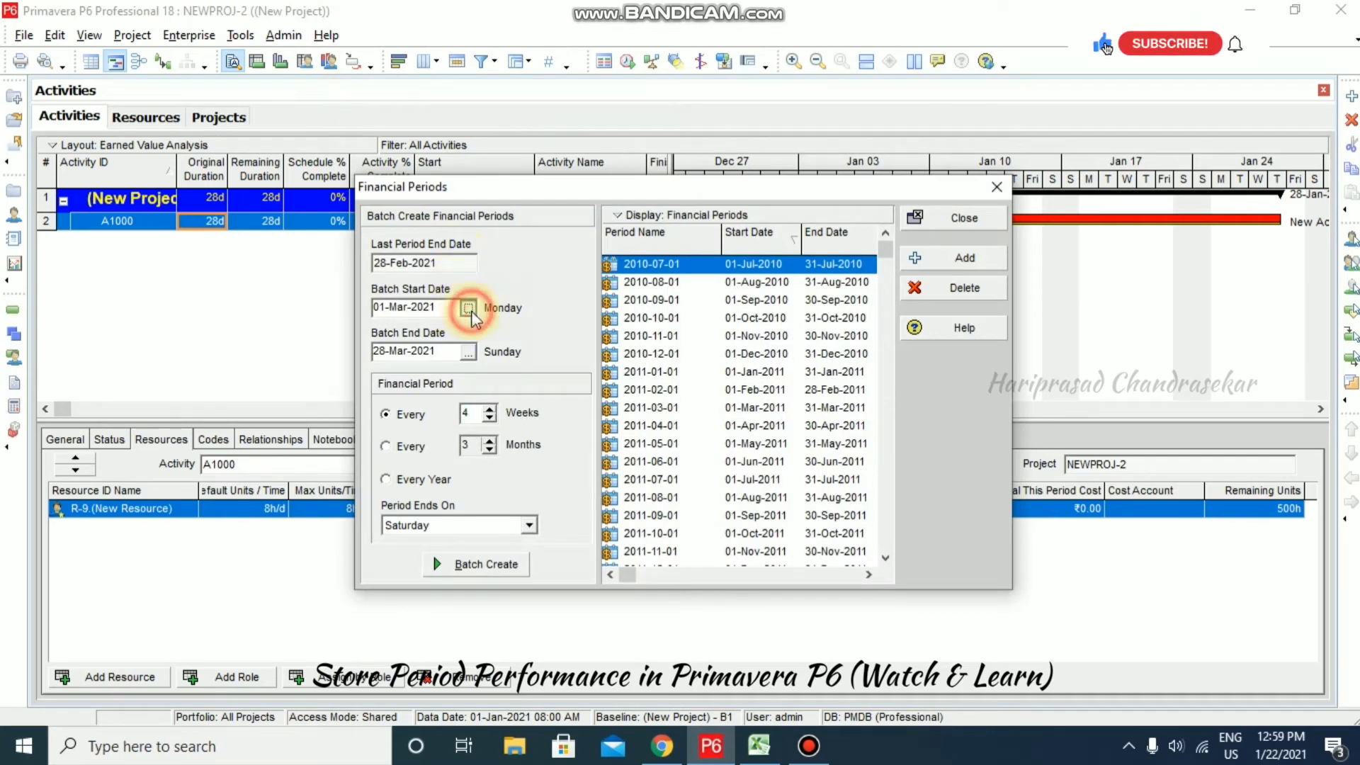
{"action": "left_click", "coordinate": [468, 309]}
{"action": "left_click", "coordinate": [468, 343]}
{"action": "left_click", "coordinate": [443, 379]}
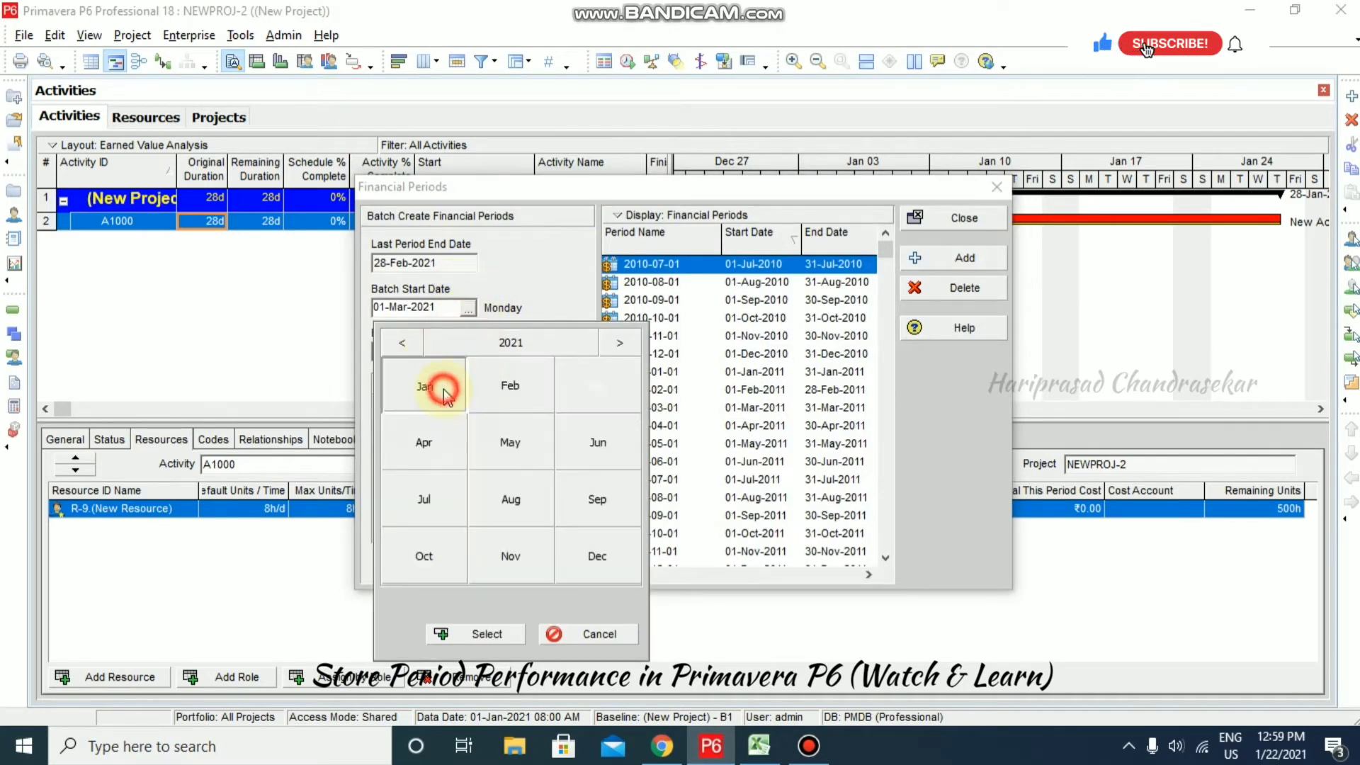
{"action": "left_click", "coordinate": [588, 409]}
{"action": "left_click", "coordinate": [482, 632]}
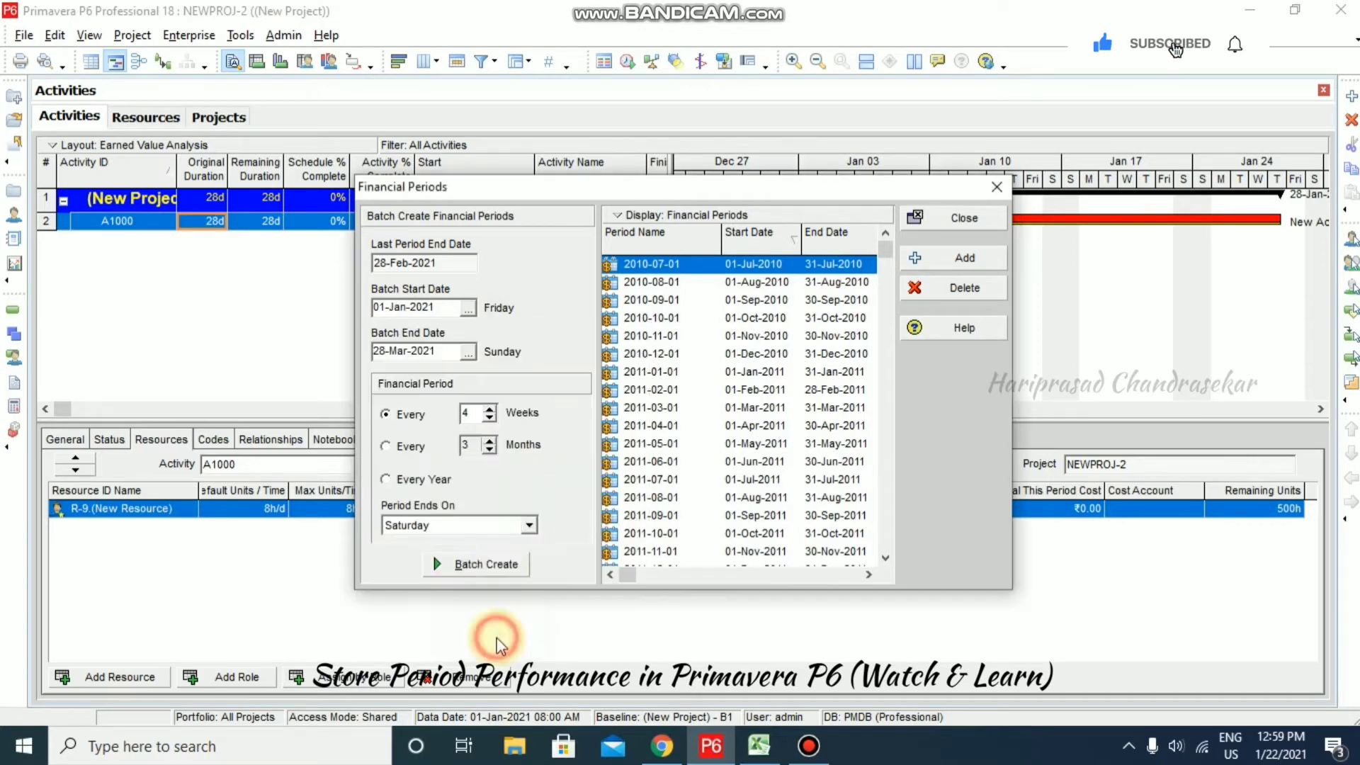
- Set the batch end date to 28-Jan-2021
{"action": "left_click", "coordinate": [468, 352]}
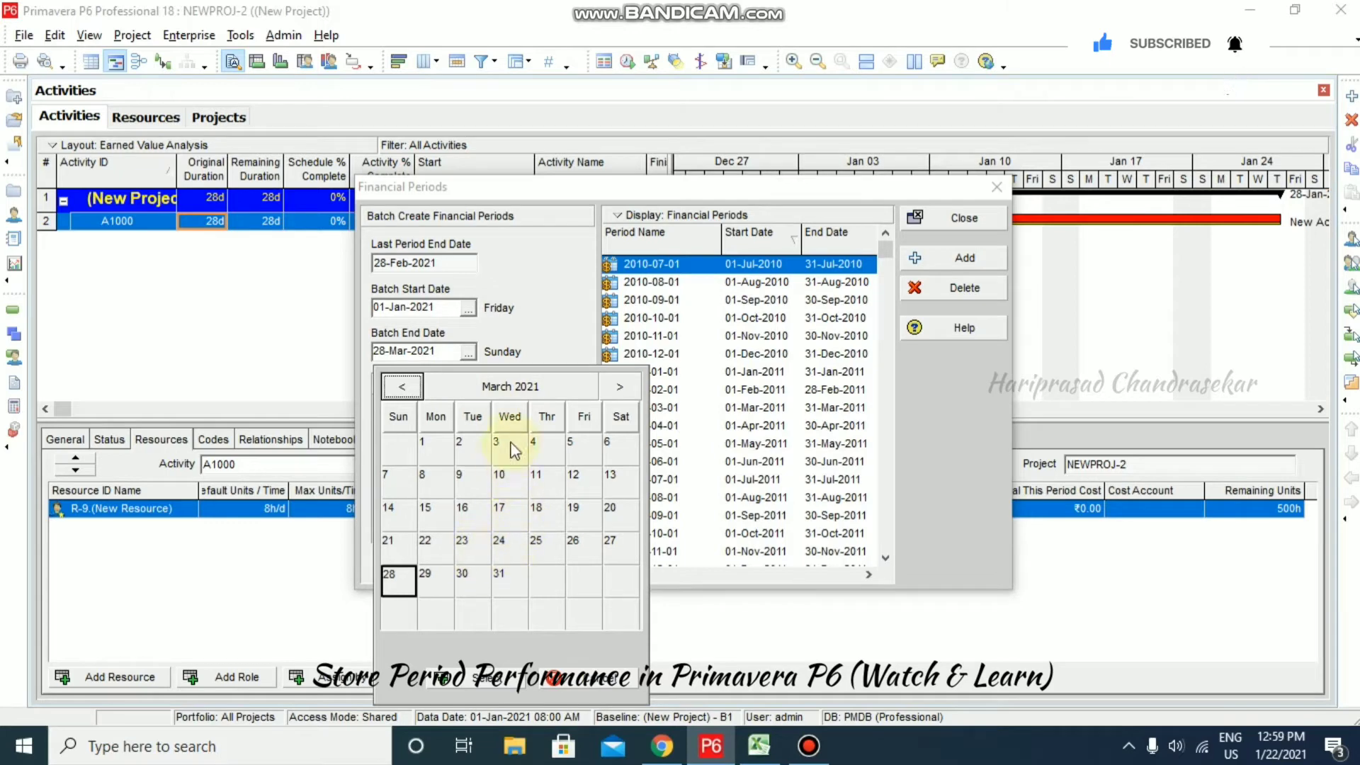
{"action": "left_click", "coordinate": [407, 386]}
{"action": "left_click", "coordinate": [407, 386]}
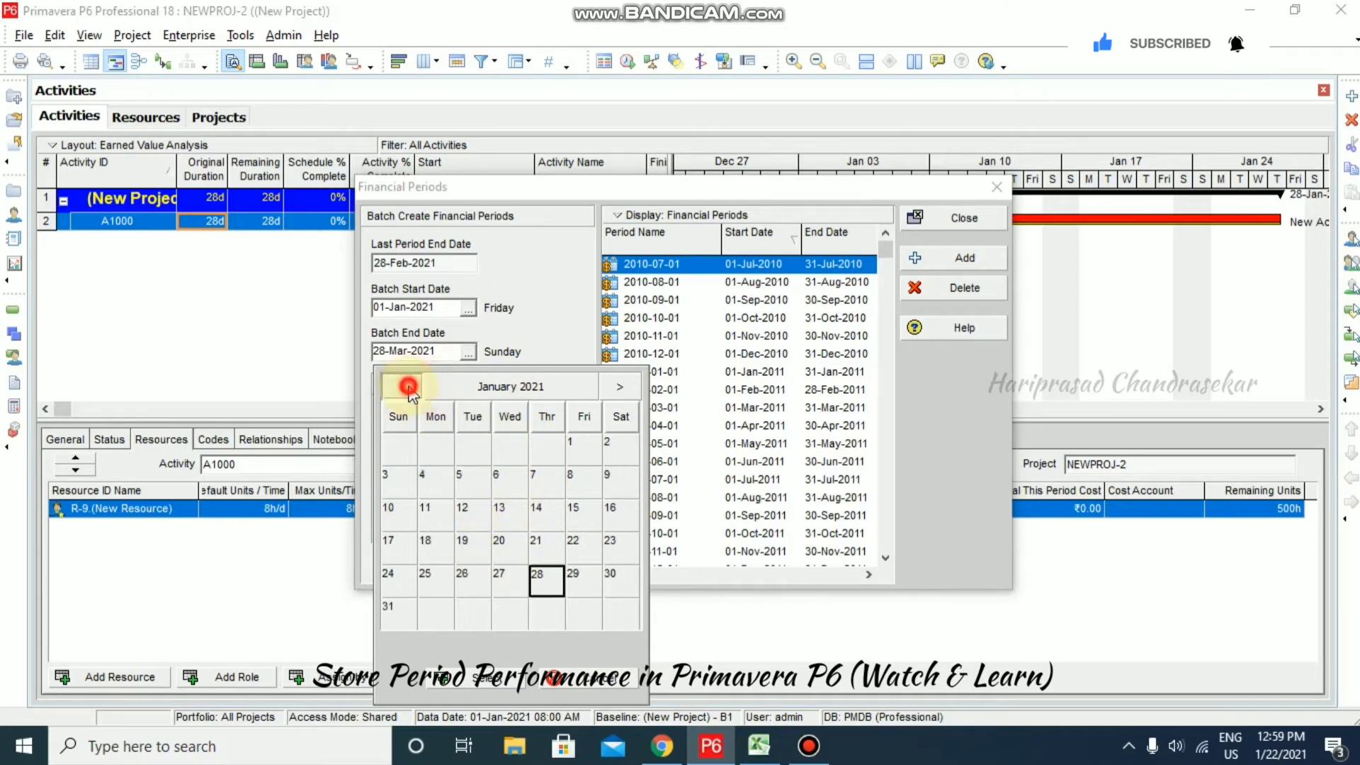
{"action": "left_click", "coordinate": [407, 387]}
{"action": "left_click", "coordinate": [620, 386]}
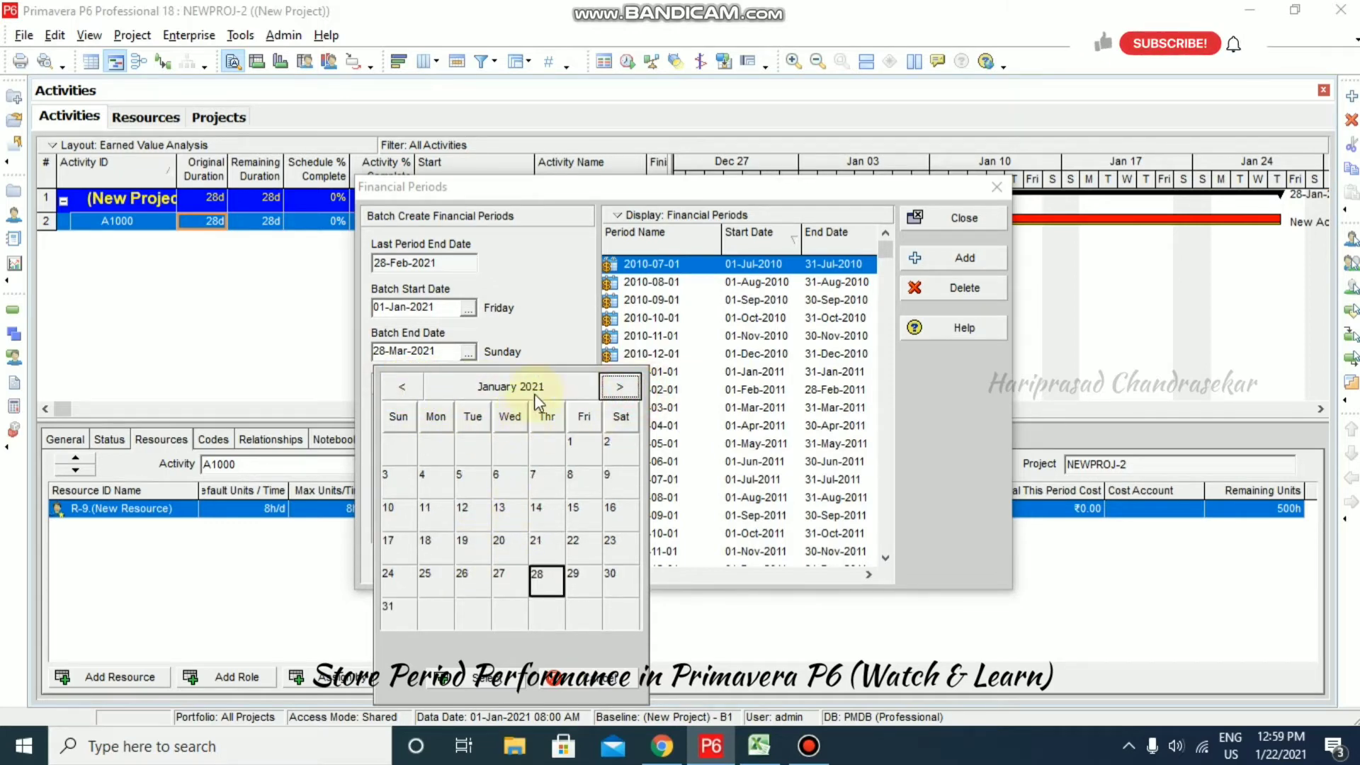
{"action": "left_click", "coordinate": [538, 577]}
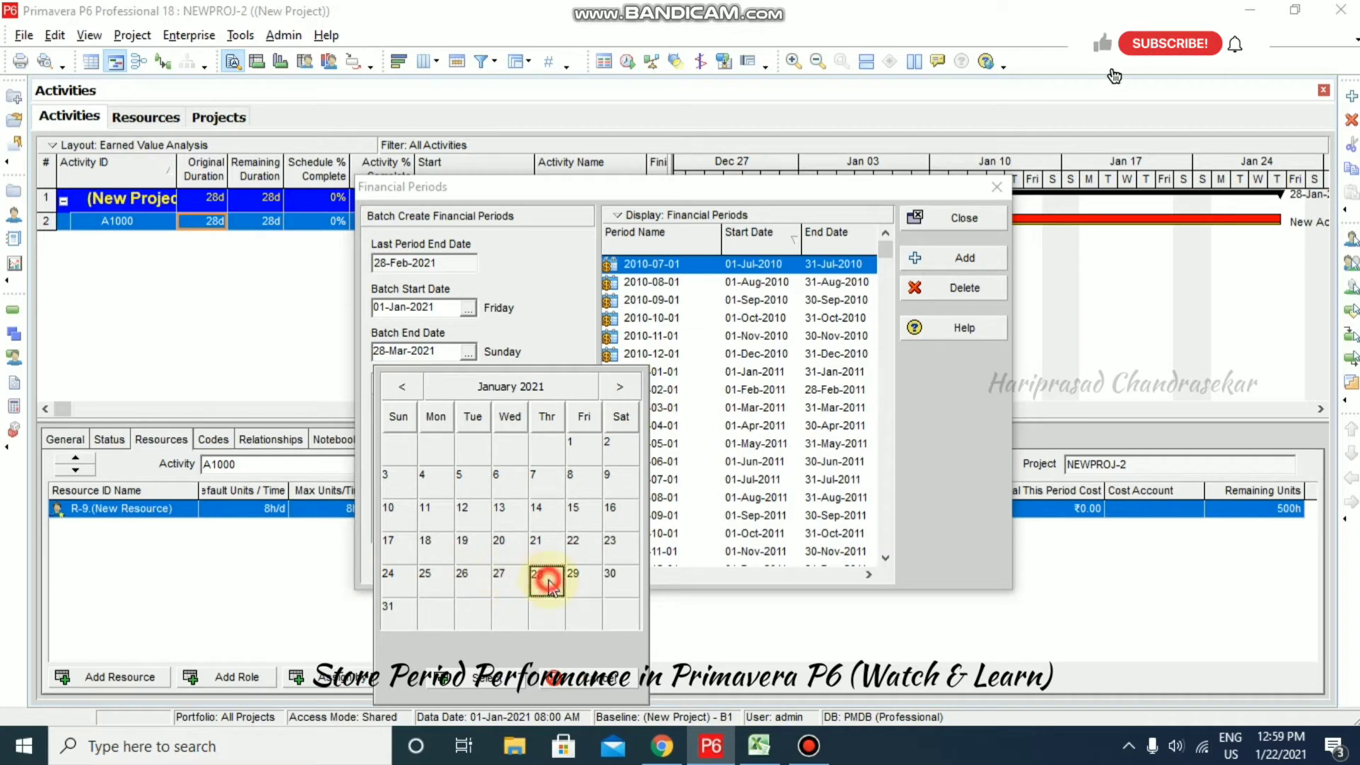
{"action": "left_click", "coordinate": [488, 680]}
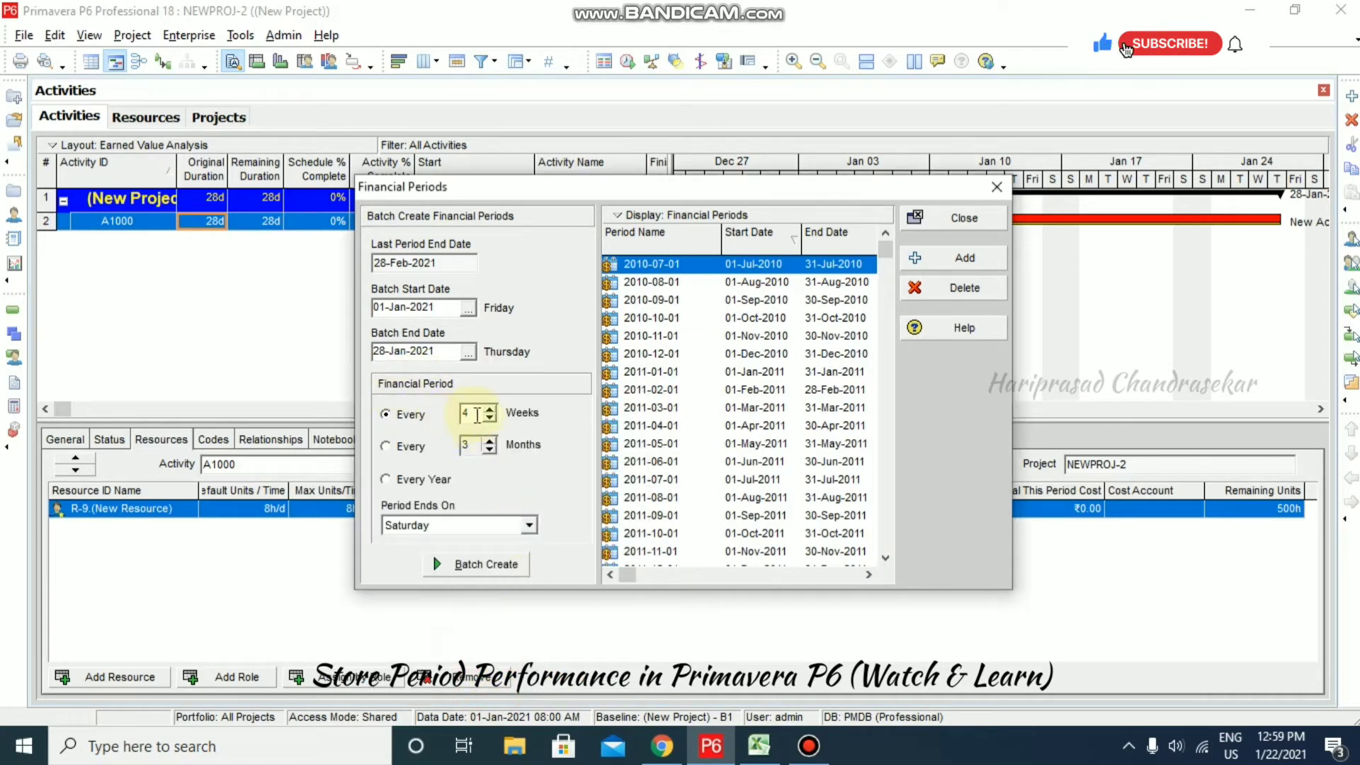
- Batch-create financial periods of every 1 week ending on Thursday, confirming the creation
{"action": "double_click", "coordinate": [477, 414]}
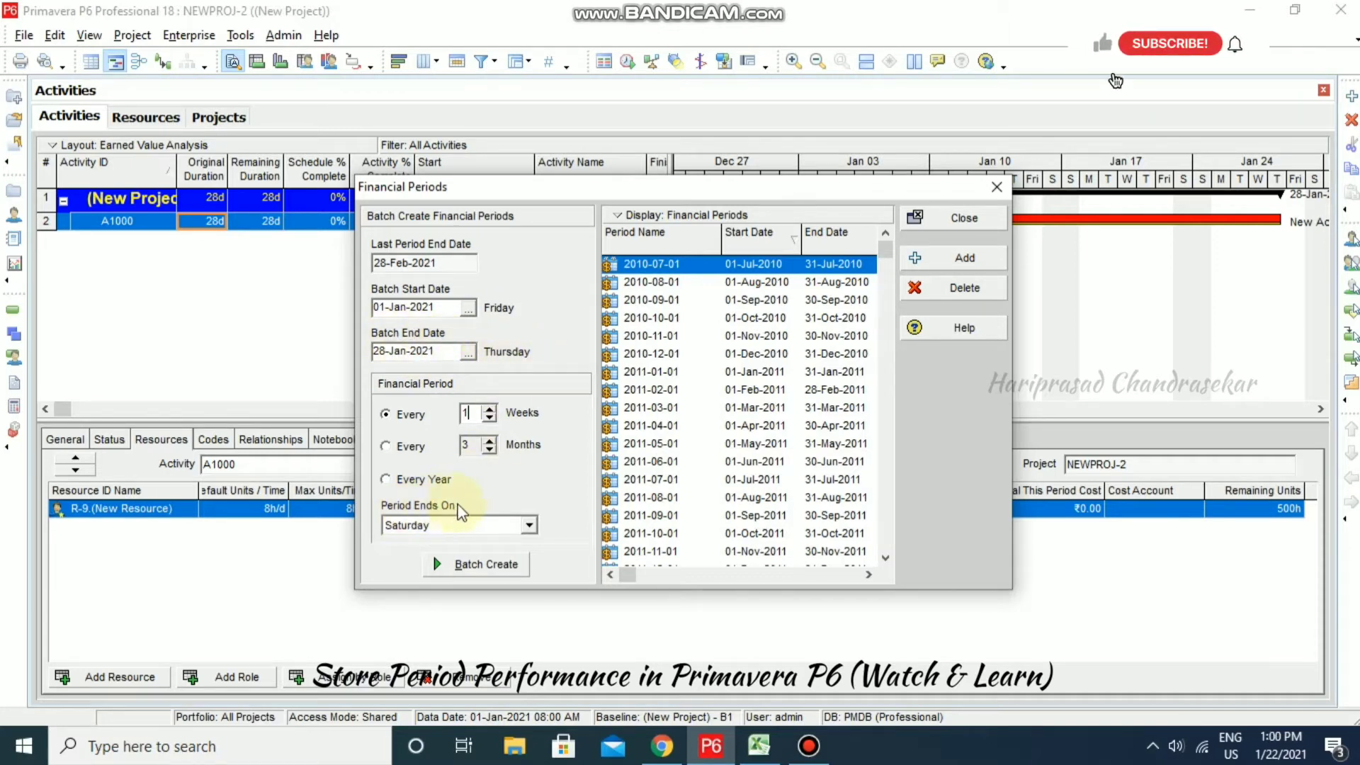
{"action": "left_click", "coordinate": [528, 525]}
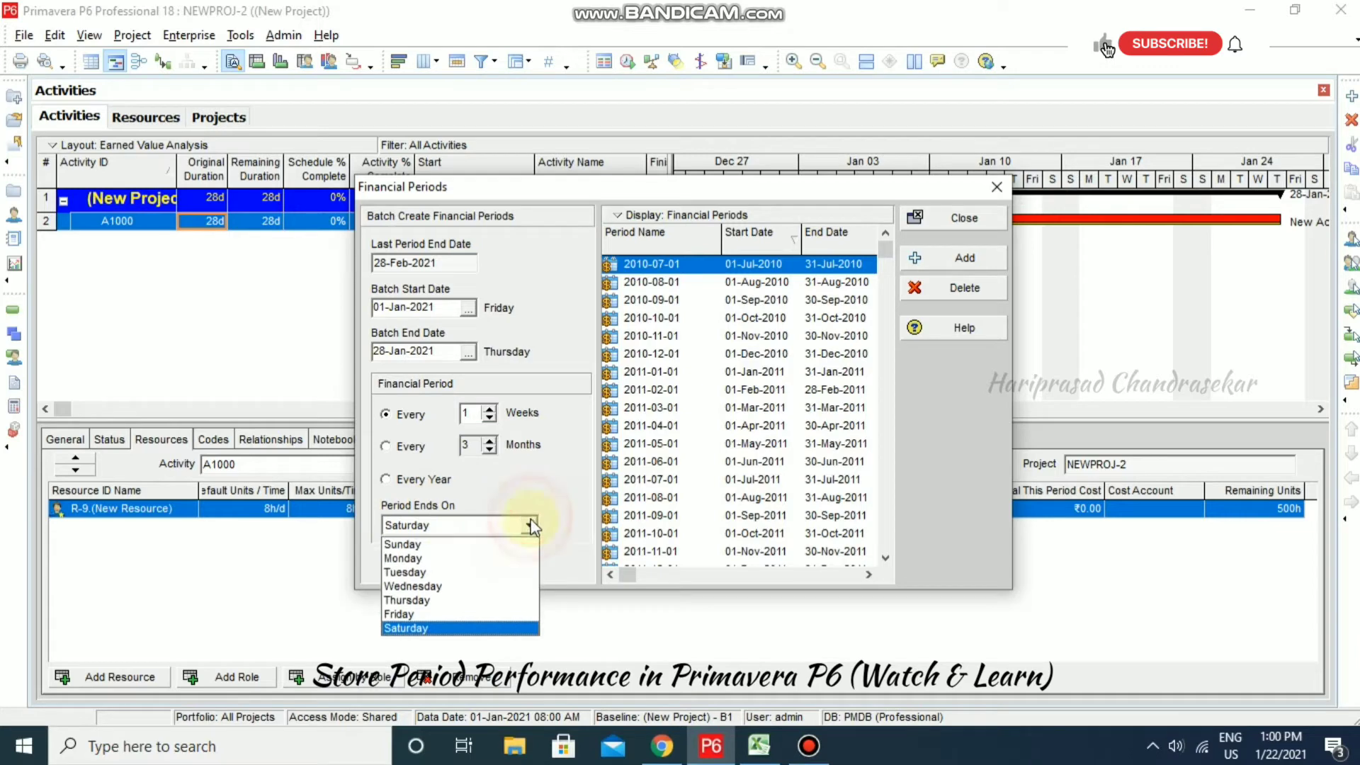
{"action": "left_click", "coordinate": [418, 600]}
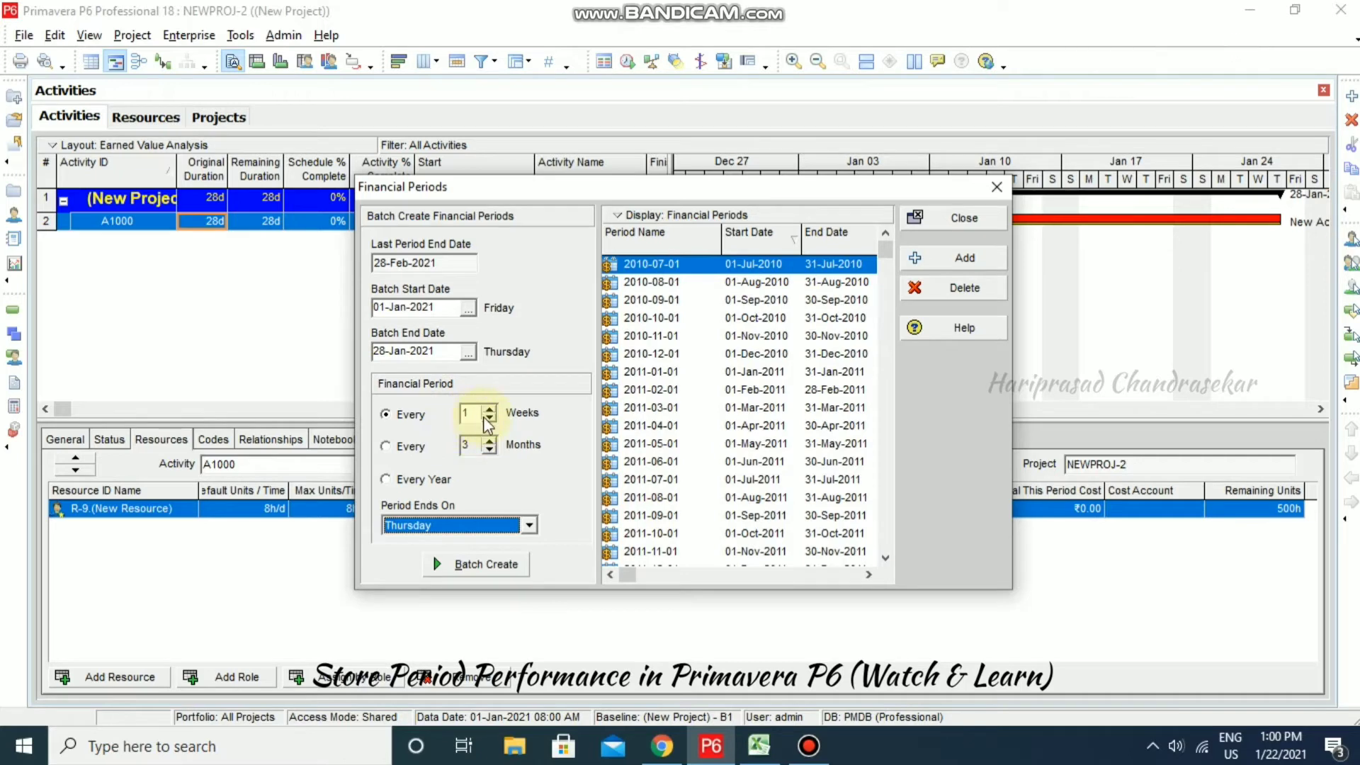
{"action": "left_click", "coordinate": [506, 567]}
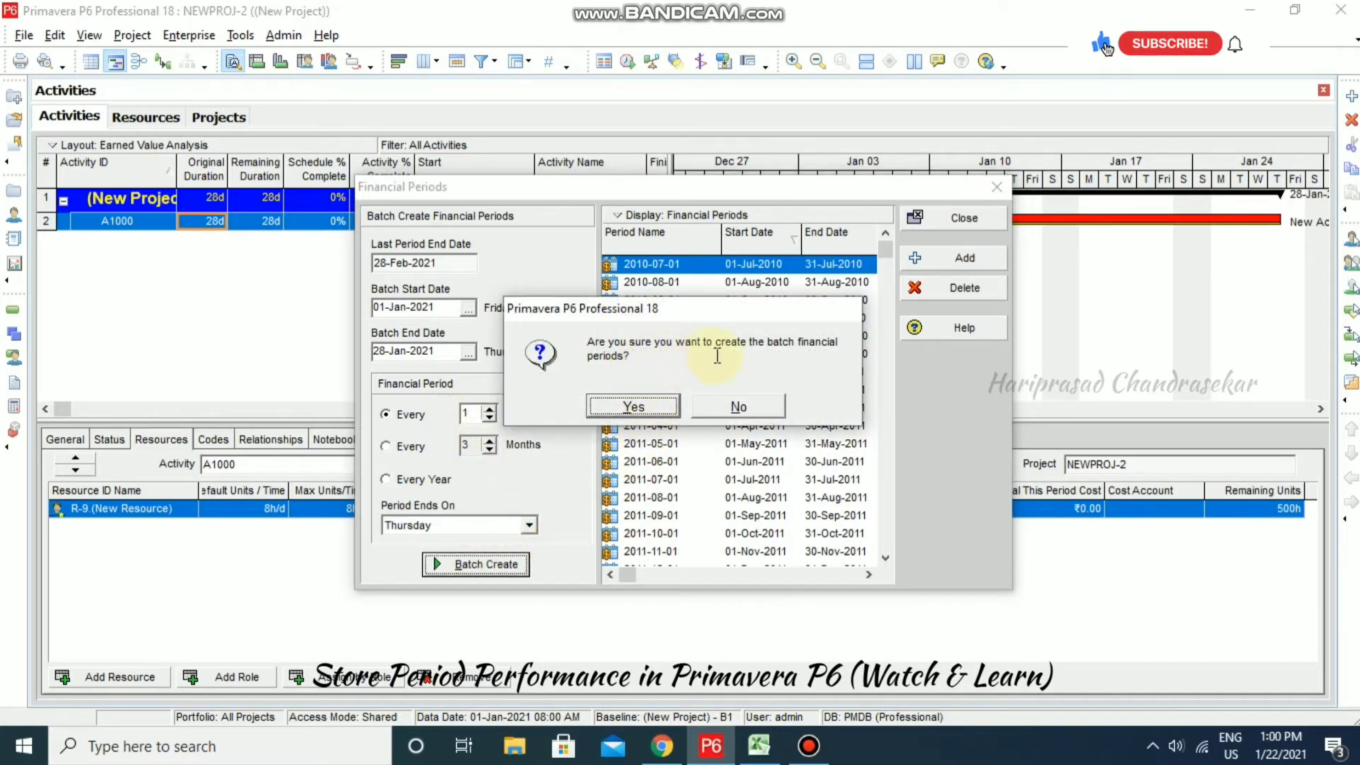
{"action": "left_click", "coordinate": [662, 406]}
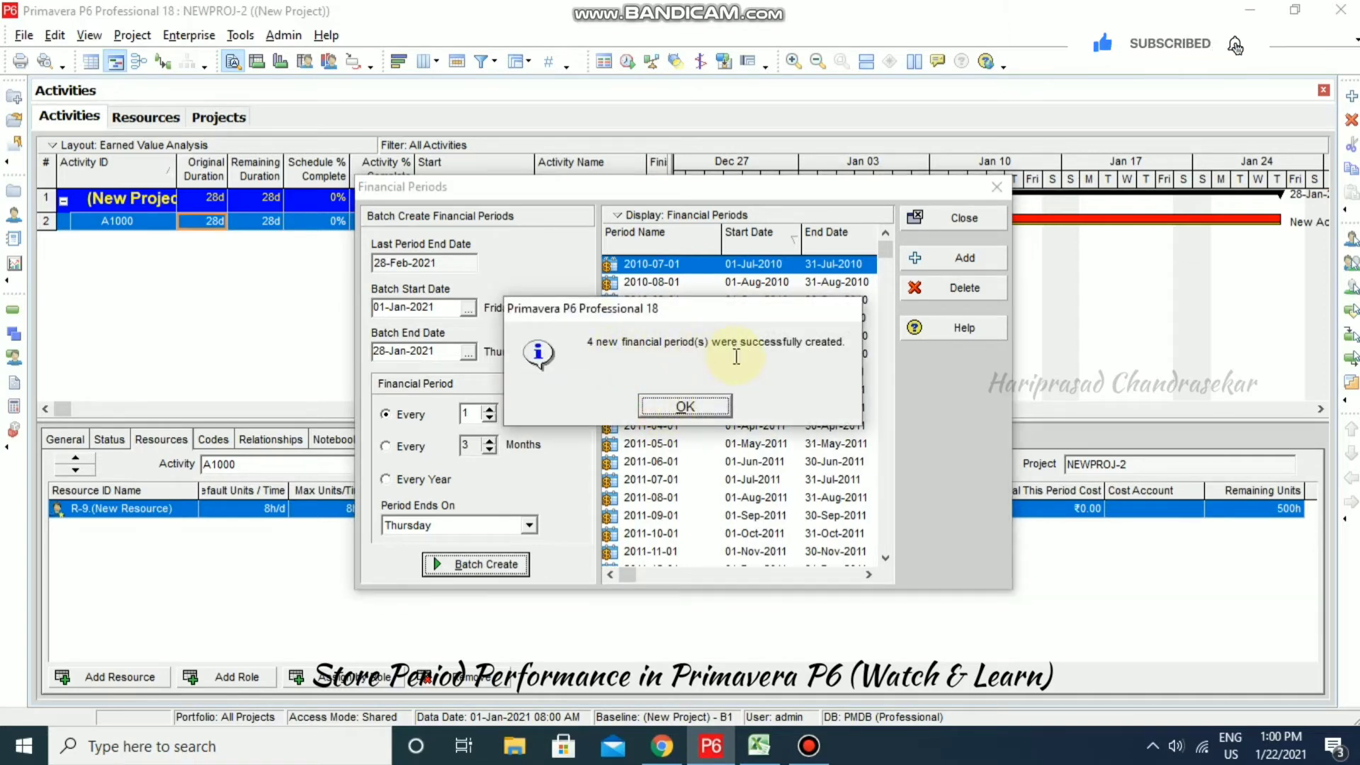
{"action": "left_click", "coordinate": [707, 406]}
{"action": "left_click_drag", "start_coordinate": [886, 249], "coordinate": [881, 559]}
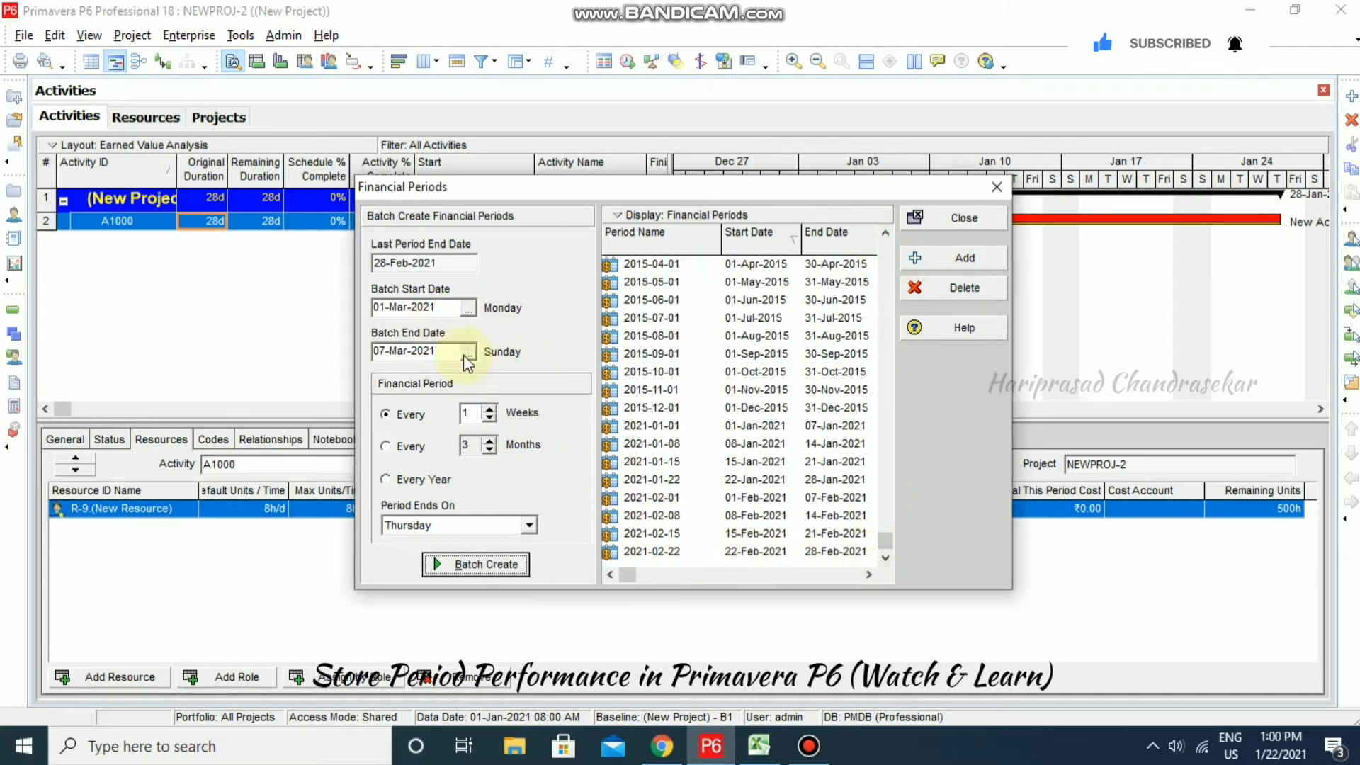
- Cancel adding a single period, close Financial Periods, and dismiss the gaps warning
{"action": "left_click", "coordinate": [940, 262]}
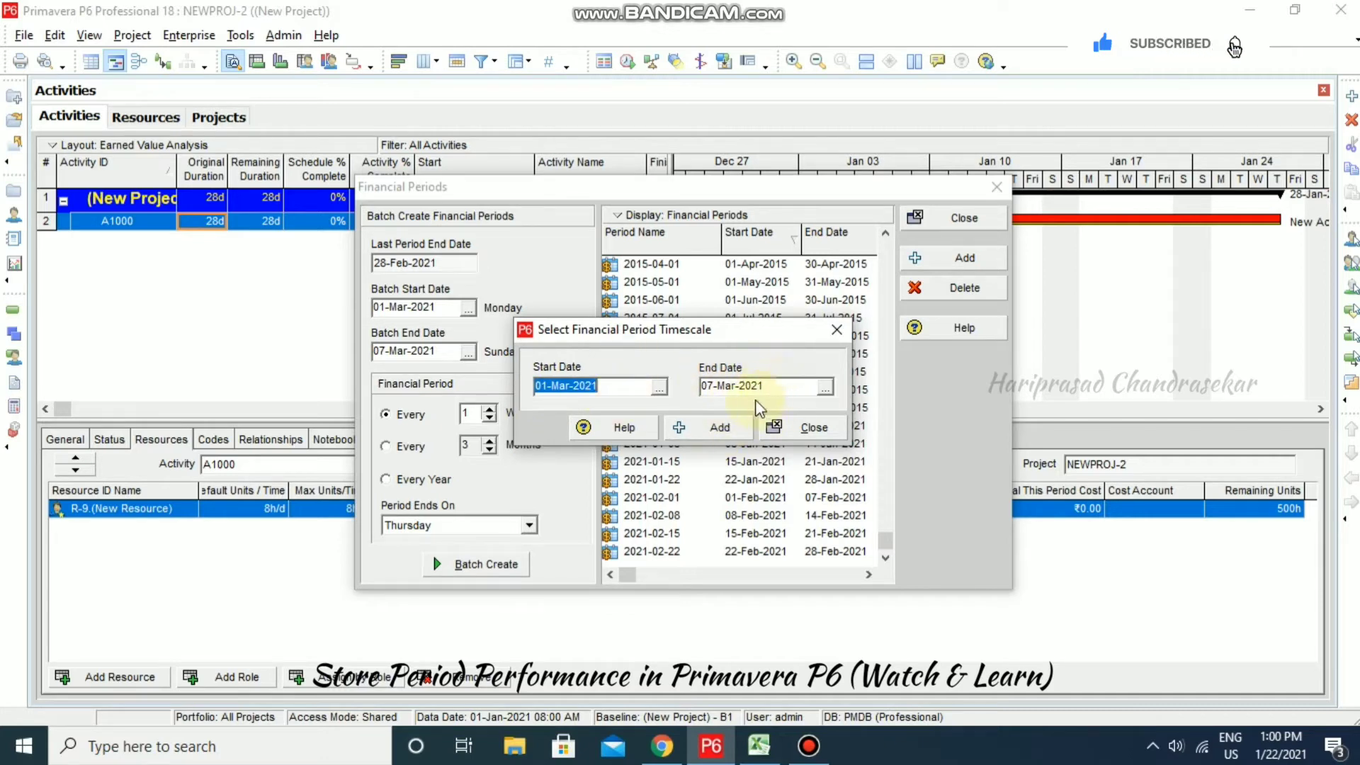
{"action": "left_click", "coordinate": [808, 429]}
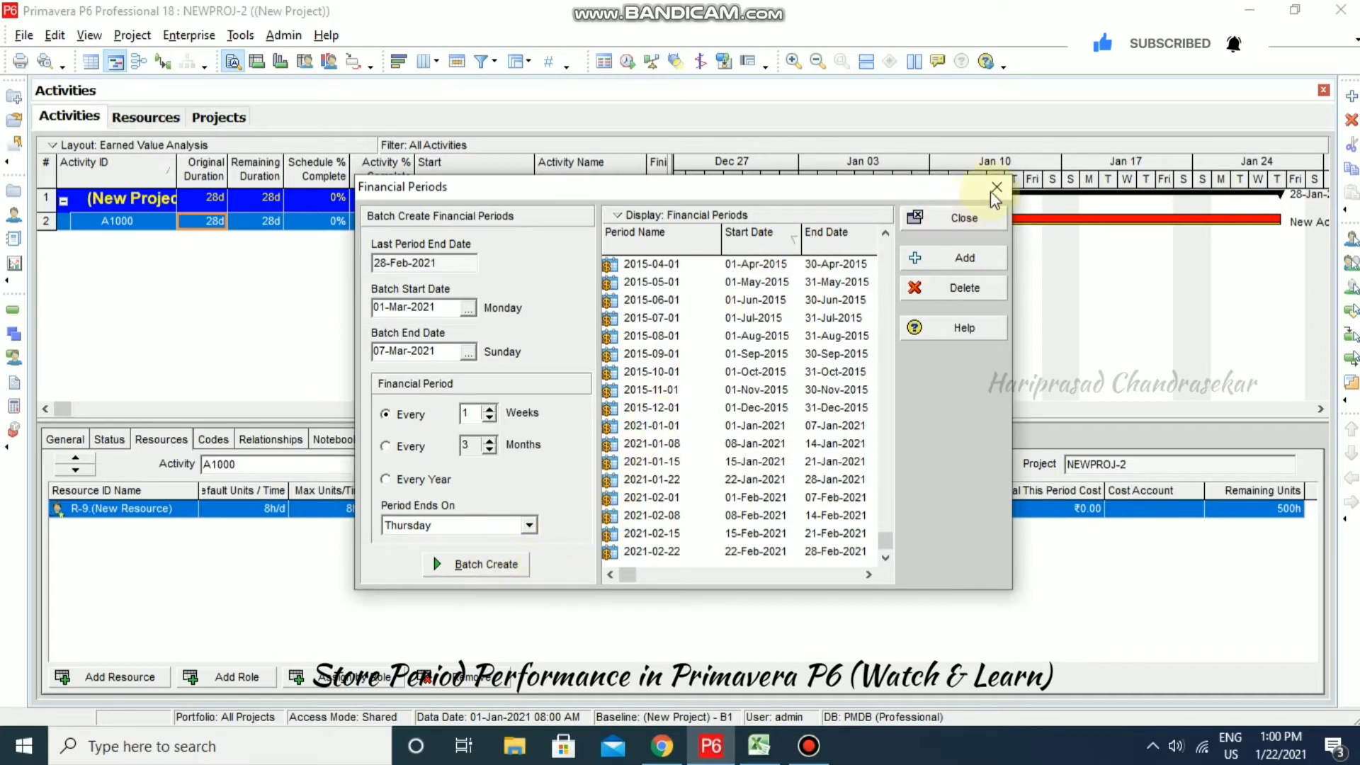
{"action": "left_click", "coordinate": [964, 219]}
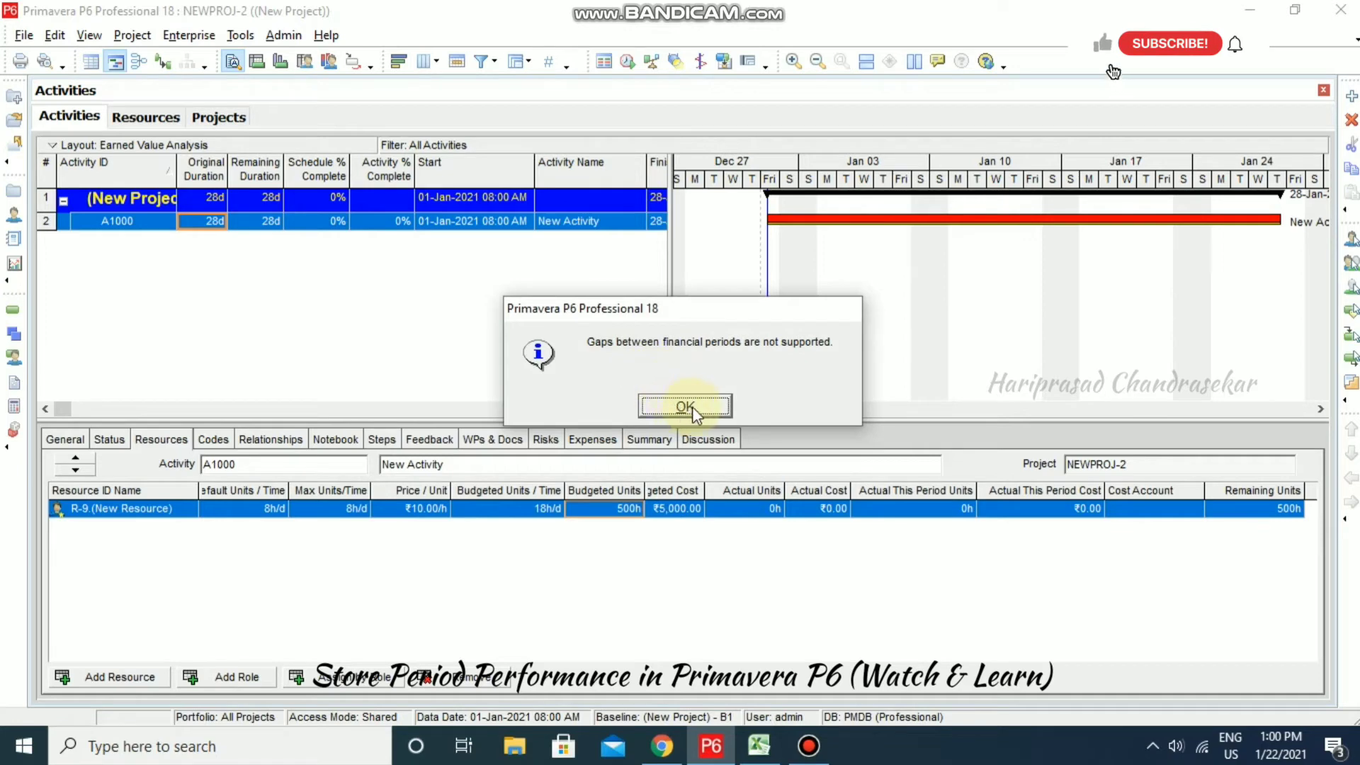
{"action": "left_click", "coordinate": [685, 406]}
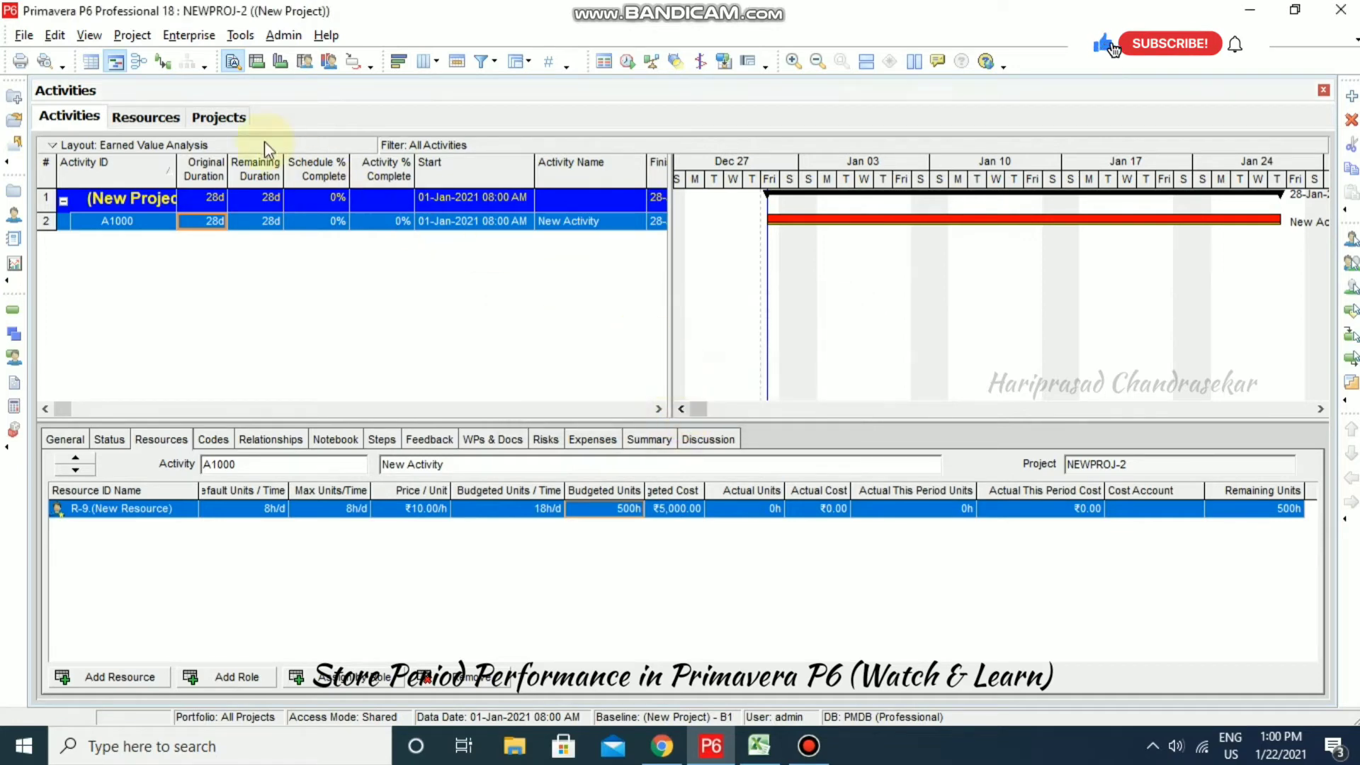
- In Application preferences, set the first financial period column to 2021-01-01
{"action": "left_click", "coordinate": [54, 34]}
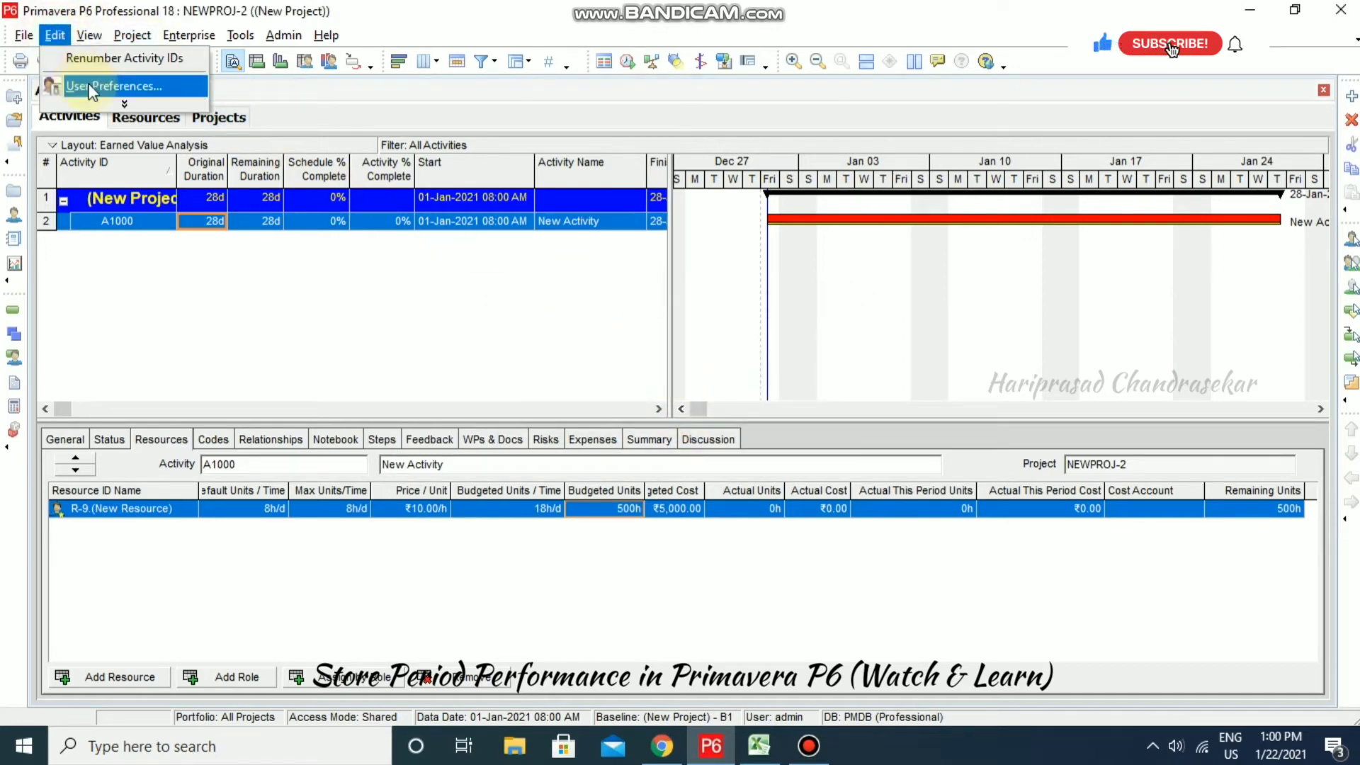
{"action": "left_click", "coordinate": [92, 91]}
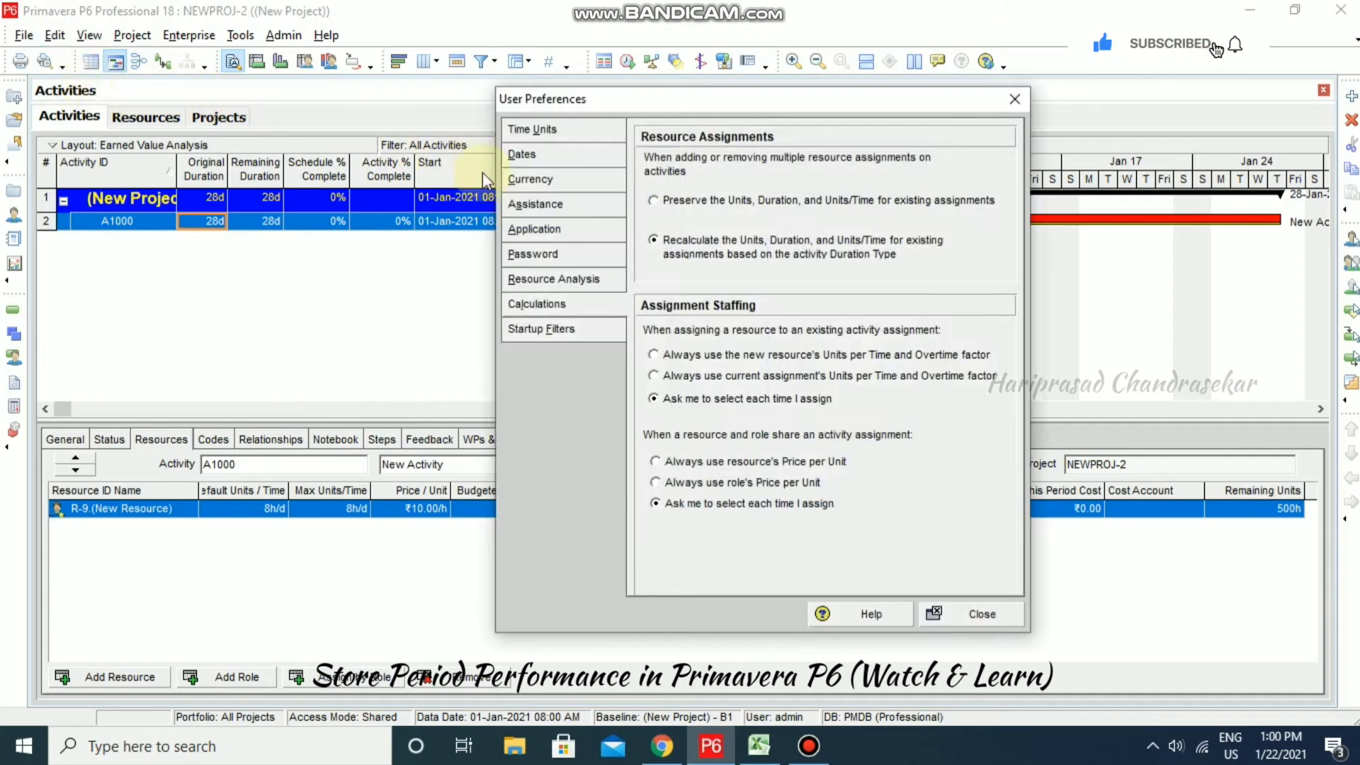
{"action": "left_click", "coordinate": [553, 232]}
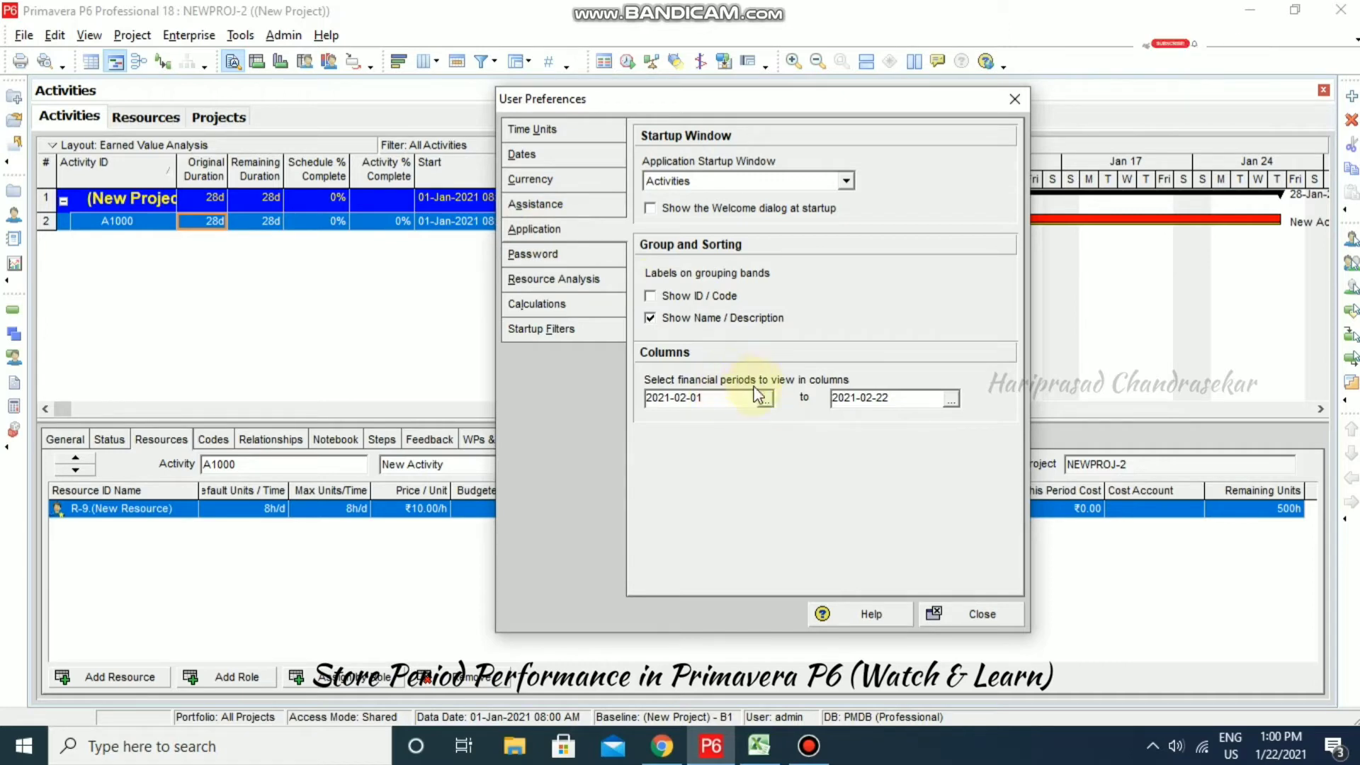
{"action": "left_click", "coordinate": [765, 401]}
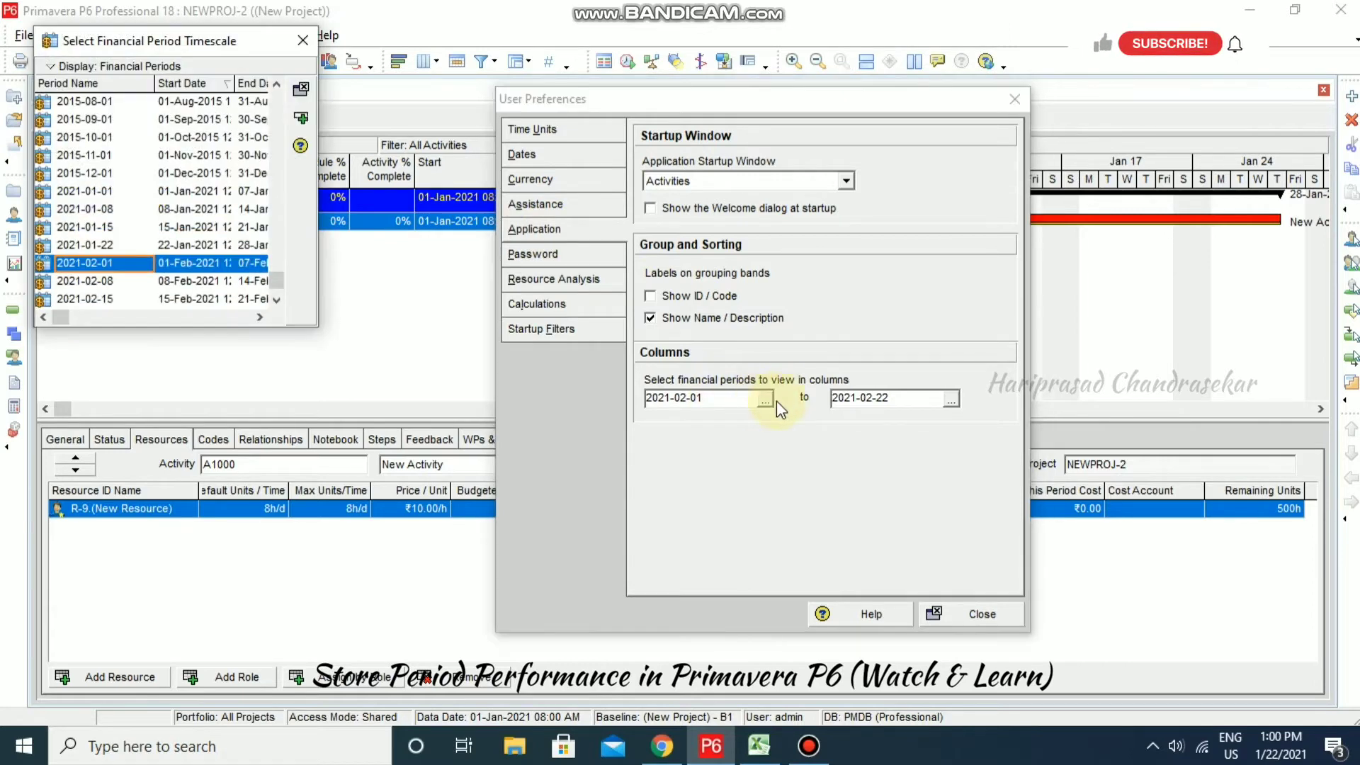
{"action": "left_click_drag", "start_coordinate": [182, 44], "coordinate": [267, 85]}
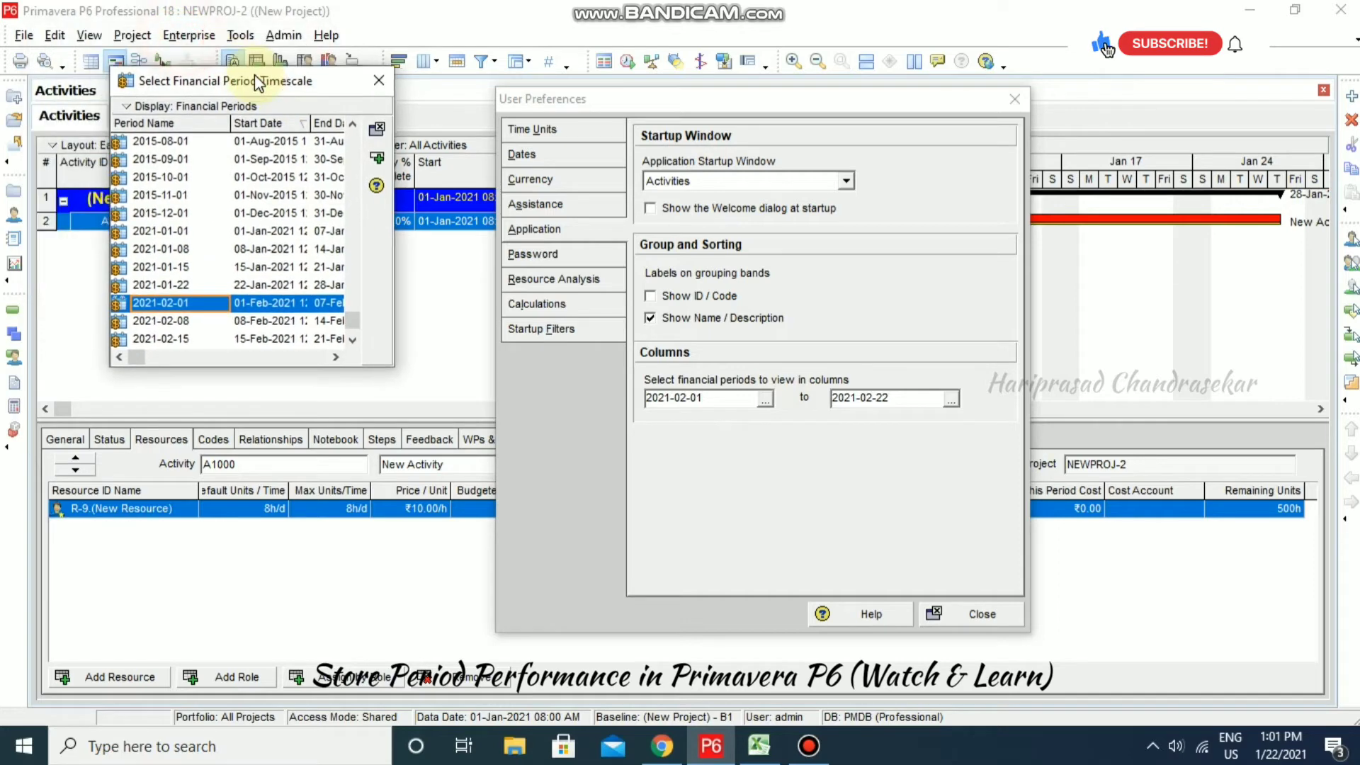
{"action": "left_click_drag", "start_coordinate": [364, 321], "coordinate": [359, 338]}
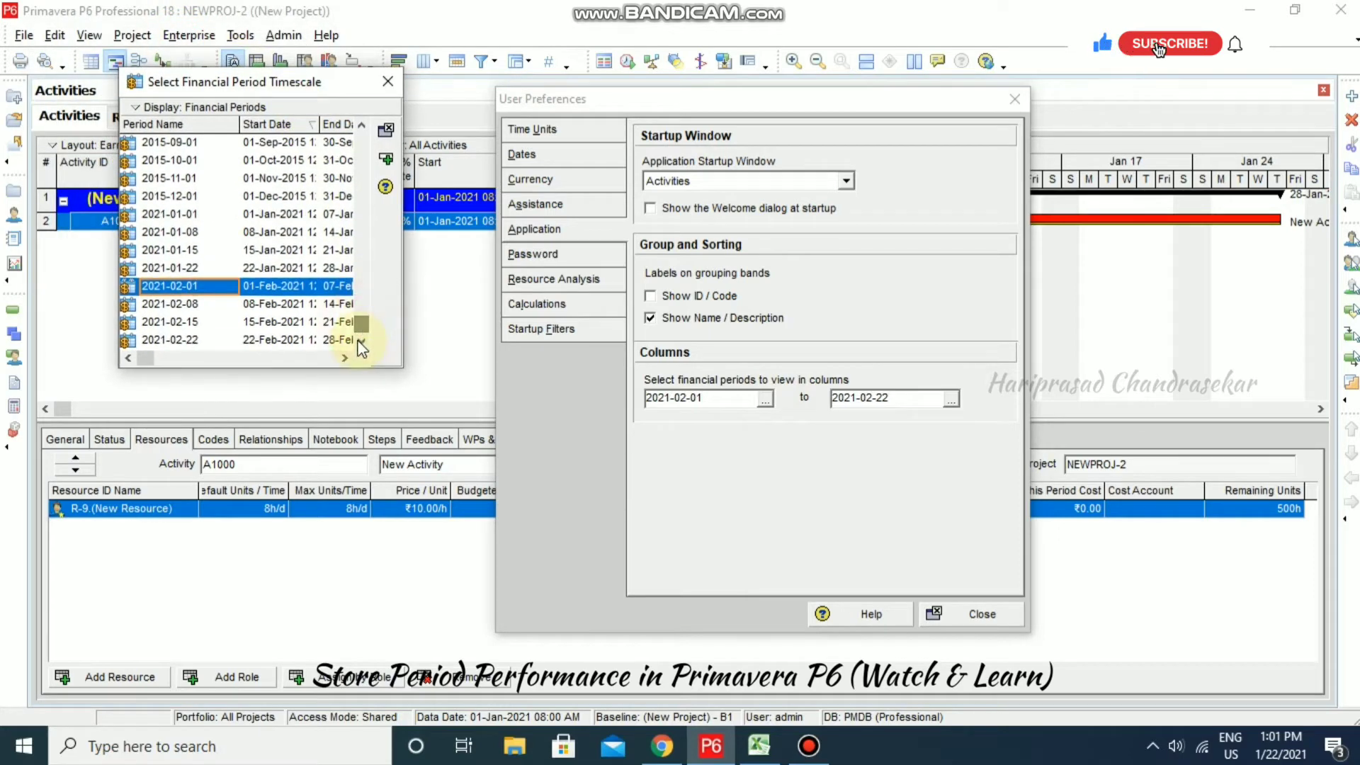
{"action": "scroll", "coordinate": [202, 302], "scroll_direction": "up", "scroll_amount": 1}
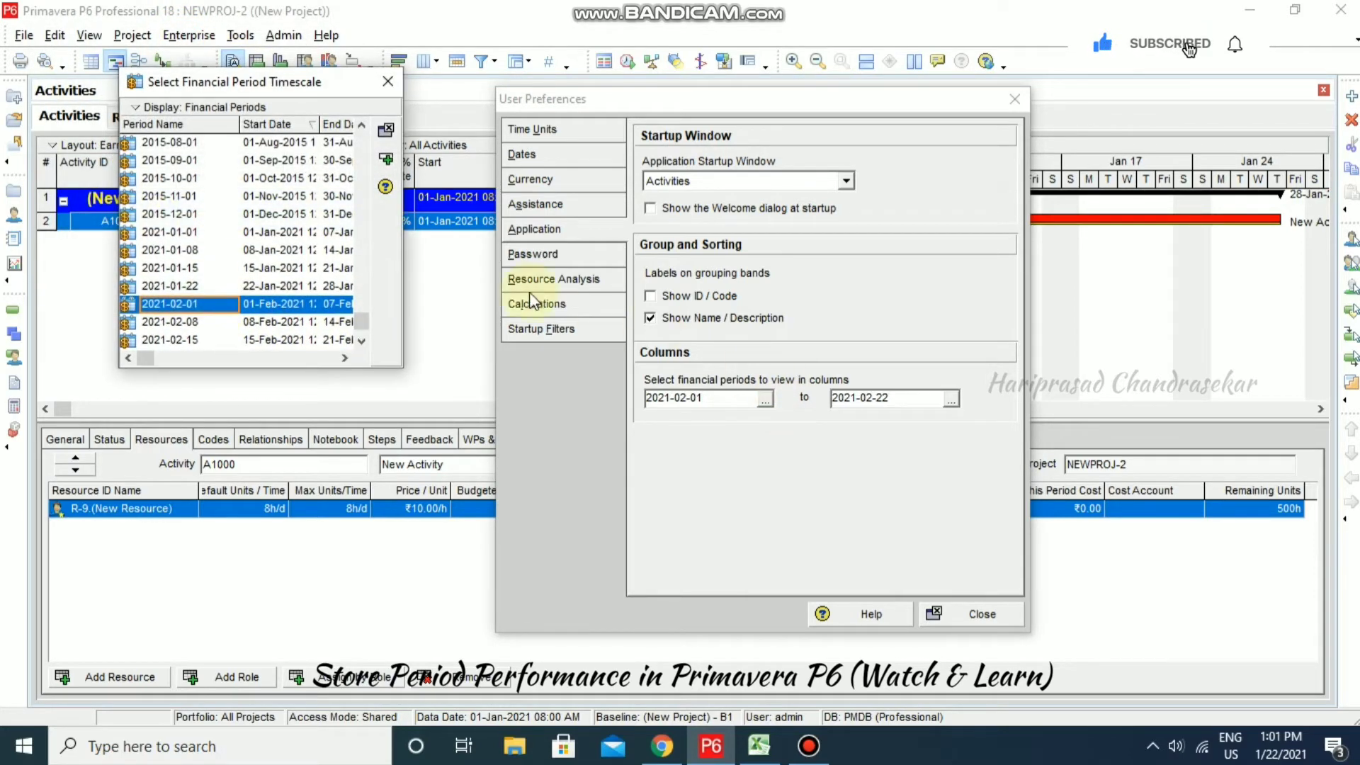
{"action": "left_click", "coordinate": [192, 233]}
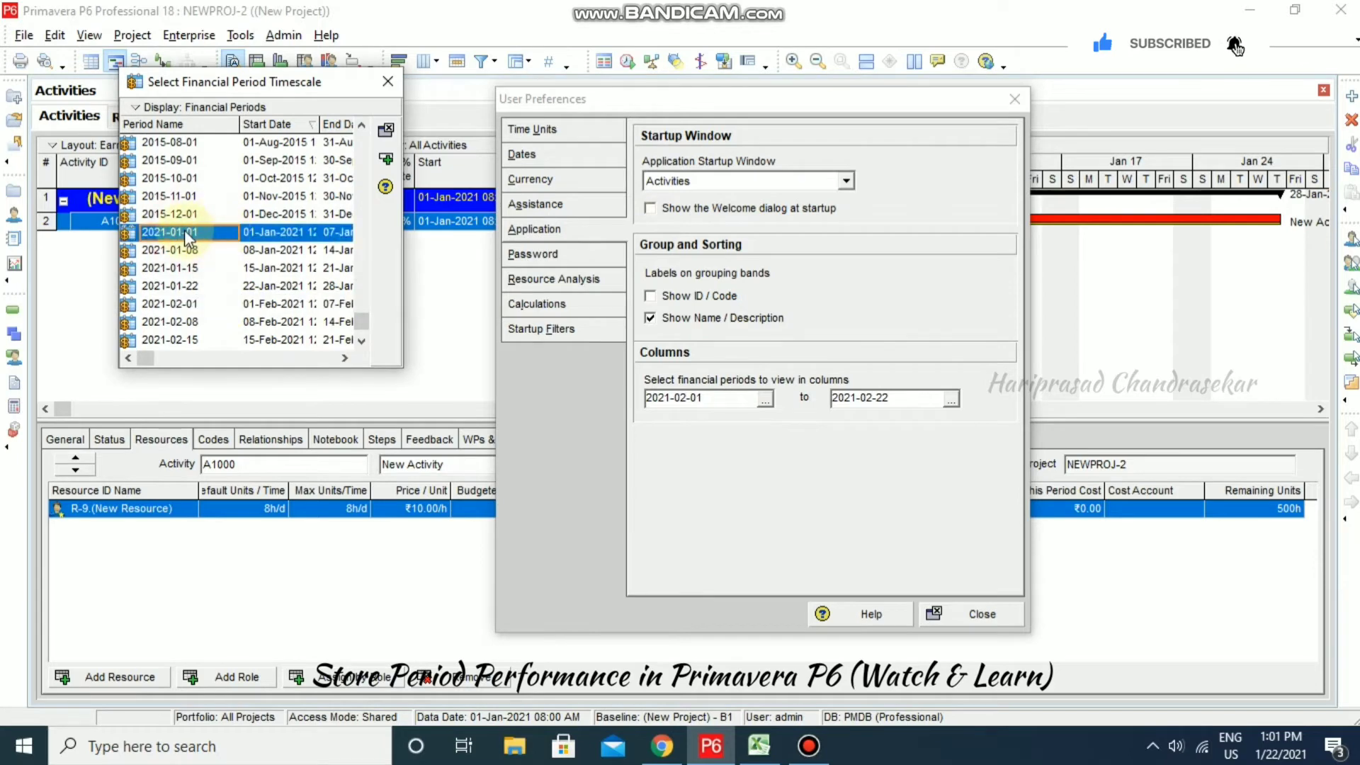
{"action": "left_click", "coordinate": [386, 159]}
- Set the last financial period column to 2021-01-22 and close User Preferences
{"action": "left_click", "coordinate": [952, 401]}
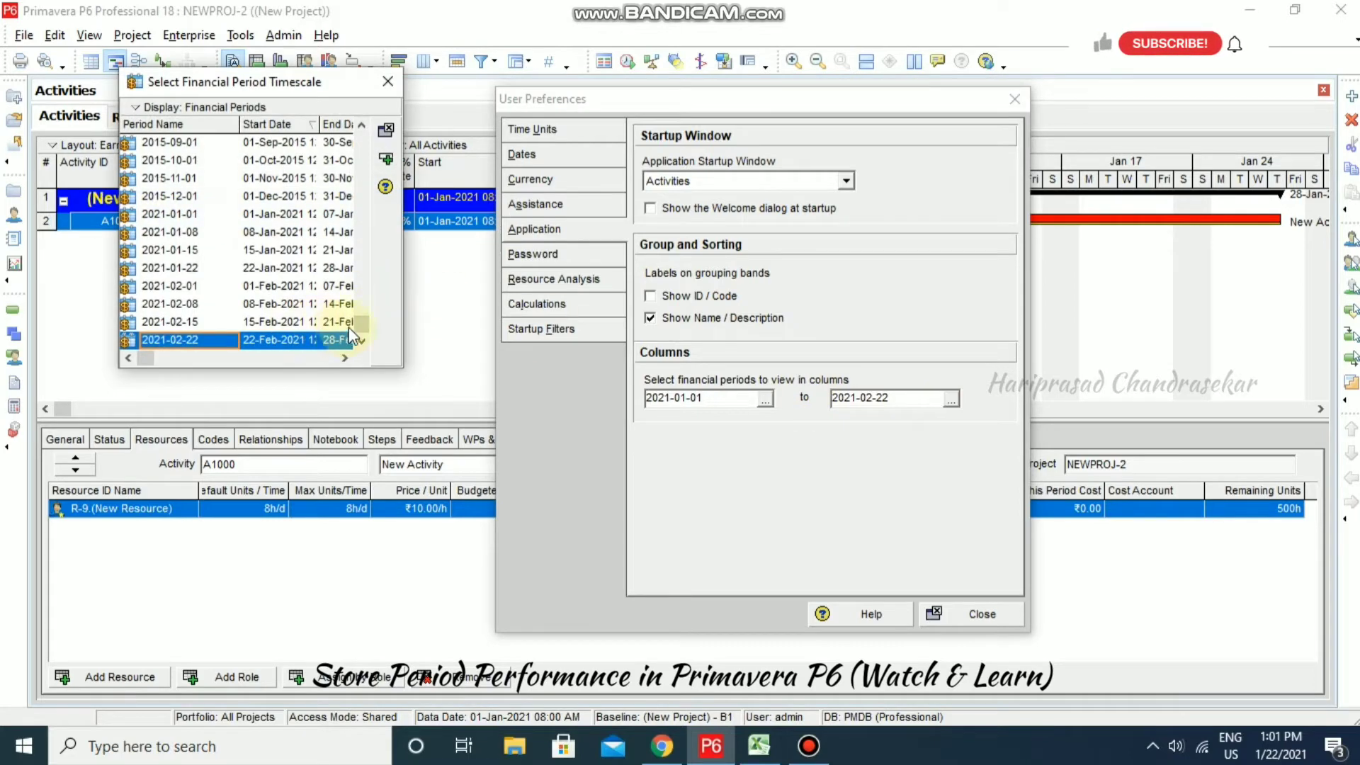
{"action": "left_click", "coordinate": [196, 269]}
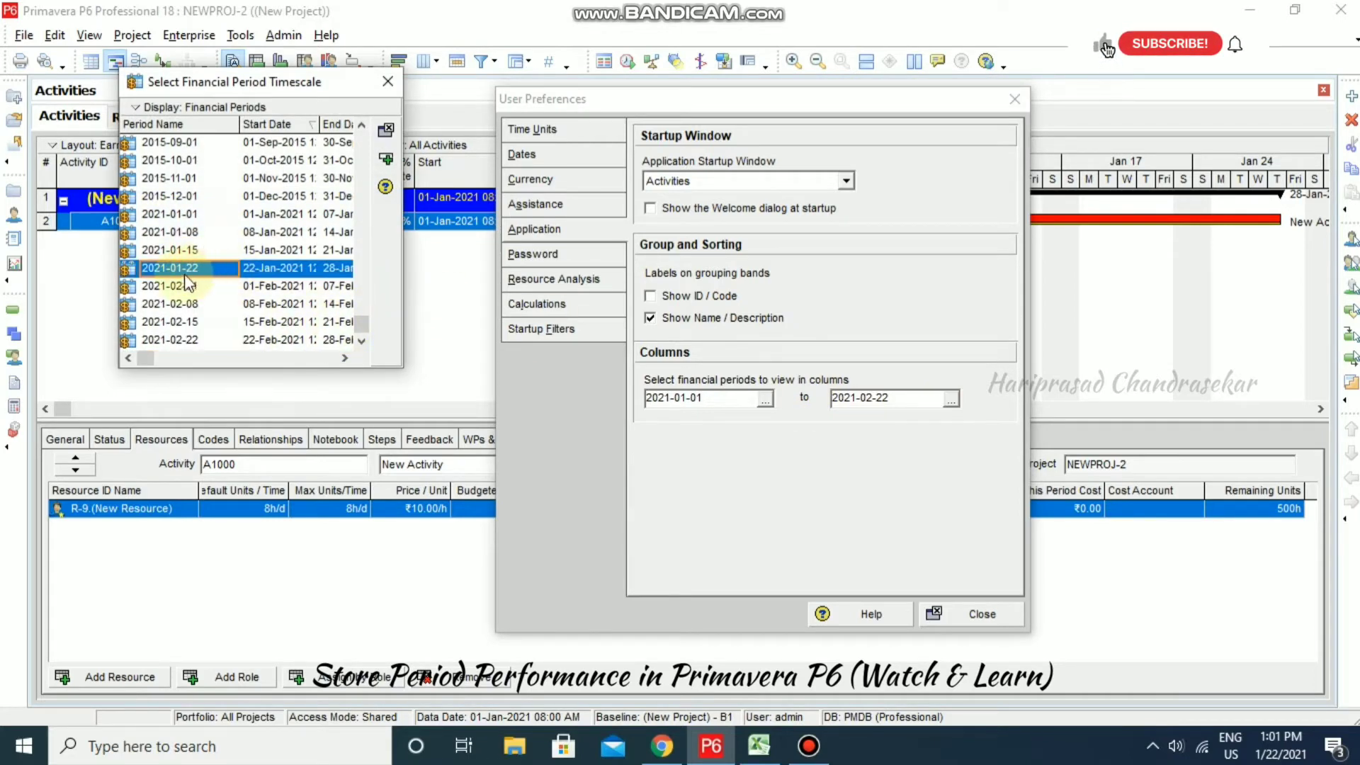
{"action": "left_click", "coordinate": [384, 157]}
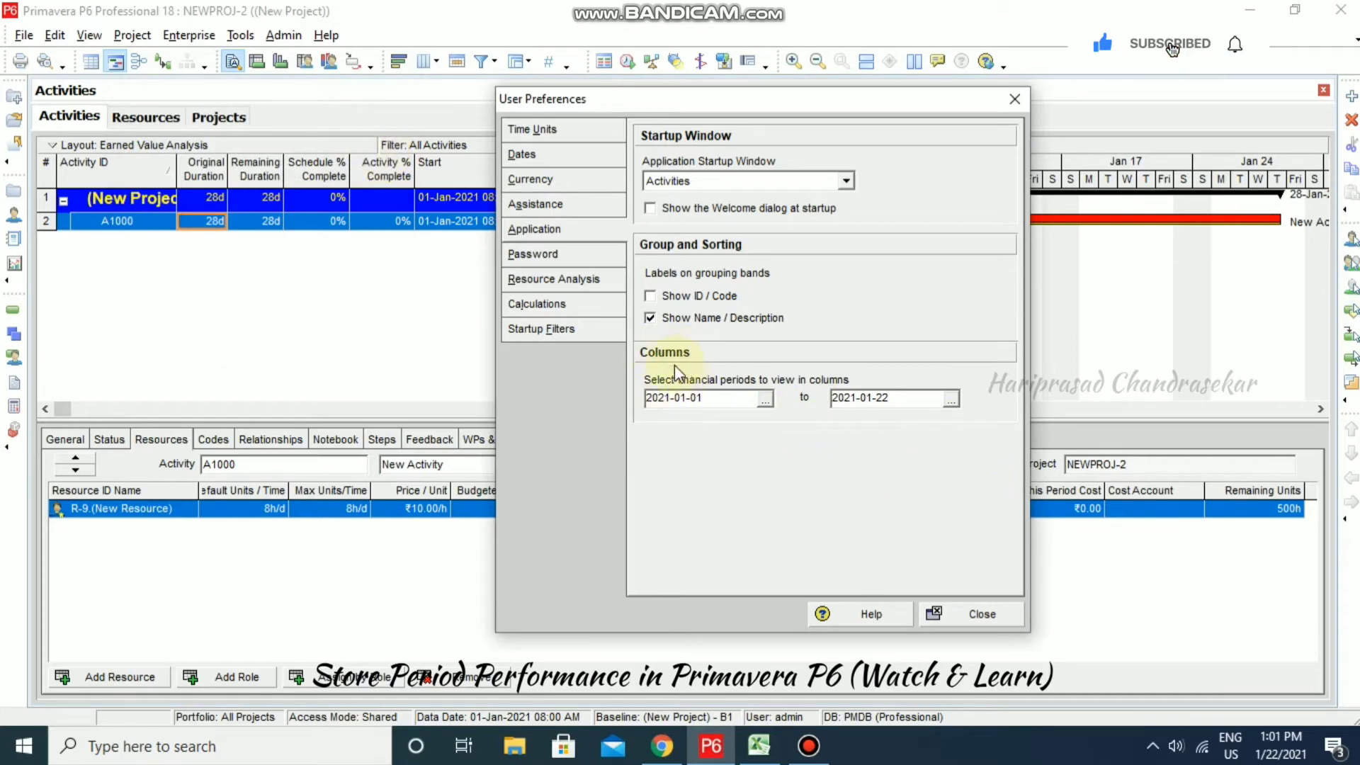
{"action": "left_click", "coordinate": [980, 614]}
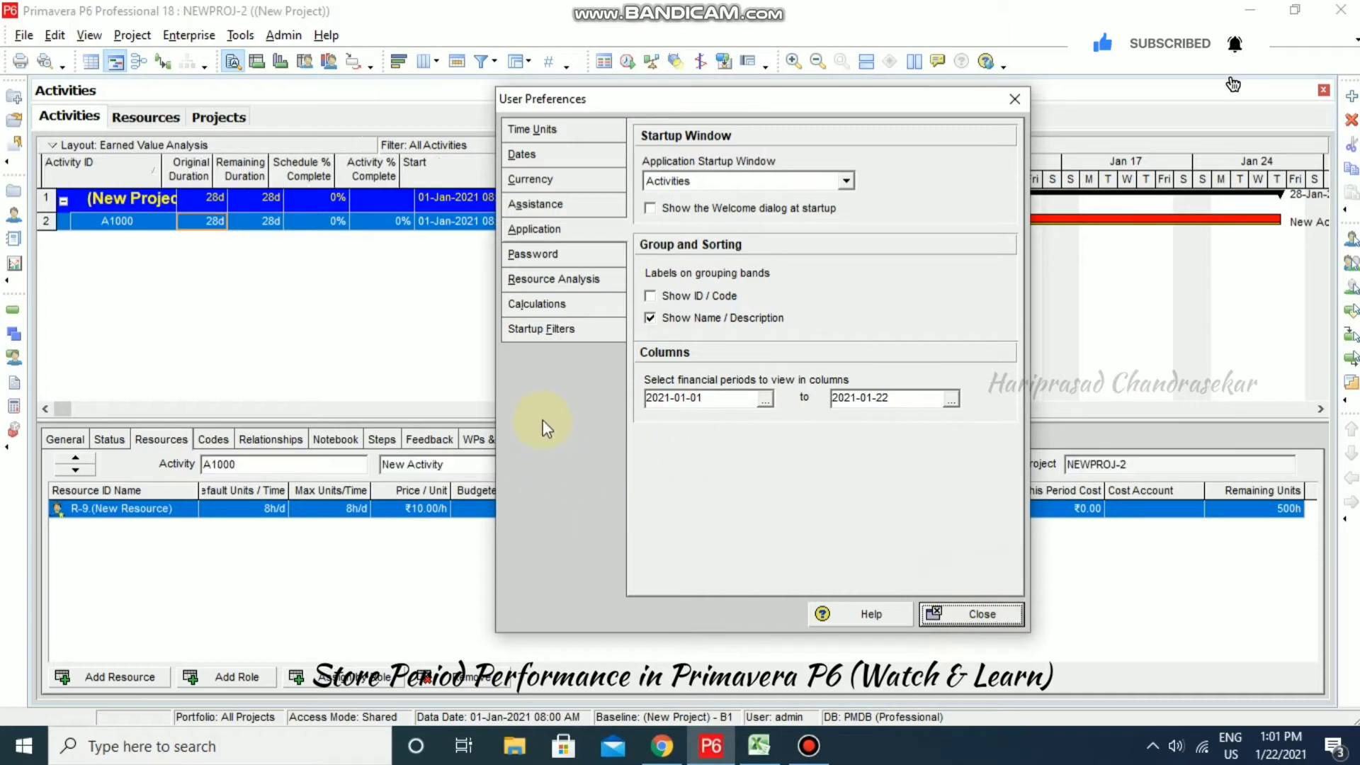
{"action": "left_click", "coordinate": [971, 614]}
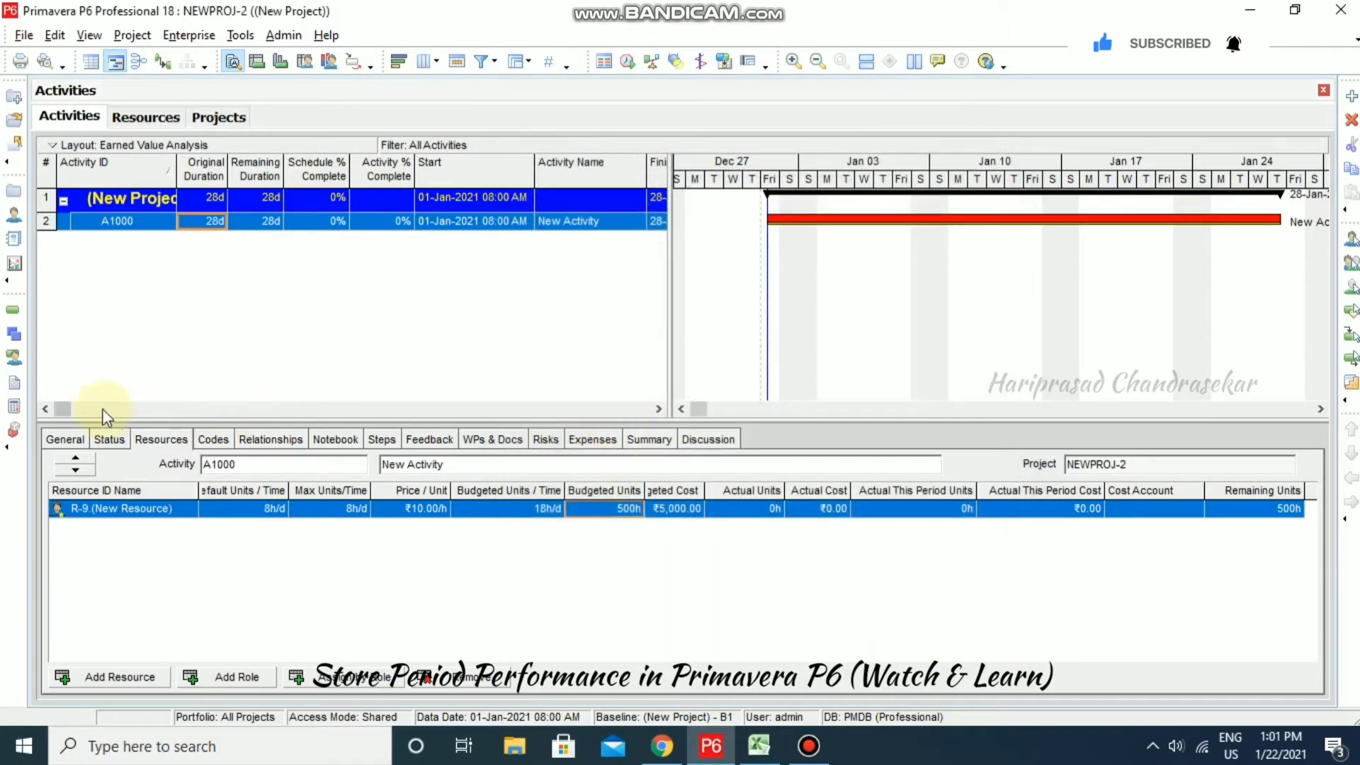
- Open the activity table's column chooser, positioning new columns after Cost Performance Index
{"action": "left_click_drag", "start_coordinate": [63, 409], "coordinate": [643, 408]}
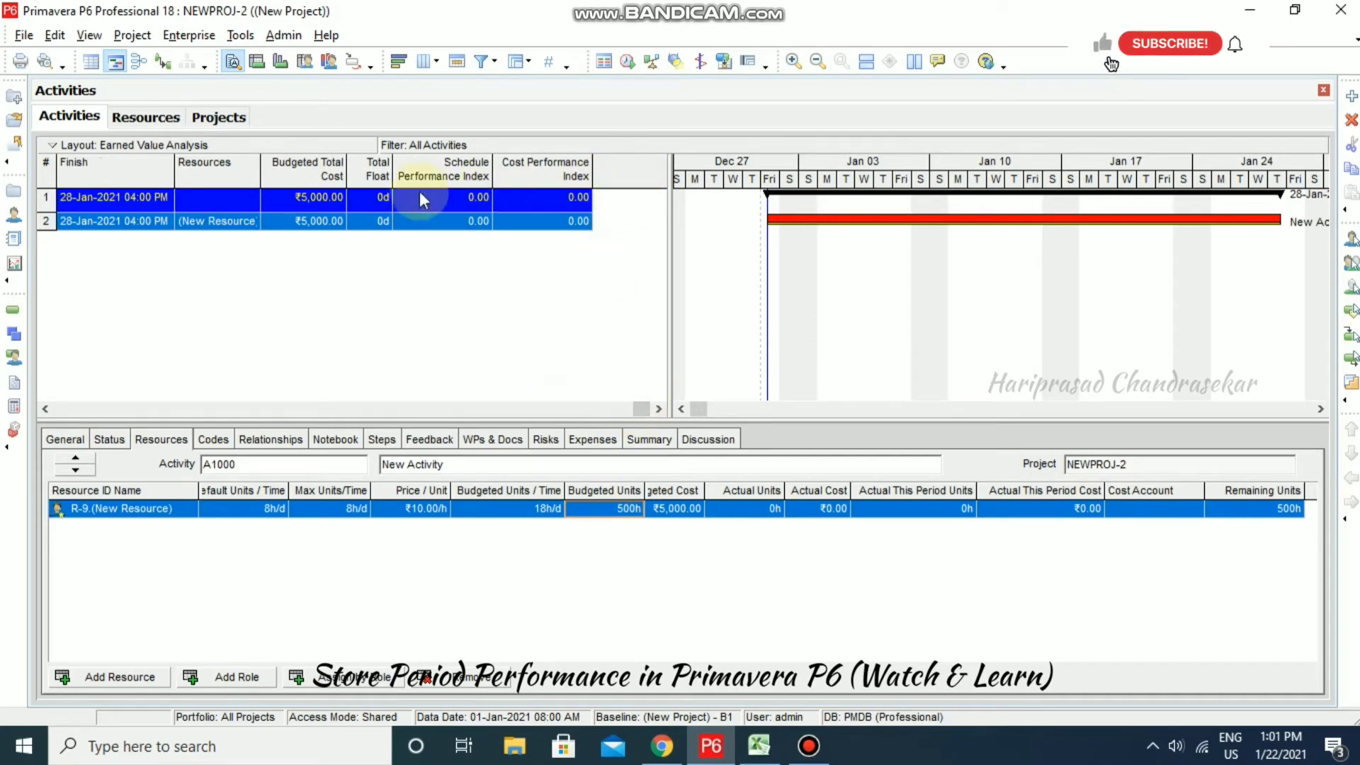
{"action": "right_click", "coordinate": [644, 172]}
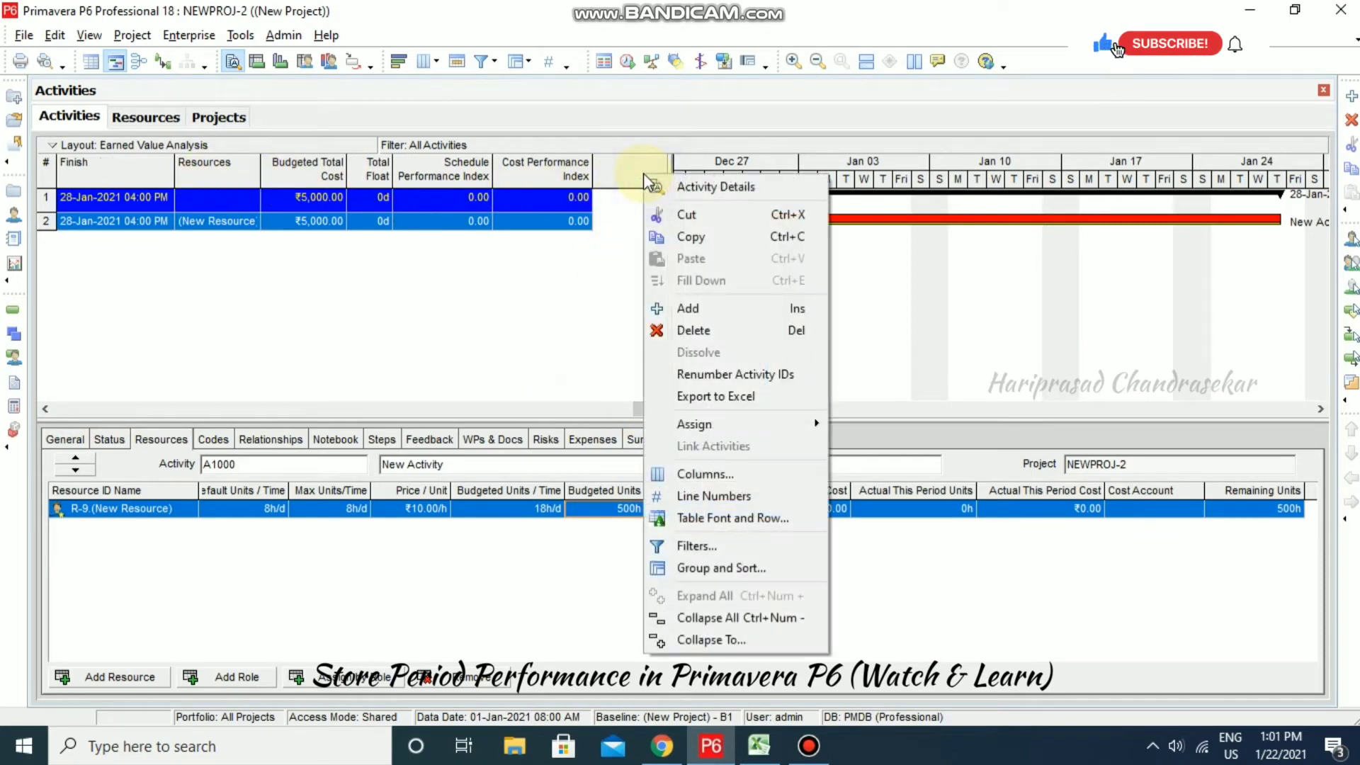
{"action": "left_click", "coordinate": [743, 474]}
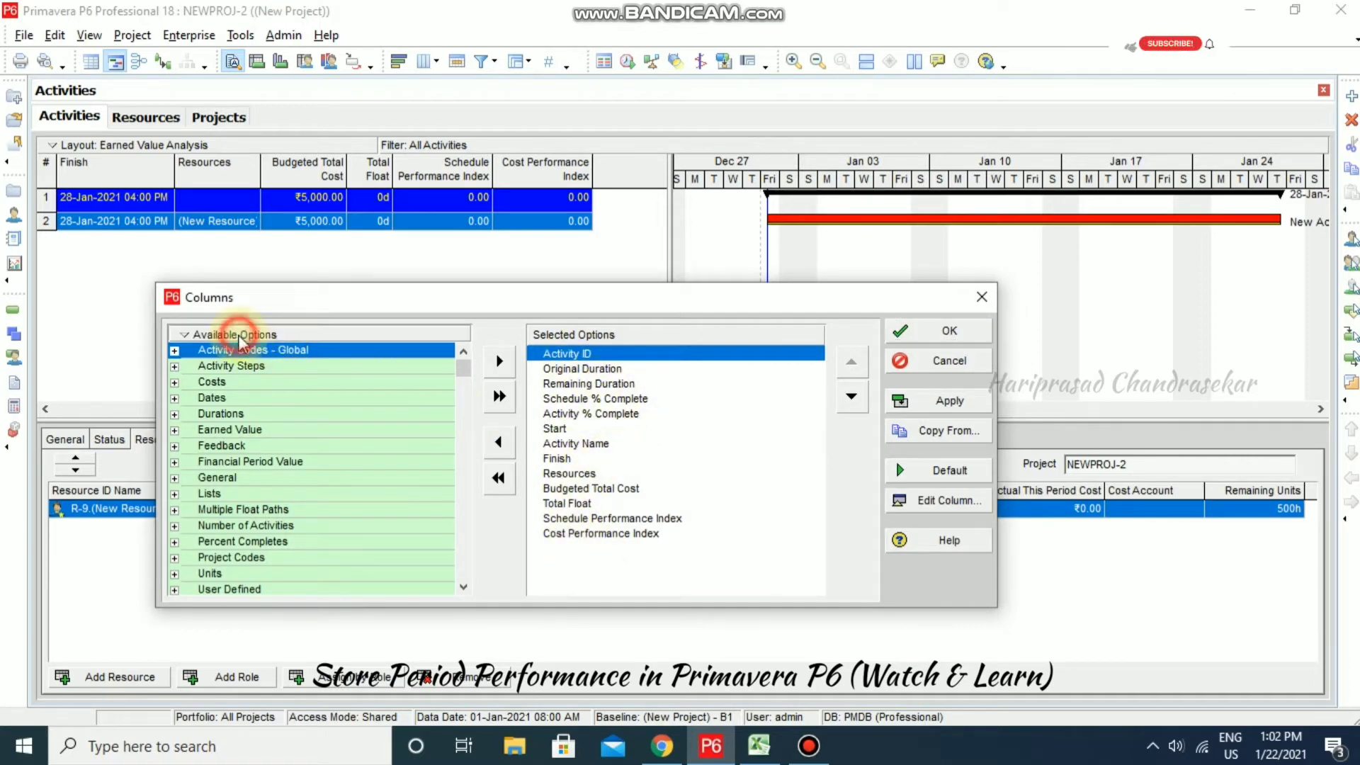
{"action": "right_click", "coordinate": [265, 333]}
{"action": "left_click", "coordinate": [269, 333]}
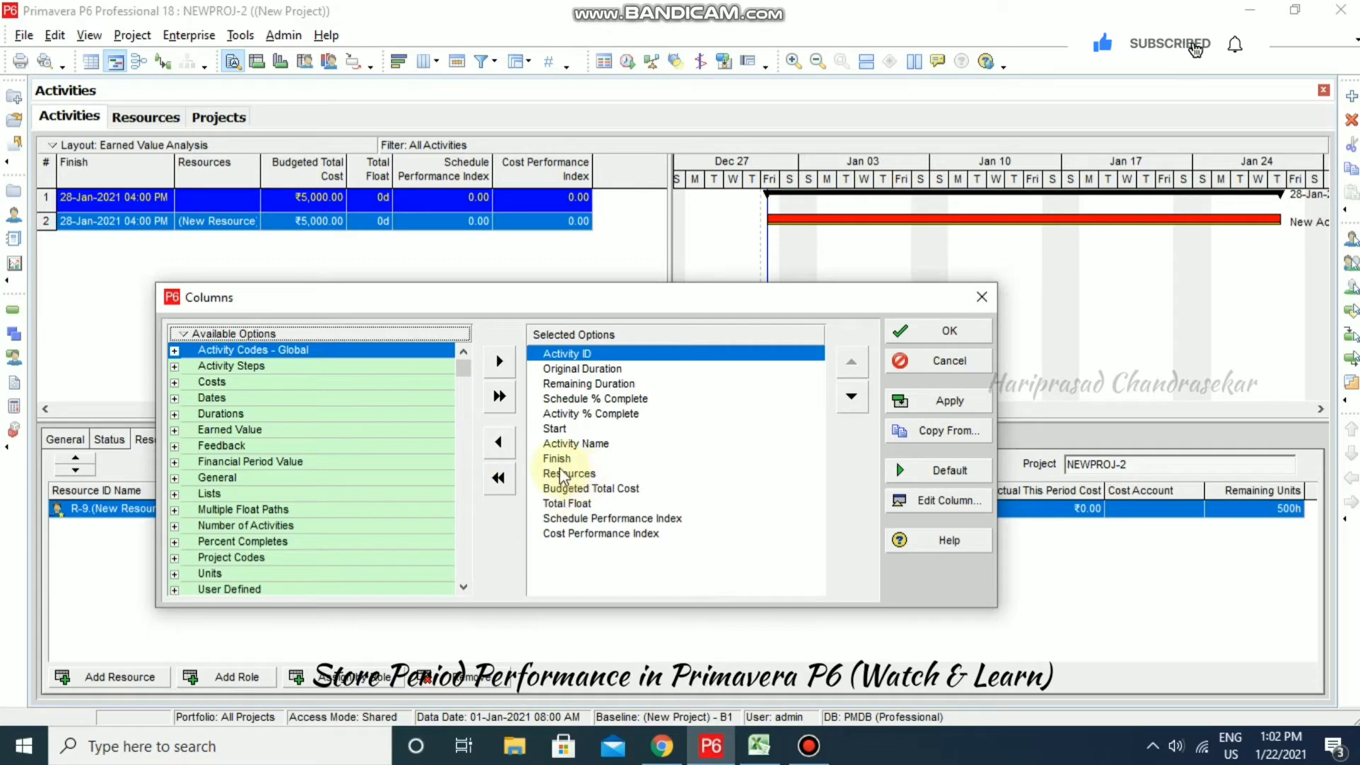
{"action": "left_click", "coordinate": [599, 536]}
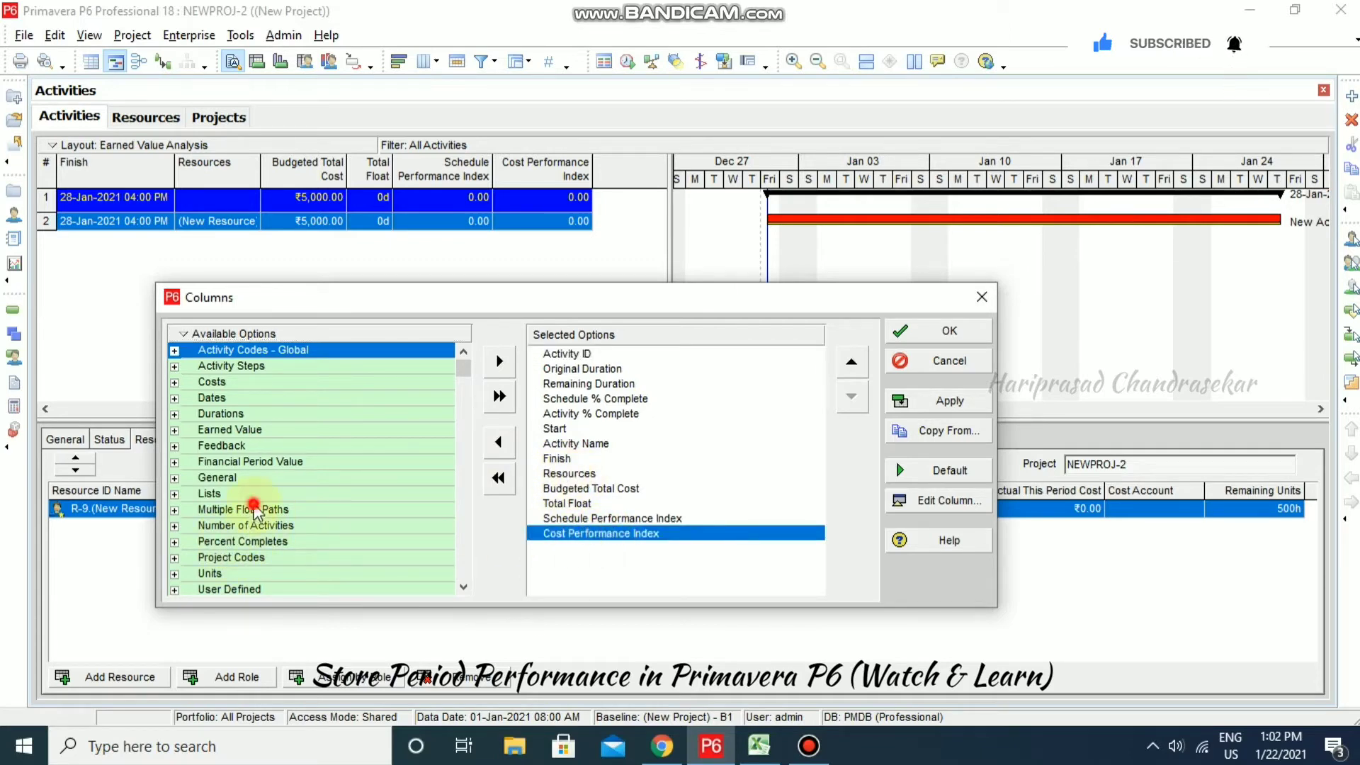
- Add the 2021-01-15 and 2021-01-22 Financial Period Value columns and apply them
{"action": "left_click", "coordinate": [254, 510]}
{"action": "left_click", "coordinate": [244, 464]}
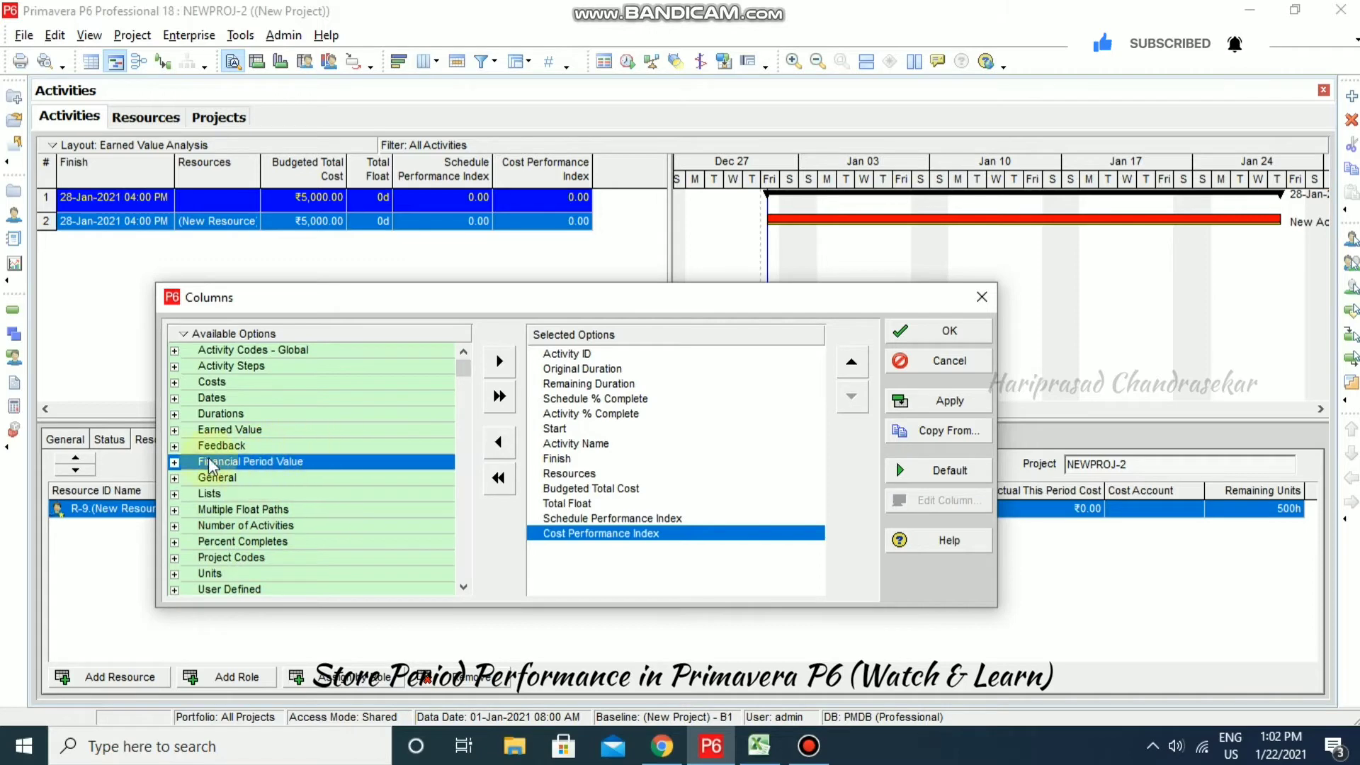
{"action": "left_click", "coordinate": [174, 462]}
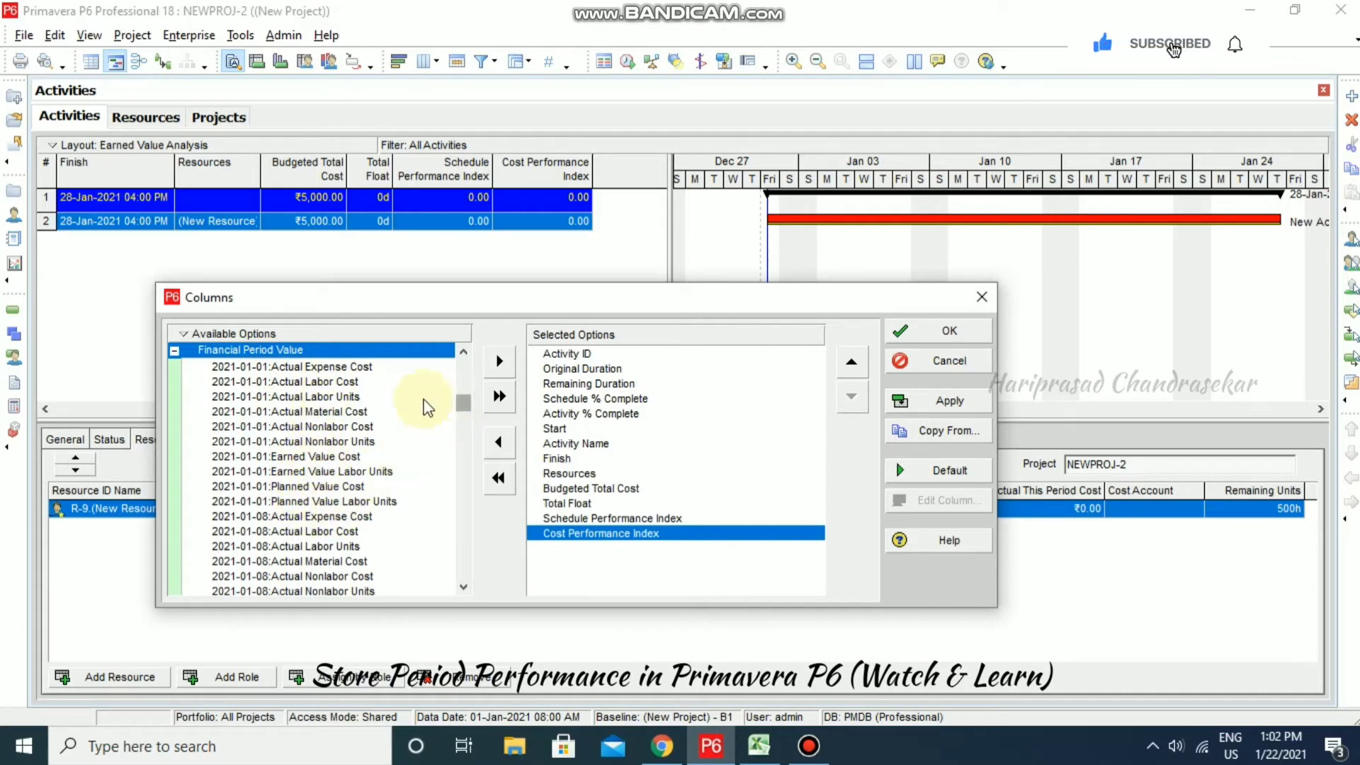
{"action": "scroll", "coordinate": [291, 552], "scroll_direction": "down", "scroll_amount": 2}
{"action": "scroll", "coordinate": [291, 557], "scroll_direction": "down", "scroll_amount": 7}
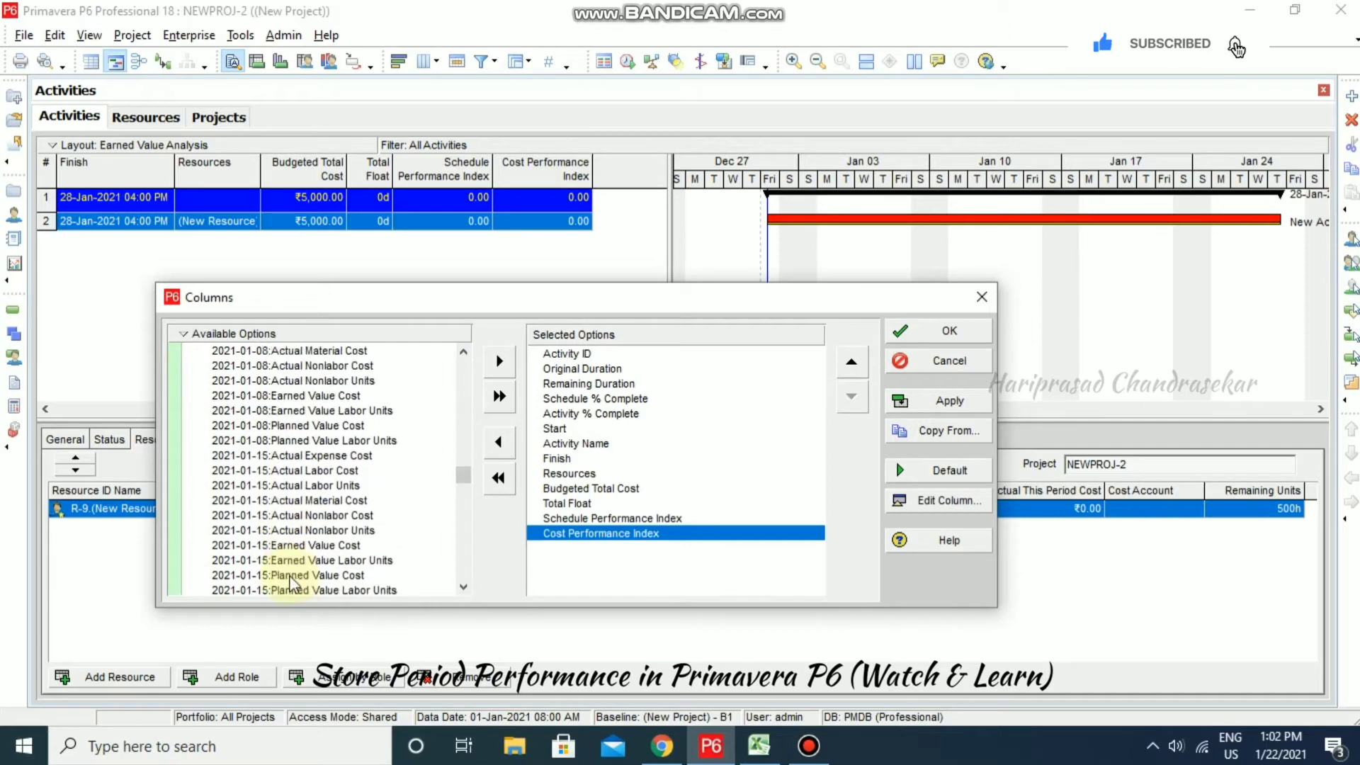
{"action": "left_click", "coordinate": [291, 576], "text": "shift"}
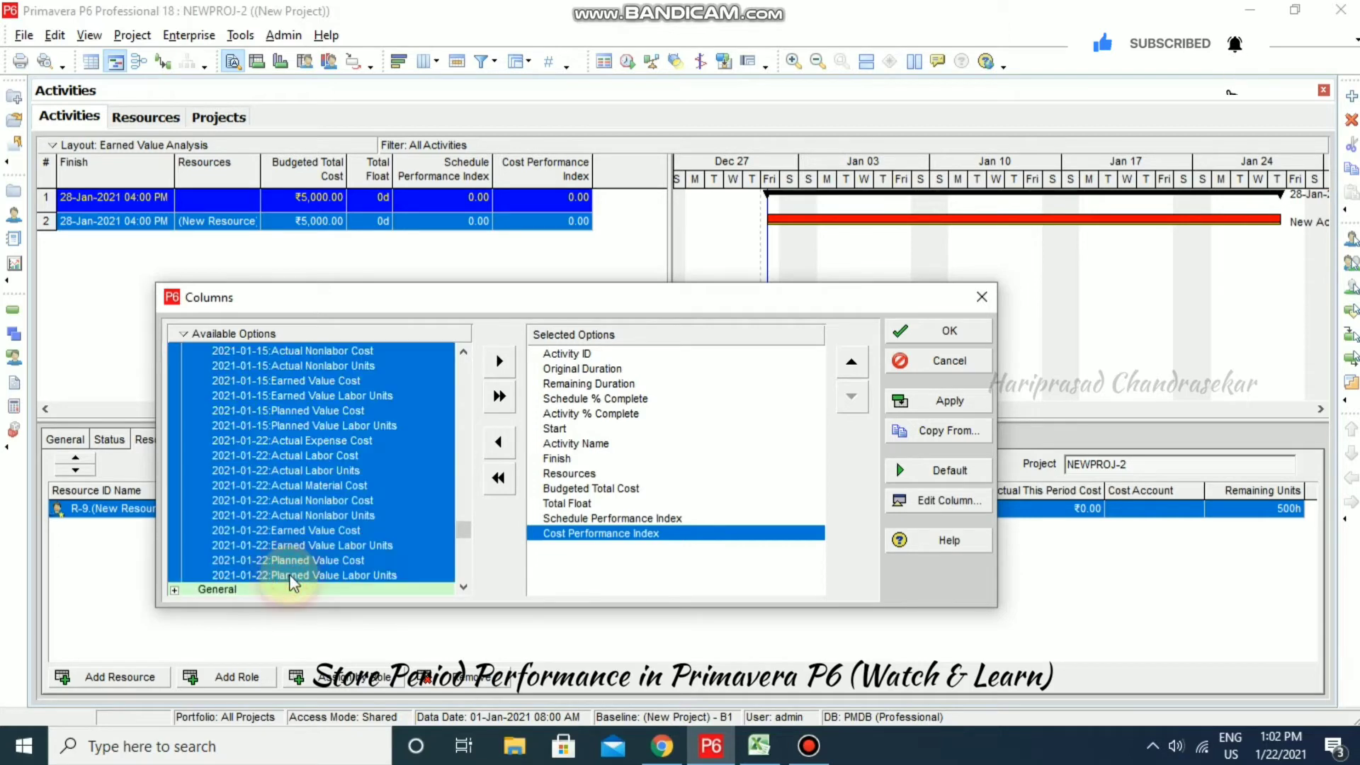
{"action": "left_click", "coordinate": [500, 363]}
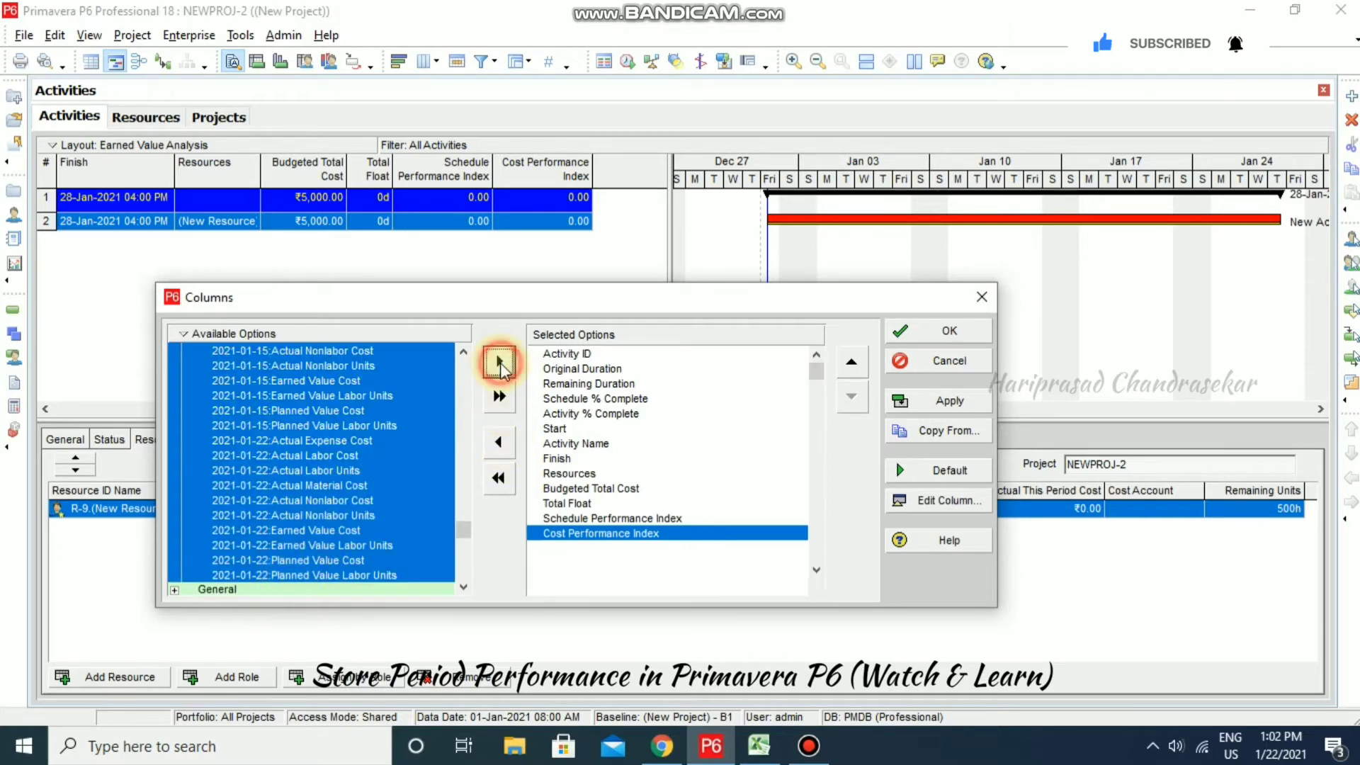
{"action": "left_click", "coordinate": [939, 402]}
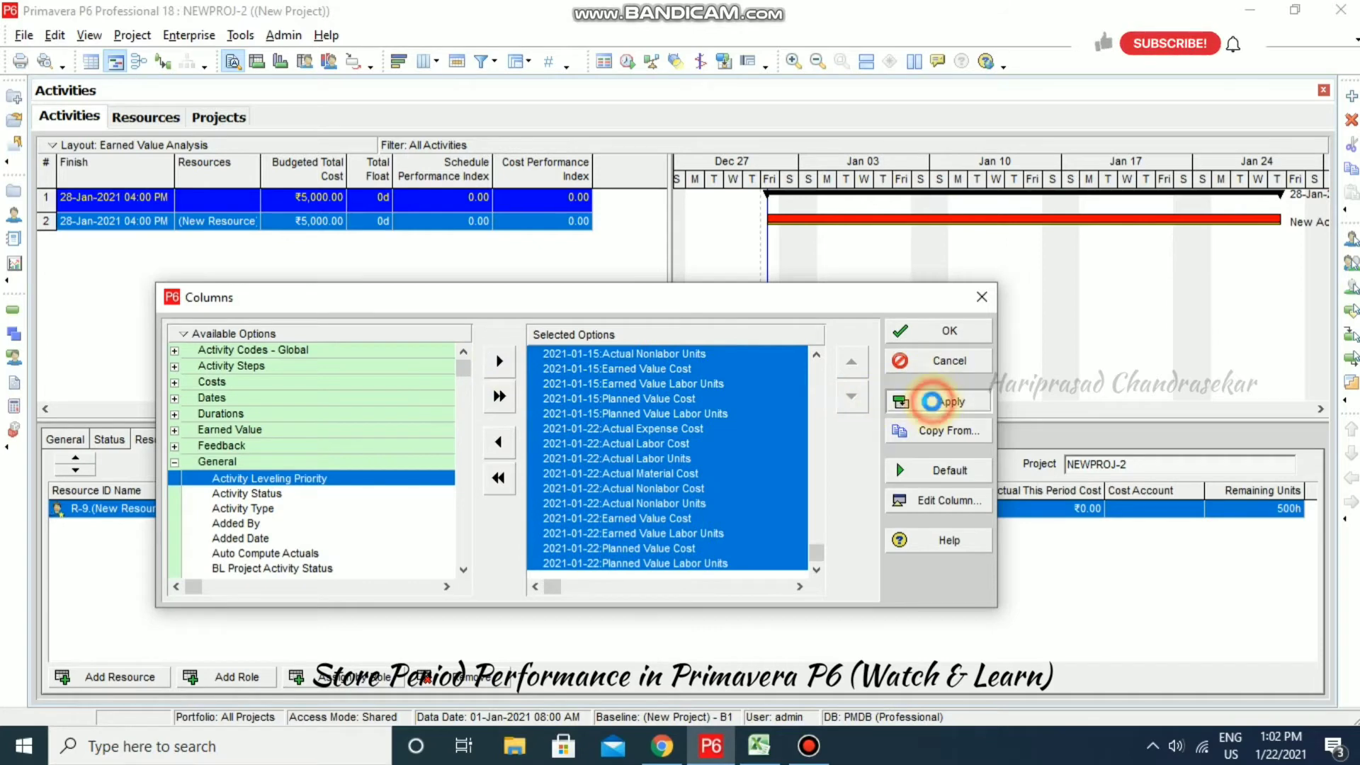
{"action": "left_click", "coordinate": [919, 334]}
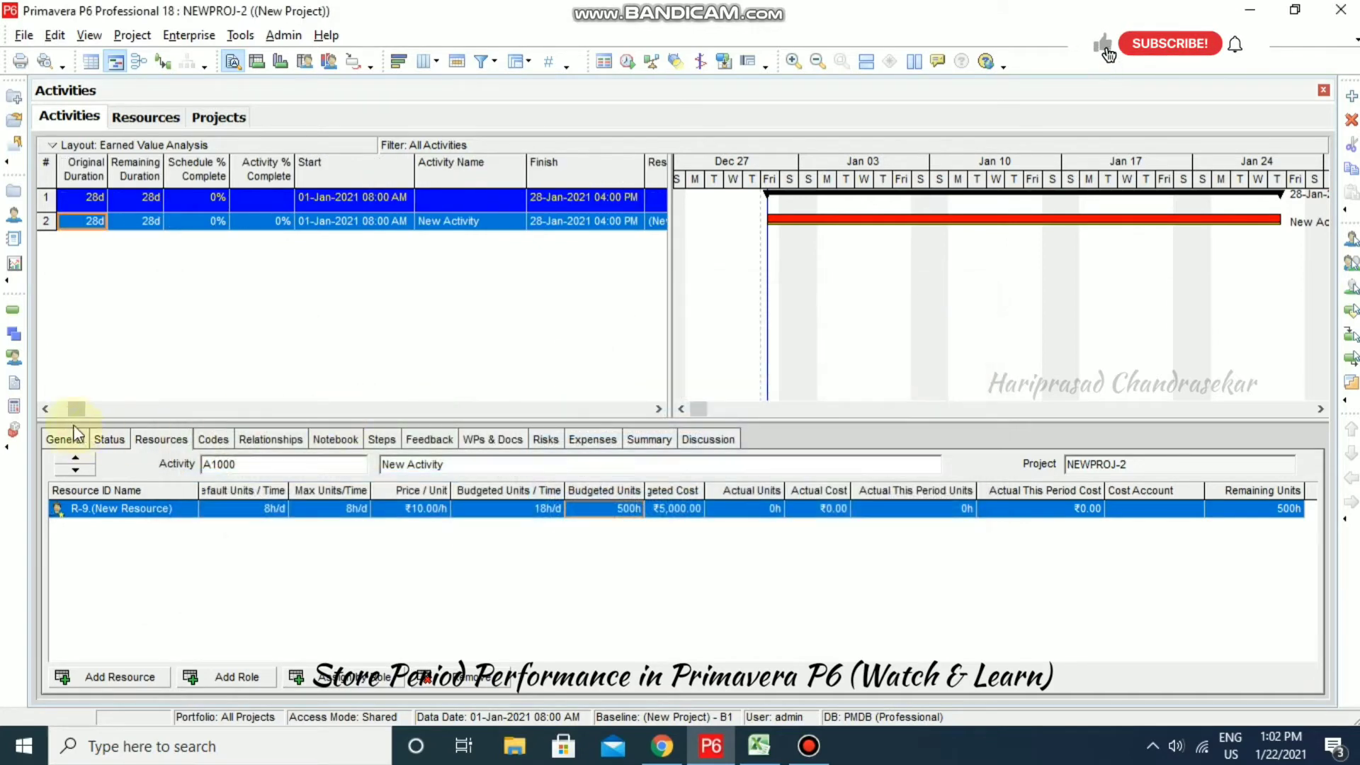
{"action": "left_click_drag", "start_coordinate": [78, 410], "coordinate": [656, 409]}
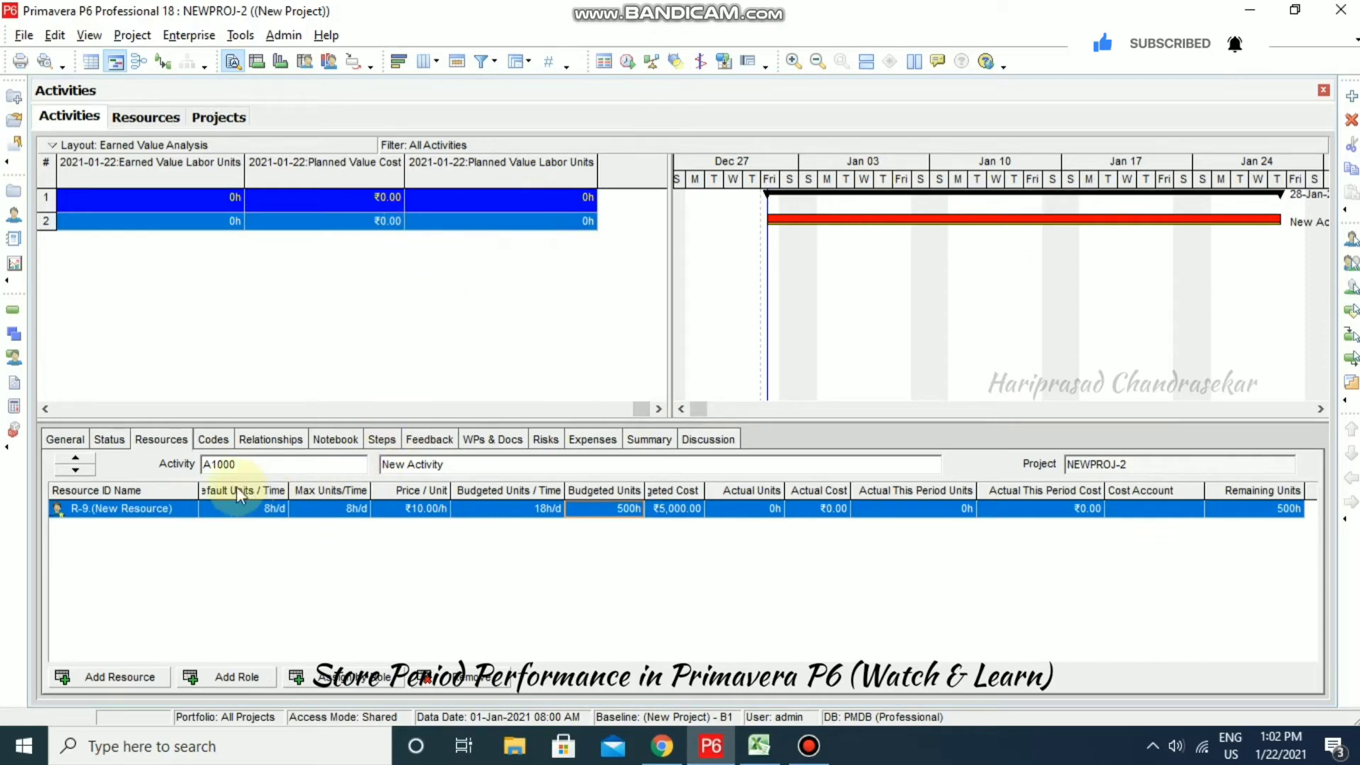
{"action": "left_click", "coordinate": [112, 440]}
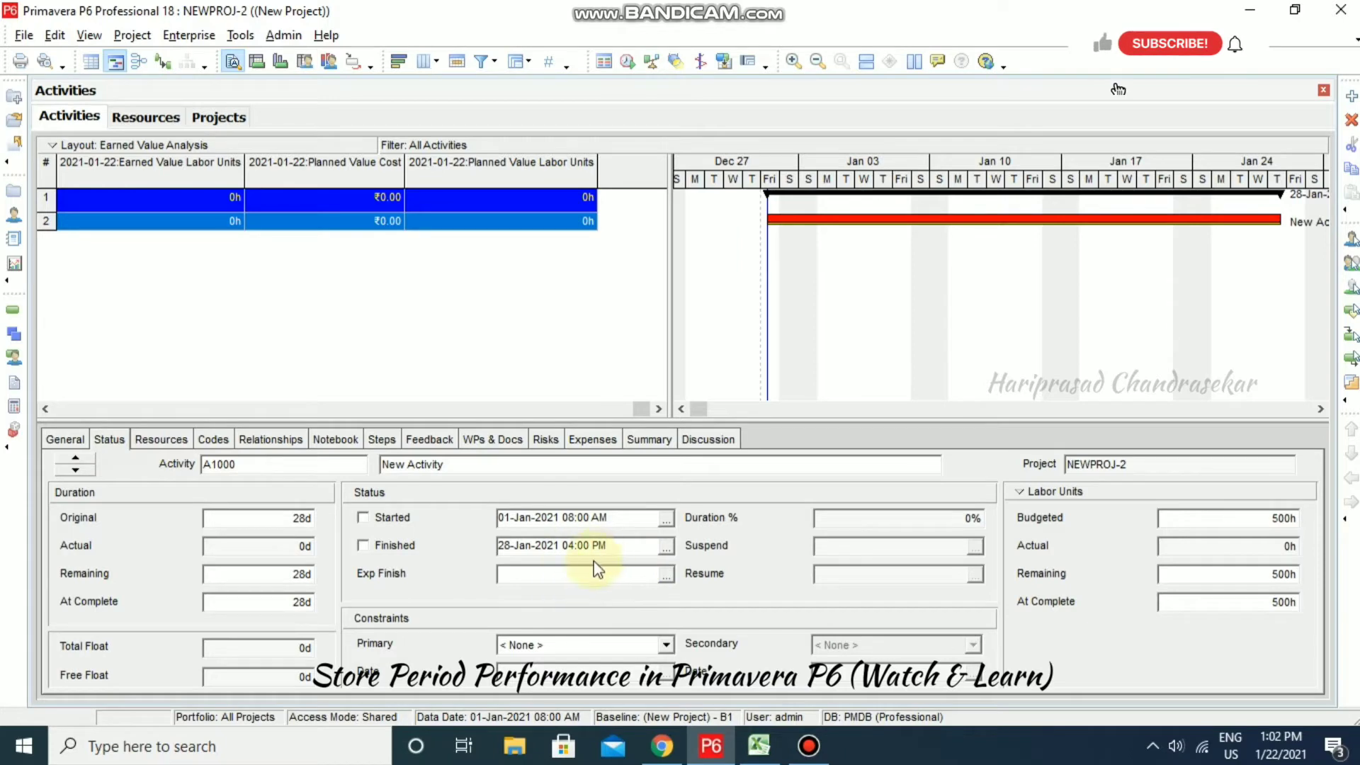
{"action": "left_click", "coordinate": [240, 36]}
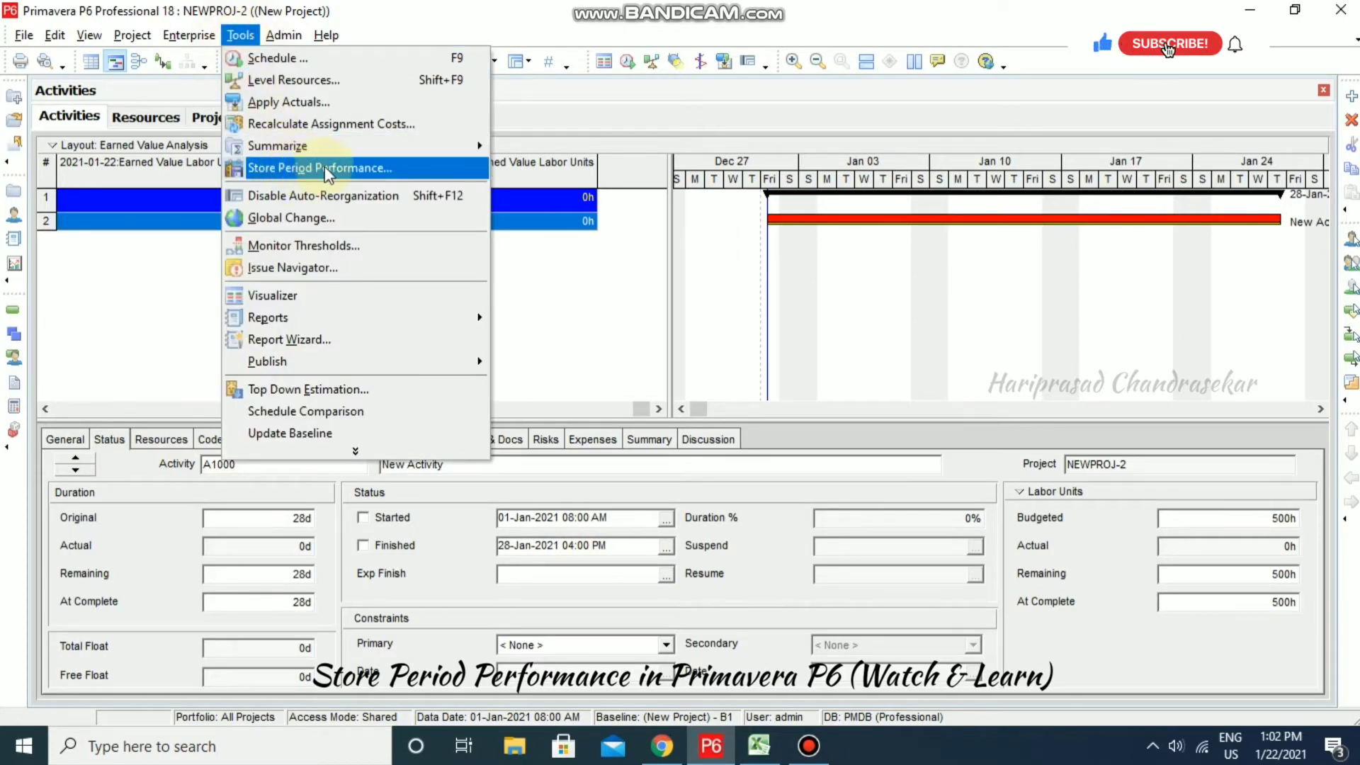
{"action": "left_click", "coordinate": [169, 301]}
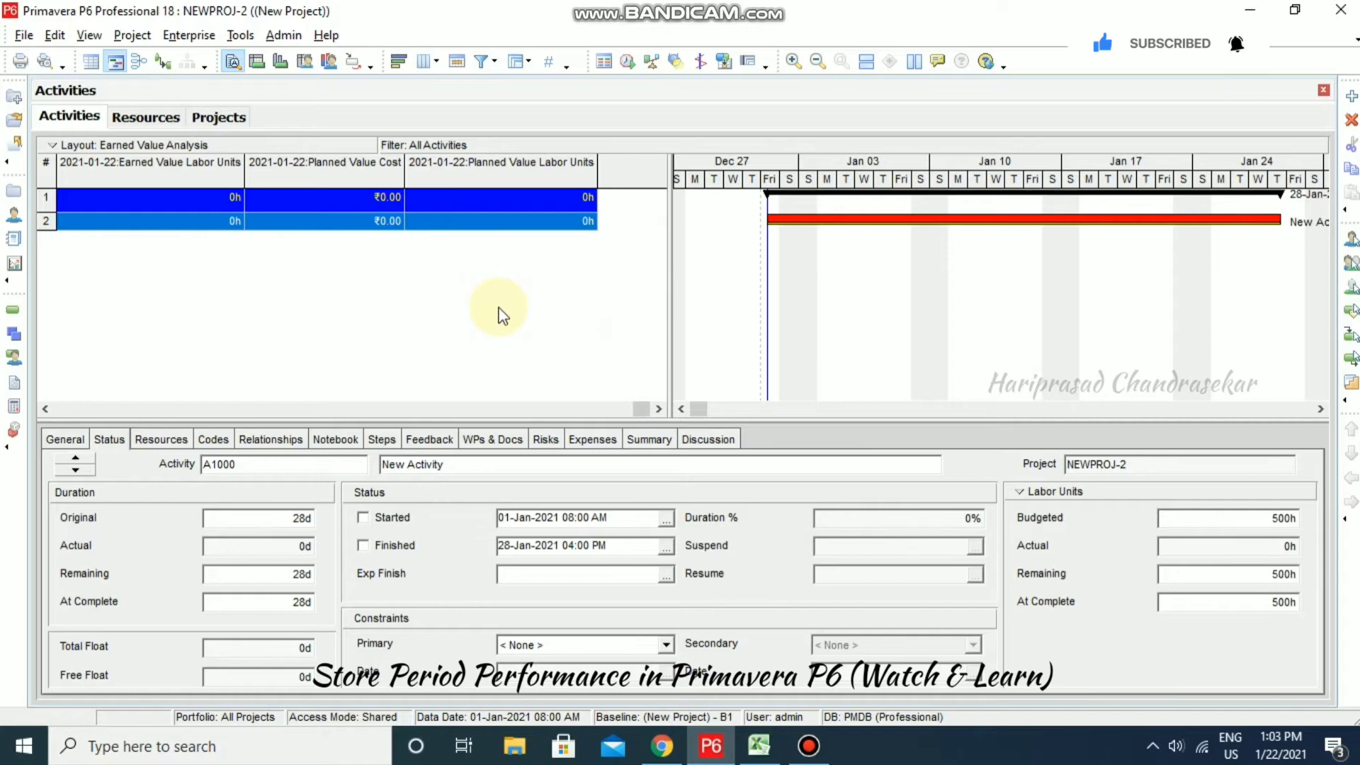
- Mark A1000 as started with Duration % 25, checking the Excel sheet along the way
{"action": "left_click", "coordinate": [371, 519]}
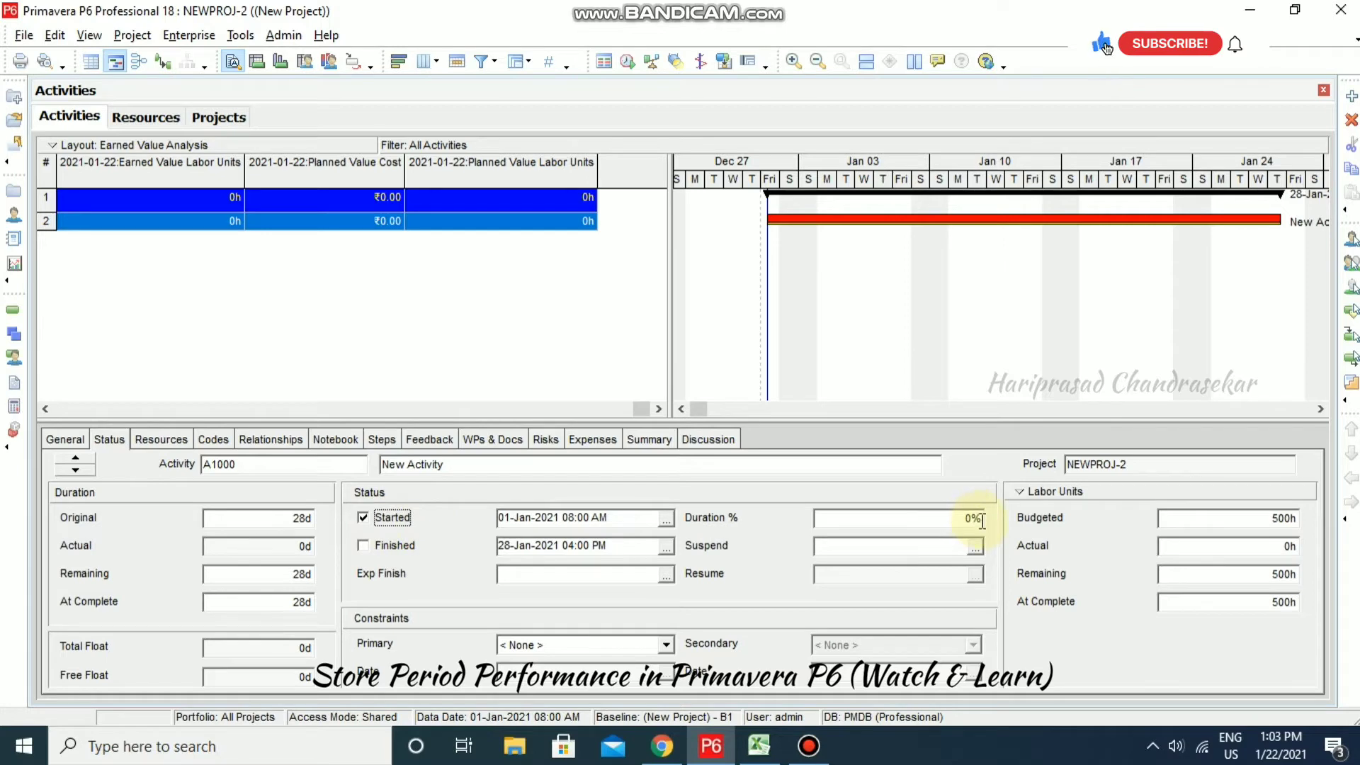
{"action": "left_click_drag", "start_coordinate": [977, 523], "coordinate": [802, 525]}
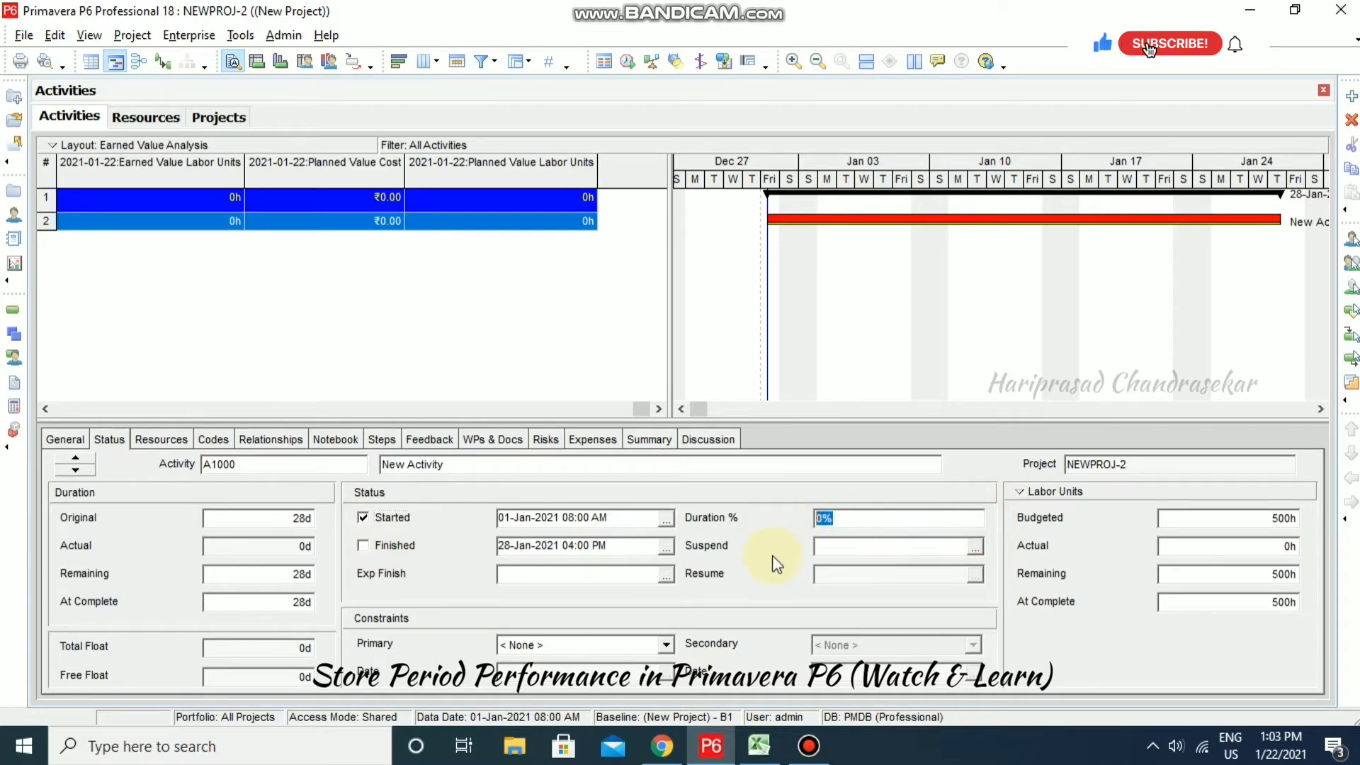
{"action": "left_click", "coordinate": [759, 746]}
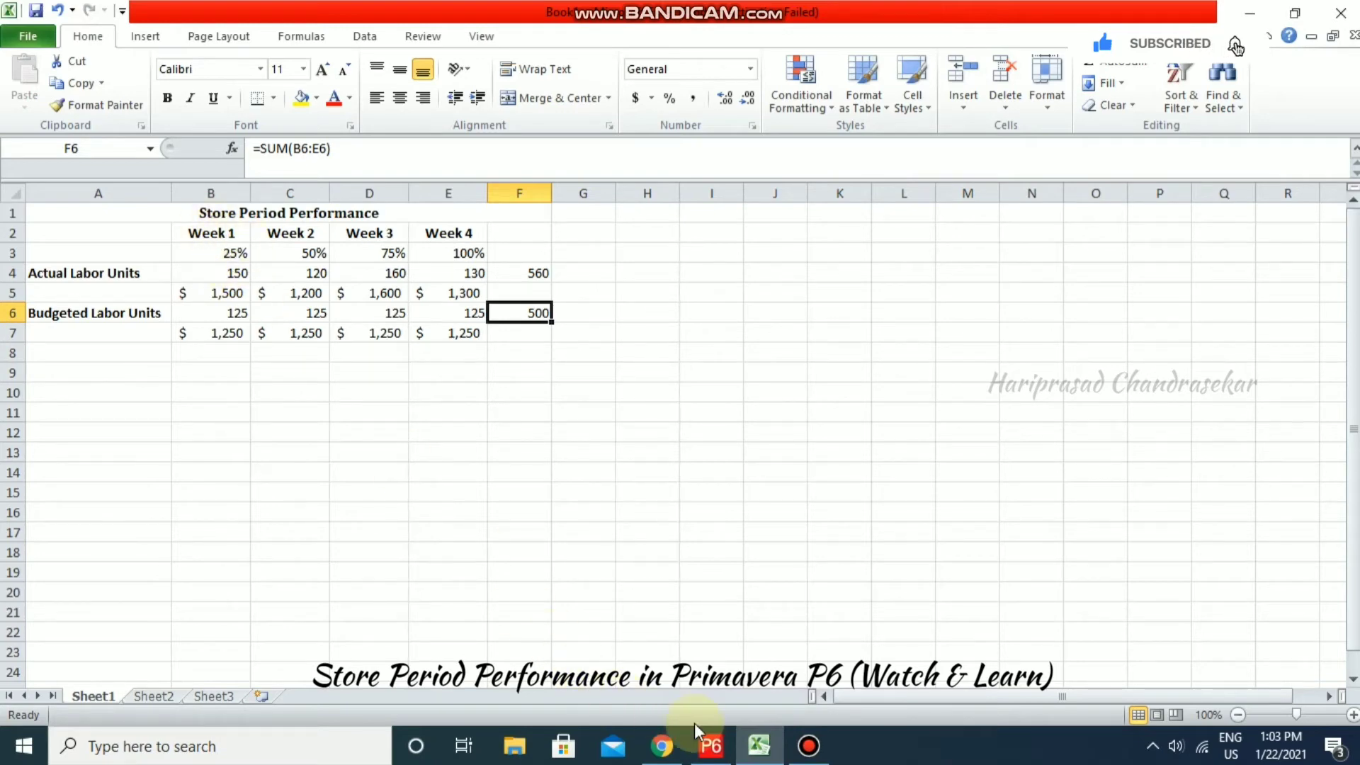
{"action": "left_click", "coordinate": [758, 746]}
{"action": "type", "text": "25"}
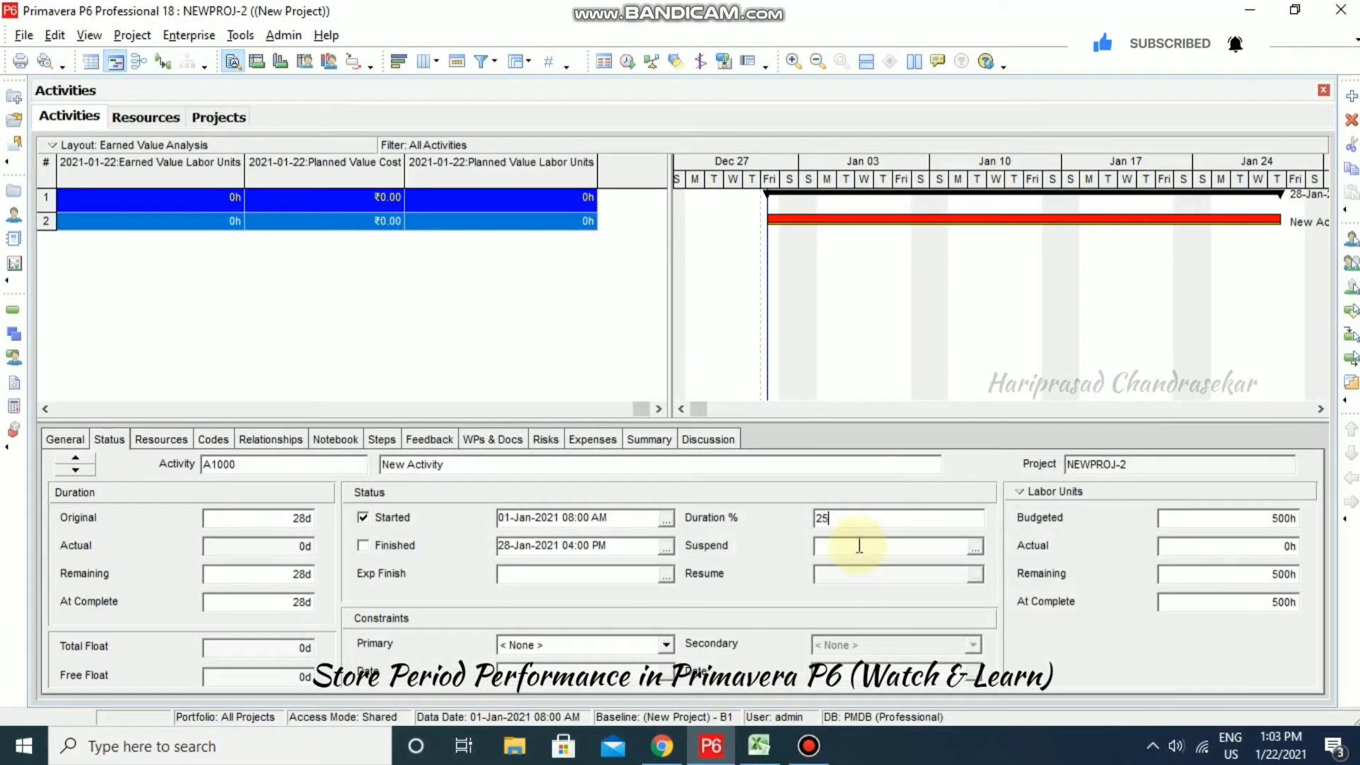
{"action": "left_click", "coordinate": [844, 552]}
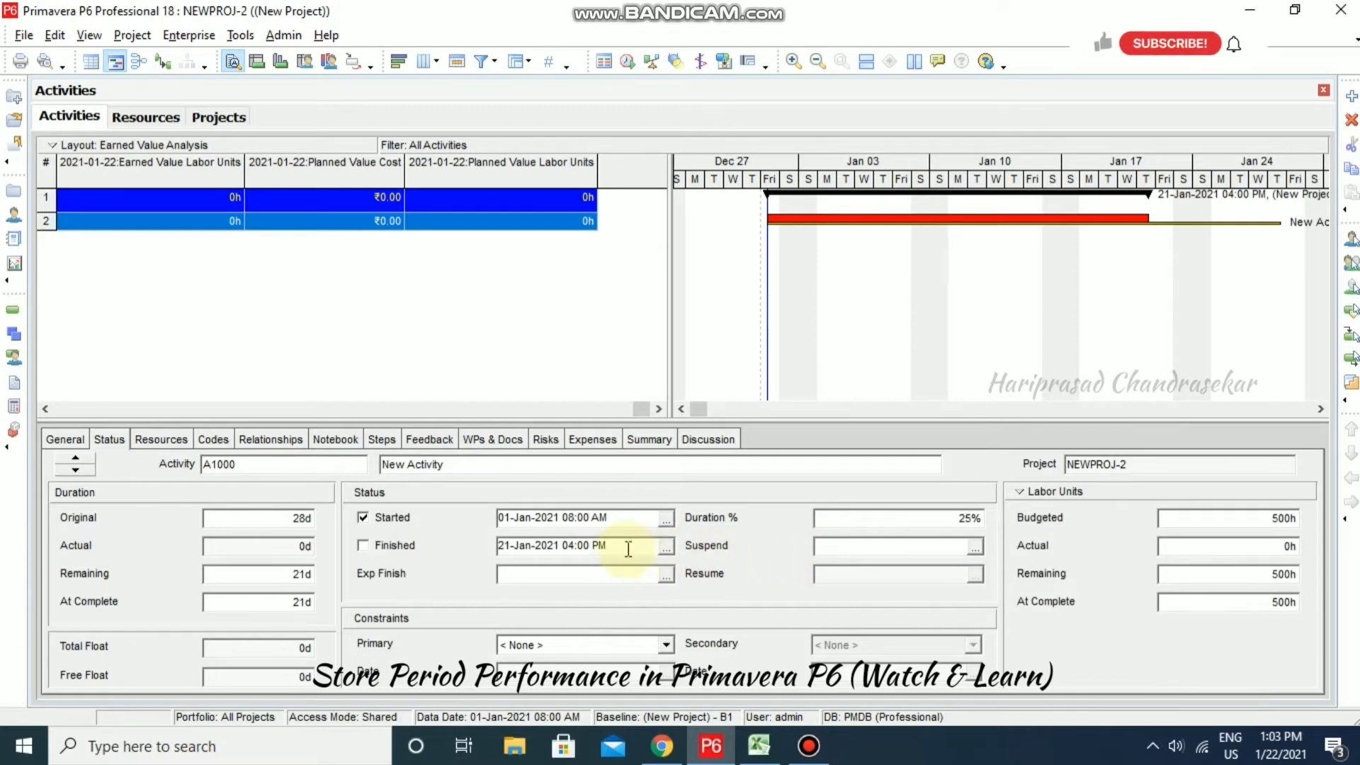
{"action": "left_click", "coordinate": [626, 62]}
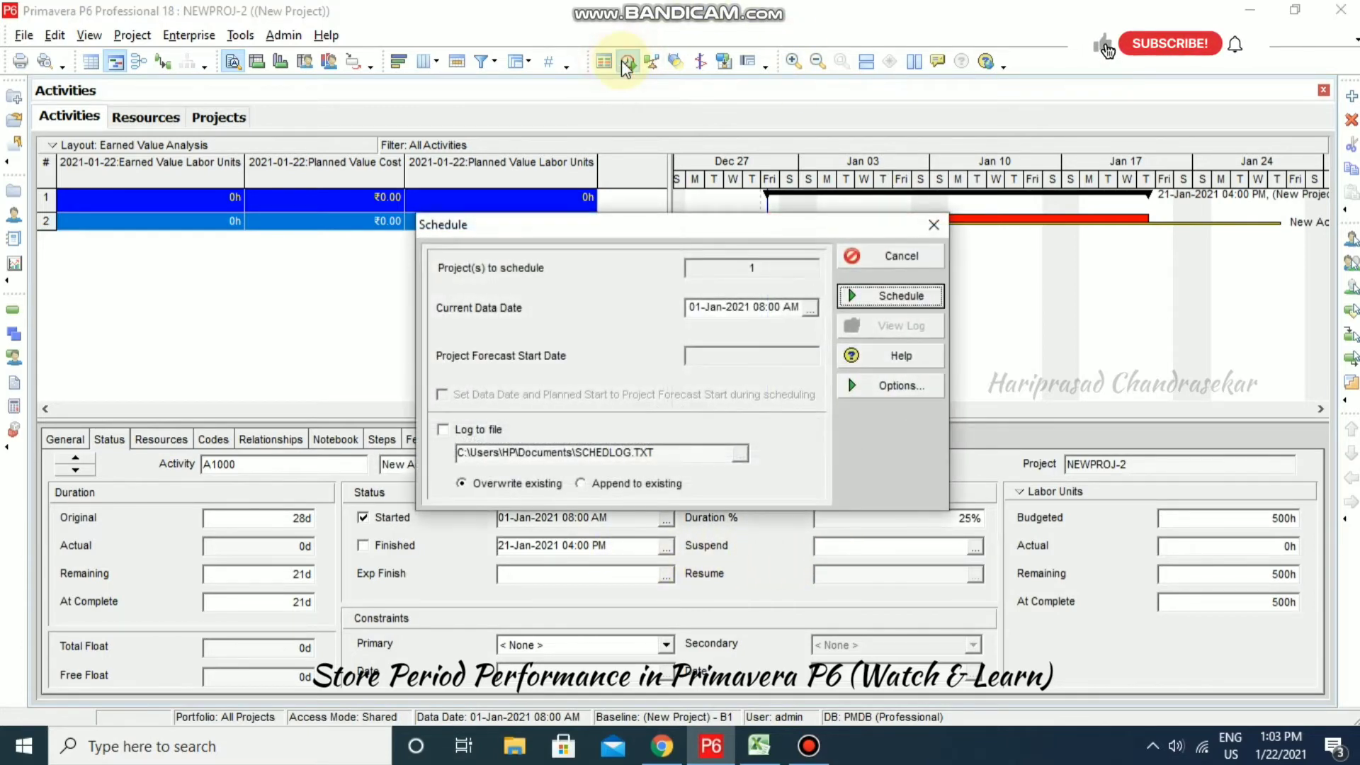
- Reschedule NEWPROJ-2 with a data date of 07-Jan-2021 04:00 PM
{"action": "left_click", "coordinate": [818, 306]}
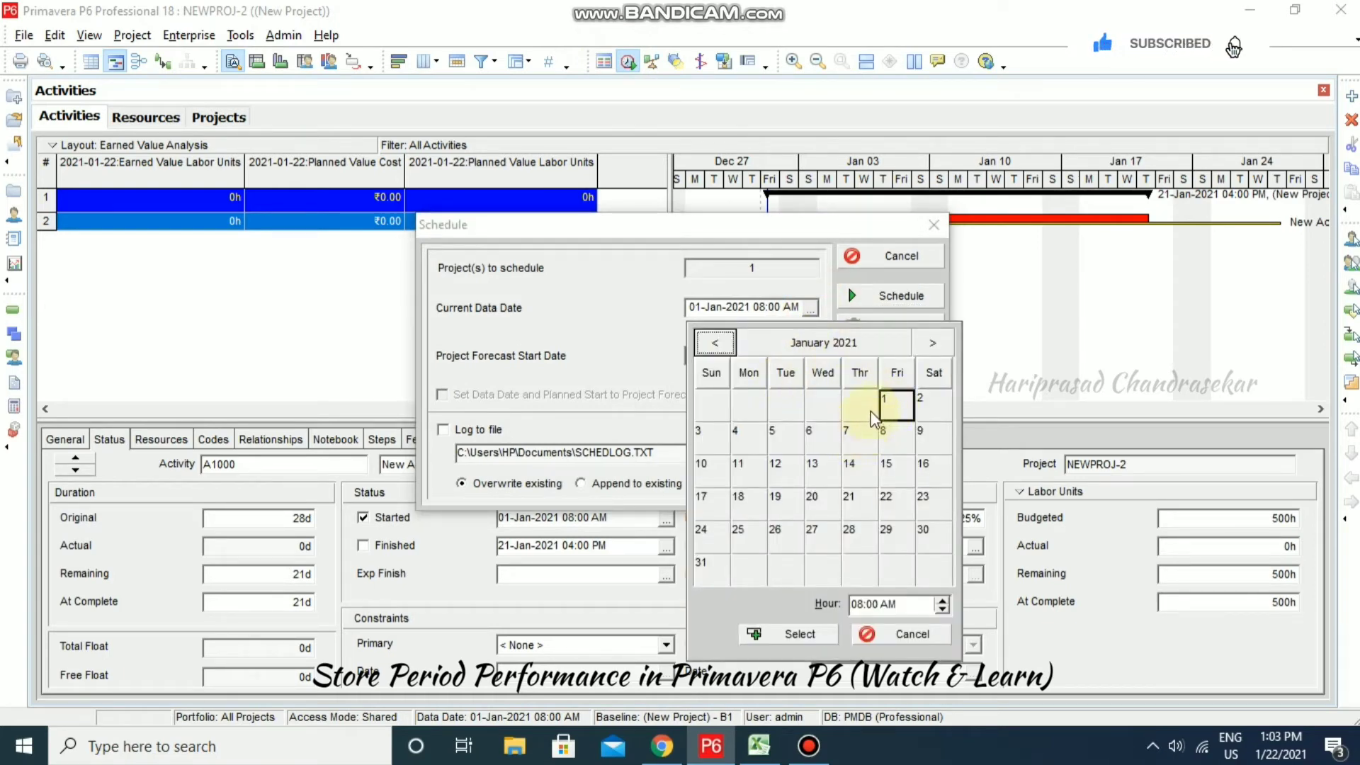
{"action": "left_click", "coordinate": [862, 439]}
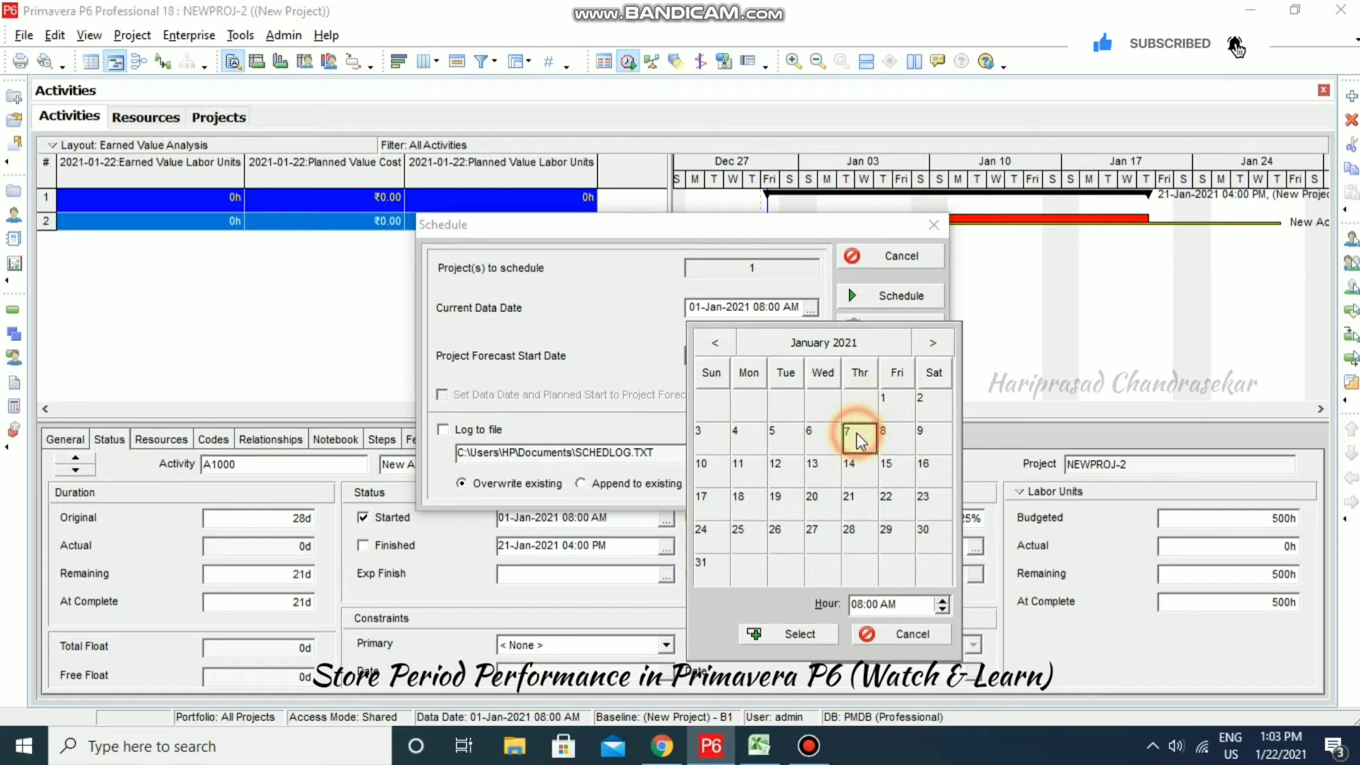
{"action": "left_click", "coordinate": [943, 600]}
{"action": "left_click", "coordinate": [943, 600]}
{"action": "left_click", "coordinate": [943, 601]}
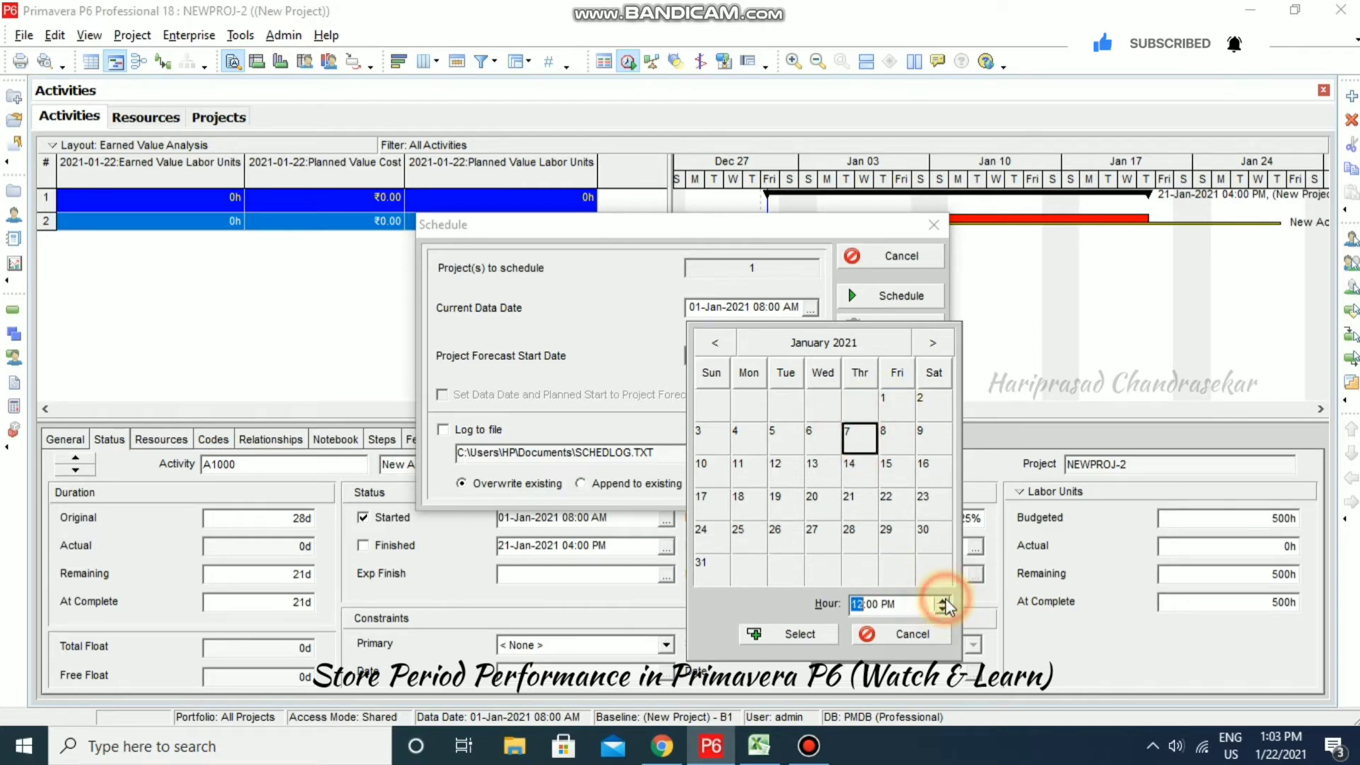
{"action": "left_click", "coordinate": [943, 600]}
{"action": "left_click", "coordinate": [943, 600]}
{"action": "left_click", "coordinate": [943, 600]}
{"action": "left_click", "coordinate": [943, 600]}
{"action": "left_click", "coordinate": [943, 600]}
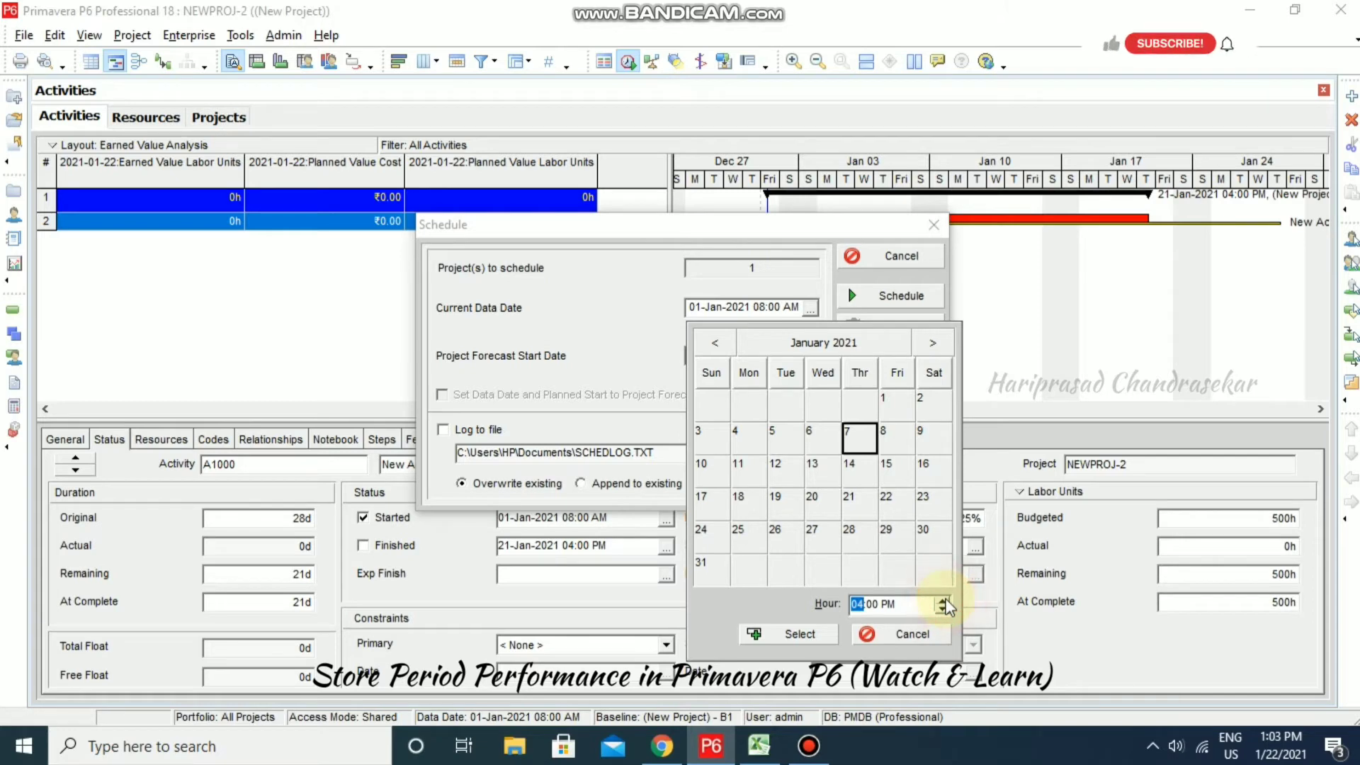
{"action": "left_click", "coordinate": [800, 635]}
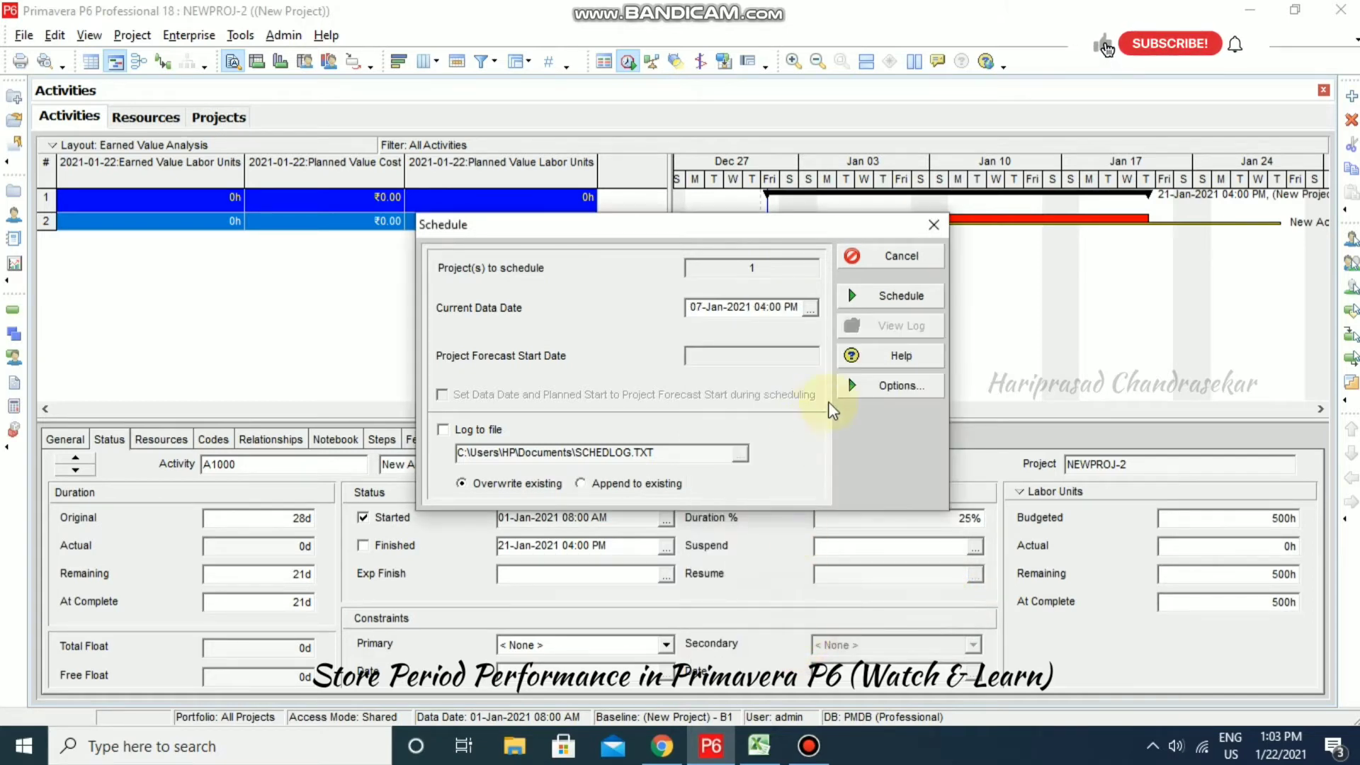
{"action": "left_click", "coordinate": [890, 303]}
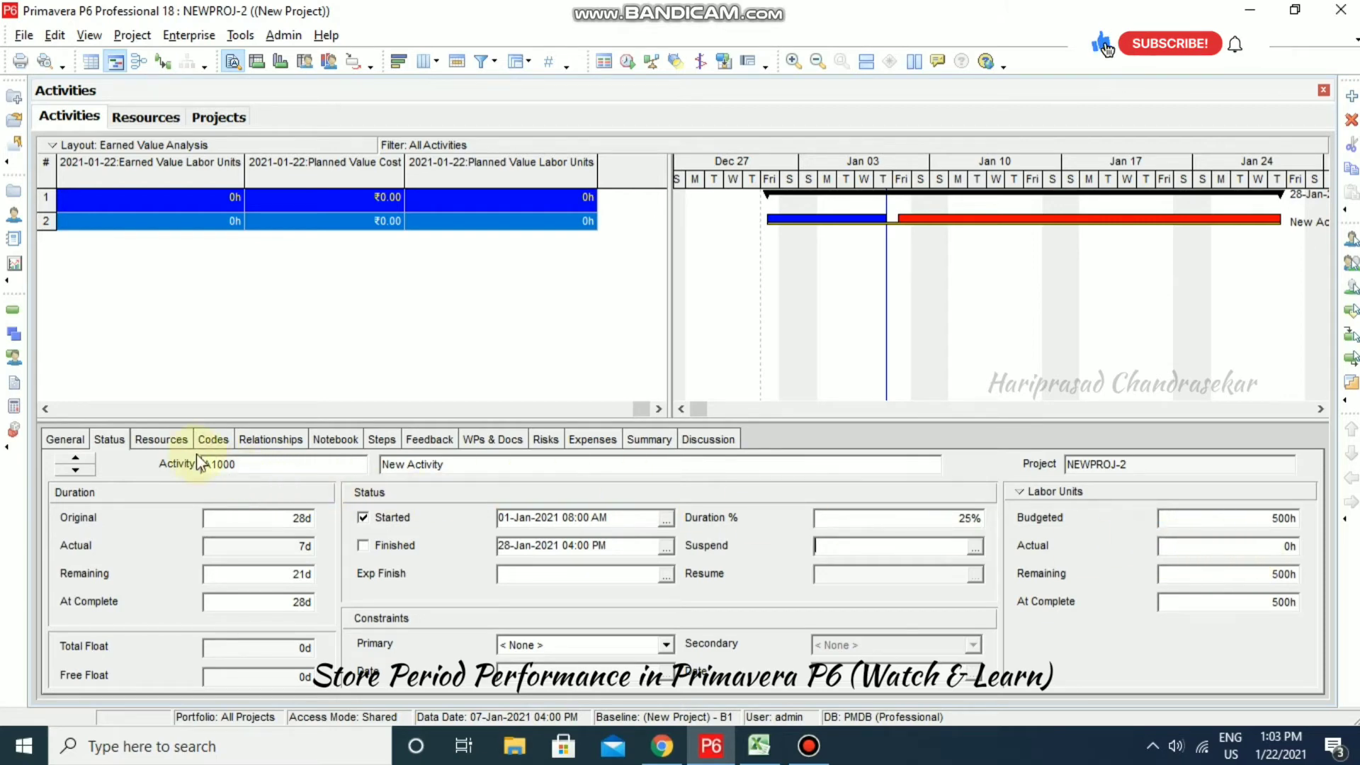
- Check A1000's resource assignment, then close the project and view the Resources list
{"action": "left_click", "coordinate": [160, 440]}
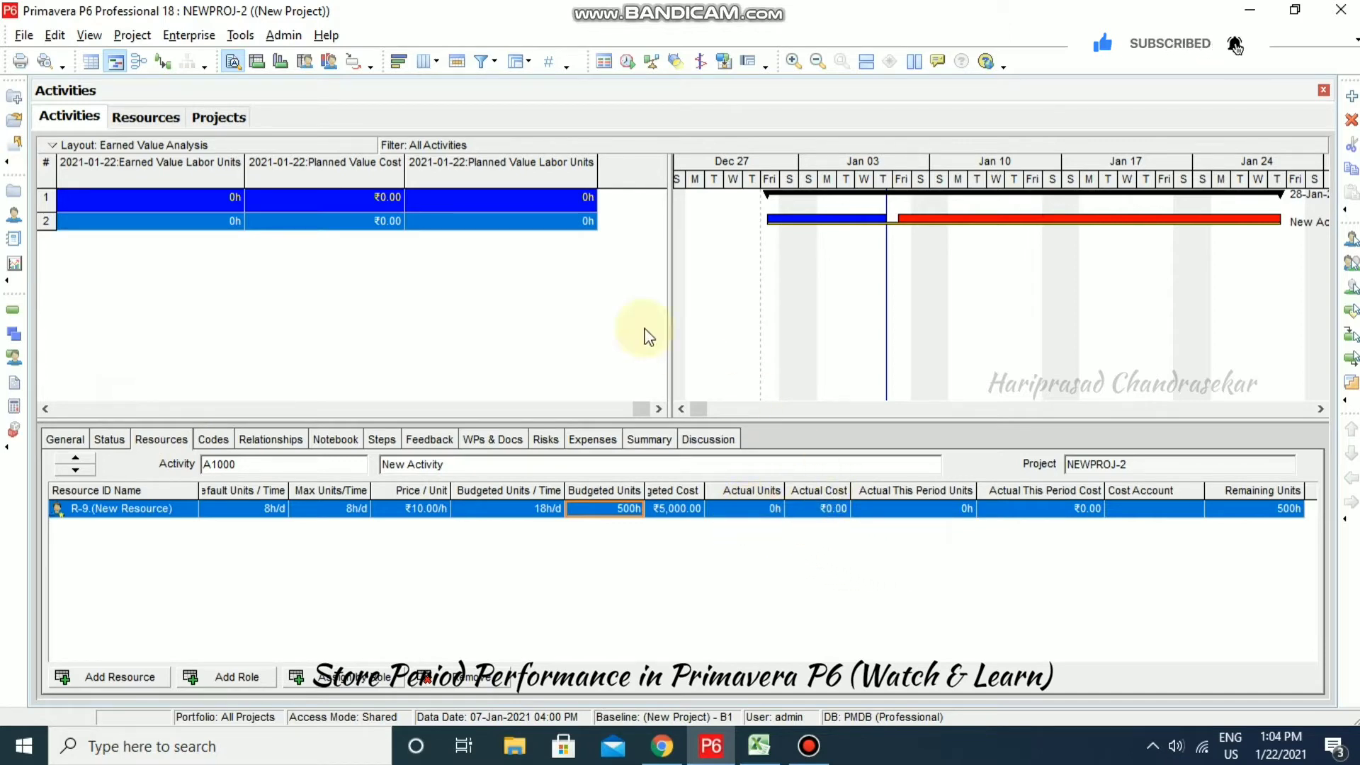
{"action": "left_click", "coordinate": [23, 36]}
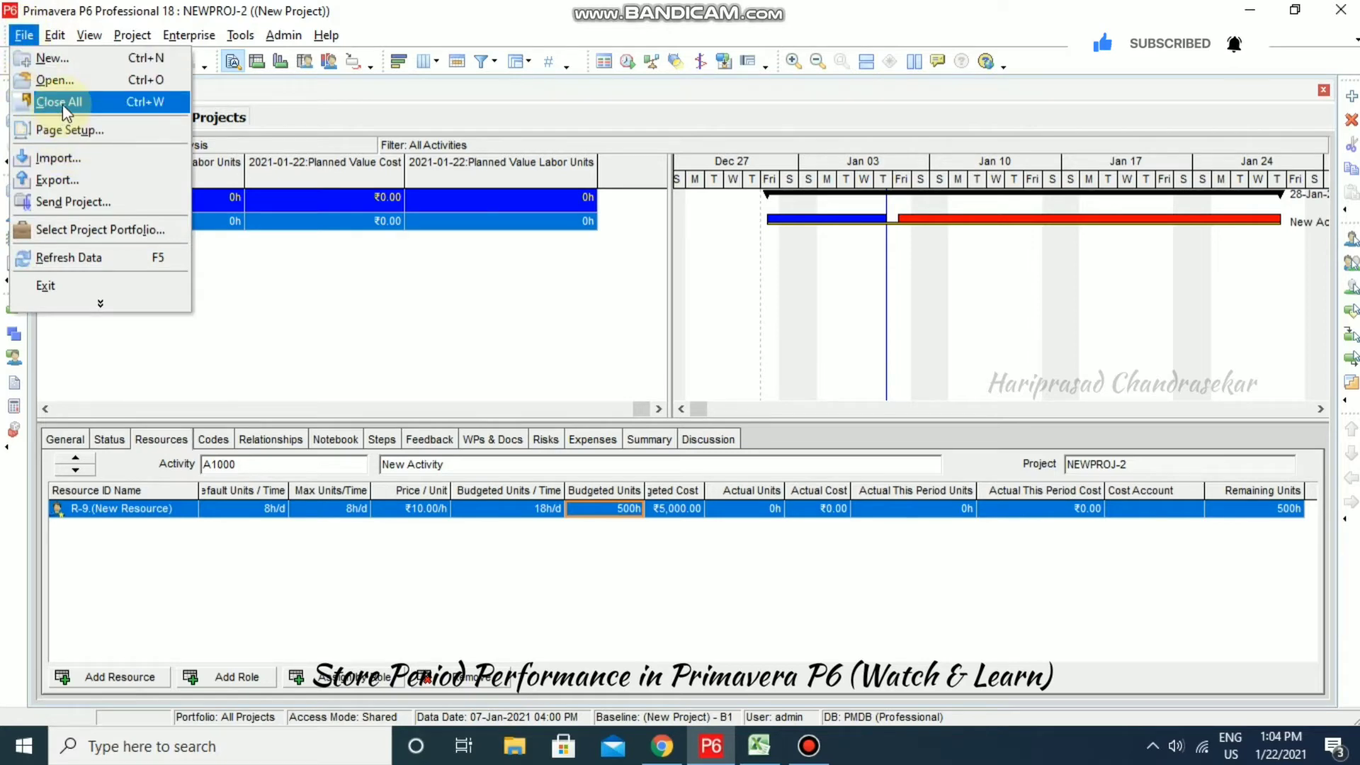
{"action": "left_click", "coordinate": [63, 103]}
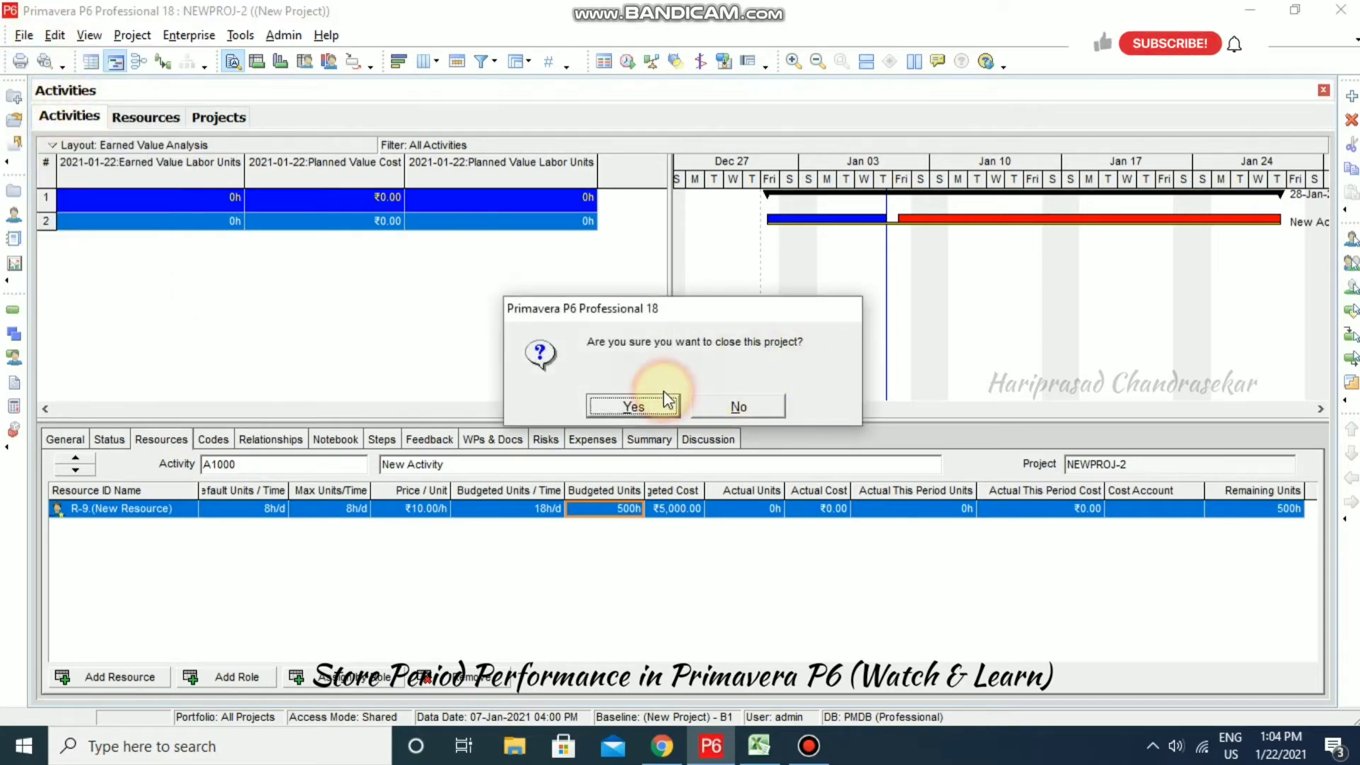
{"action": "left_click", "coordinate": [657, 393]}
{"action": "left_click", "coordinate": [147, 117]}
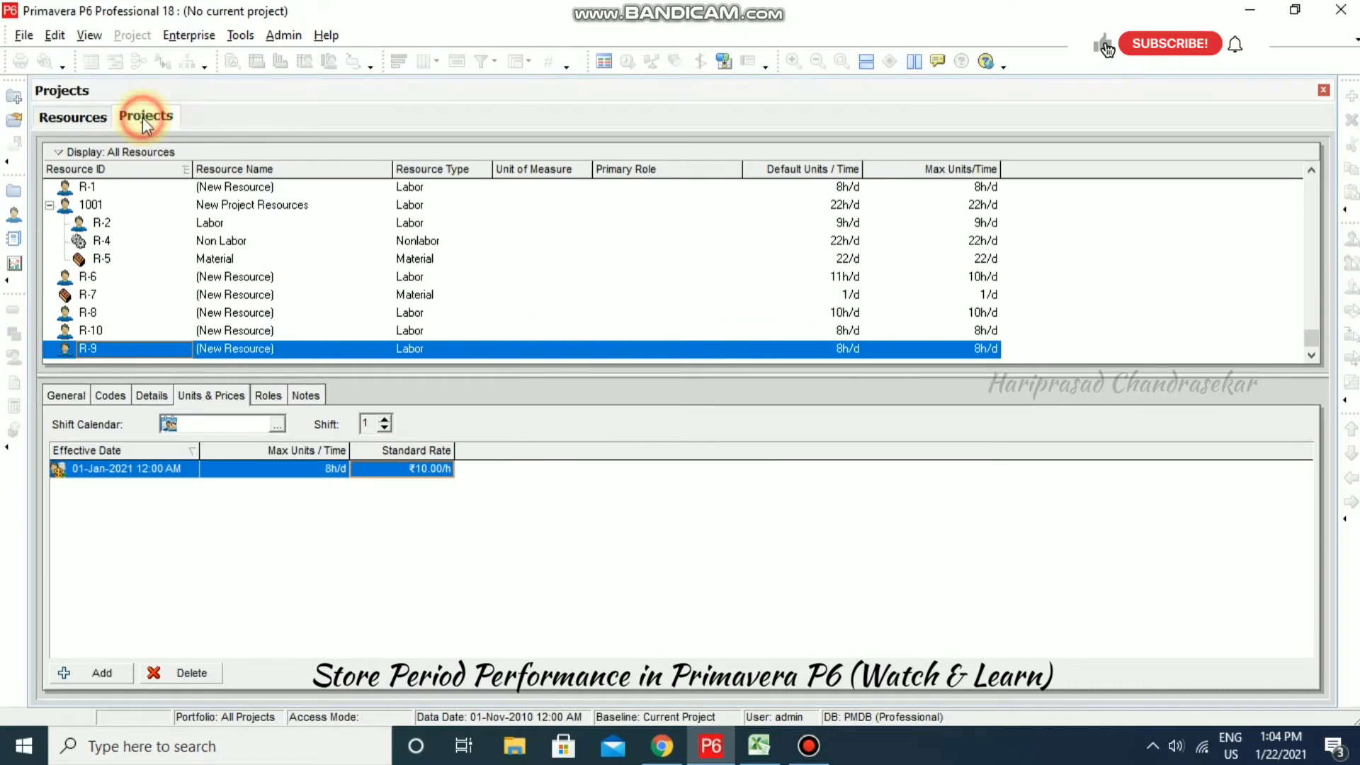
- Reopen the NEWPROJ-2 project and show activity A1000's status details
{"action": "right_click", "coordinate": [185, 389]}
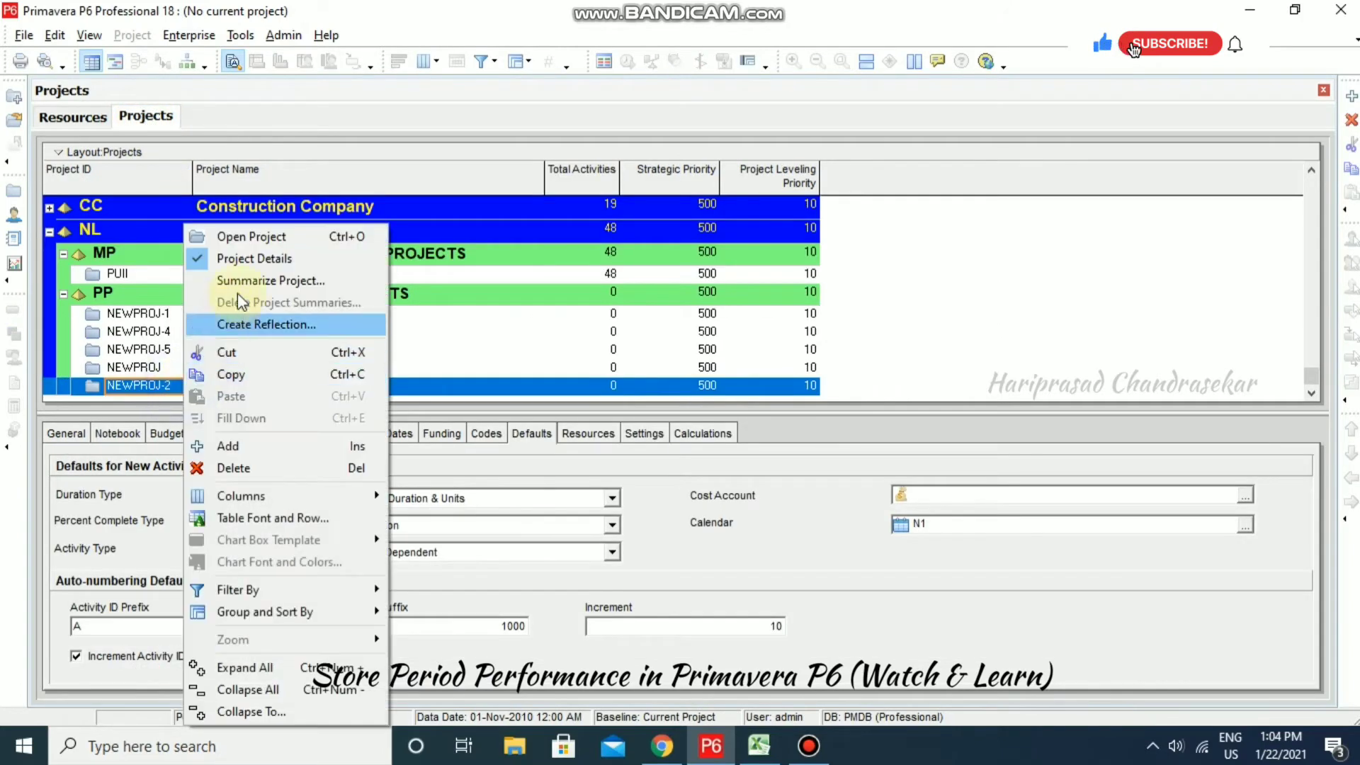
{"action": "left_click", "coordinate": [238, 233]}
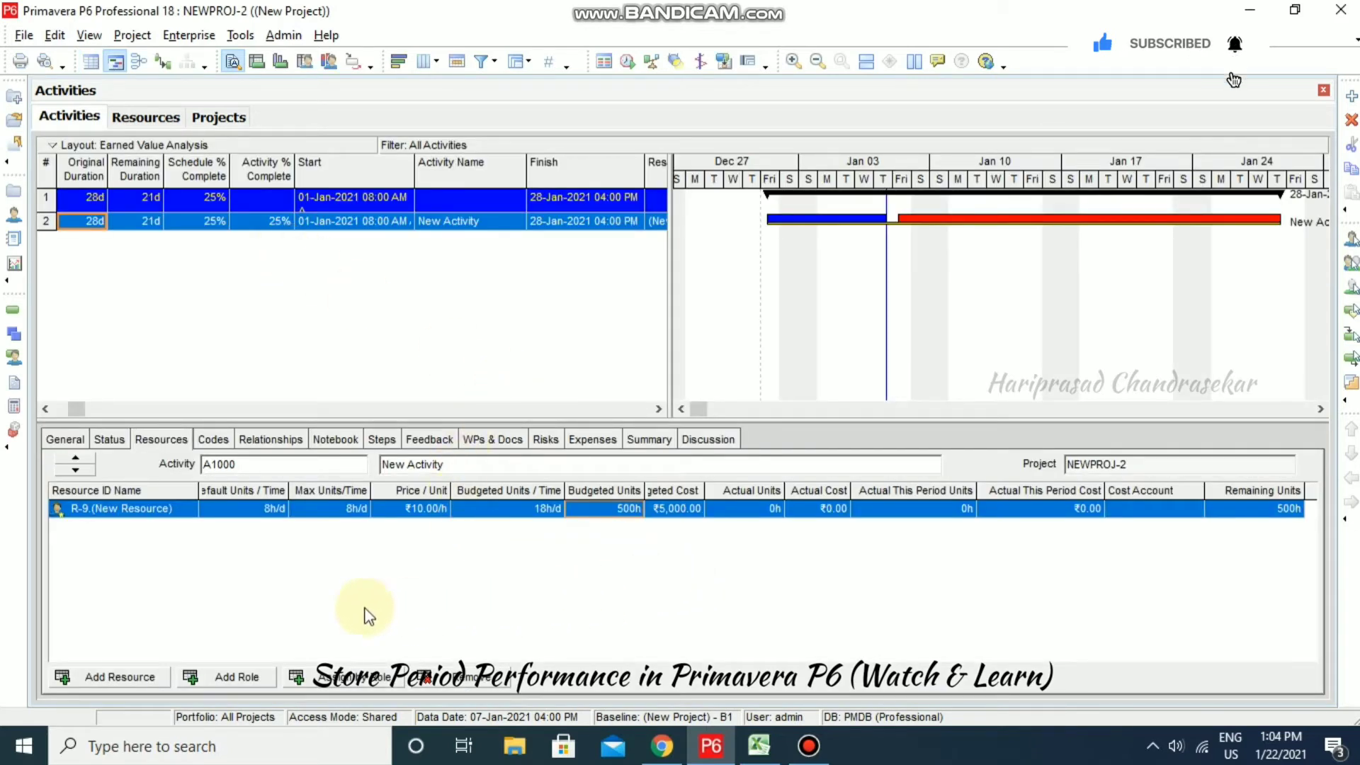
{"action": "left_click", "coordinate": [110, 440]}
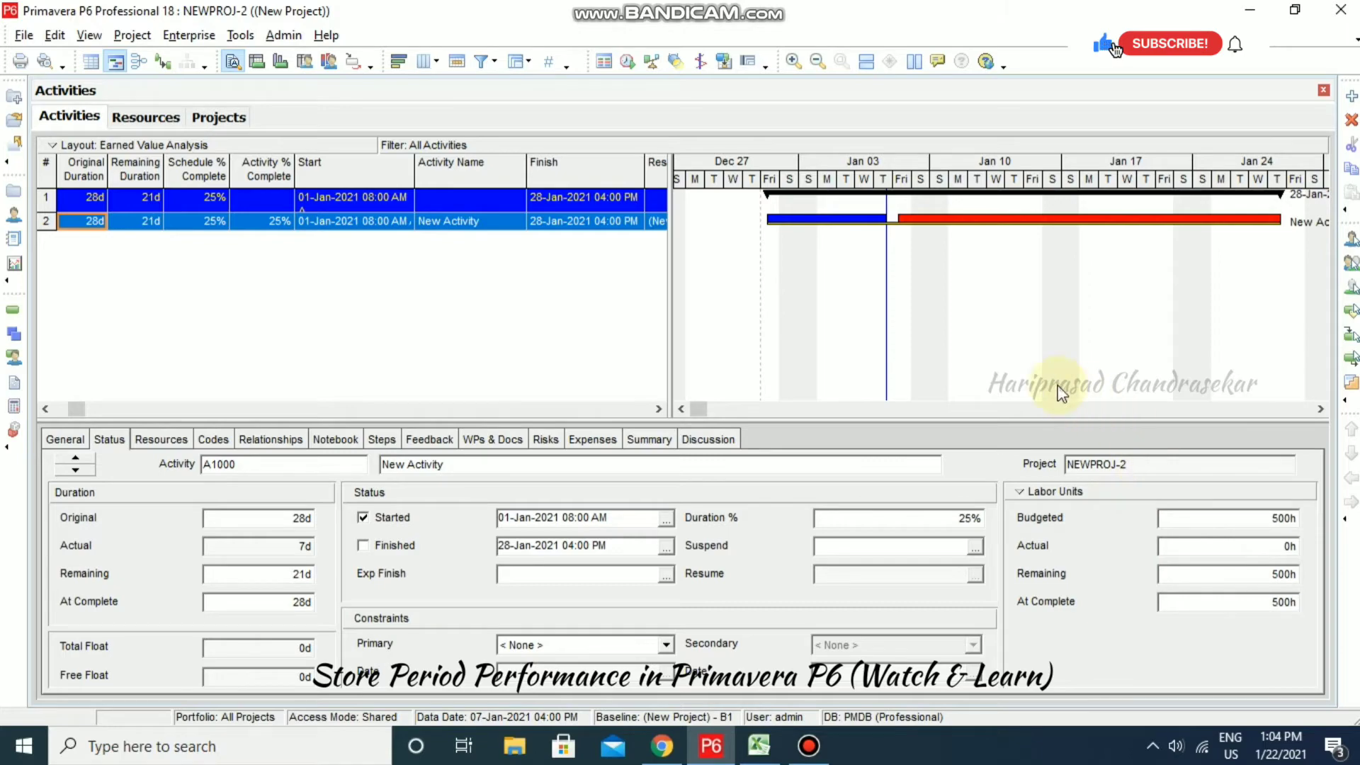
- Restart P6, log back in, and view A1000's R-9 assignment: 500h budgeted, 0h actual
{"action": "left_click", "coordinate": [1341, 9]}
{"action": "left_click", "coordinate": [637, 403]}
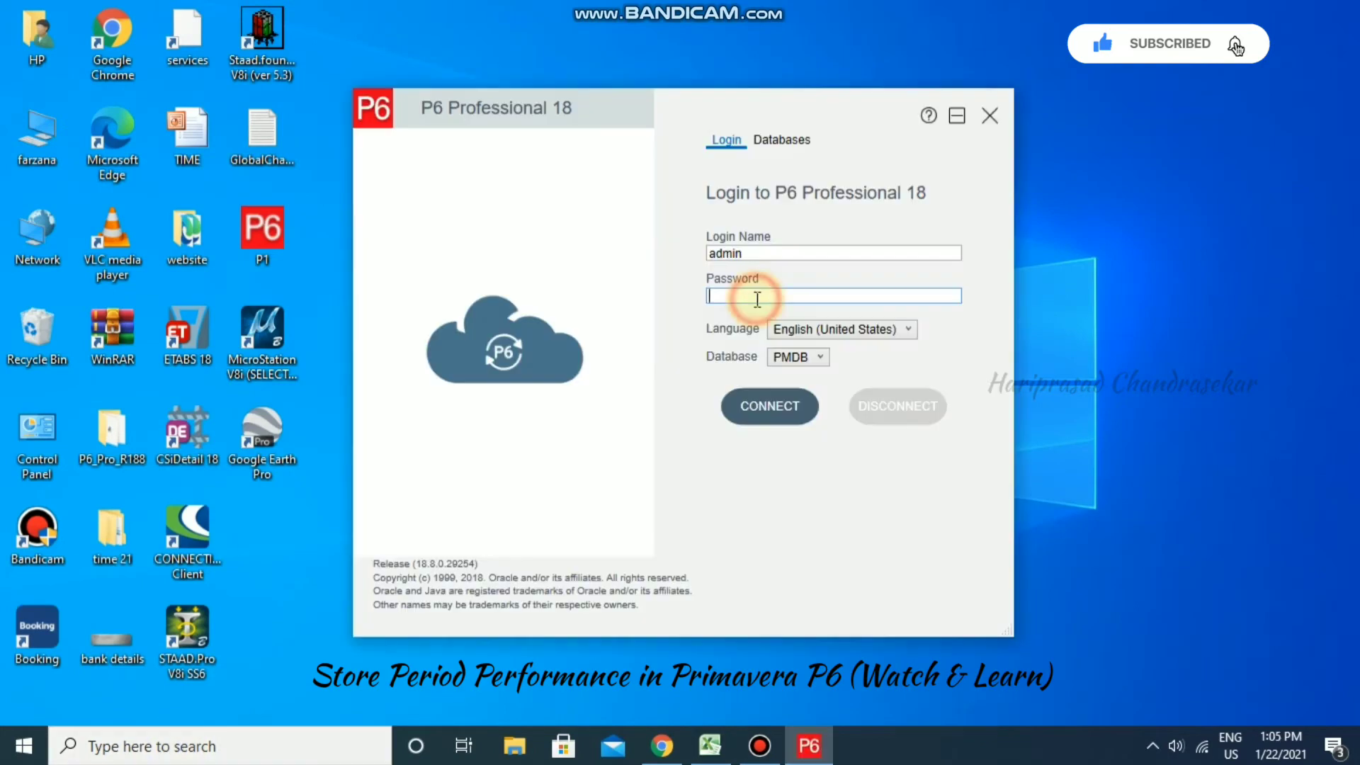
{"action": "type", "text": "admin"}
{"action": "left_click", "coordinate": [780, 415]}
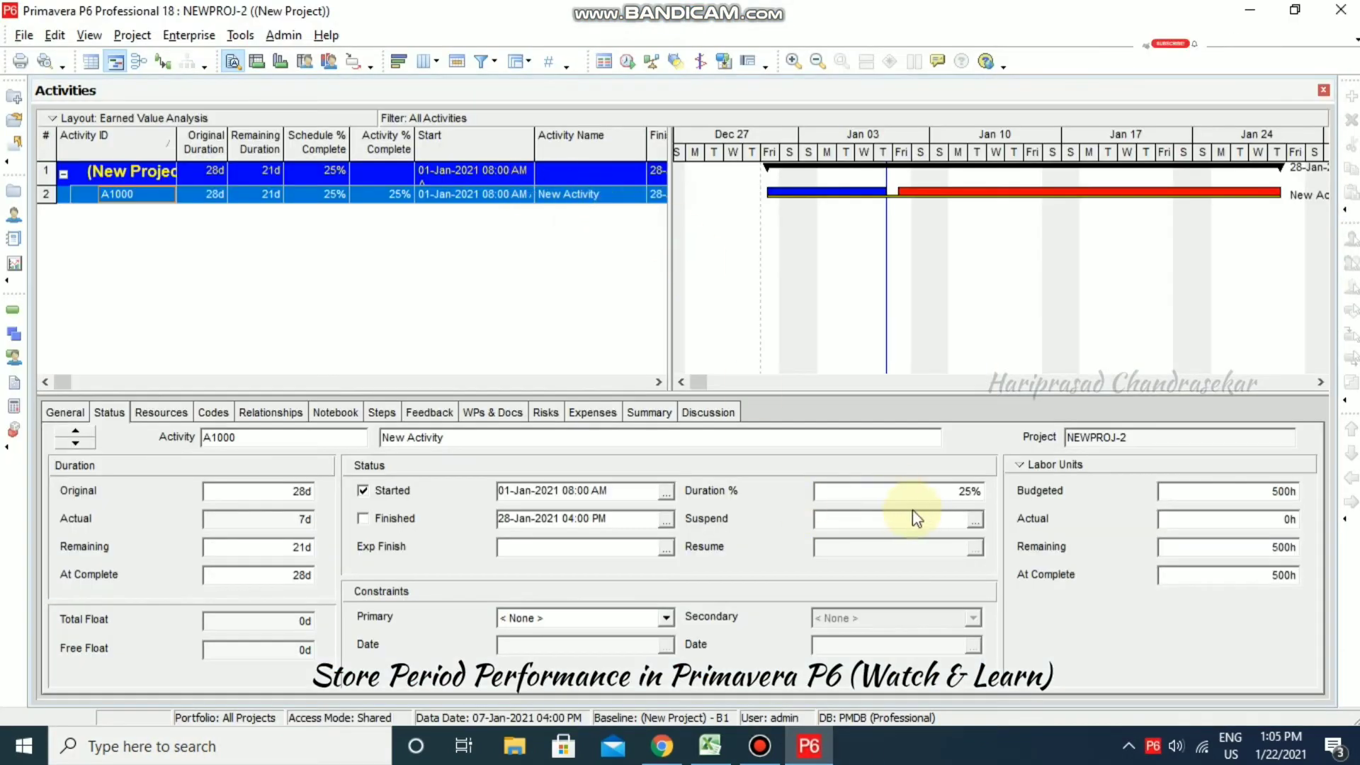
{"action": "left_click", "coordinate": [160, 413]}
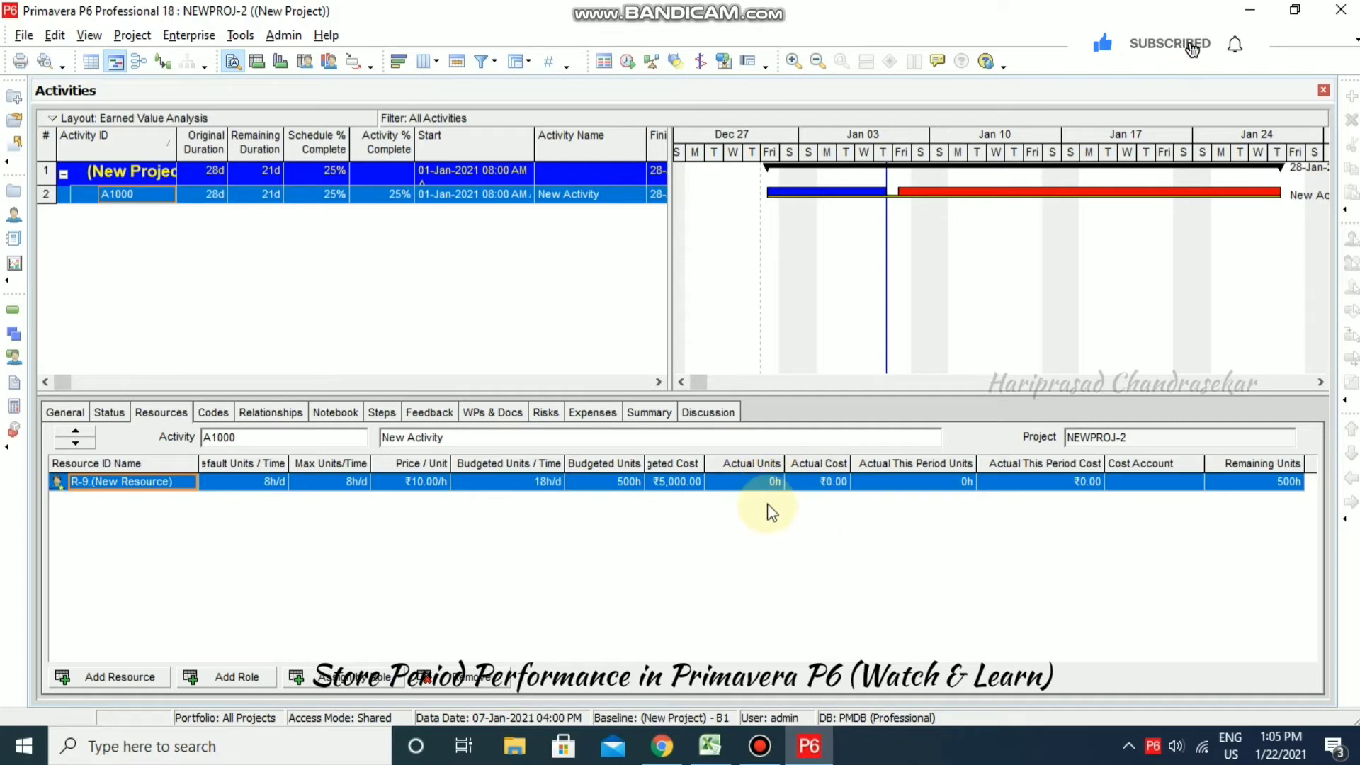
- In User Preferences > Calculations, keep recalculating units, duration and units/time for existing assignments
{"action": "left_click", "coordinate": [56, 35]}
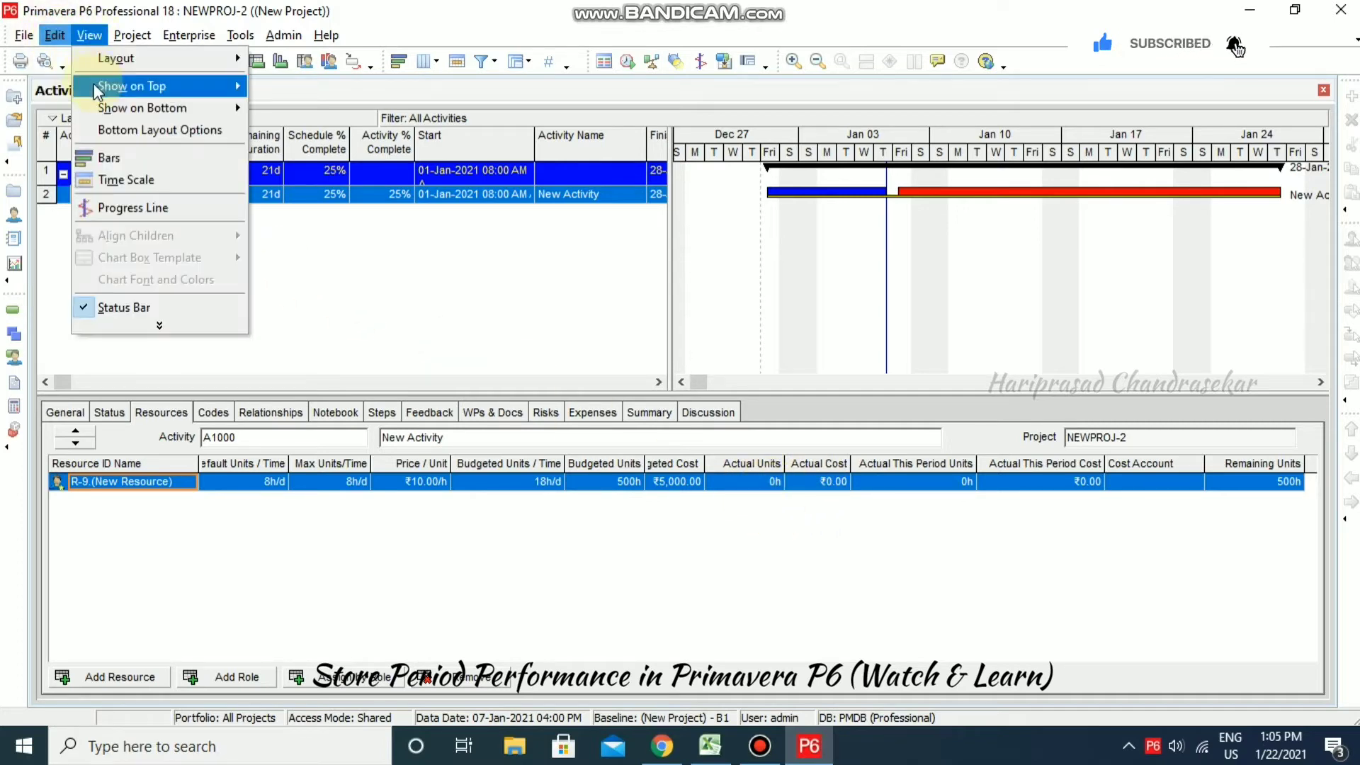
{"action": "left_click", "coordinate": [83, 86]}
{"action": "left_click", "coordinate": [554, 279]}
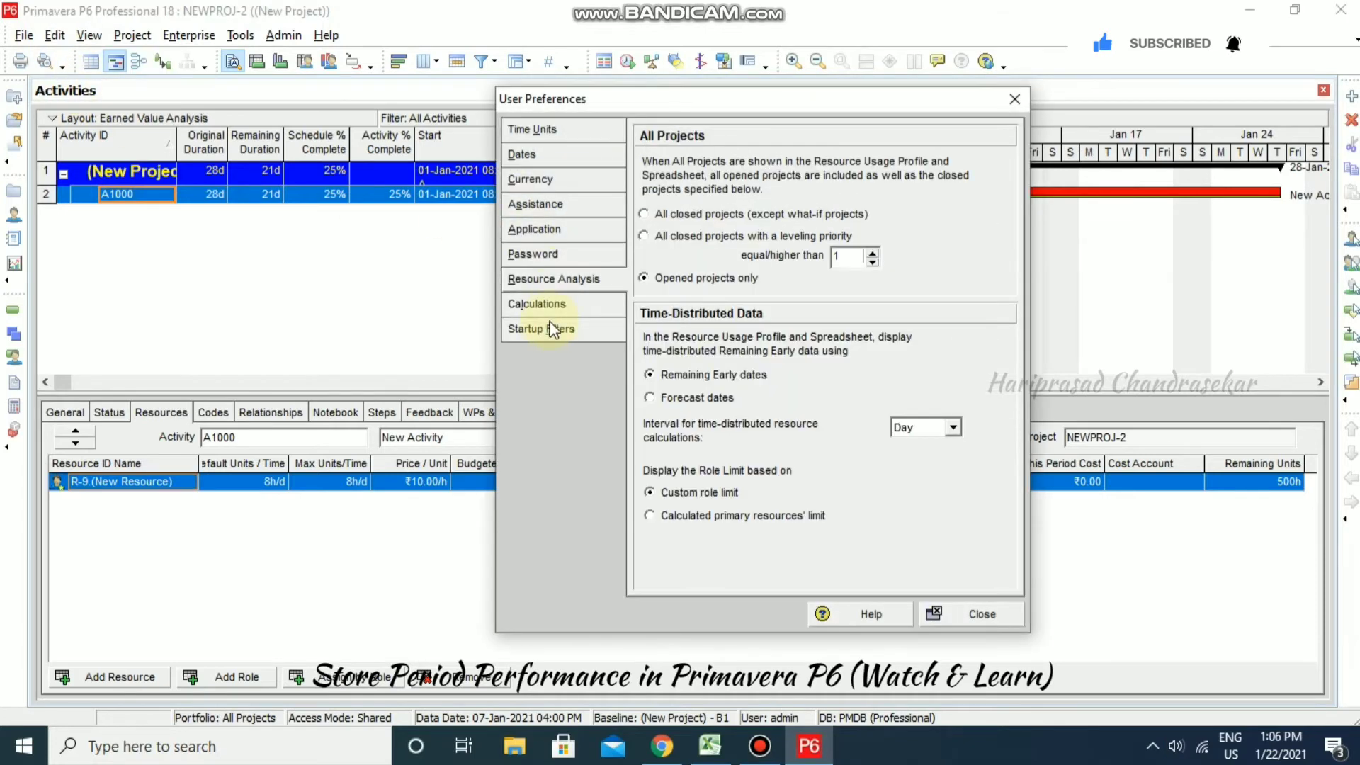
{"action": "left_click", "coordinate": [564, 306]}
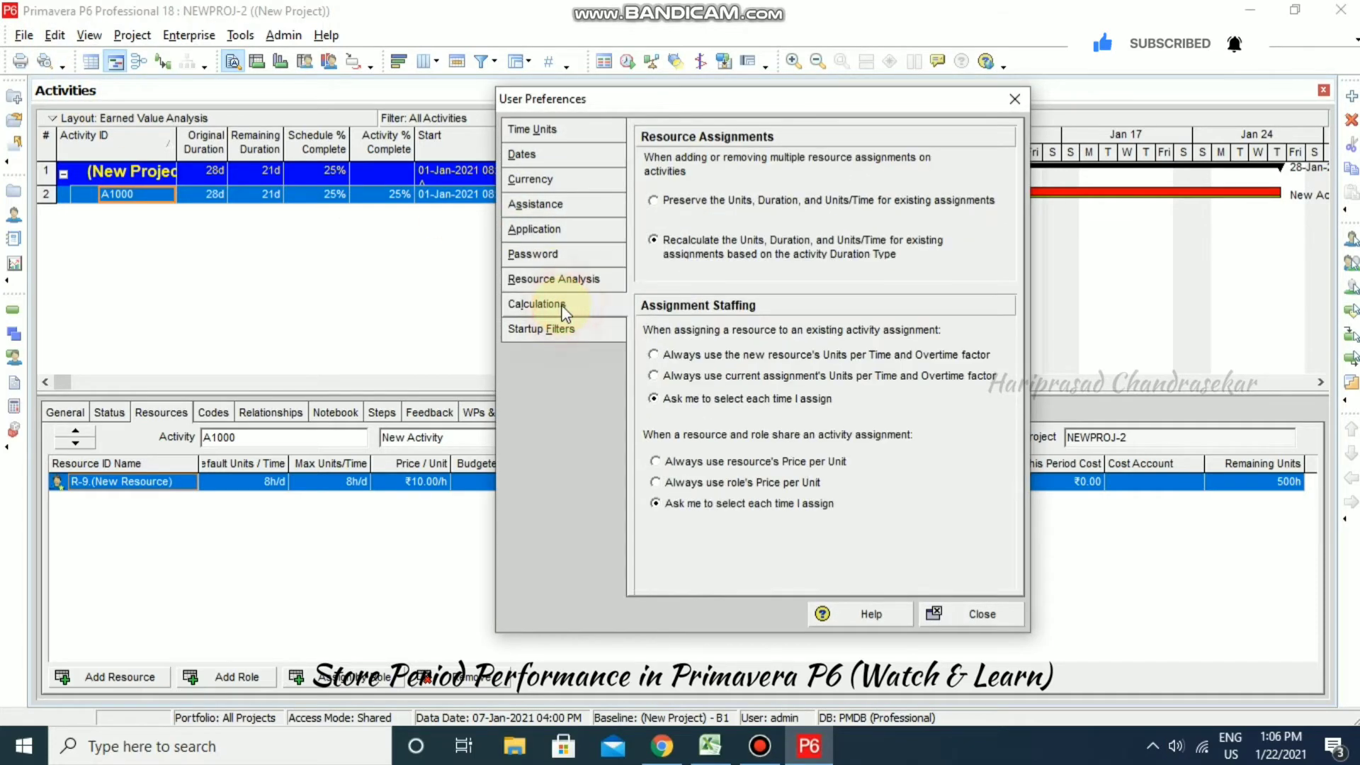
{"action": "left_click", "coordinate": [672, 250]}
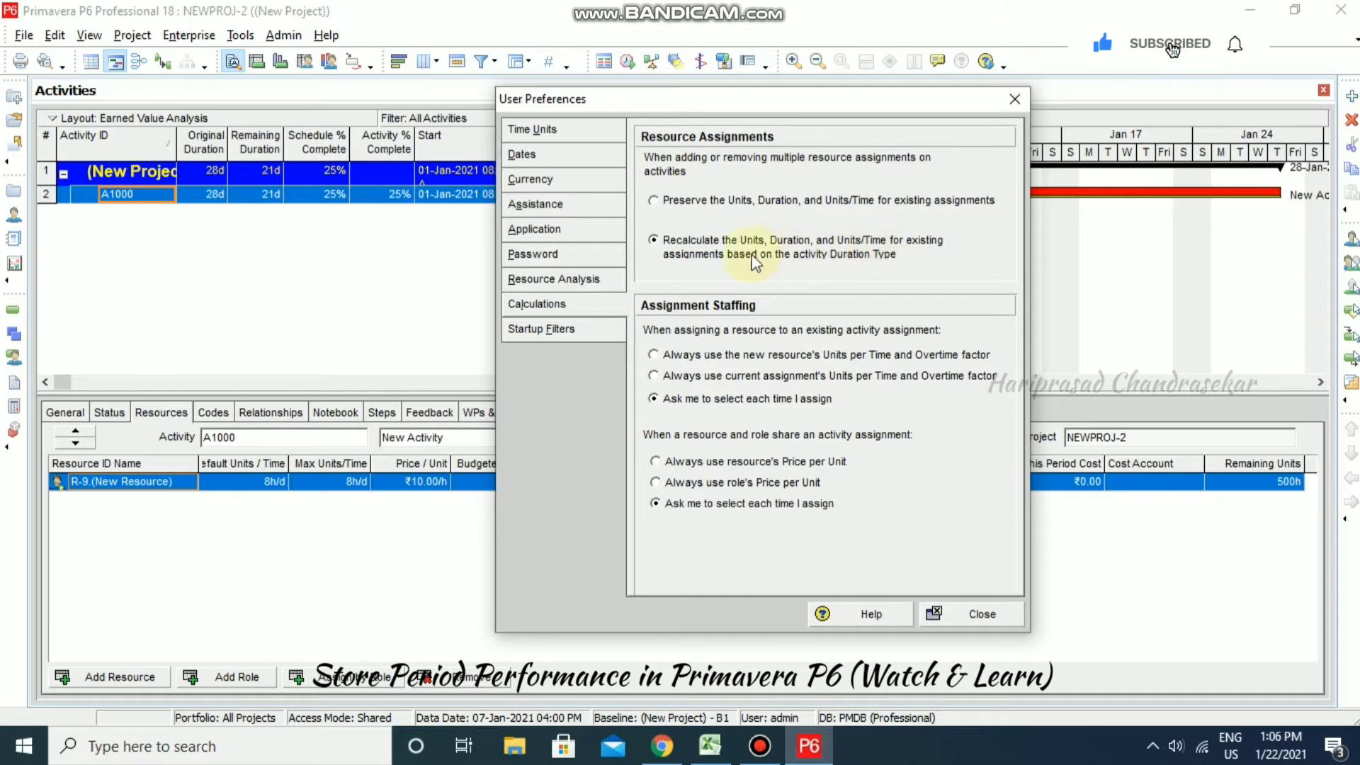
{"action": "left_click", "coordinate": [655, 242]}
{"action": "left_click", "coordinate": [975, 613]}
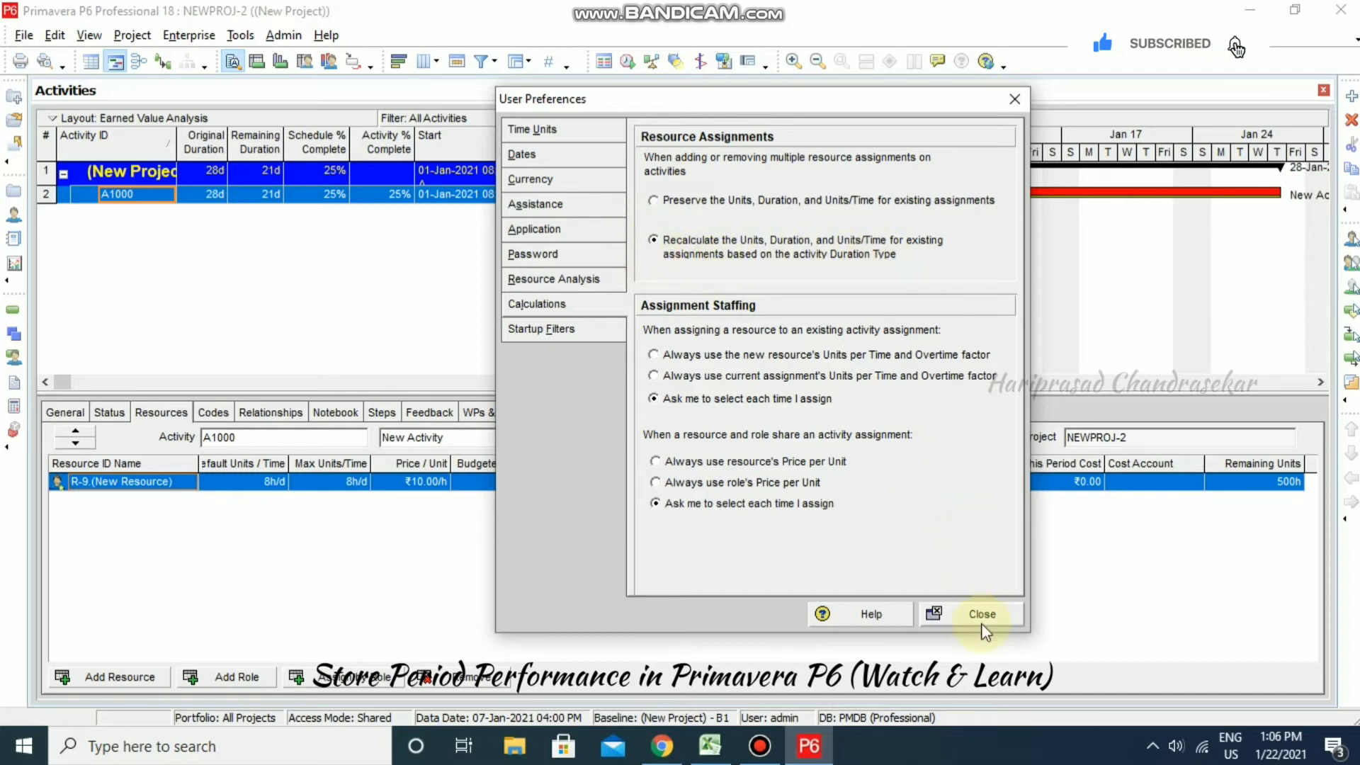
{"action": "left_click", "coordinate": [241, 34]}
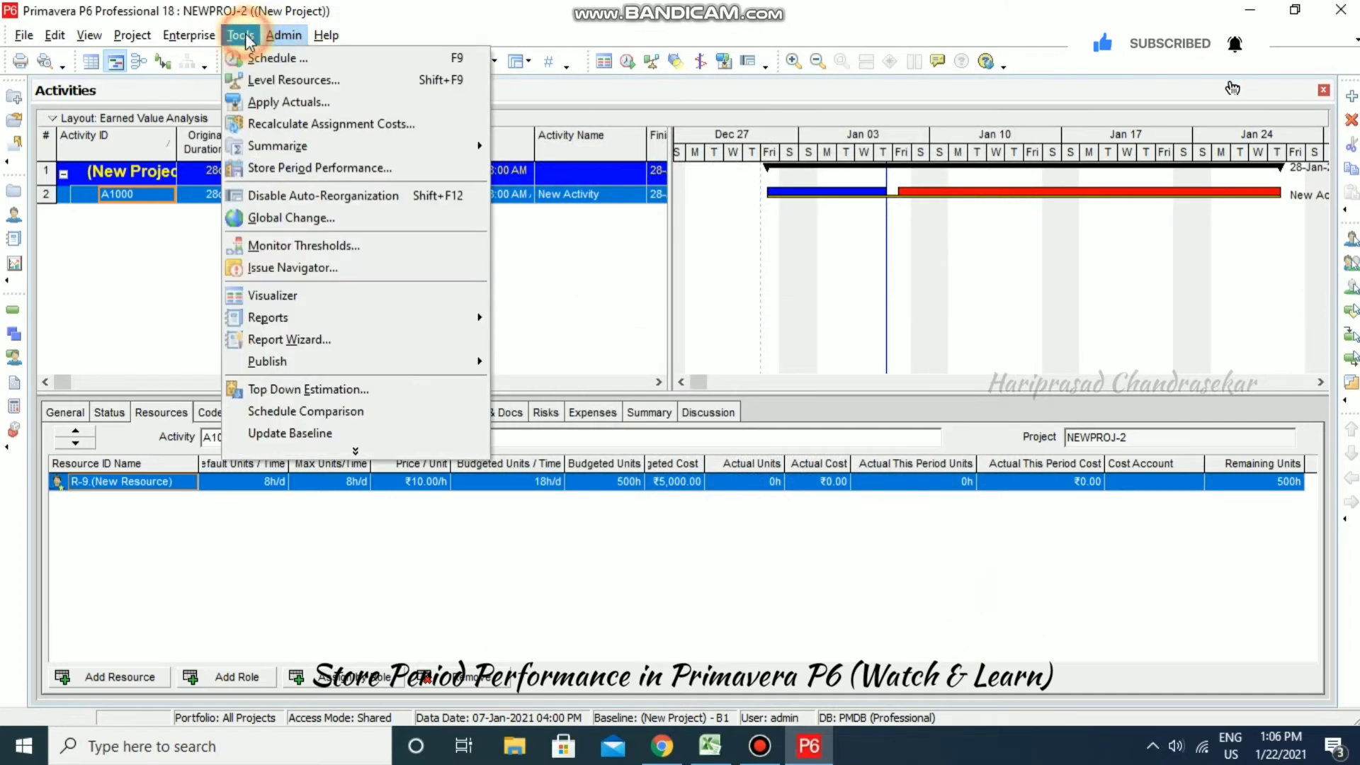
- Recalculate NEWPROJ-2's assignment costs, then view A1000's General details (Task Dependent, Fixed Duration & Units)
{"action": "left_click", "coordinate": [346, 124]}
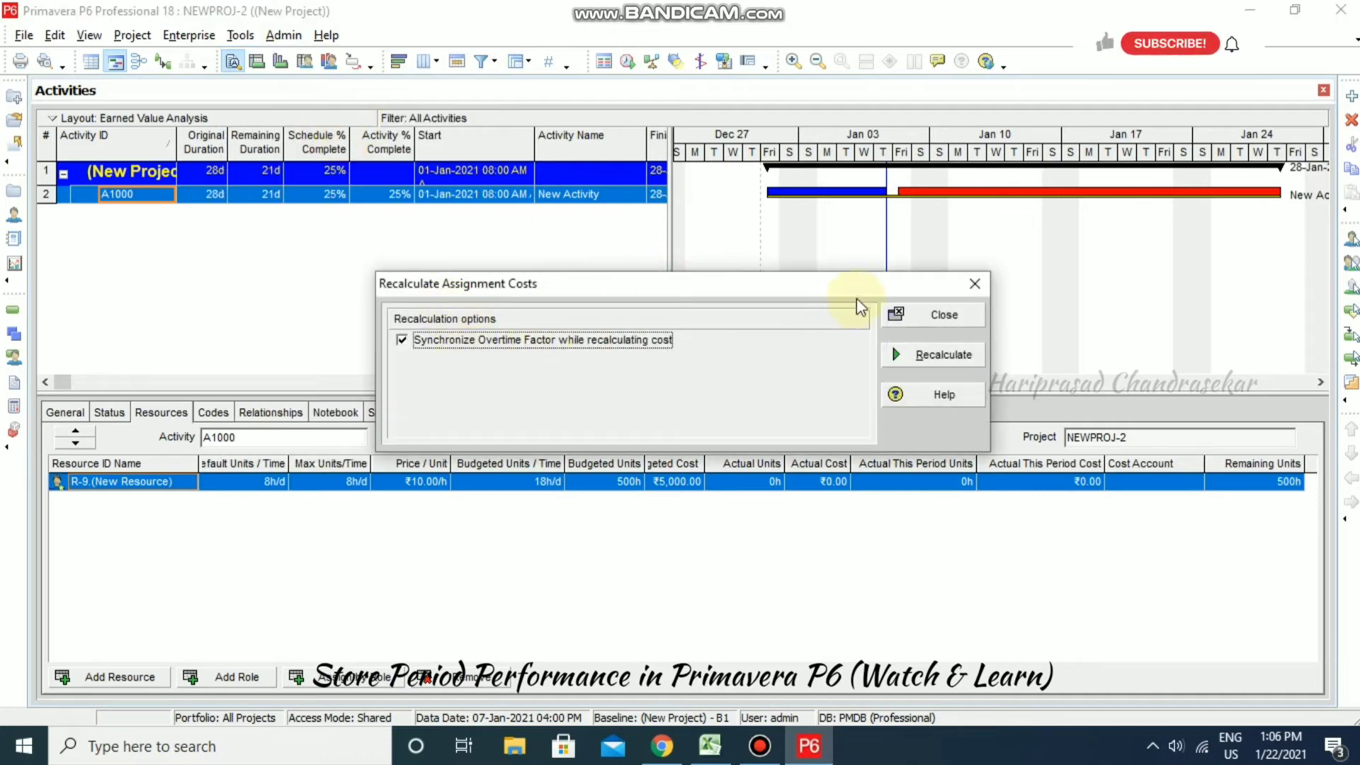
{"action": "left_click", "coordinate": [932, 356]}
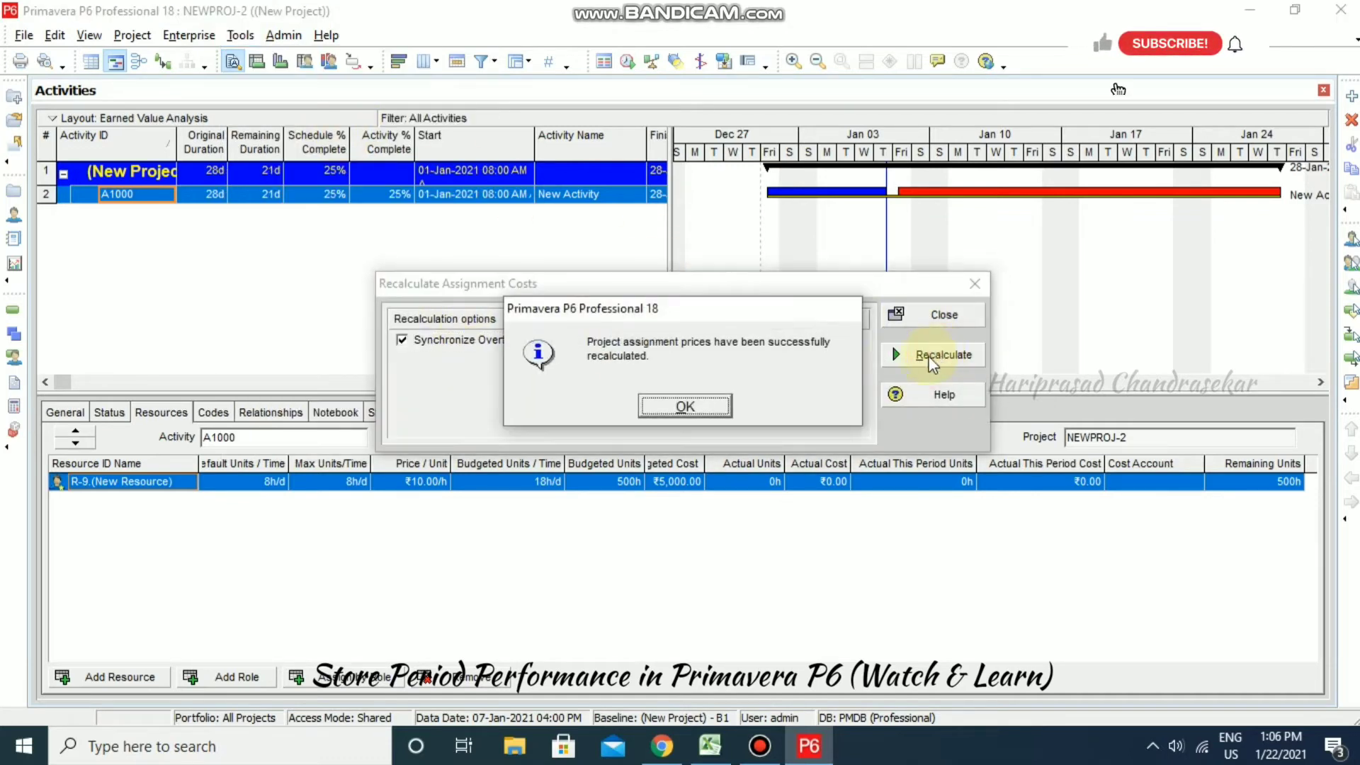
{"action": "left_click", "coordinate": [685, 405]}
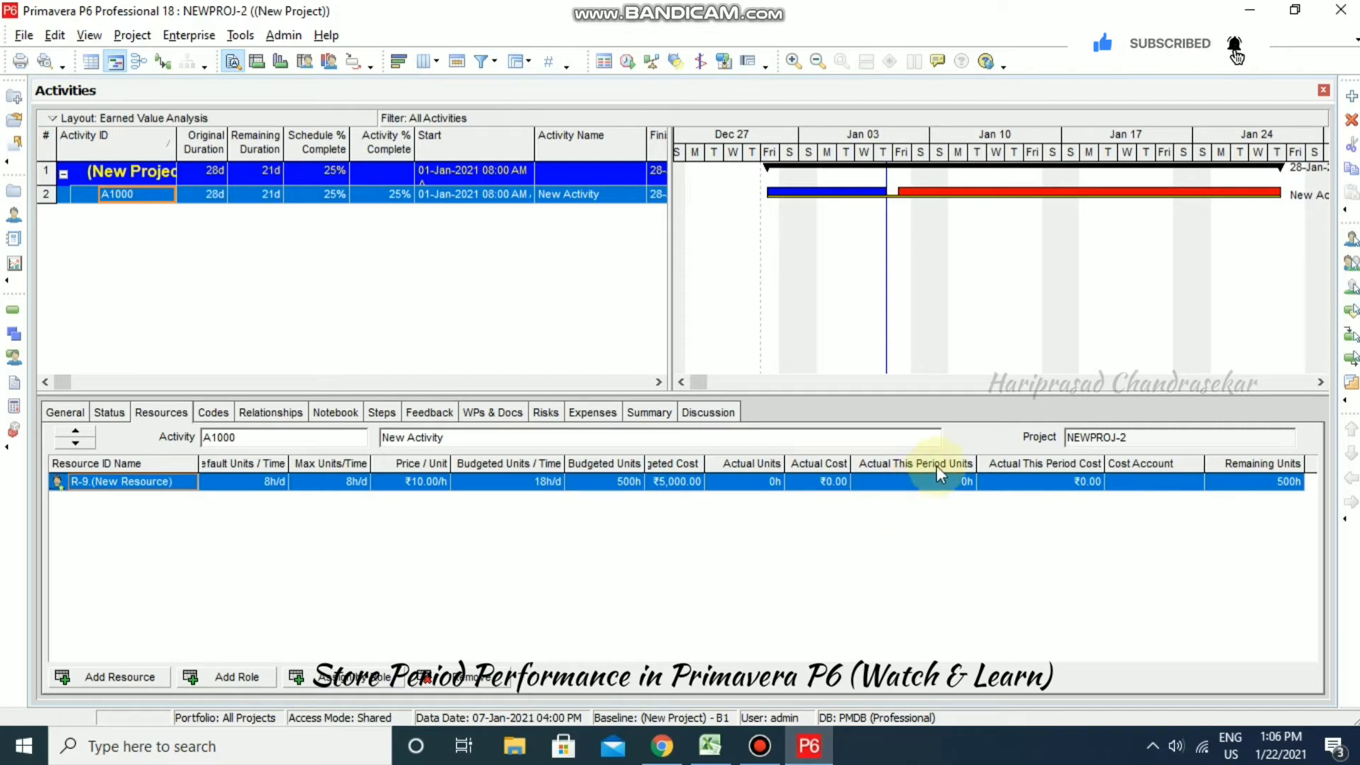
{"action": "left_click", "coordinate": [78, 412]}
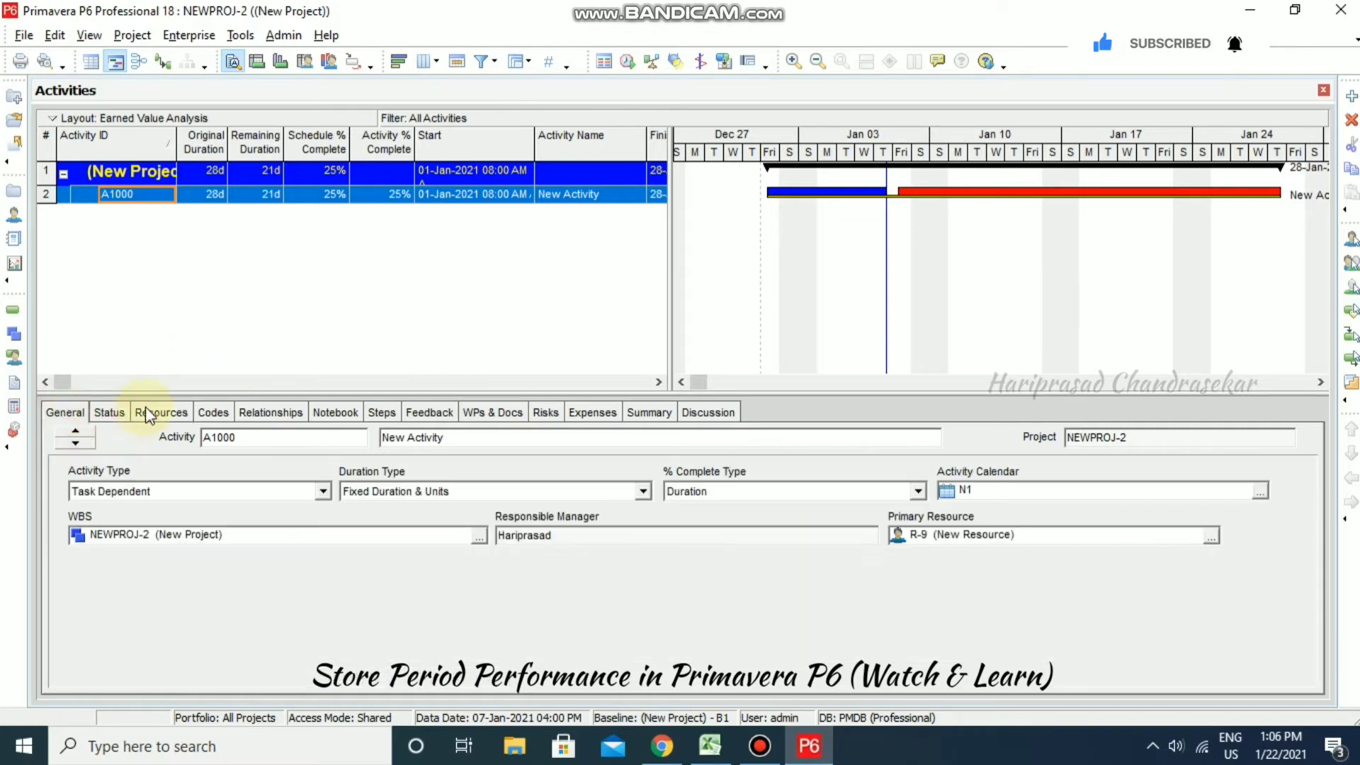
- Set A1000's % Complete Type to Units
{"action": "left_click", "coordinate": [918, 492]}
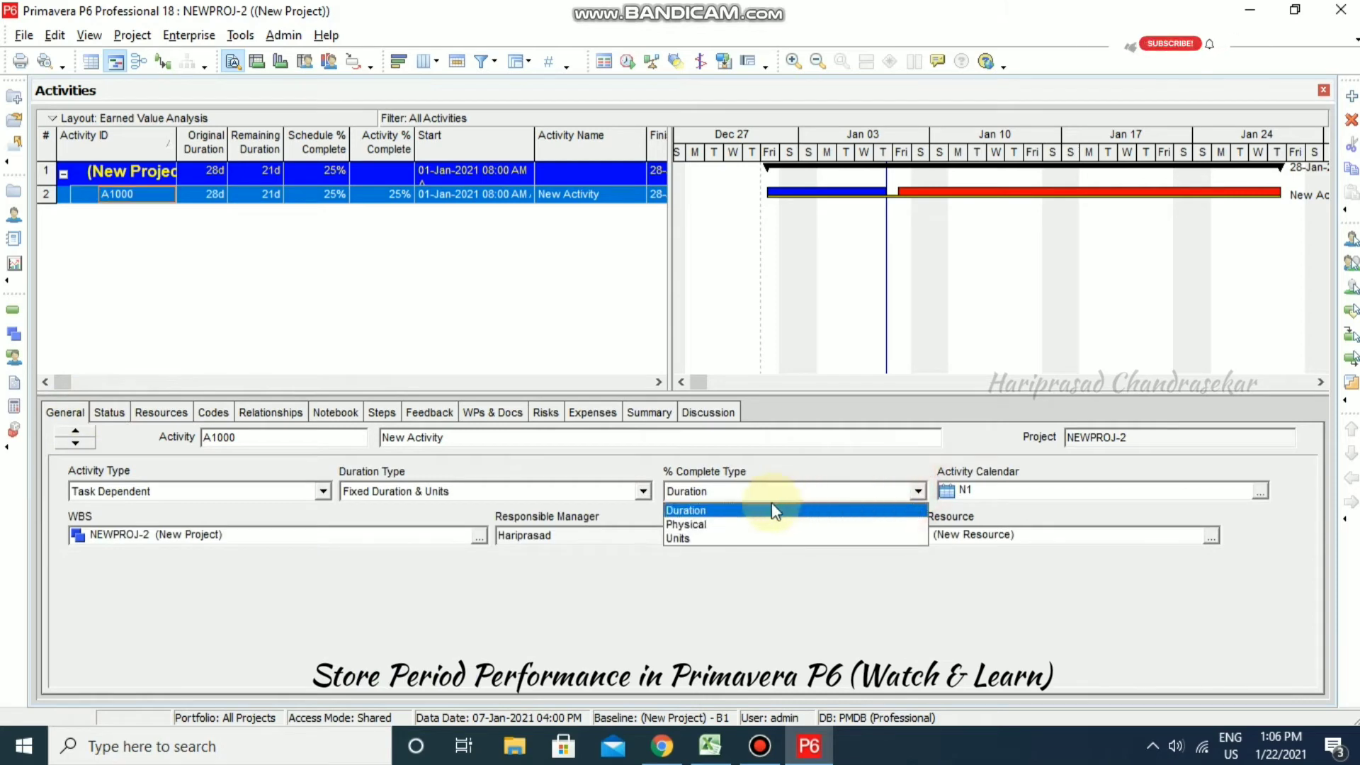
{"action": "left_click", "coordinate": [725, 538]}
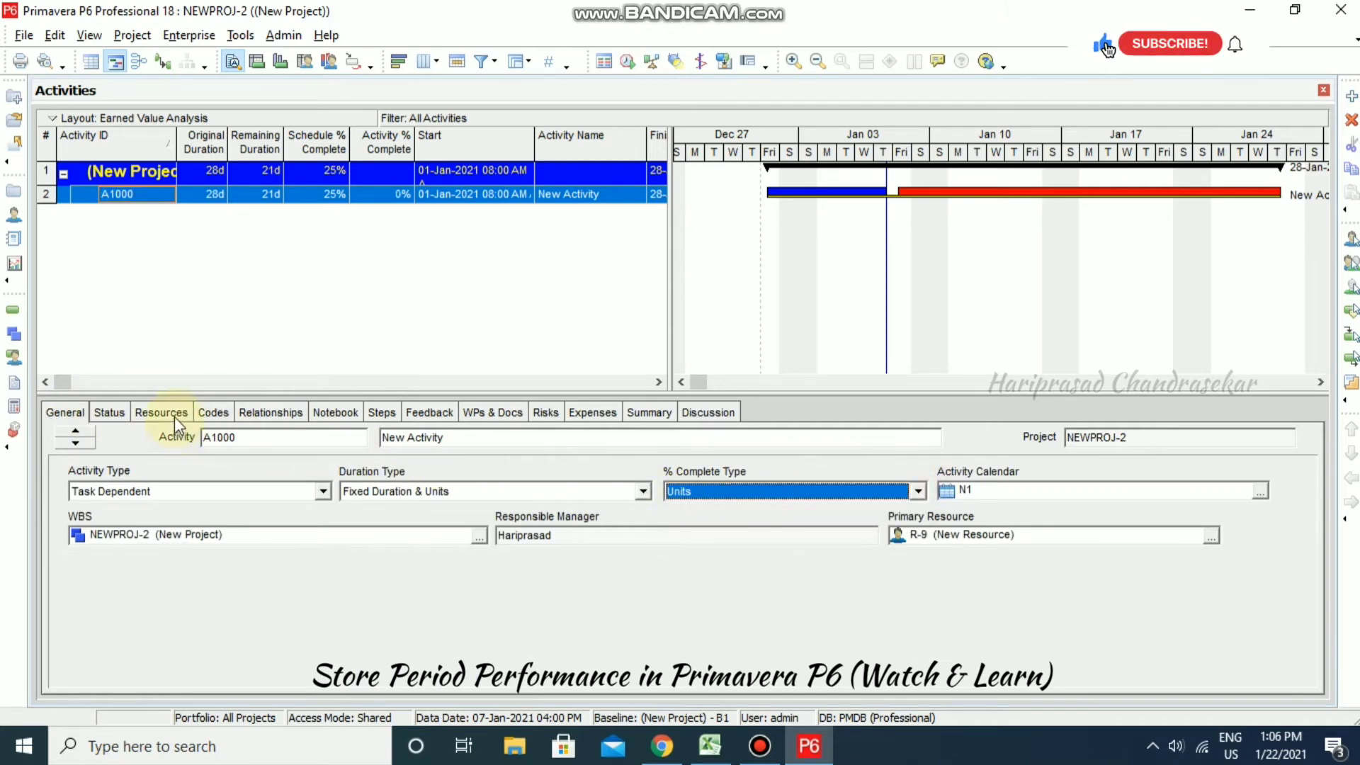
{"action": "left_click", "coordinate": [122, 407]}
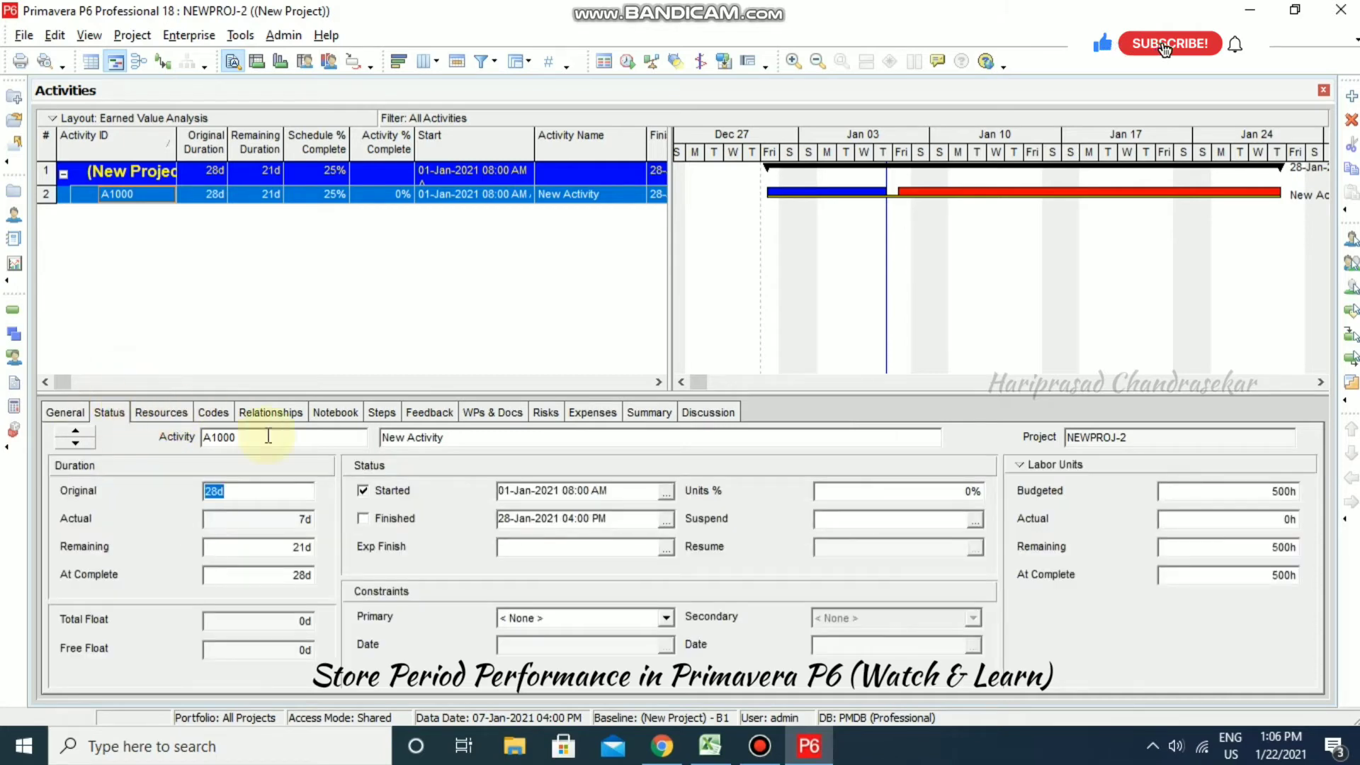
- Record 25% units complete, giving 125h actual and 375h remaining, then bring up the Excel sheet
{"action": "left_click", "coordinate": [973, 490]}
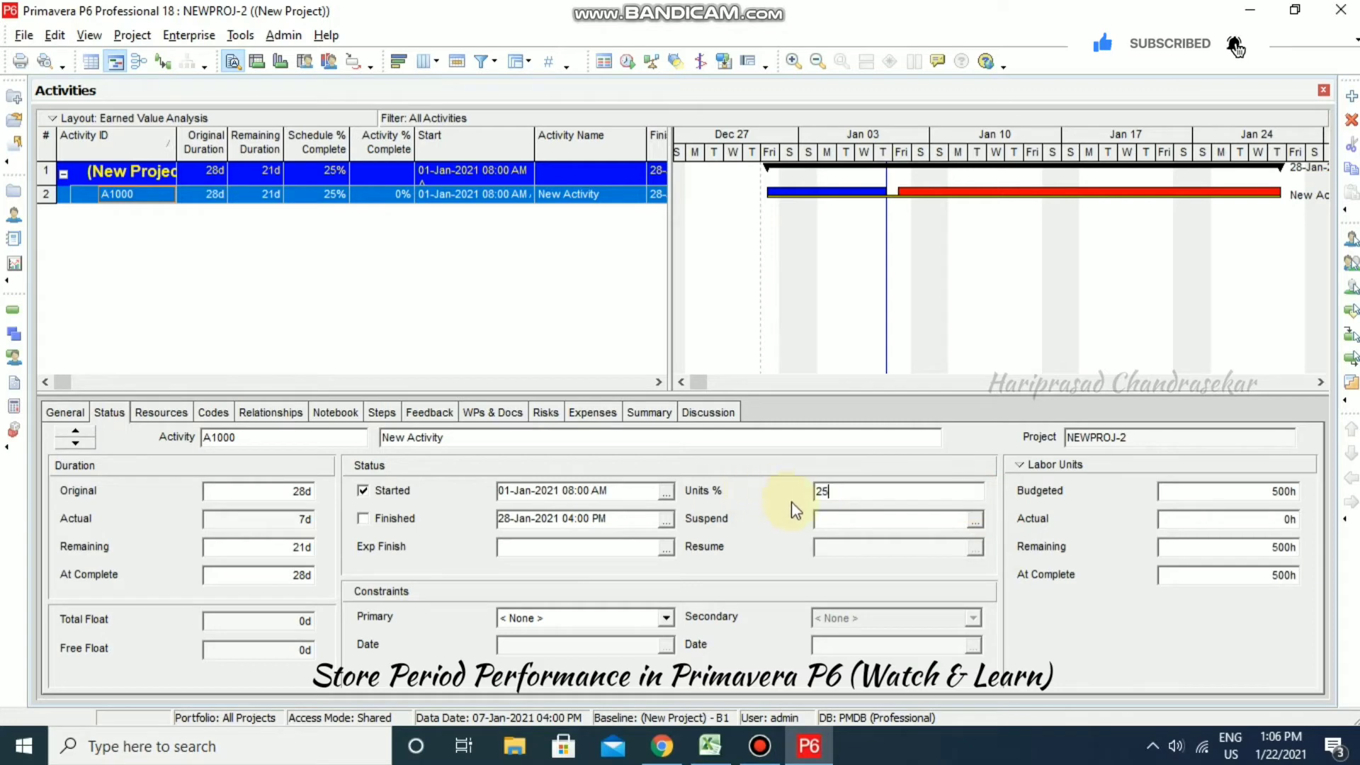
{"action": "type", "text": "25"}
{"action": "left_click", "coordinate": [864, 522]}
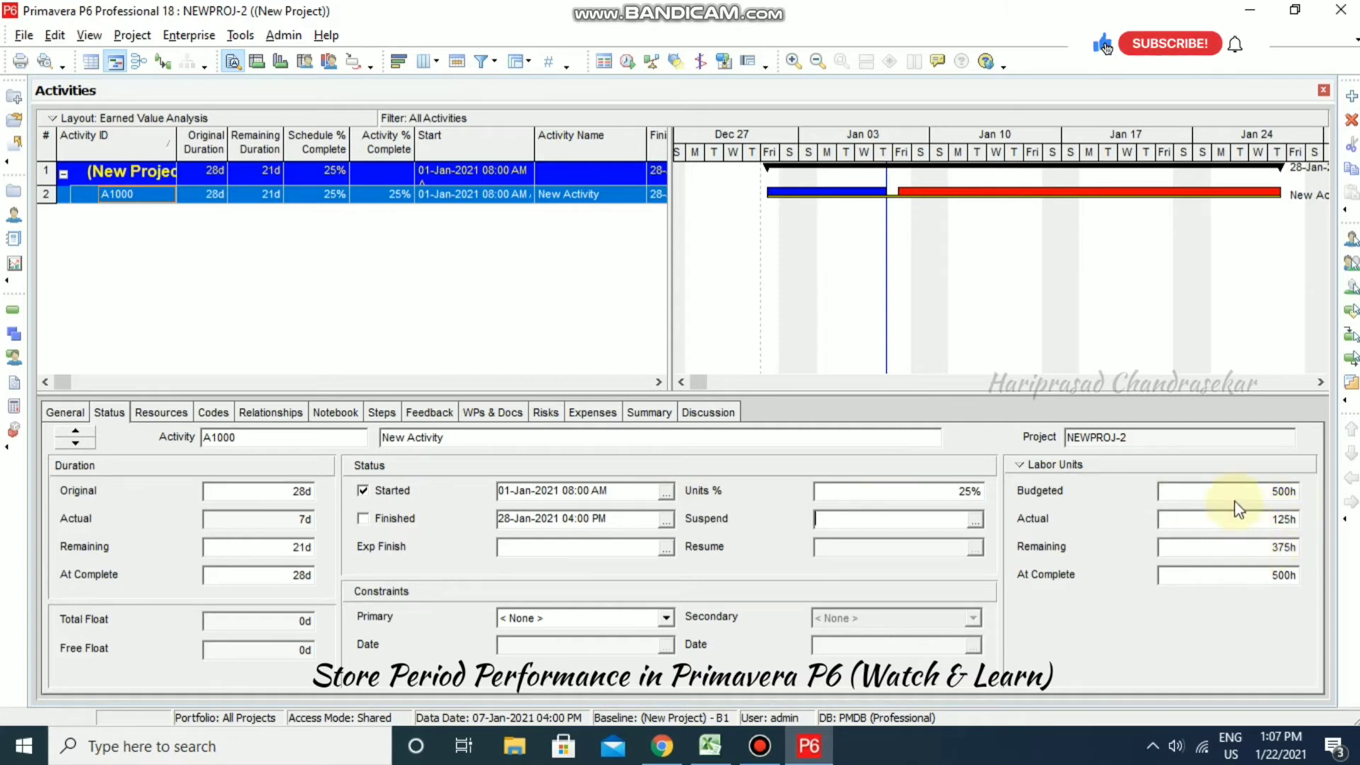
{"action": "left_click", "coordinate": [164, 411]}
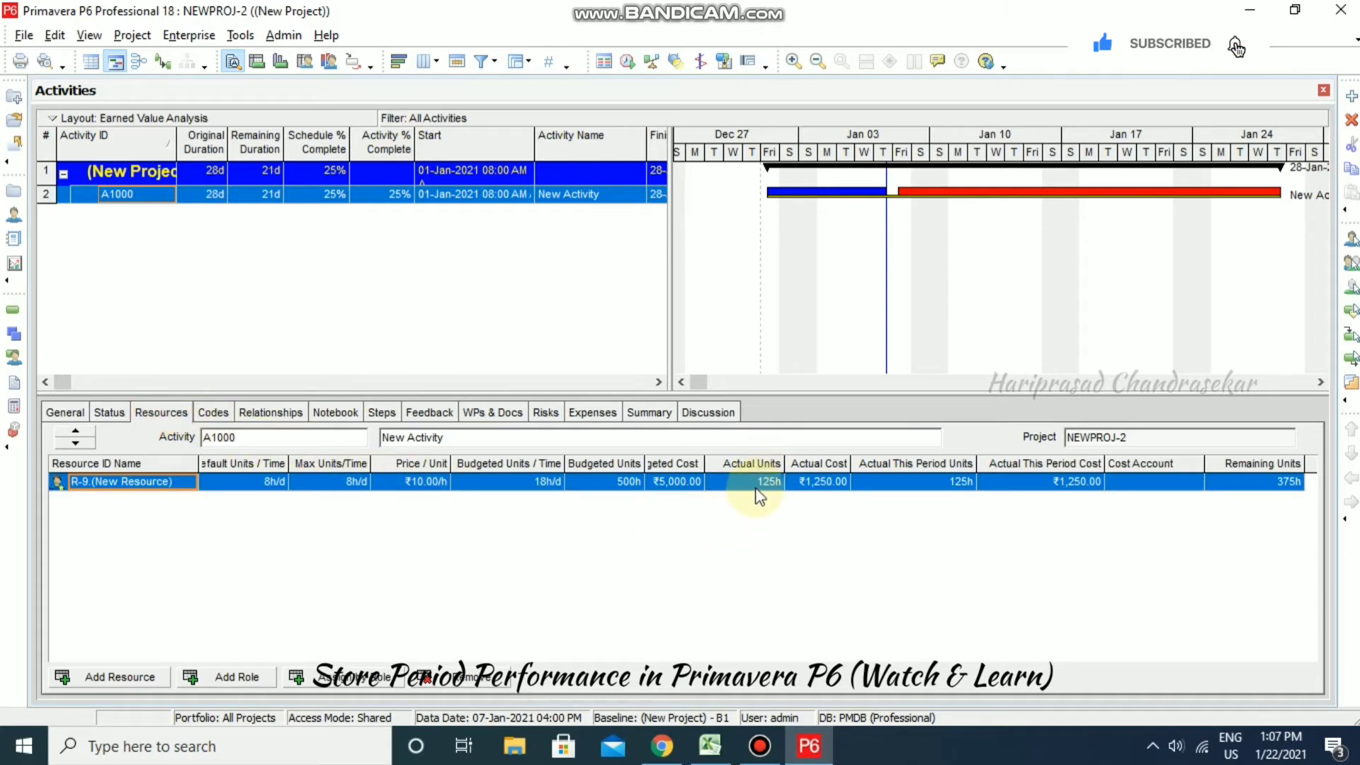
{"action": "left_click", "coordinate": [712, 746]}
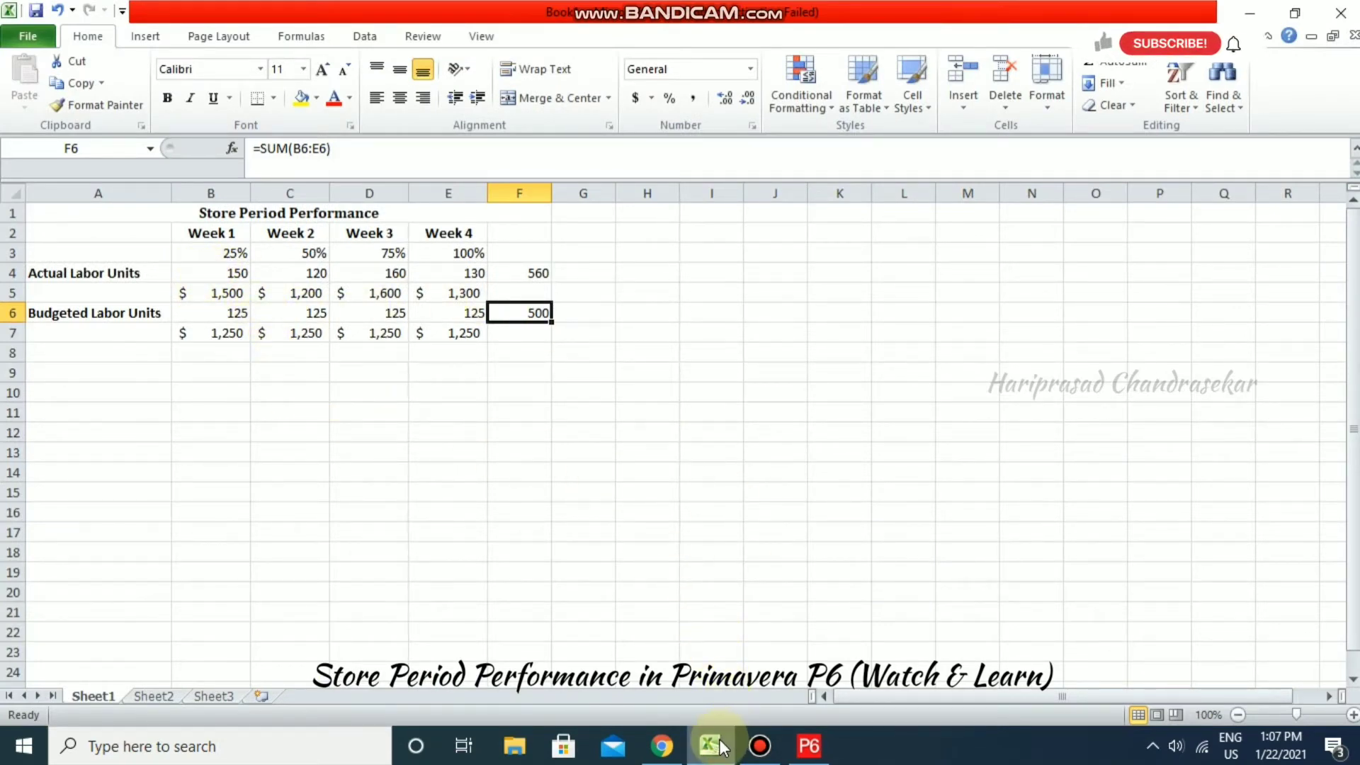
- Compare Excel's Week 1 labor units (125 per week, 500 total) against P6, then minimize Excel
{"action": "left_click", "coordinate": [809, 746]}
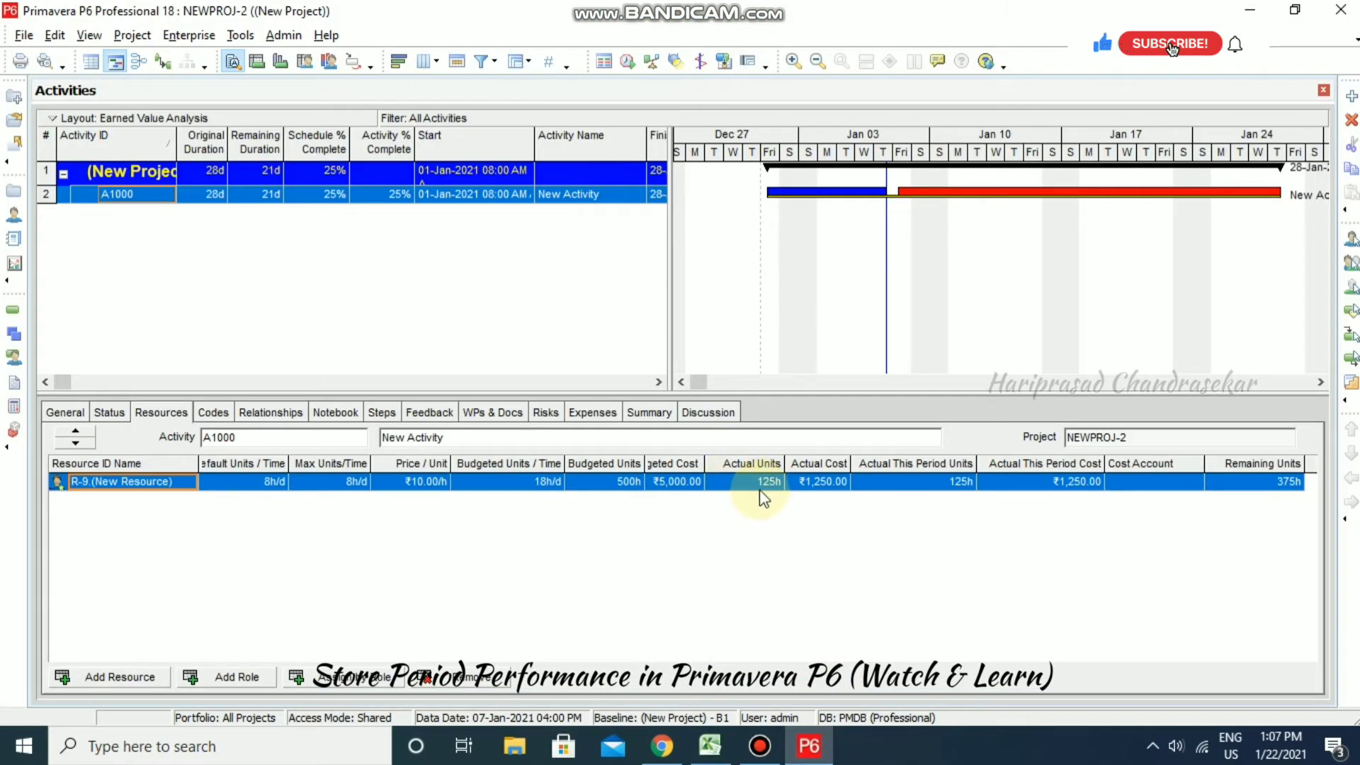
{"action": "left_click", "coordinate": [710, 746]}
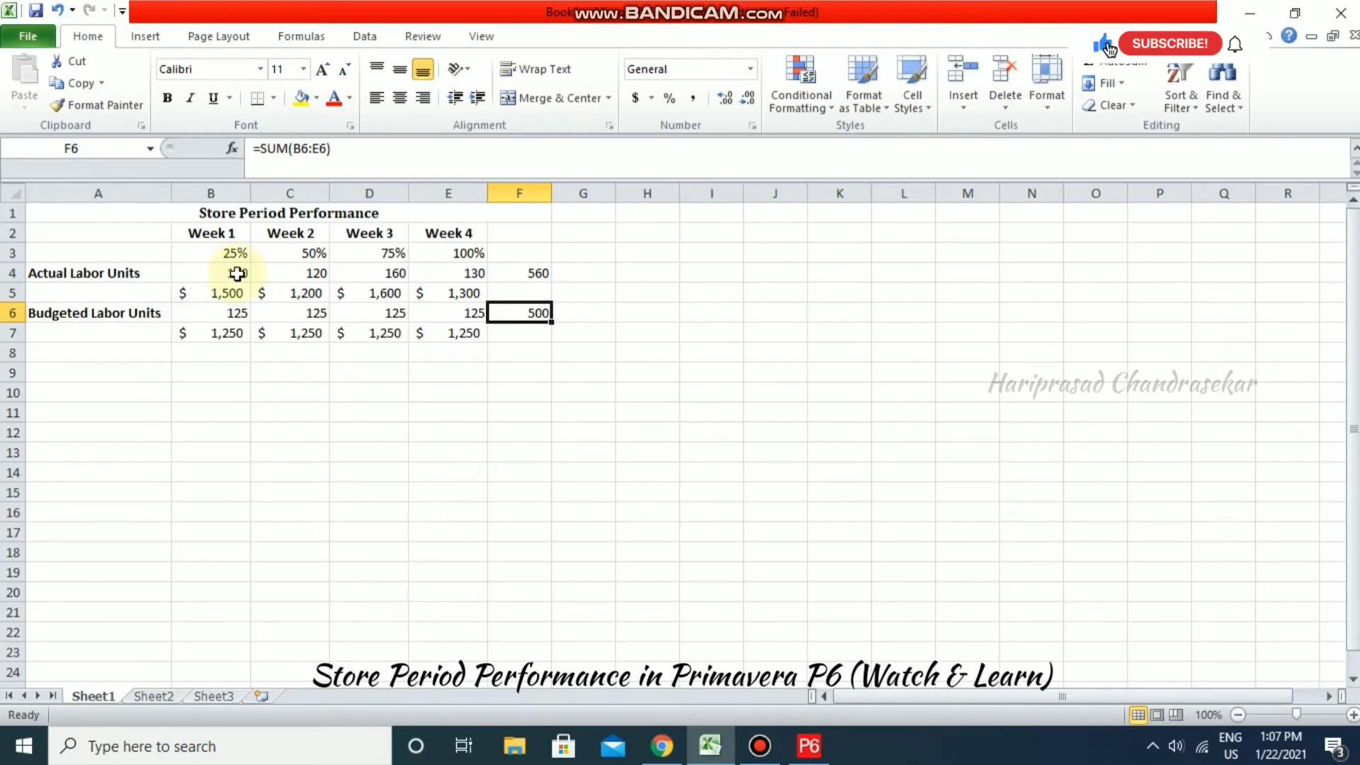
{"action": "left_click", "coordinate": [1248, 14]}
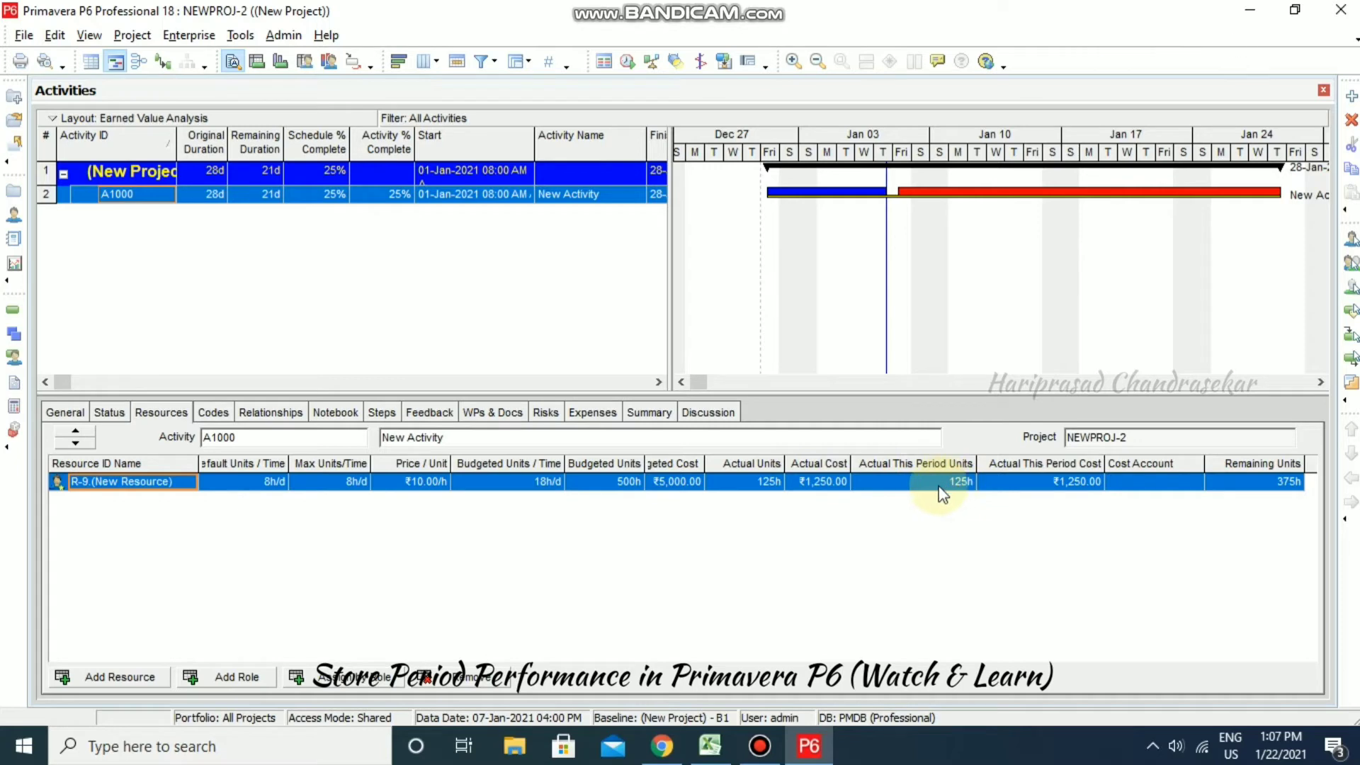
- Enter 150h actual units this period for R-9, giving ₹1,500.00 actual cost and 30% complete
{"action": "left_click", "coordinate": [954, 497]}
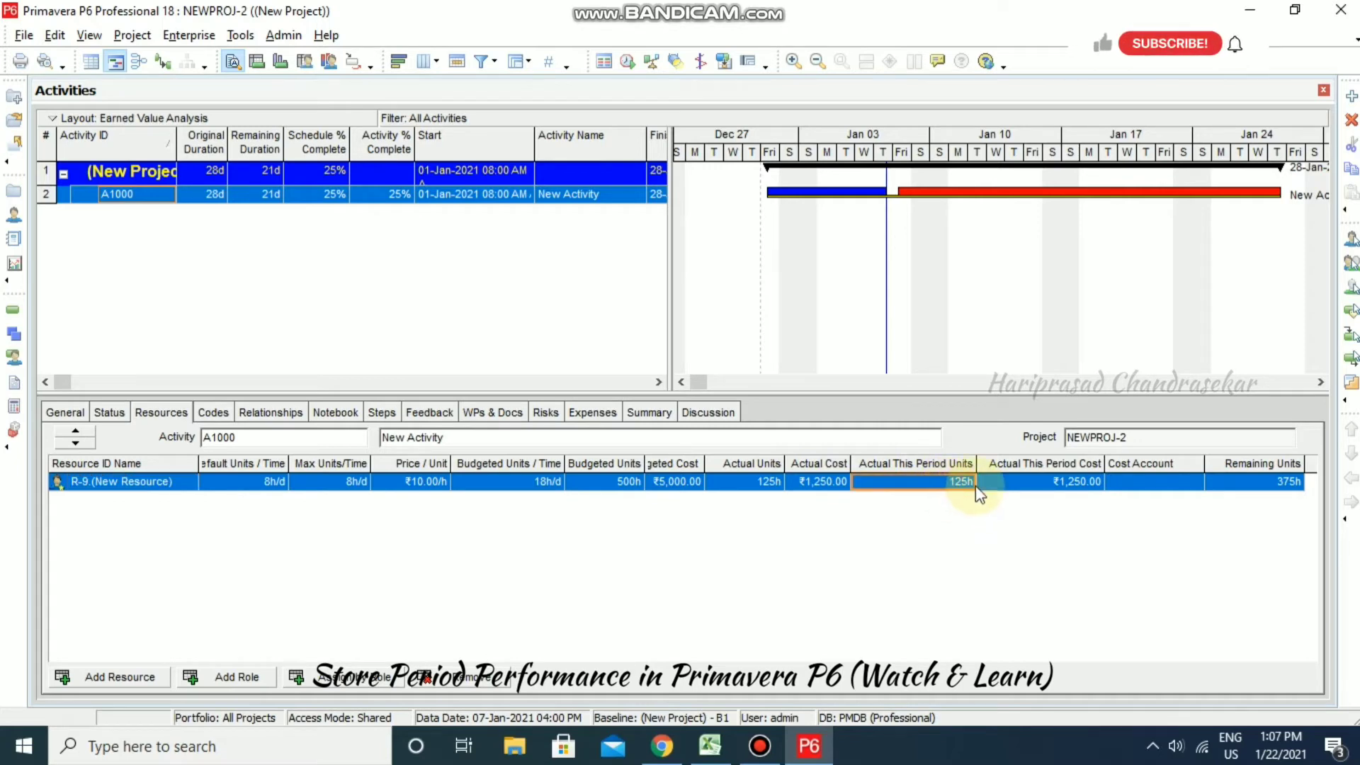
{"action": "type", "text": "15"}
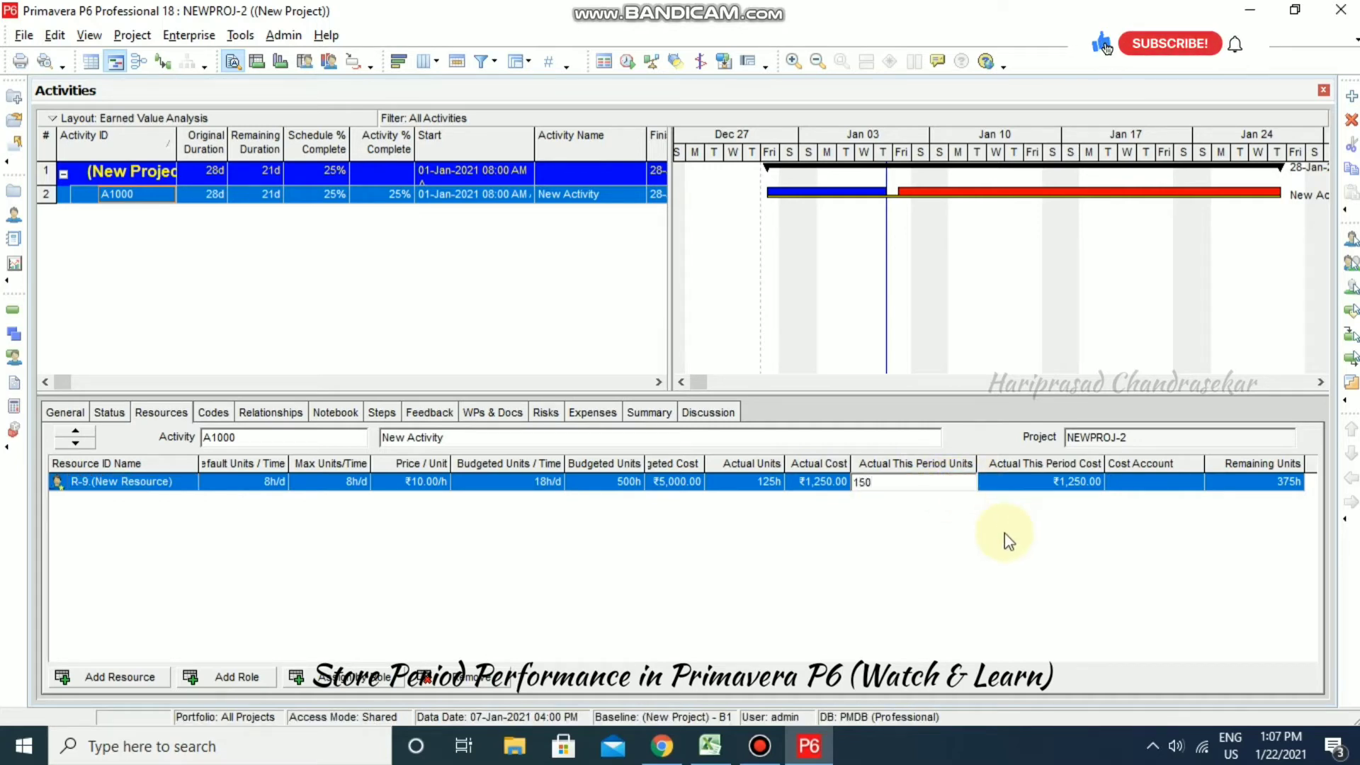
{"action": "left_click", "coordinate": [960, 537]}
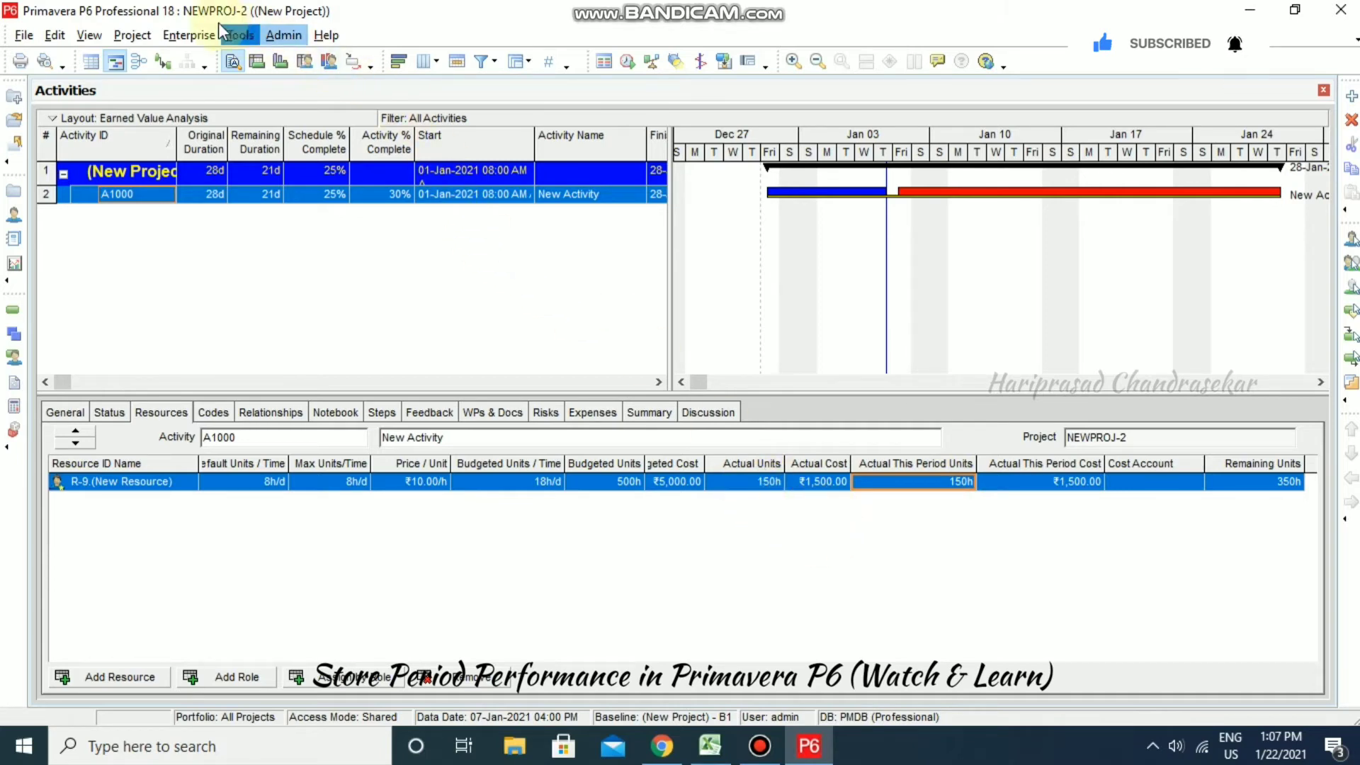
{"action": "left_click", "coordinate": [239, 34]}
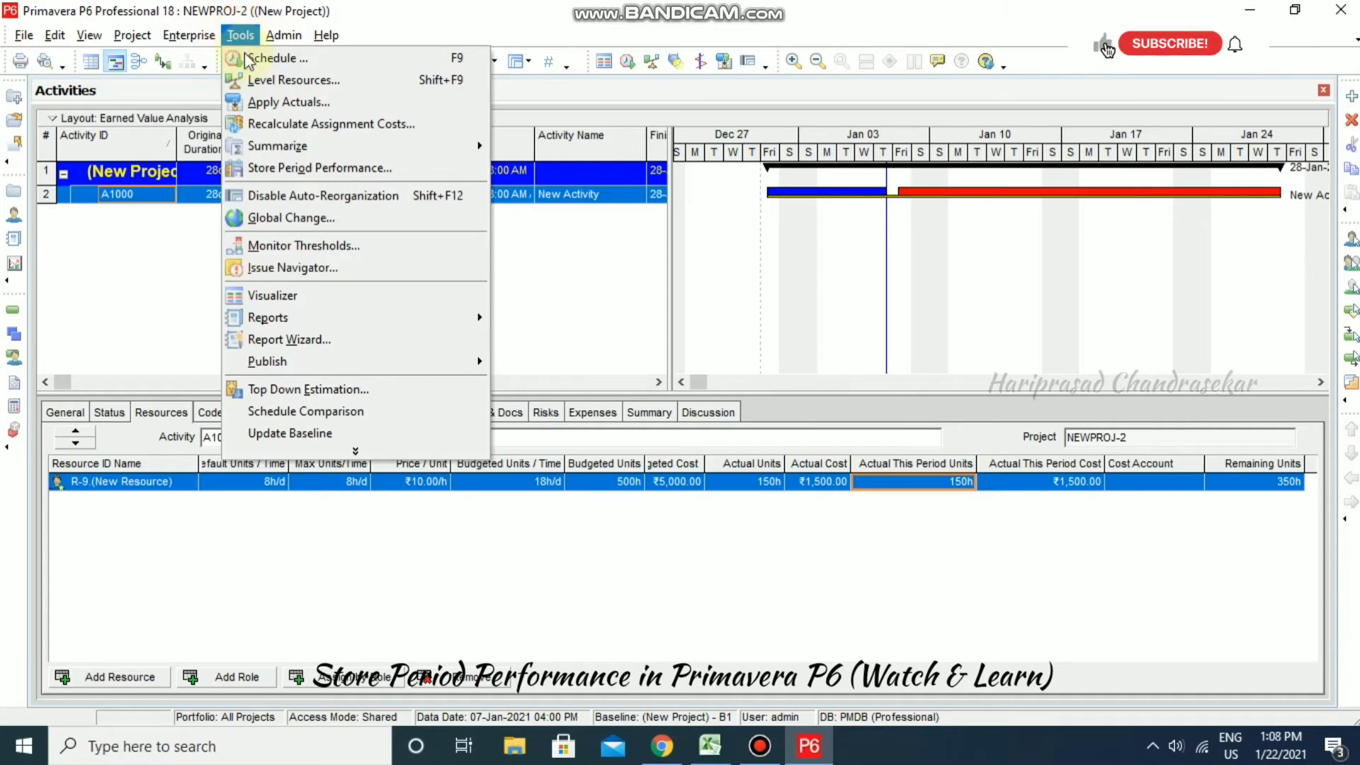
- Store NEWPROJ-2's period performance for 2021-01-01, resetting this period's actual units to 0h
{"action": "left_click", "coordinate": [297, 168]}
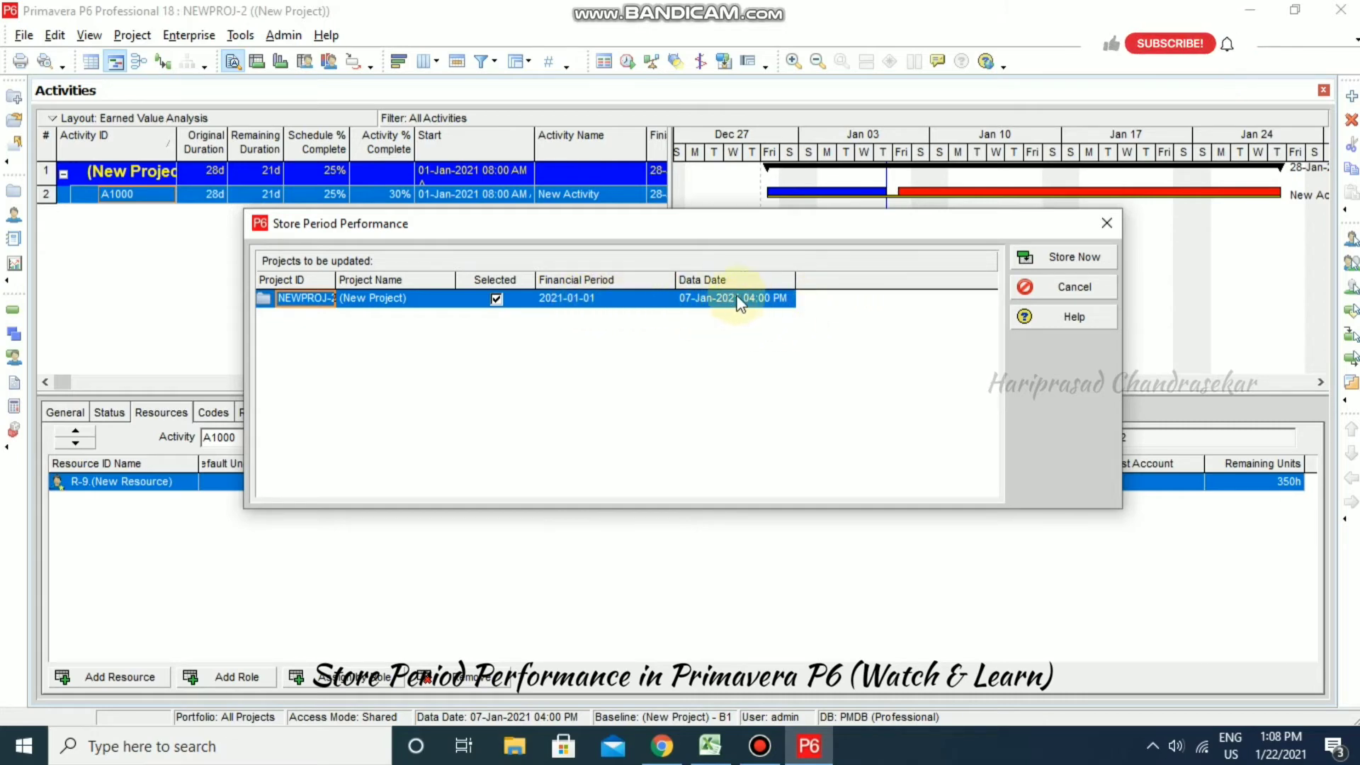
{"action": "left_click", "coordinate": [1077, 258]}
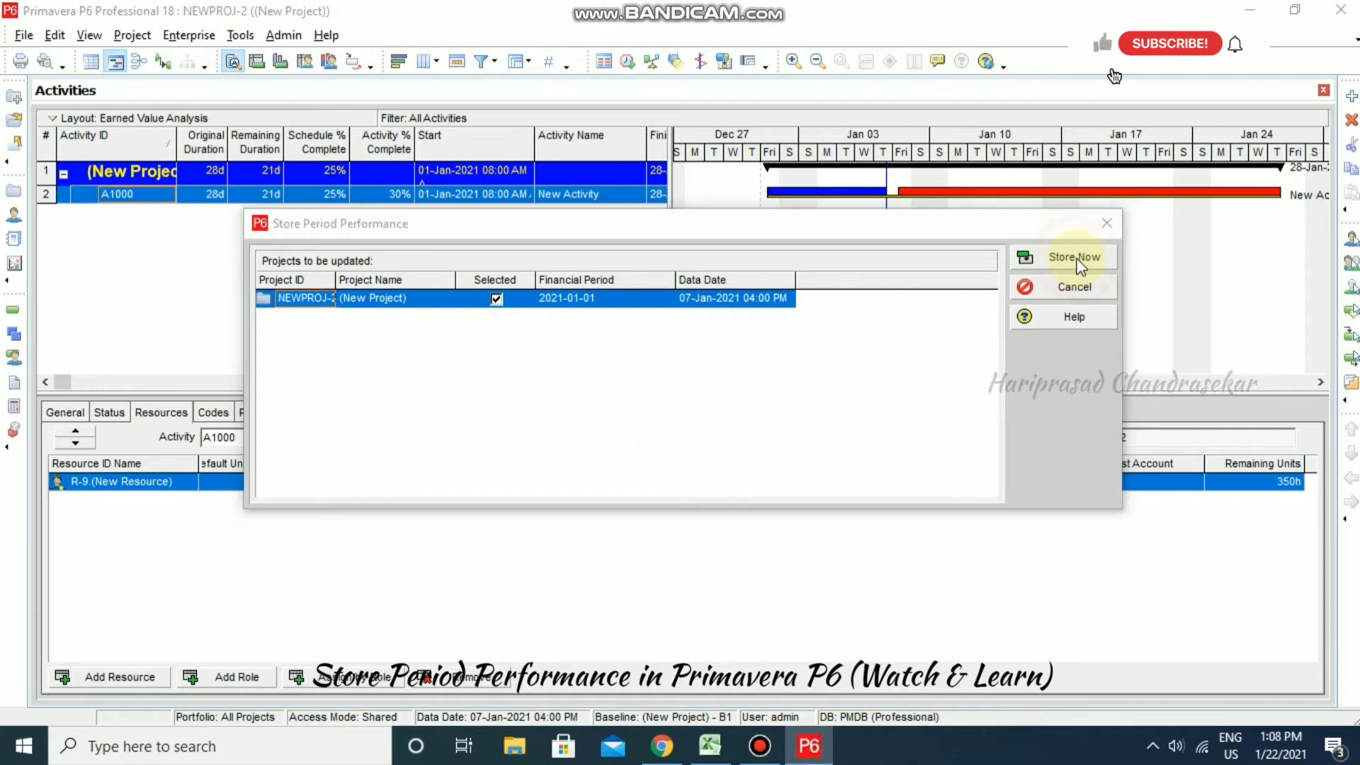
{"action": "left_click", "coordinate": [670, 412]}
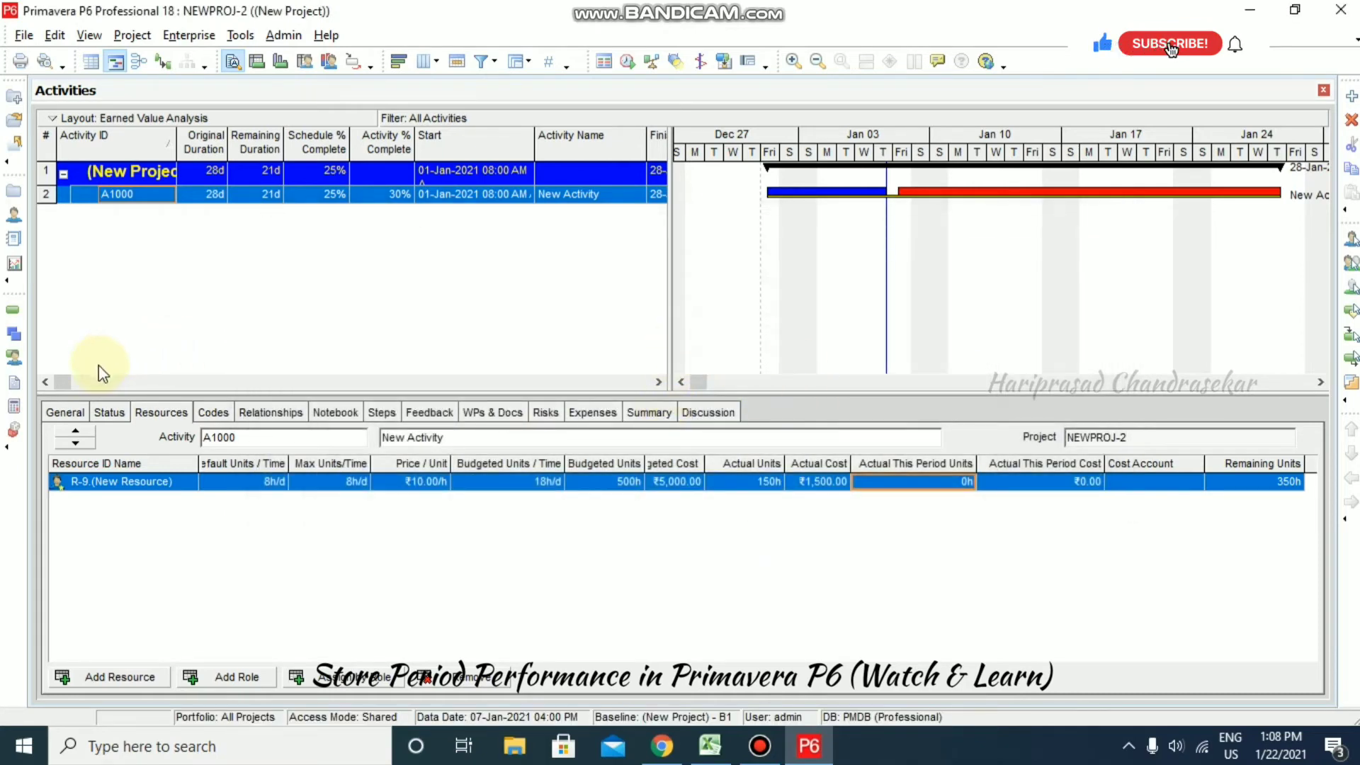
{"action": "left_click_drag", "start_coordinate": [65, 384], "coordinate": [210, 382]}
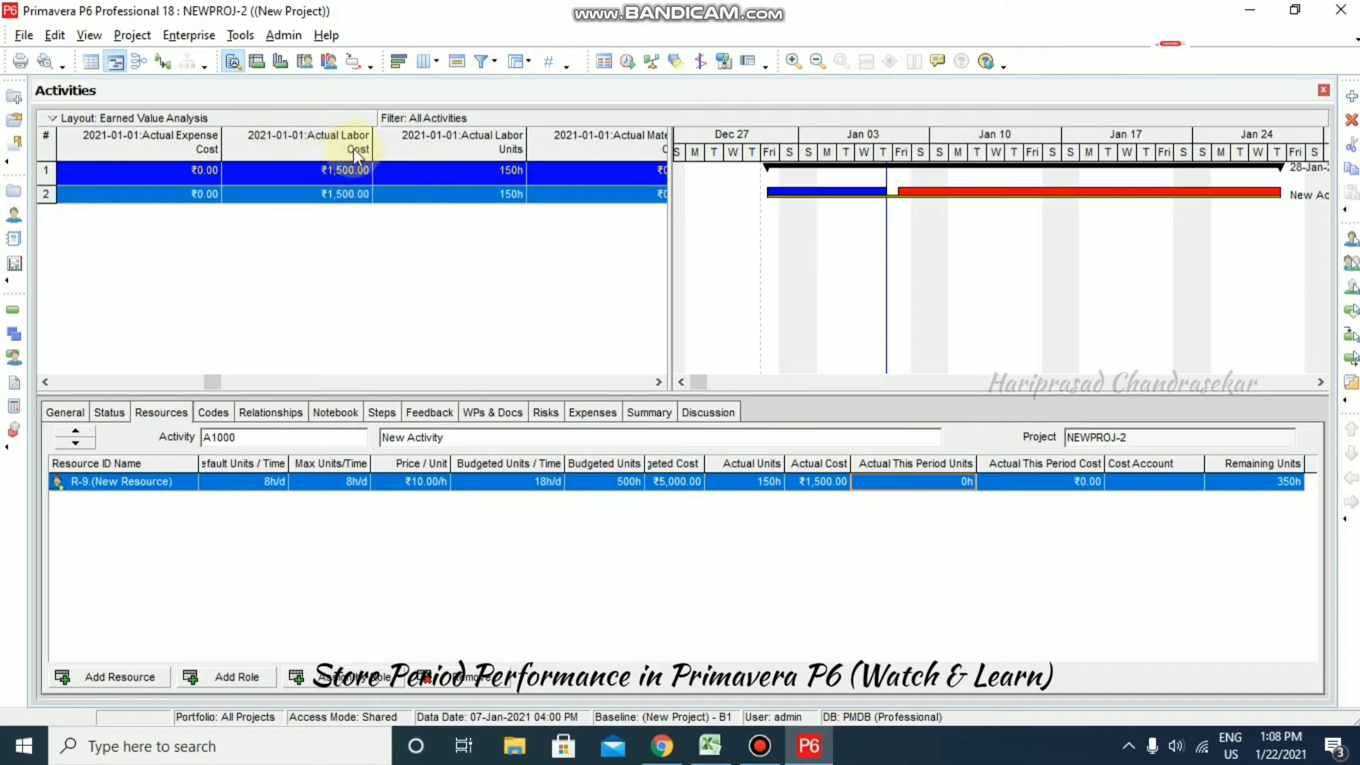
- Scroll through the 2021-01-01 columns (₹1,250.00 planned value, 125h planned units), then show A1000's status
{"action": "left_click", "coordinate": [46, 383]}
{"action": "left_click", "coordinate": [45, 383]}
{"action": "left_click", "coordinate": [45, 382]}
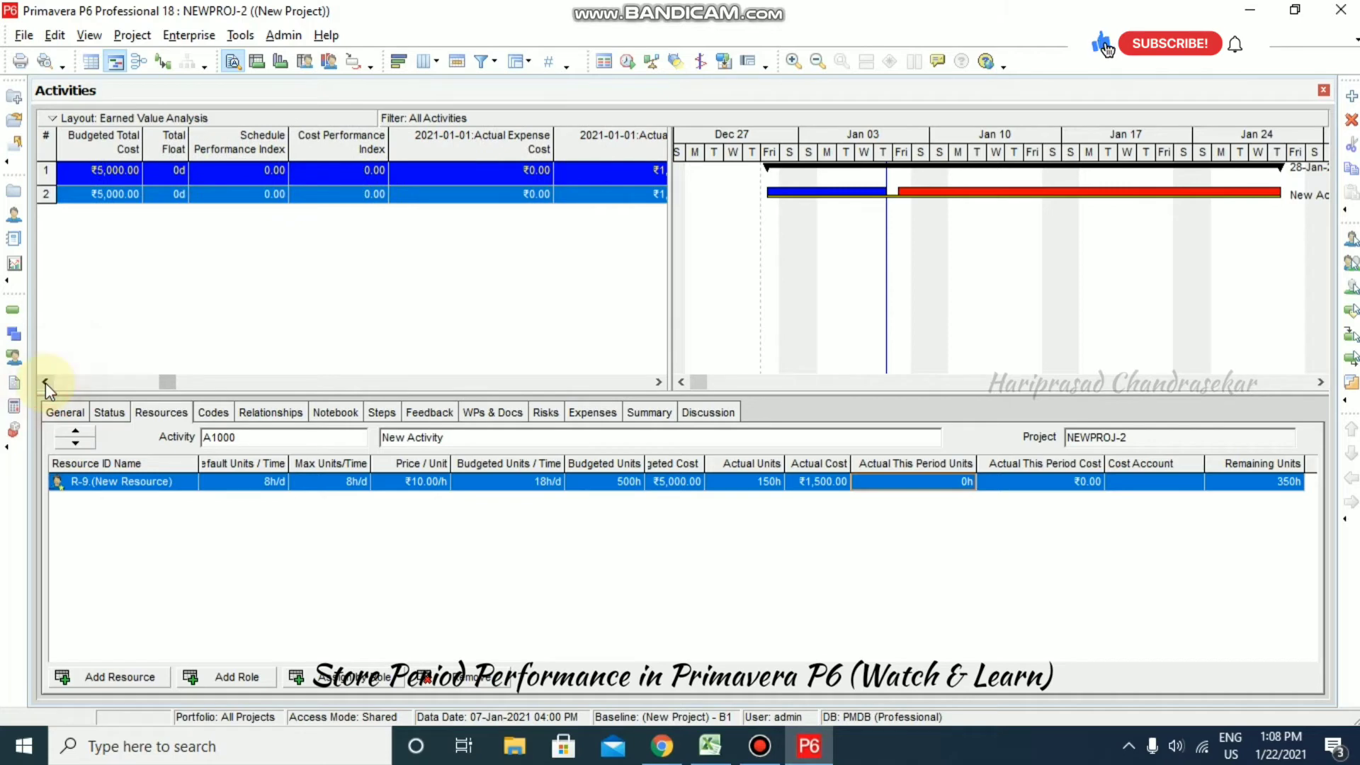
{"action": "left_click", "coordinate": [45, 382]}
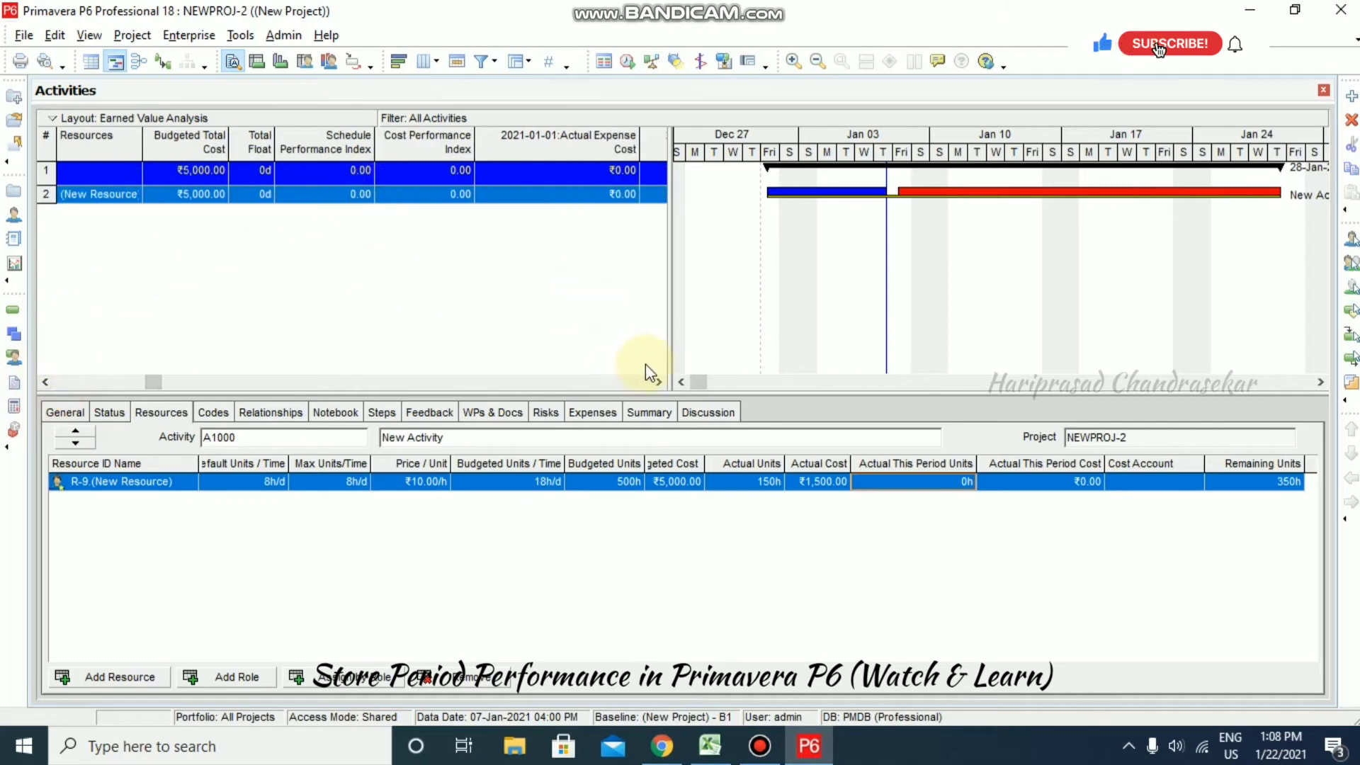
{"action": "left_click", "coordinate": [664, 383]}
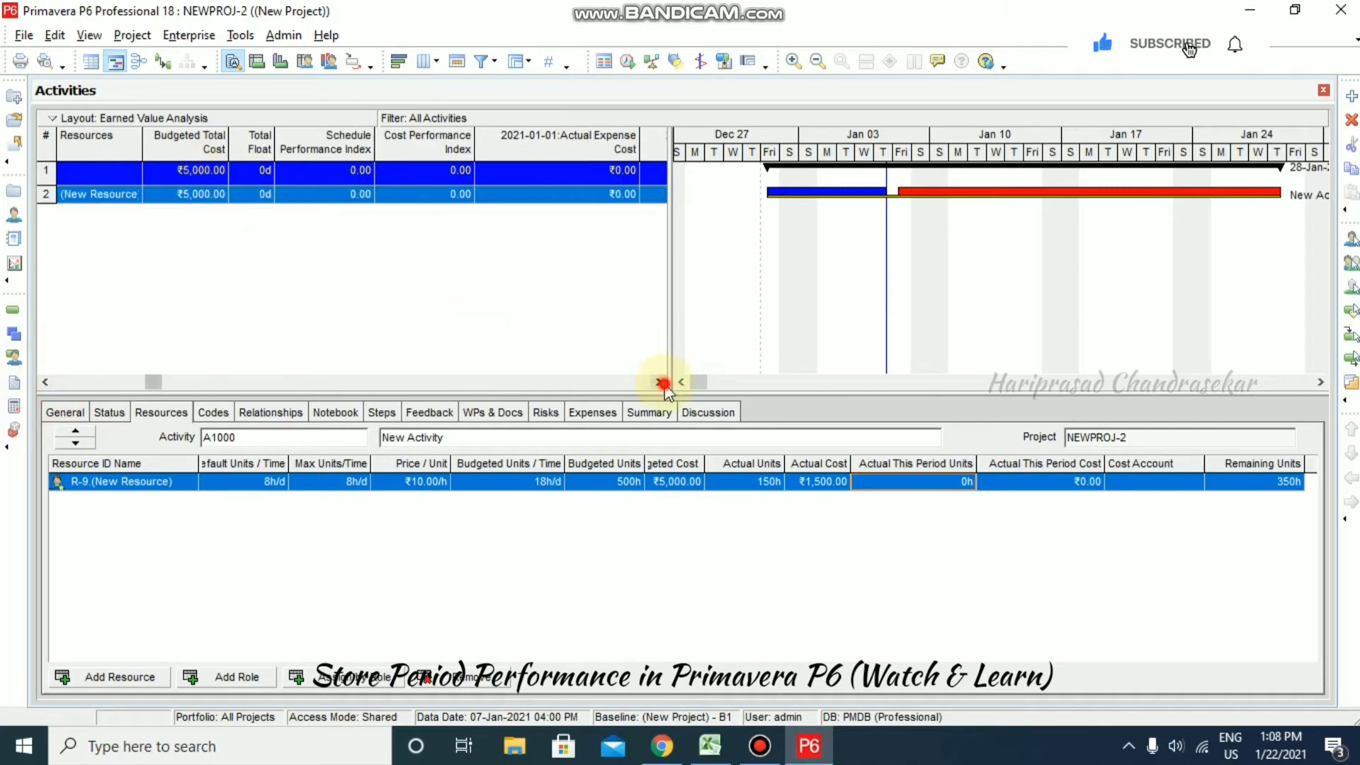
{"action": "left_click", "coordinate": [664, 382]}
{"action": "left_click", "coordinate": [664, 382]}
{"action": "left_click", "coordinate": [664, 383]}
{"action": "left_click", "coordinate": [664, 383]}
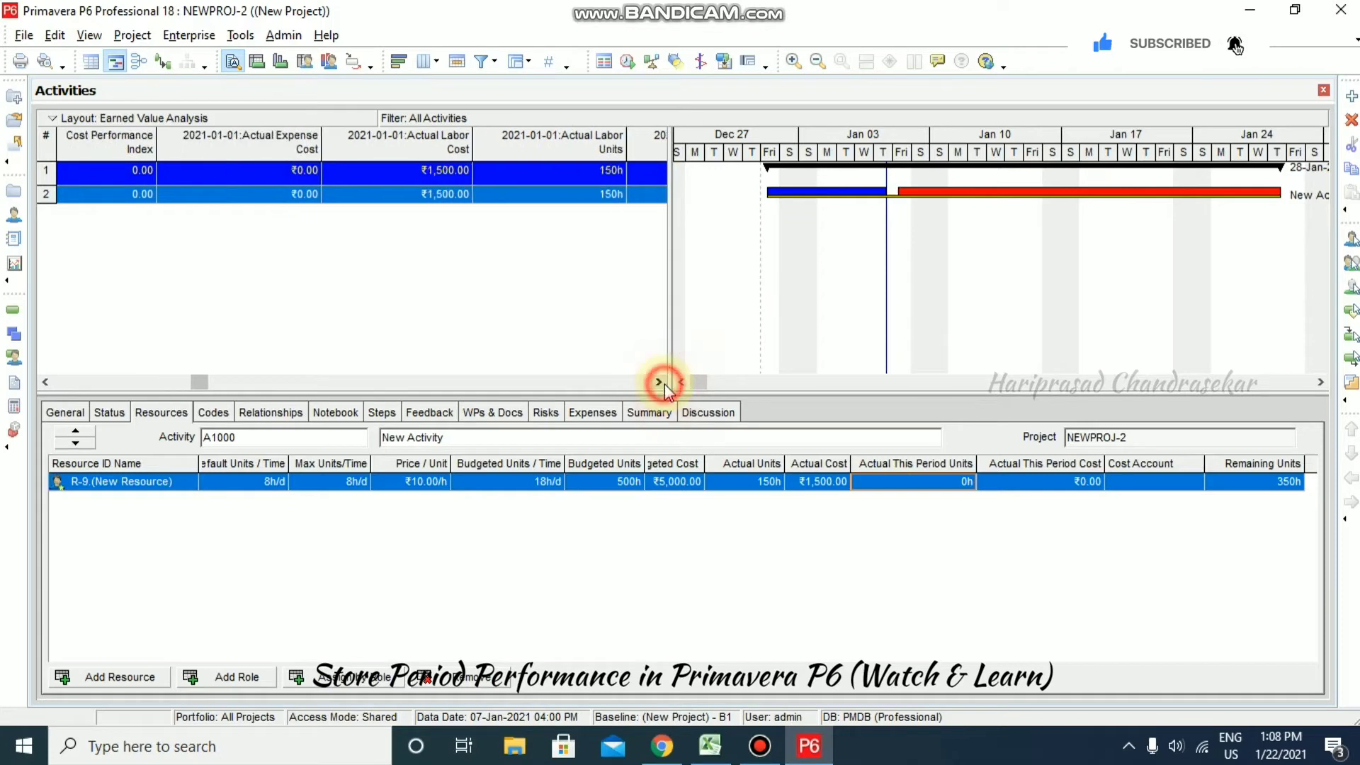
{"action": "left_click", "coordinate": [664, 383]}
{"action": "left_click", "coordinate": [664, 382]}
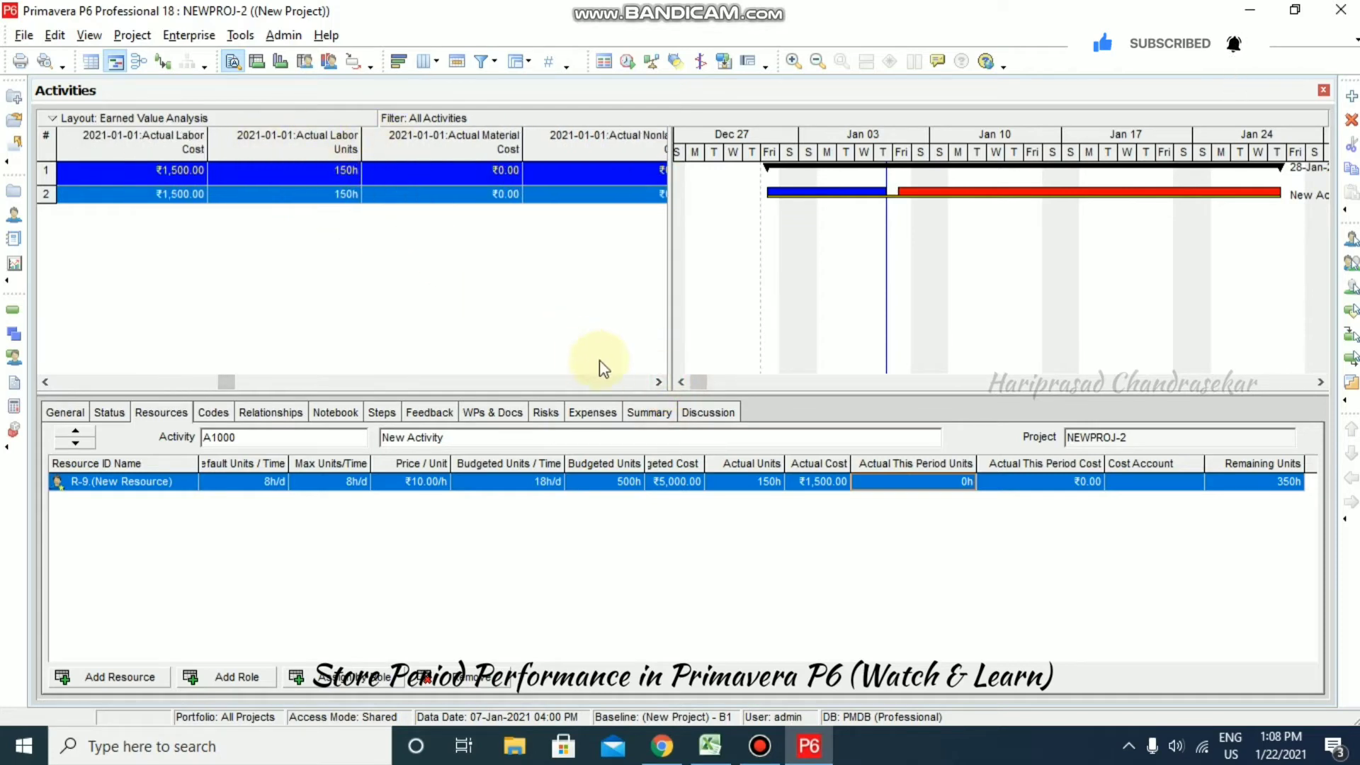
{"action": "left_click", "coordinate": [654, 381]}
{"action": "left_click", "coordinate": [654, 380]}
{"action": "left_click", "coordinate": [655, 380]}
{"action": "left_click", "coordinate": [655, 380]}
{"action": "left_click", "coordinate": [655, 381]}
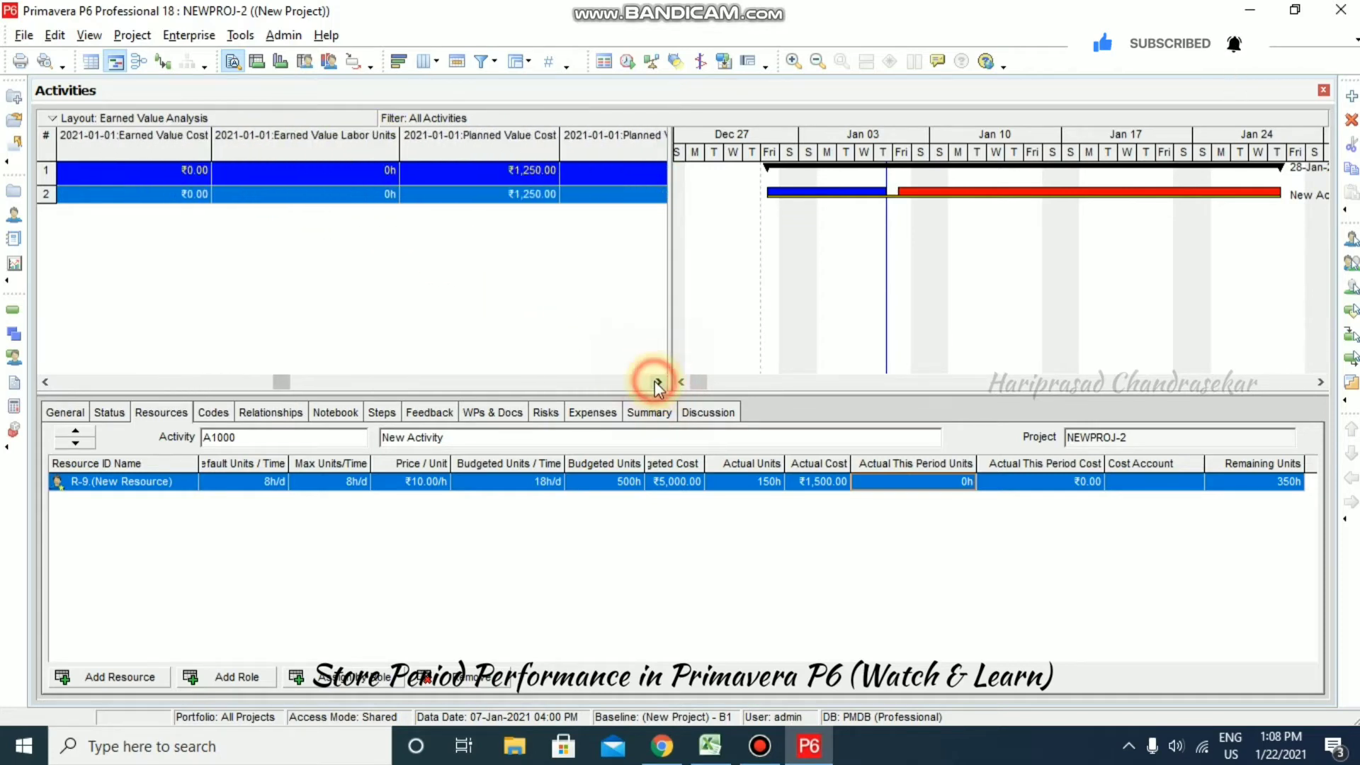
{"action": "left_click", "coordinate": [654, 380]}
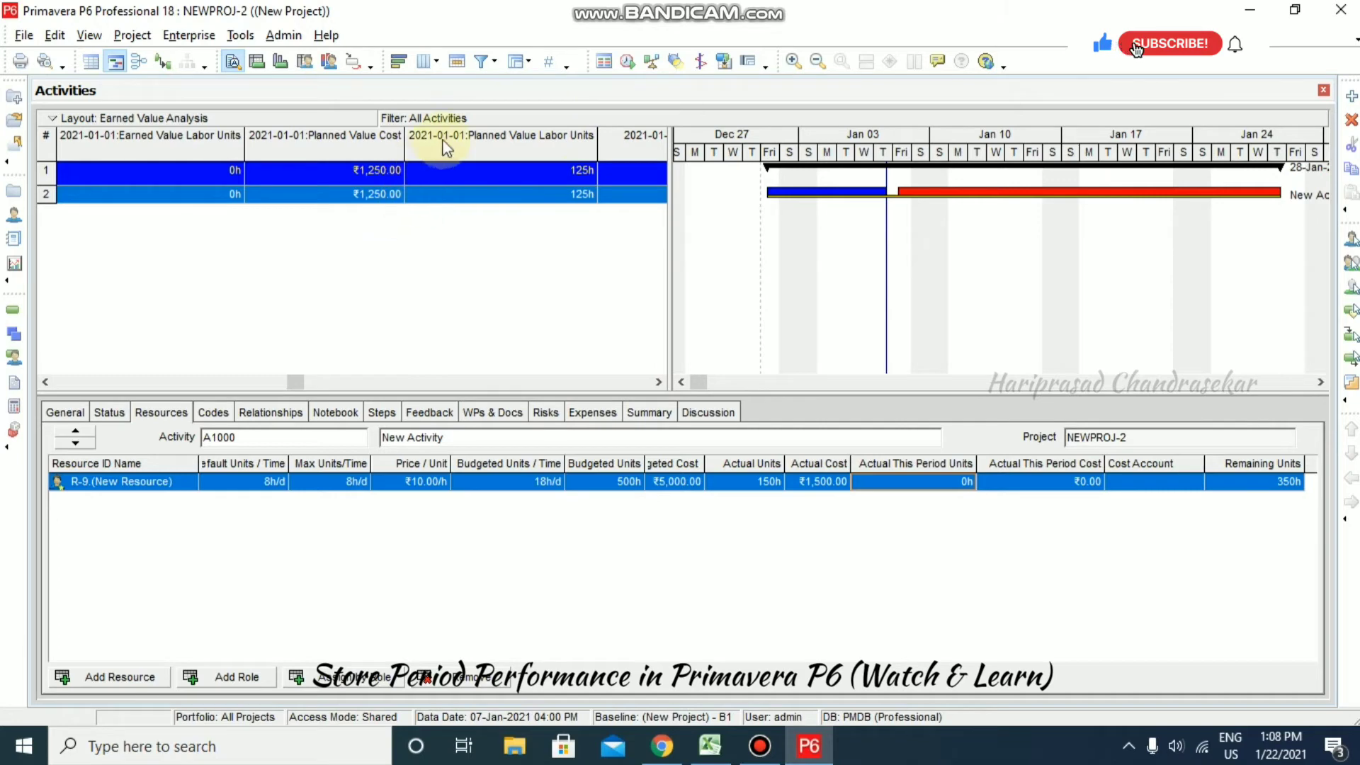
{"action": "left_click", "coordinate": [111, 414]}
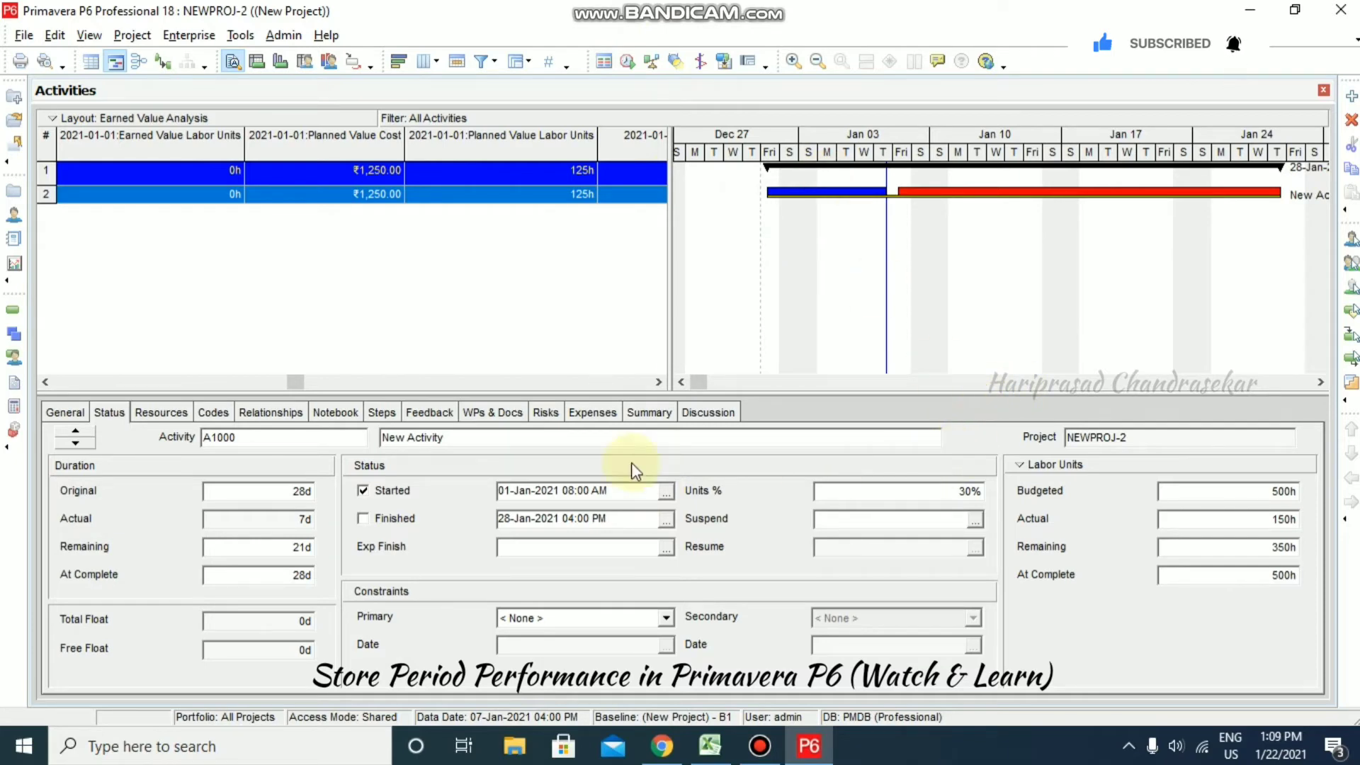
{"action": "left_click", "coordinate": [65, 412]}
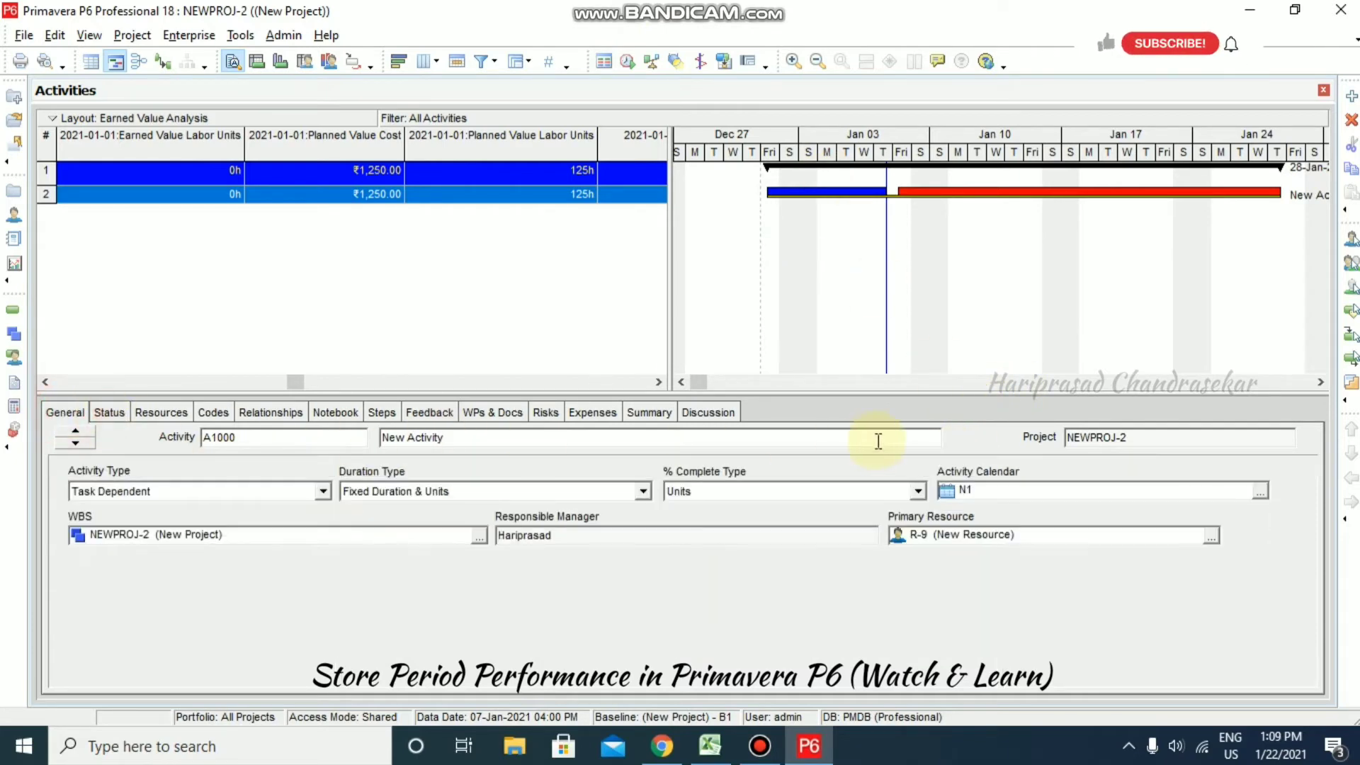
{"action": "left_click", "coordinate": [914, 493]}
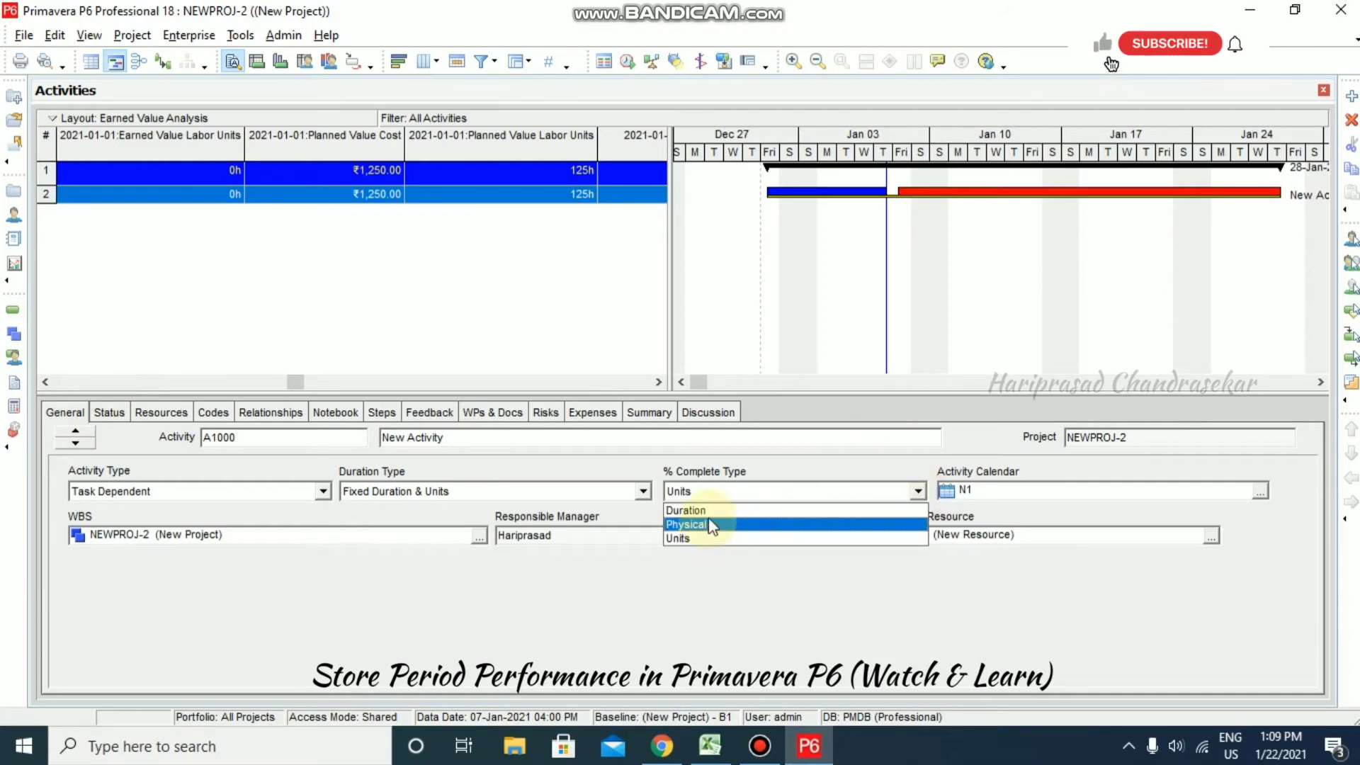
{"action": "left_click", "coordinate": [709, 511]}
{"action": "left_click", "coordinate": [110, 413]}
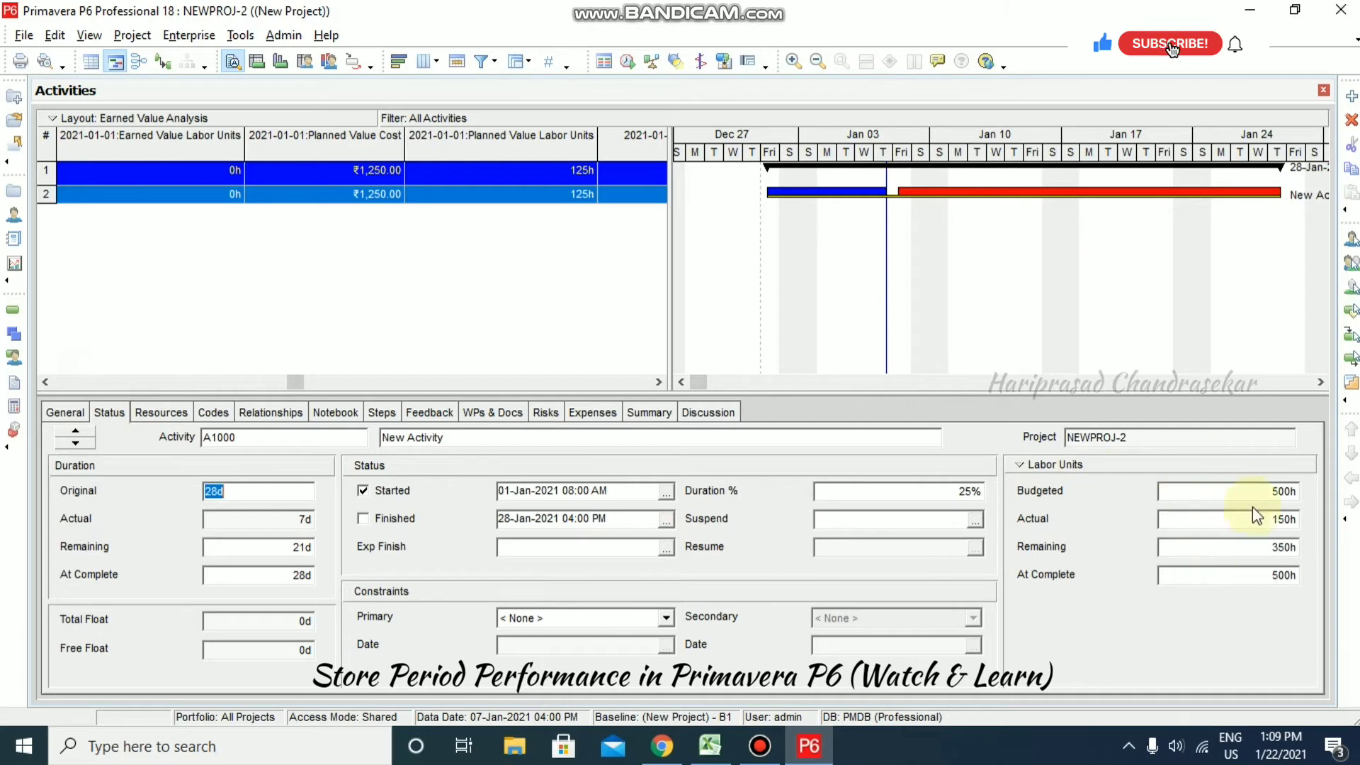
{"action": "left_click", "coordinate": [62, 412]}
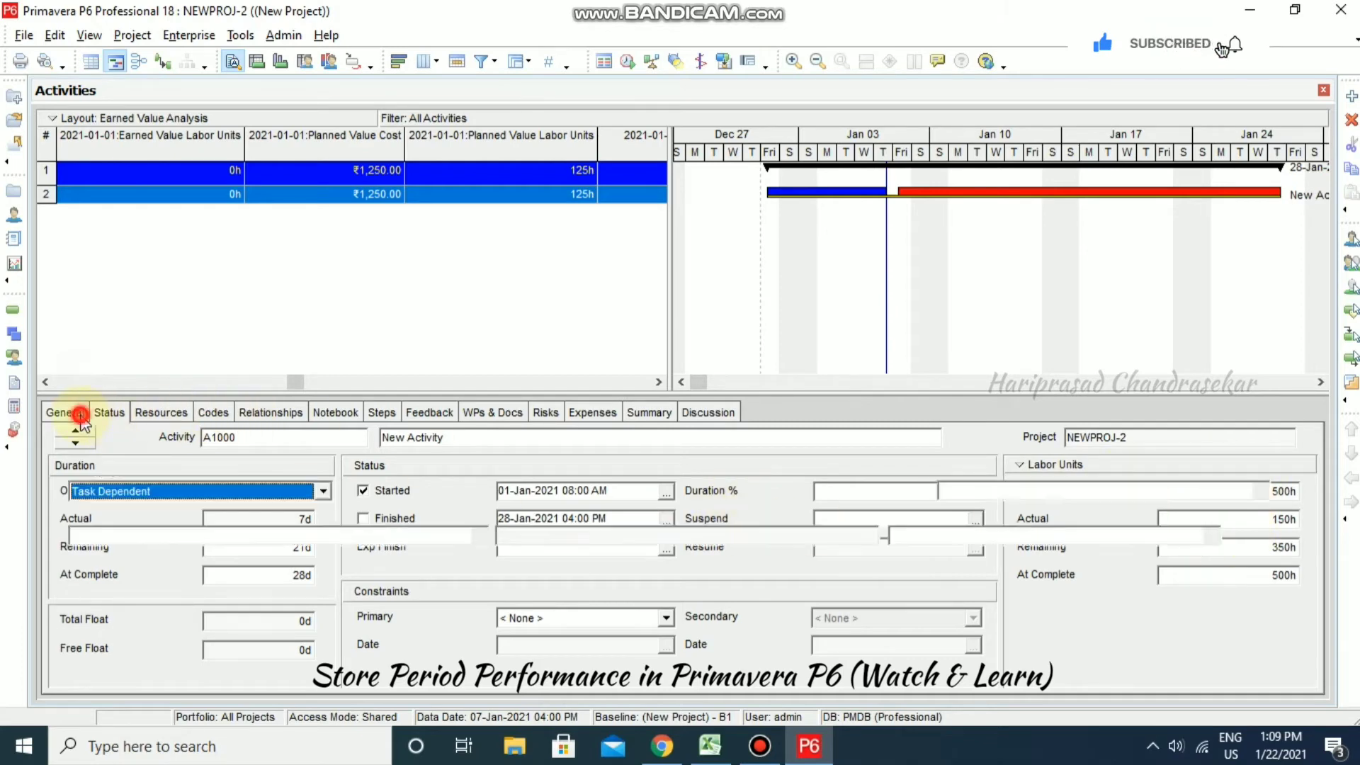
{"action": "left_click", "coordinate": [858, 494]}
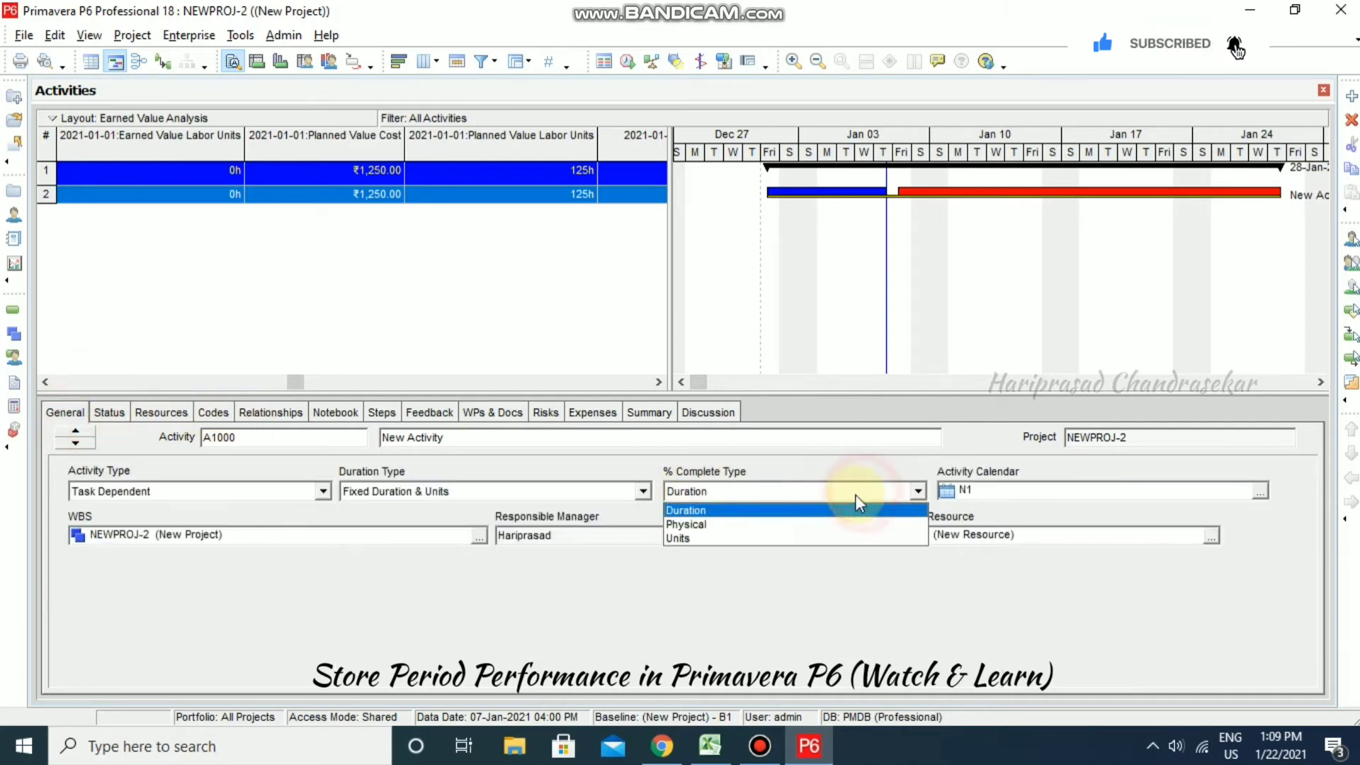
{"action": "left_click", "coordinate": [859, 495]}
{"action": "left_click", "coordinate": [170, 413]}
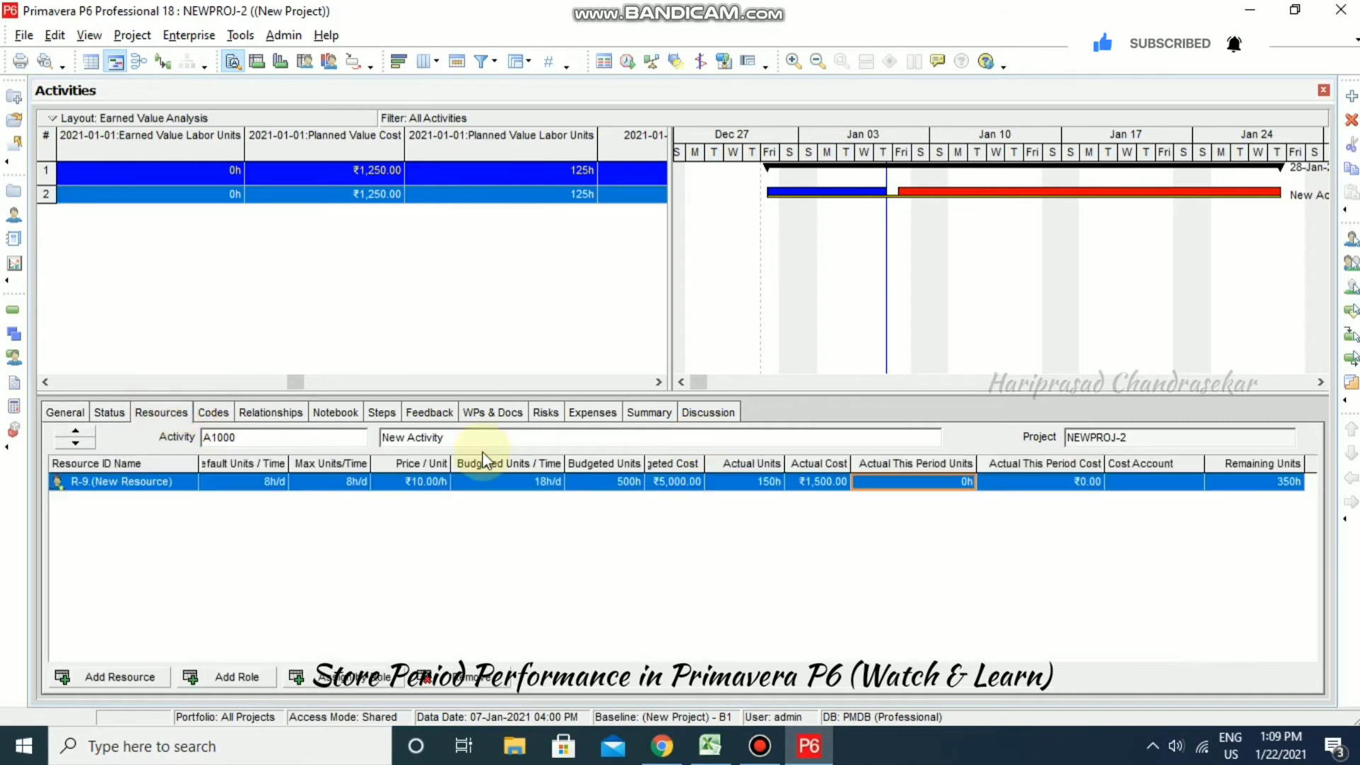
{"action": "left_click", "coordinate": [113, 414]}
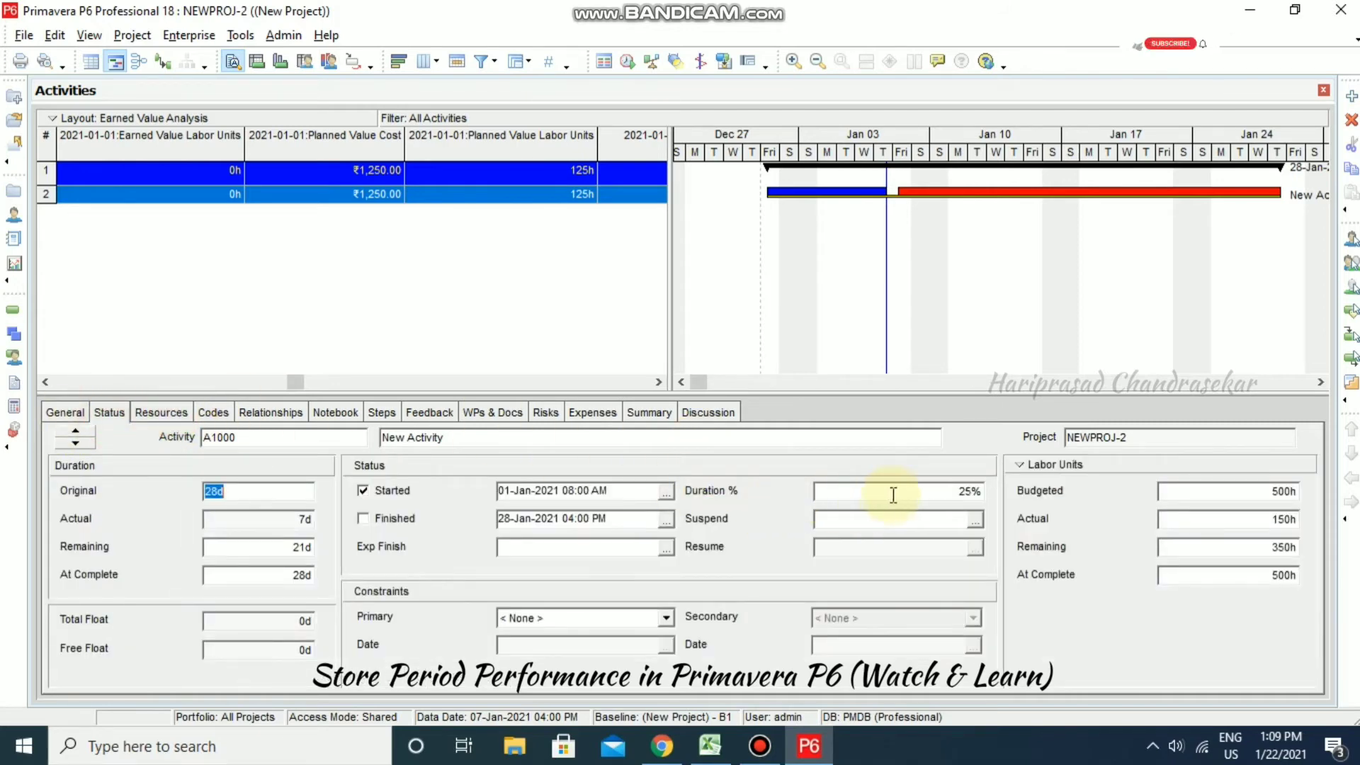
- Change A1000's Duration % complete from 25% to 50%
{"action": "left_click", "coordinate": [984, 491]}
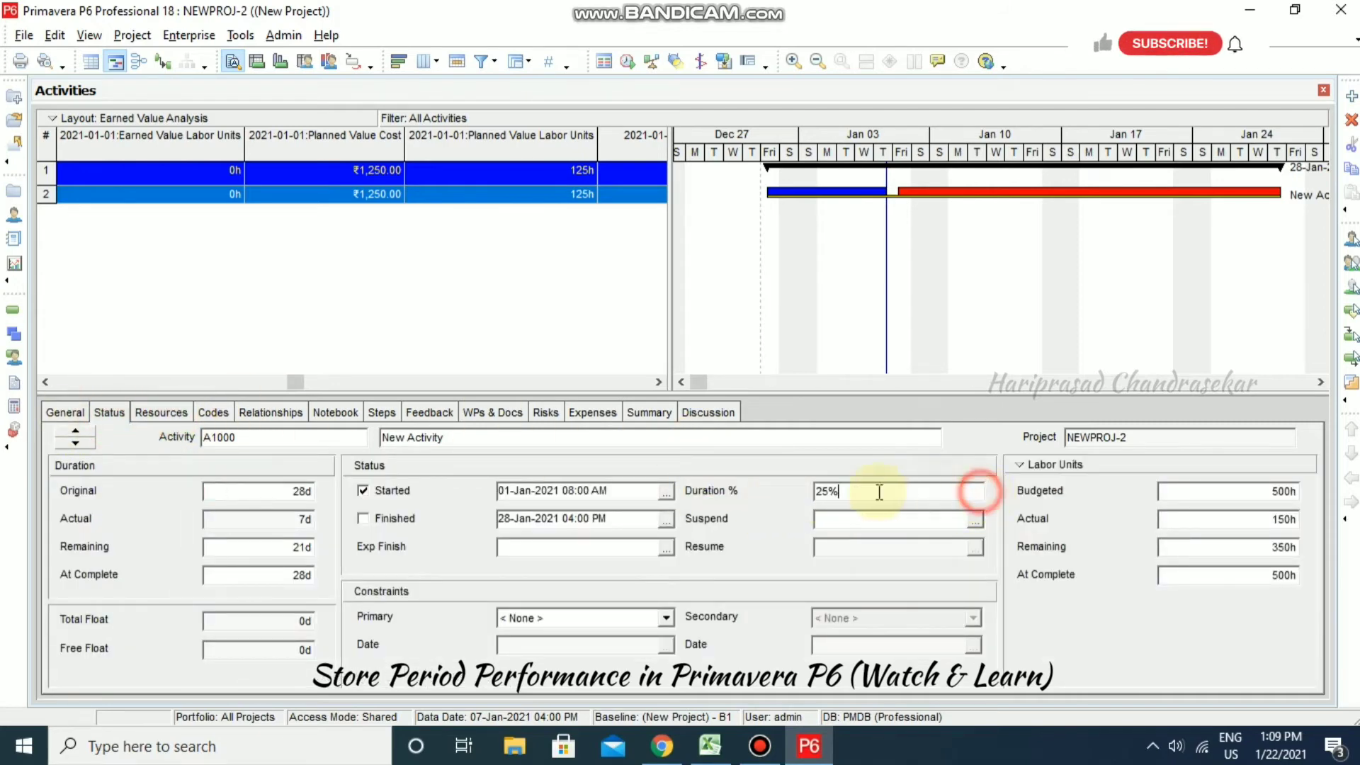
{"action": "left_click_drag", "start_coordinate": [874, 492], "coordinate": [797, 492]}
{"action": "type", "text": "50"}
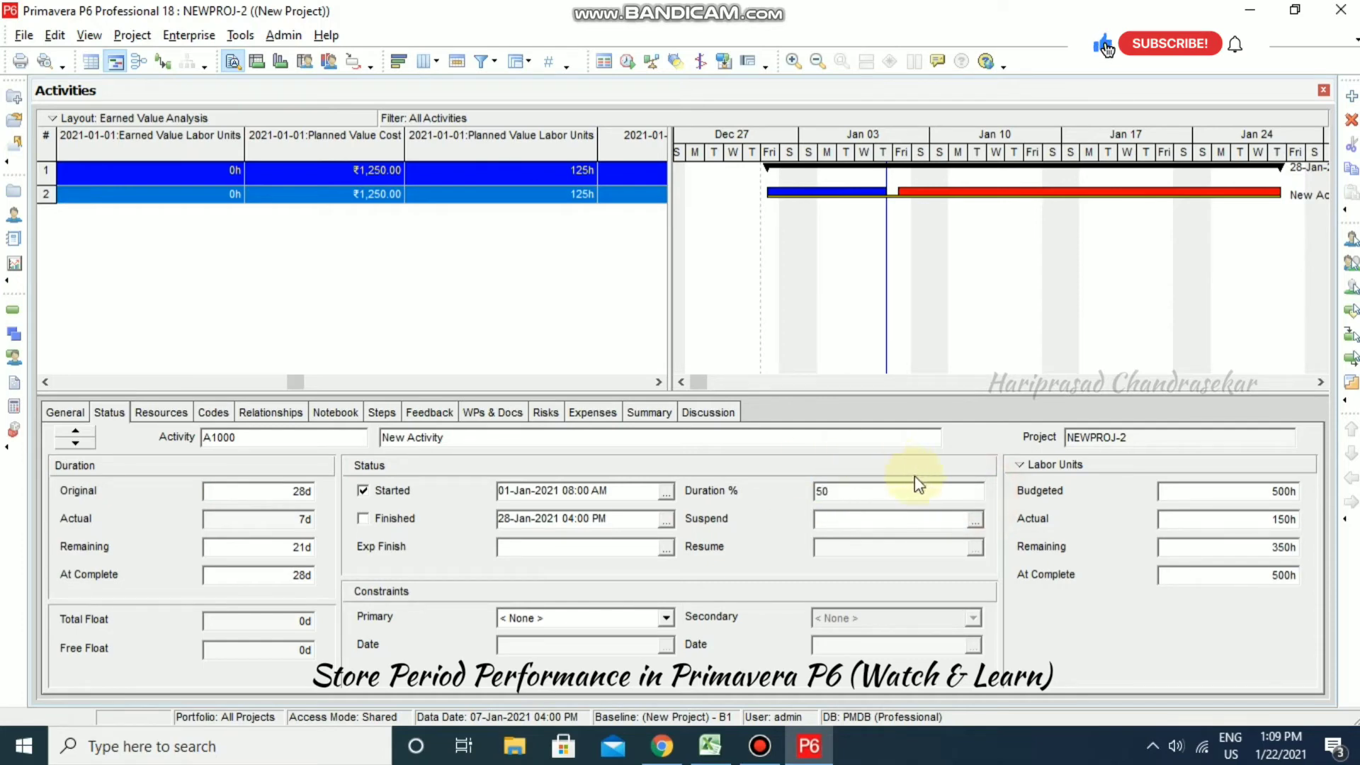
{"action": "key", "text": "Return"}
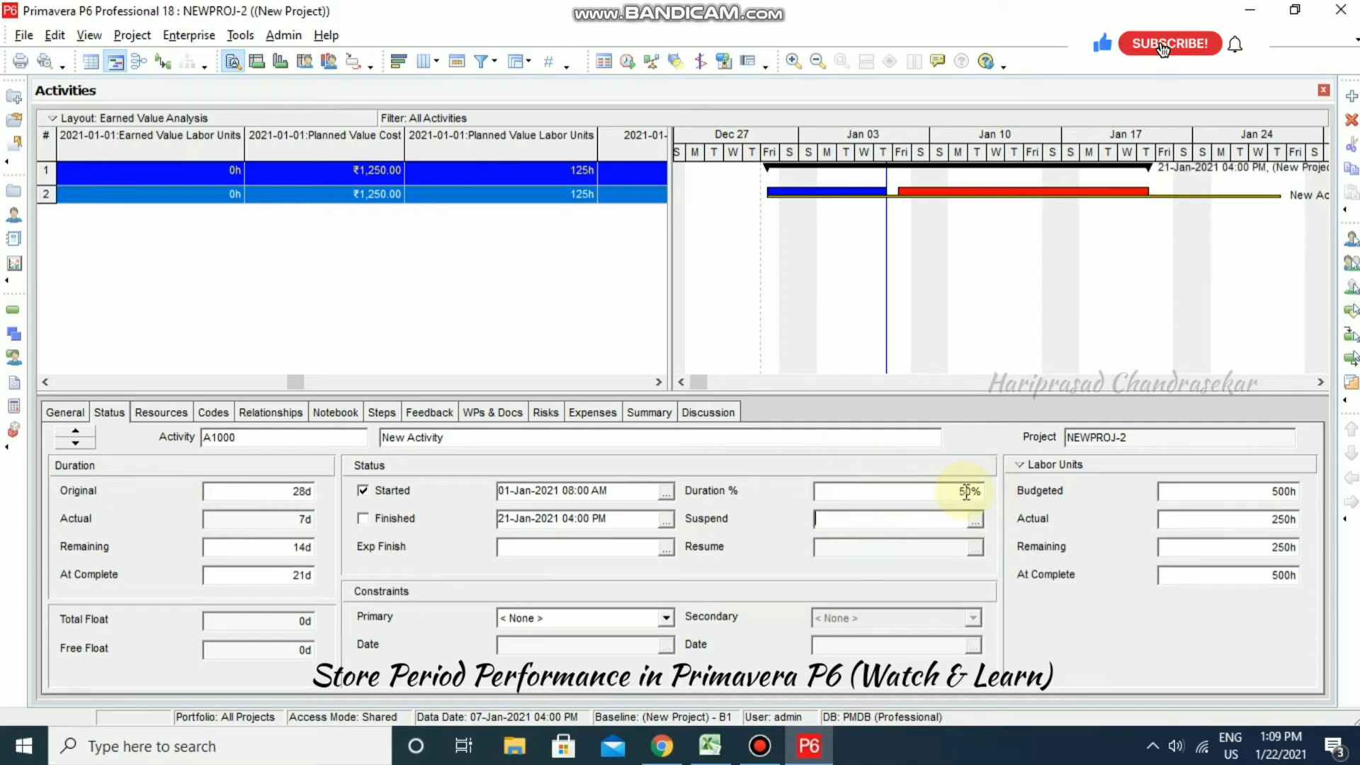
- Reschedule the project with a 14-Jan-2021 data date
{"action": "left_click", "coordinate": [627, 62]}
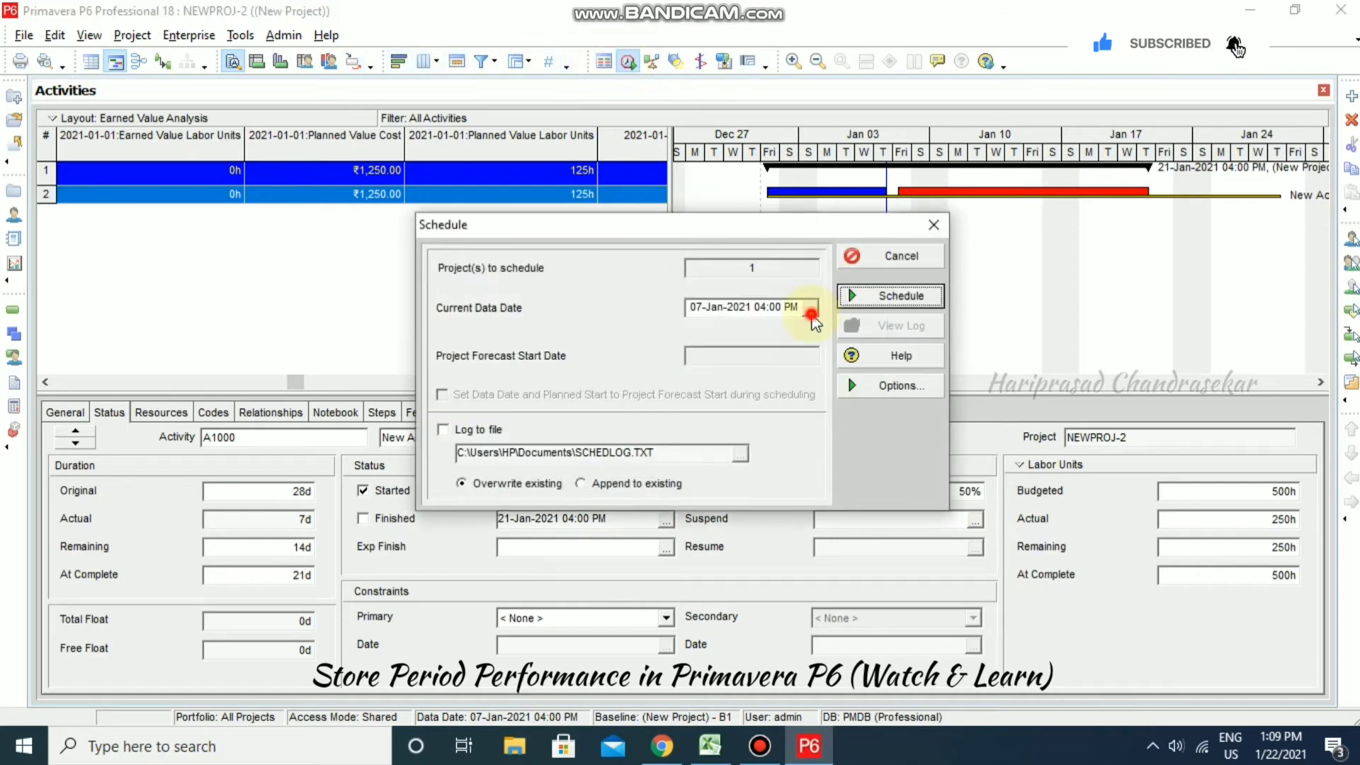
{"action": "left_click", "coordinate": [810, 312]}
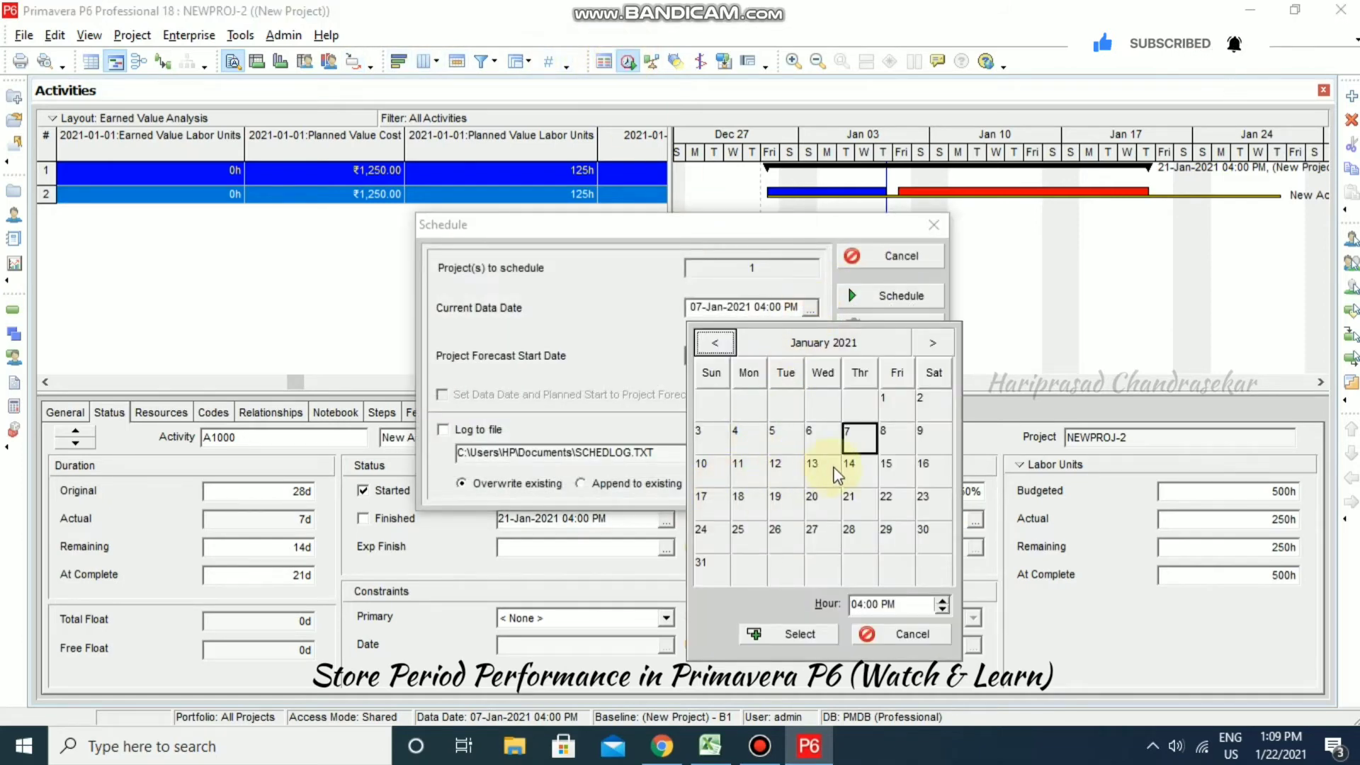
{"action": "left_click", "coordinate": [854, 467]}
{"action": "left_click", "coordinate": [836, 635]}
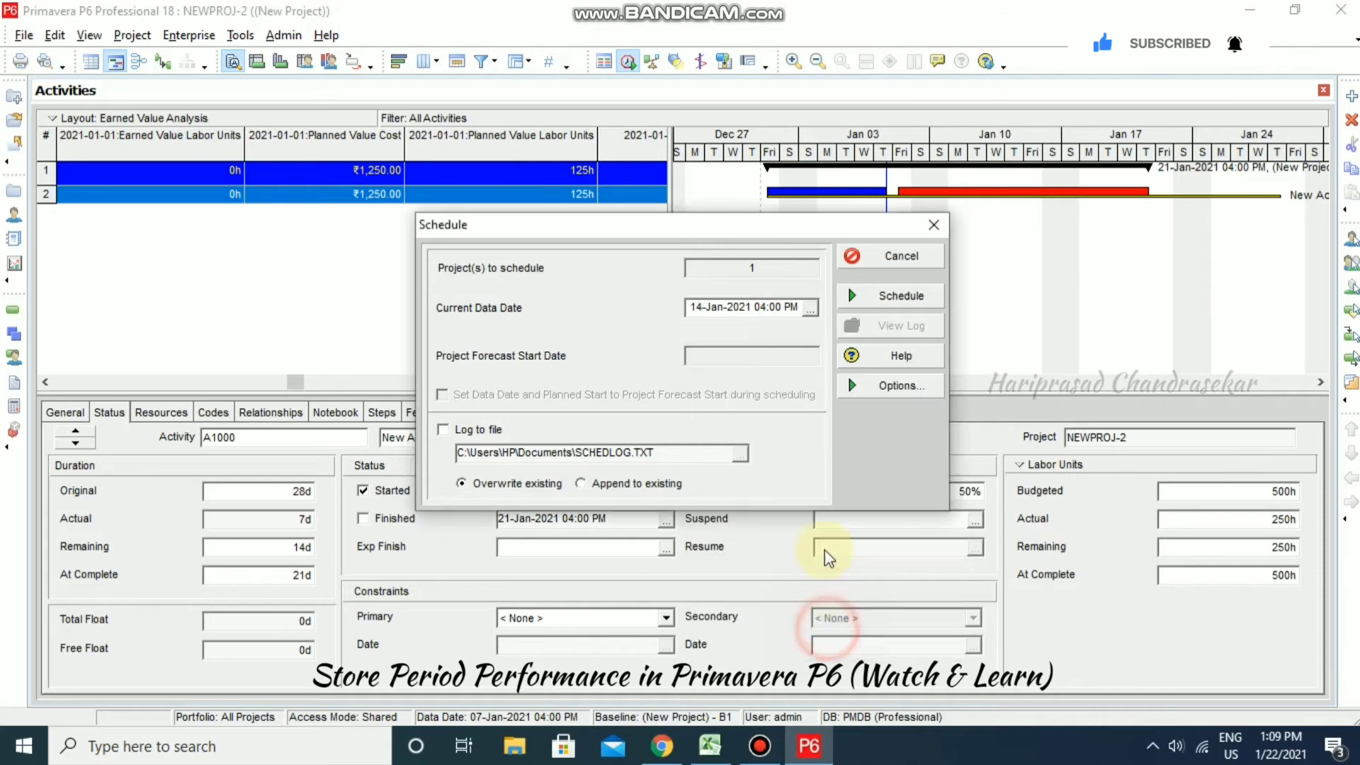
{"action": "left_click", "coordinate": [897, 301]}
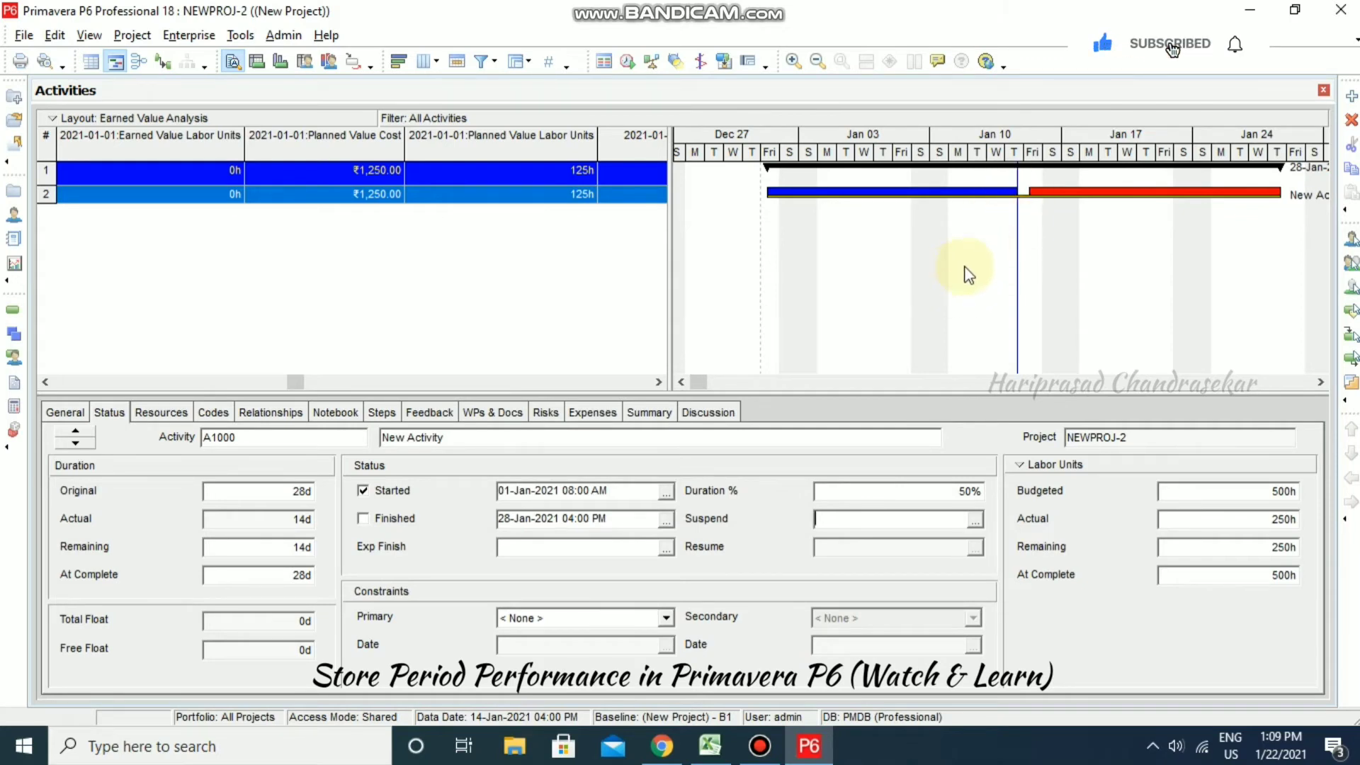
- Check R-9's actual units this period against Excel's Week 2 actual labor units of 120
{"action": "left_click", "coordinate": [178, 411]}
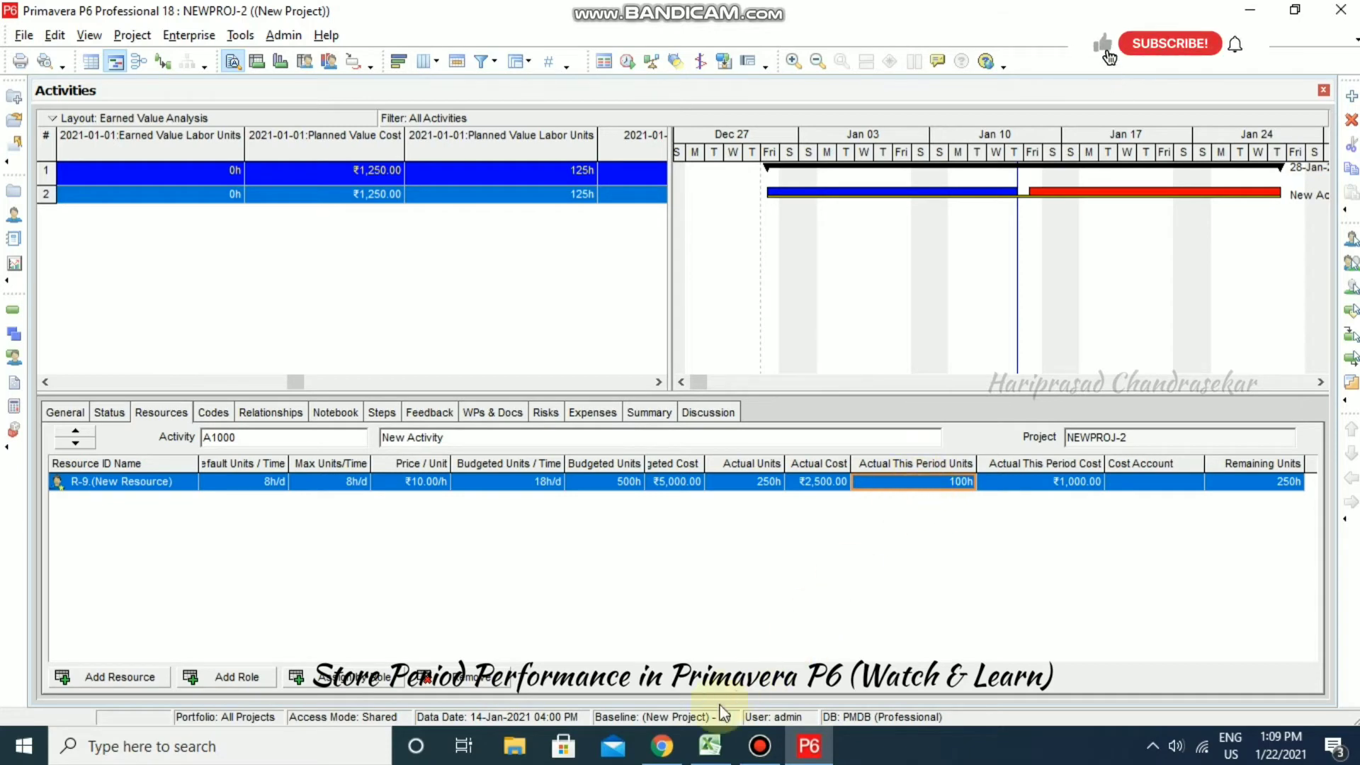
{"action": "left_click", "coordinate": [710, 746]}
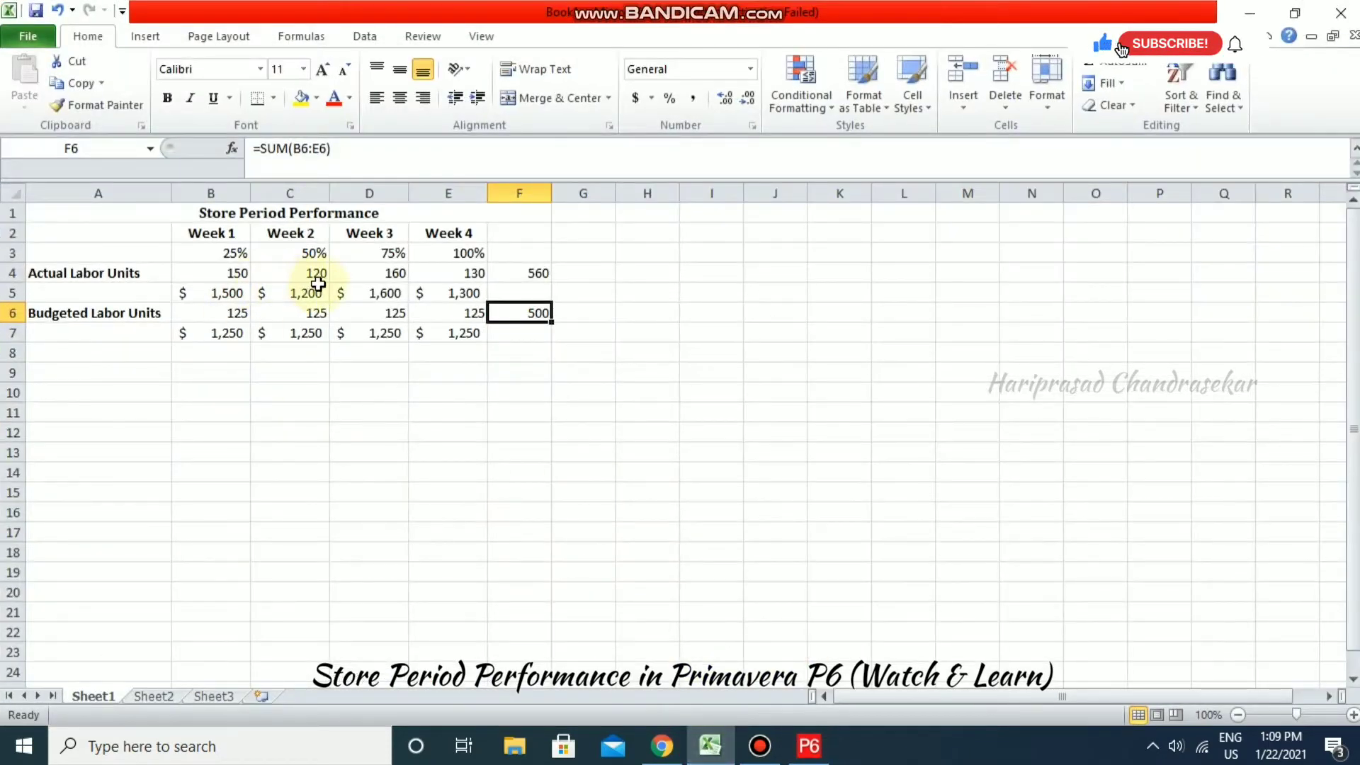
{"action": "left_click", "coordinate": [309, 273]}
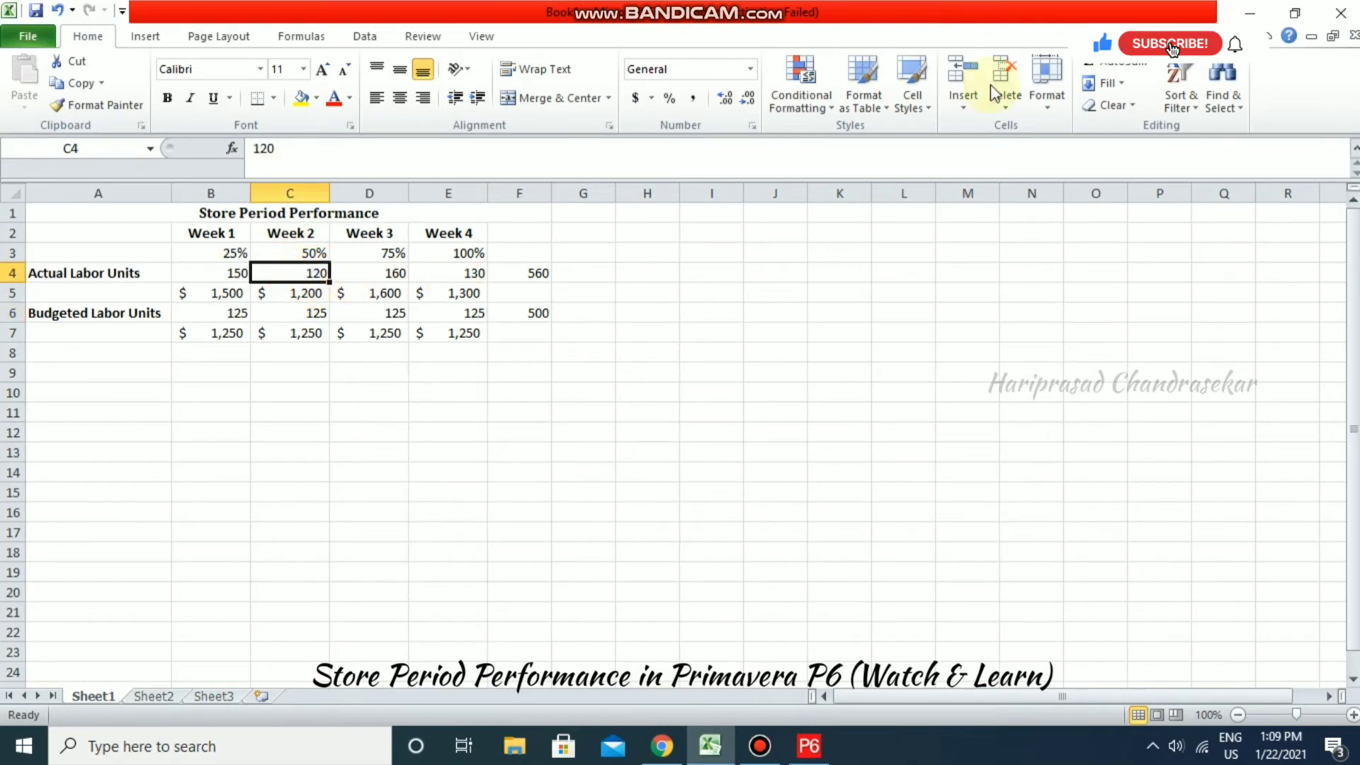
{"action": "left_click", "coordinate": [1252, 14]}
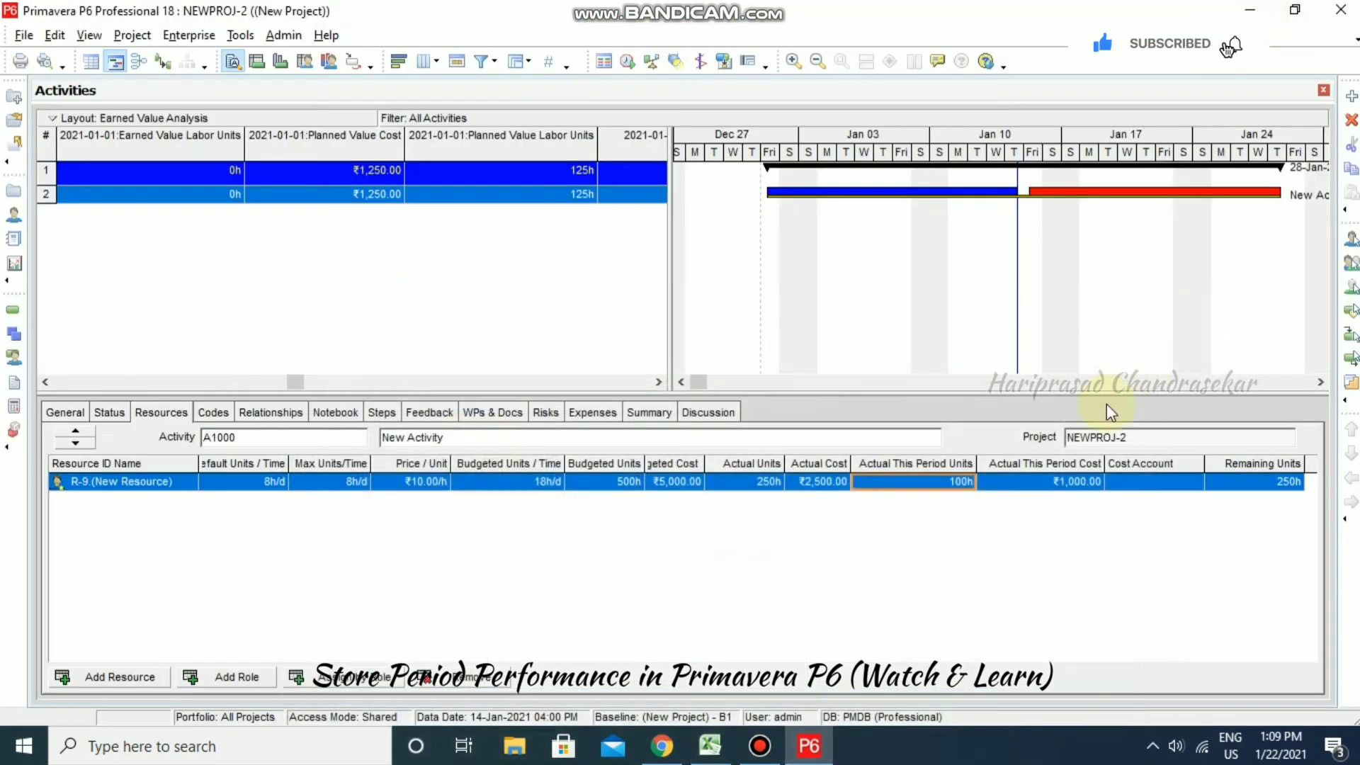
- Enter 120h actual units this period for R-9, giving 270h actual and 230h remaining
{"action": "type", "text": "12"}
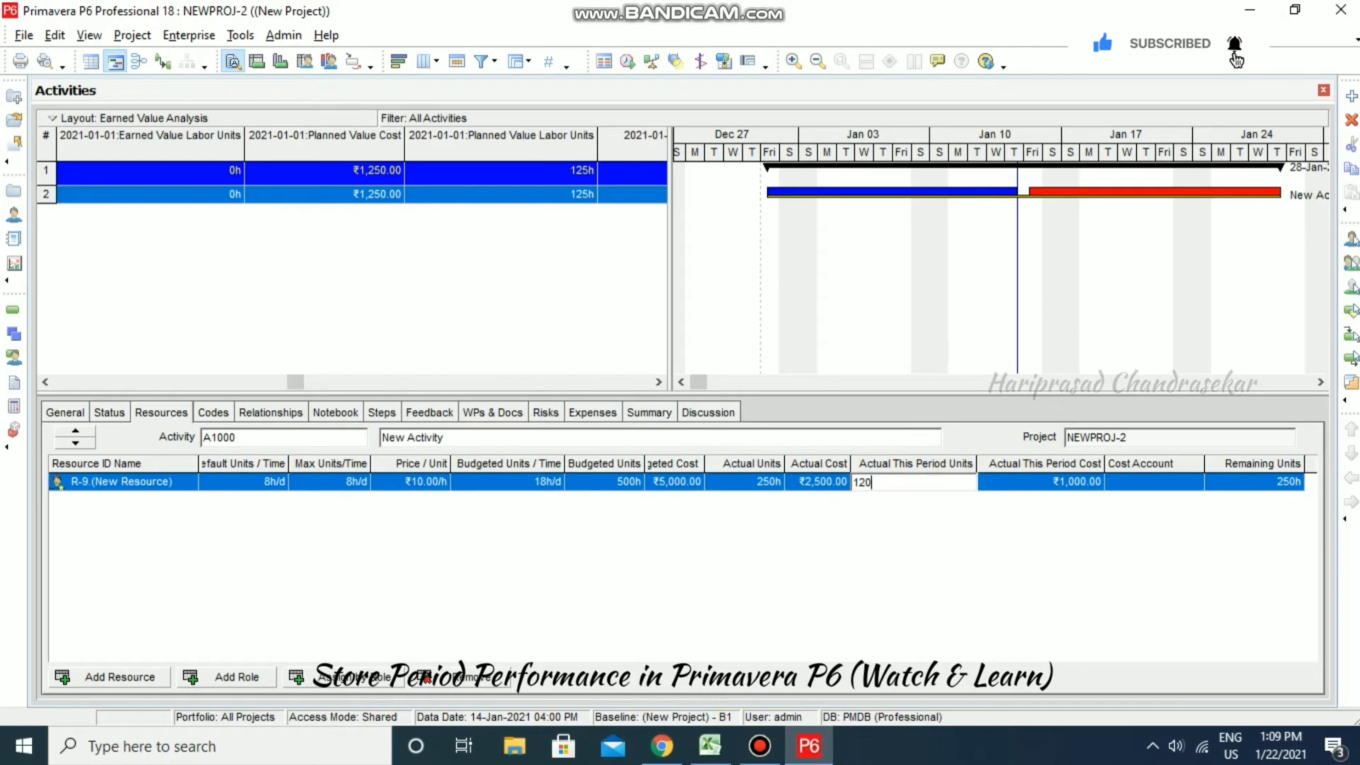
{"action": "left_click", "coordinate": [970, 537]}
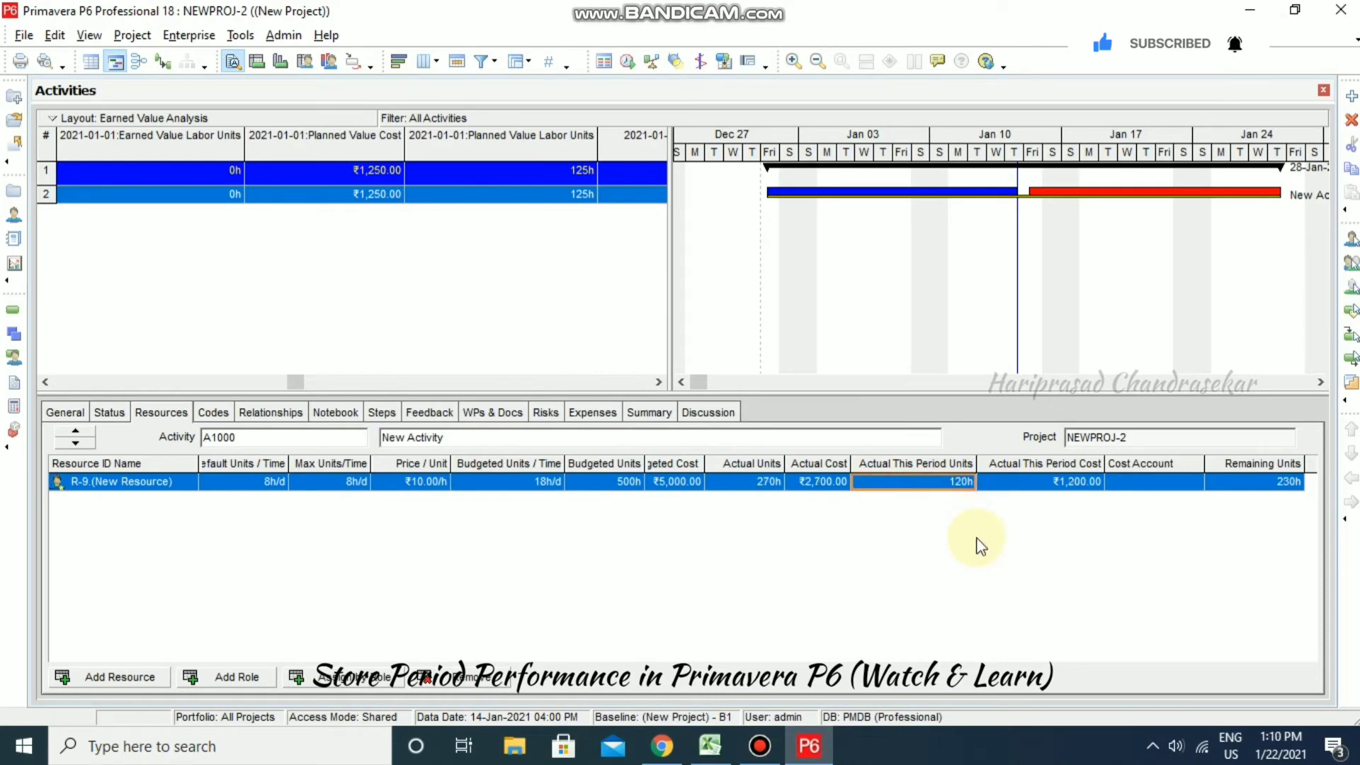
{"action": "left_click", "coordinate": [240, 35]}
{"action": "left_click", "coordinate": [277, 145]}
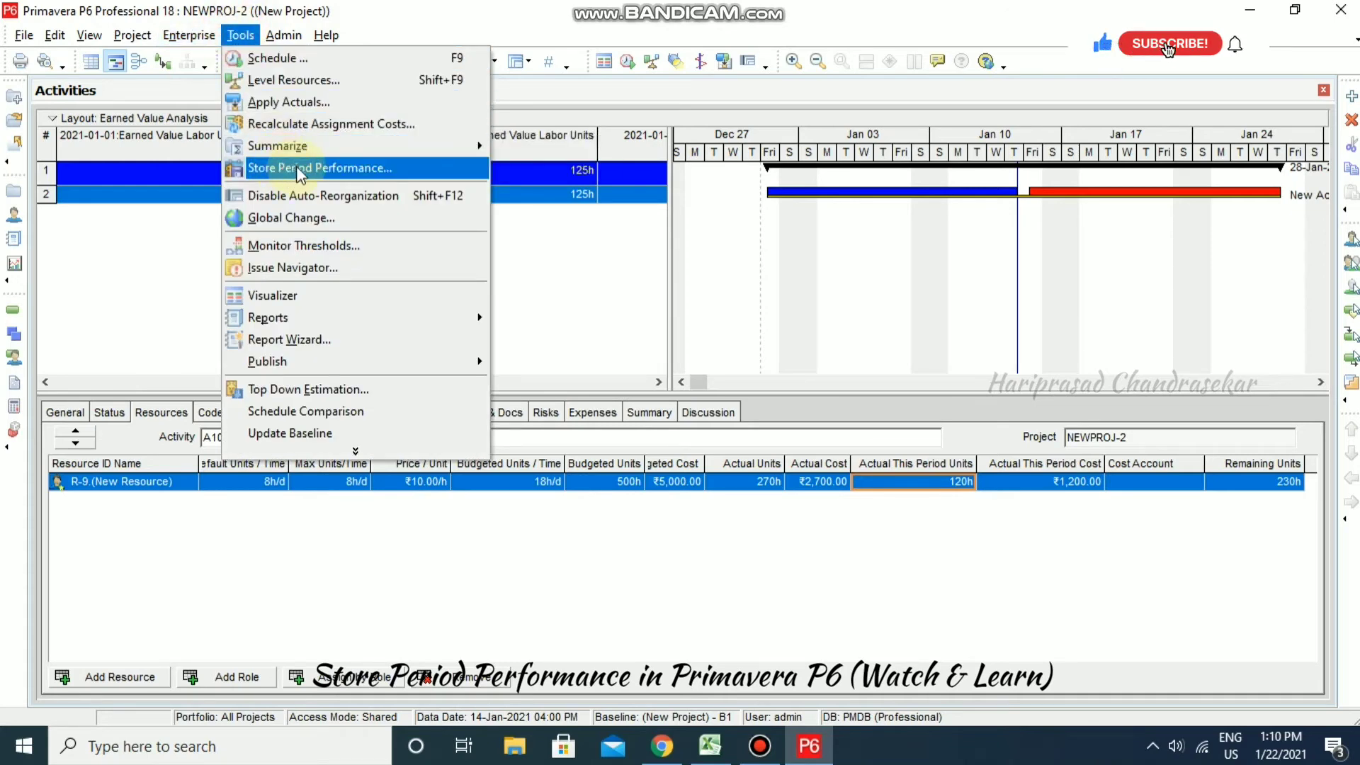
- Store NEWPROJ-2's period performance for the 2021-01-08 financial period, zeroing this-period actuals
{"action": "left_click", "coordinate": [300, 168]}
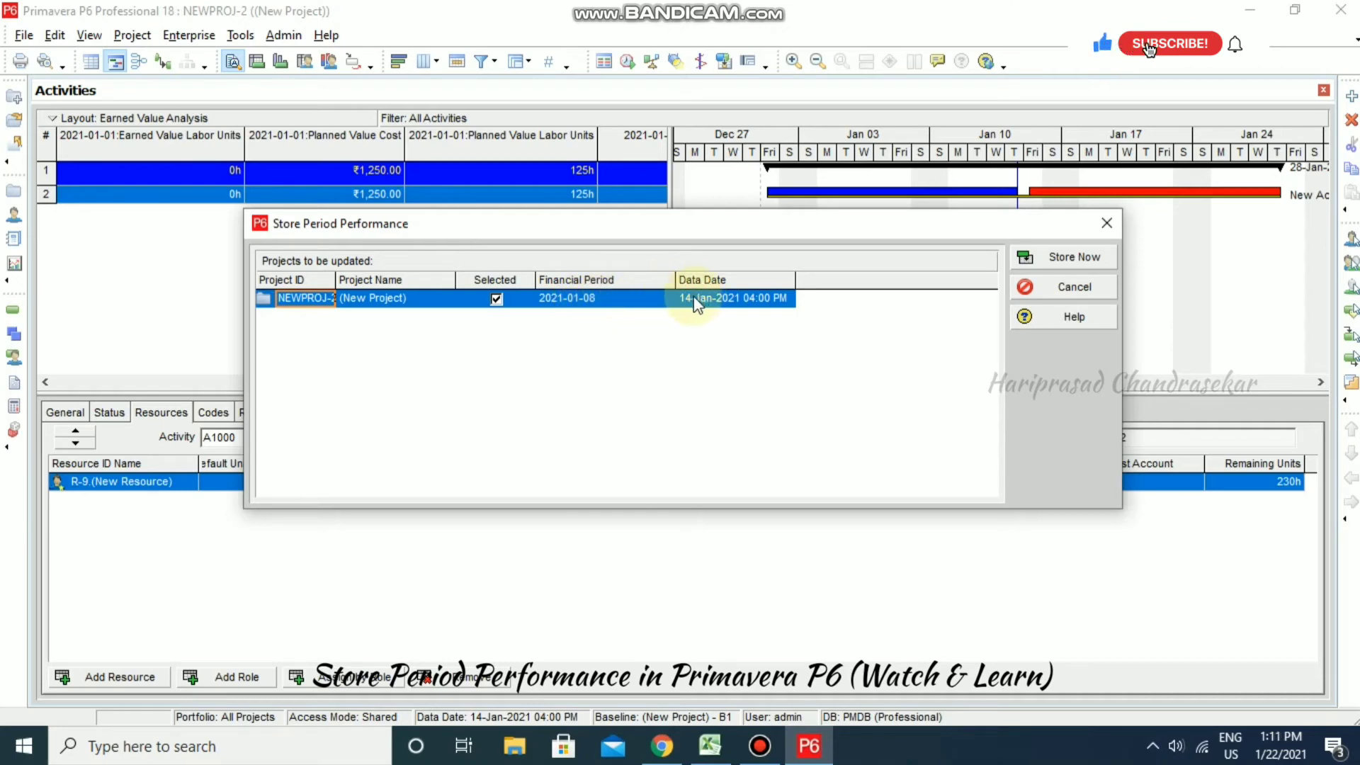
{"action": "left_click", "coordinate": [1071, 257]}
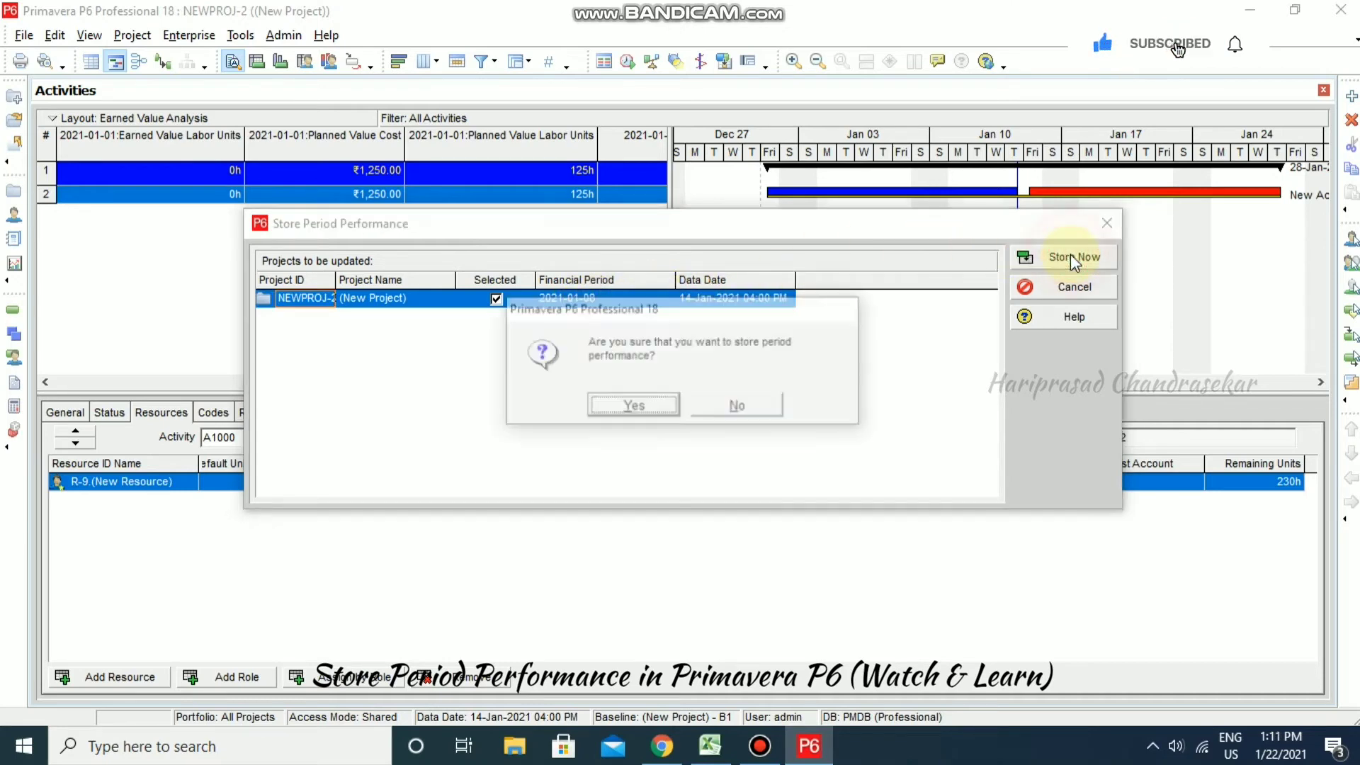
{"action": "left_click", "coordinate": [654, 407]}
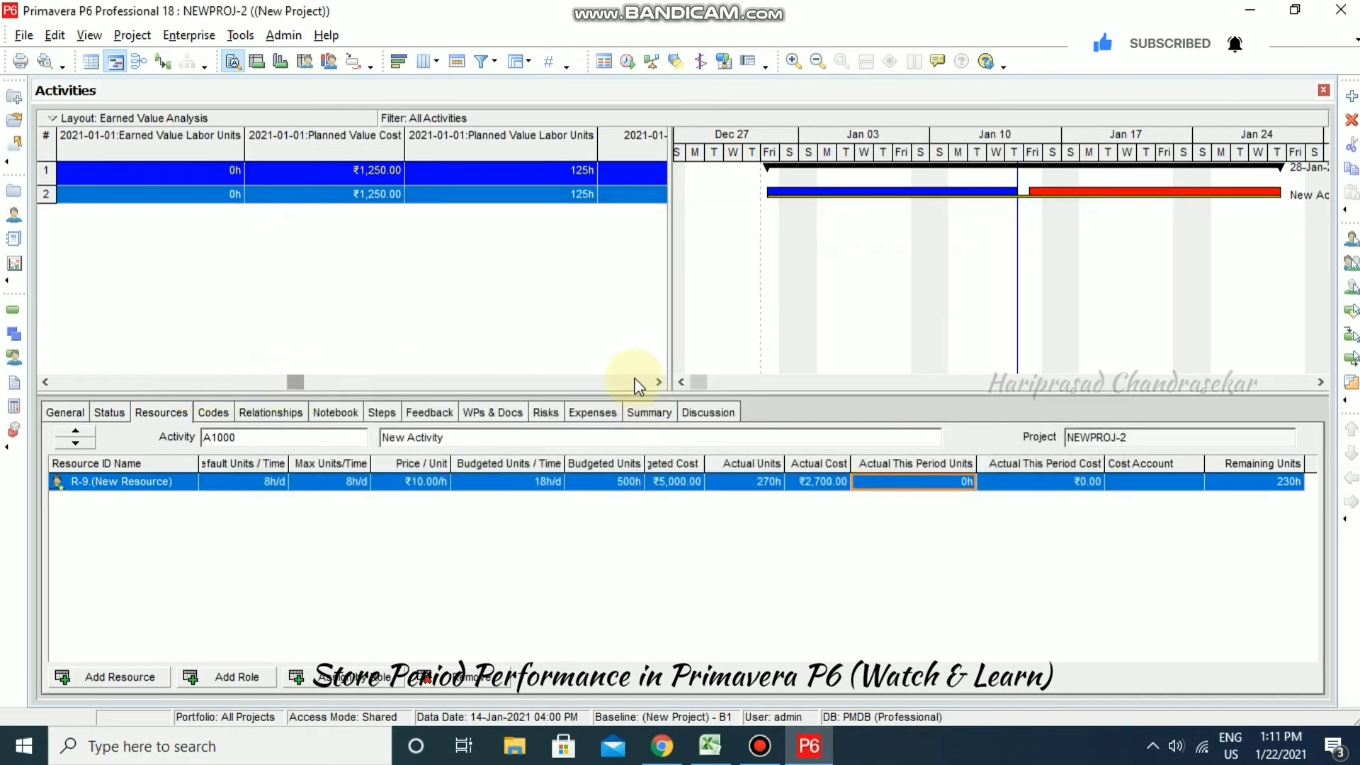
- Scroll to the 2021-01-08 columns (₹1,250 planned value, 125h planned units) and show A1000's Status details
{"action": "left_click", "coordinate": [659, 382]}
{"action": "left_click", "coordinate": [659, 382]}
{"action": "left_click", "coordinate": [659, 382]}
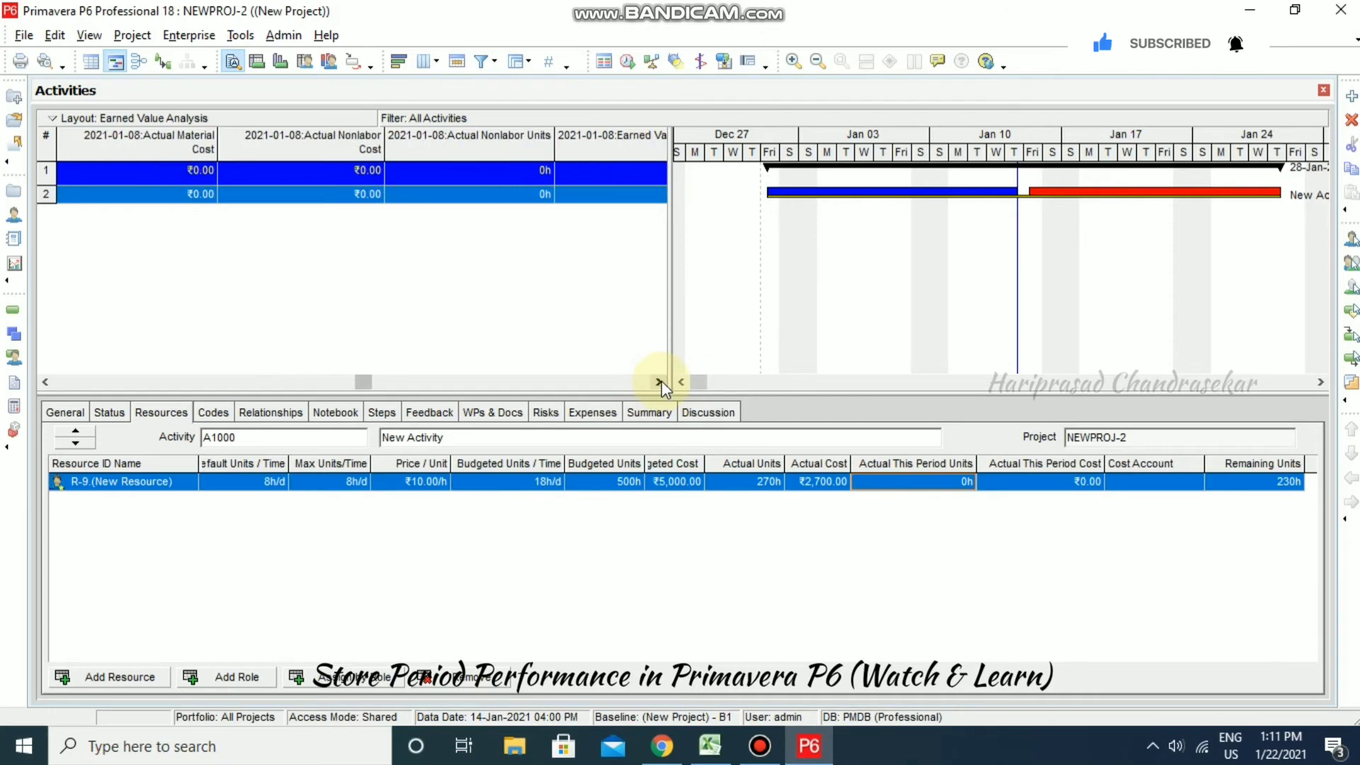
{"action": "left_click", "coordinate": [659, 381]}
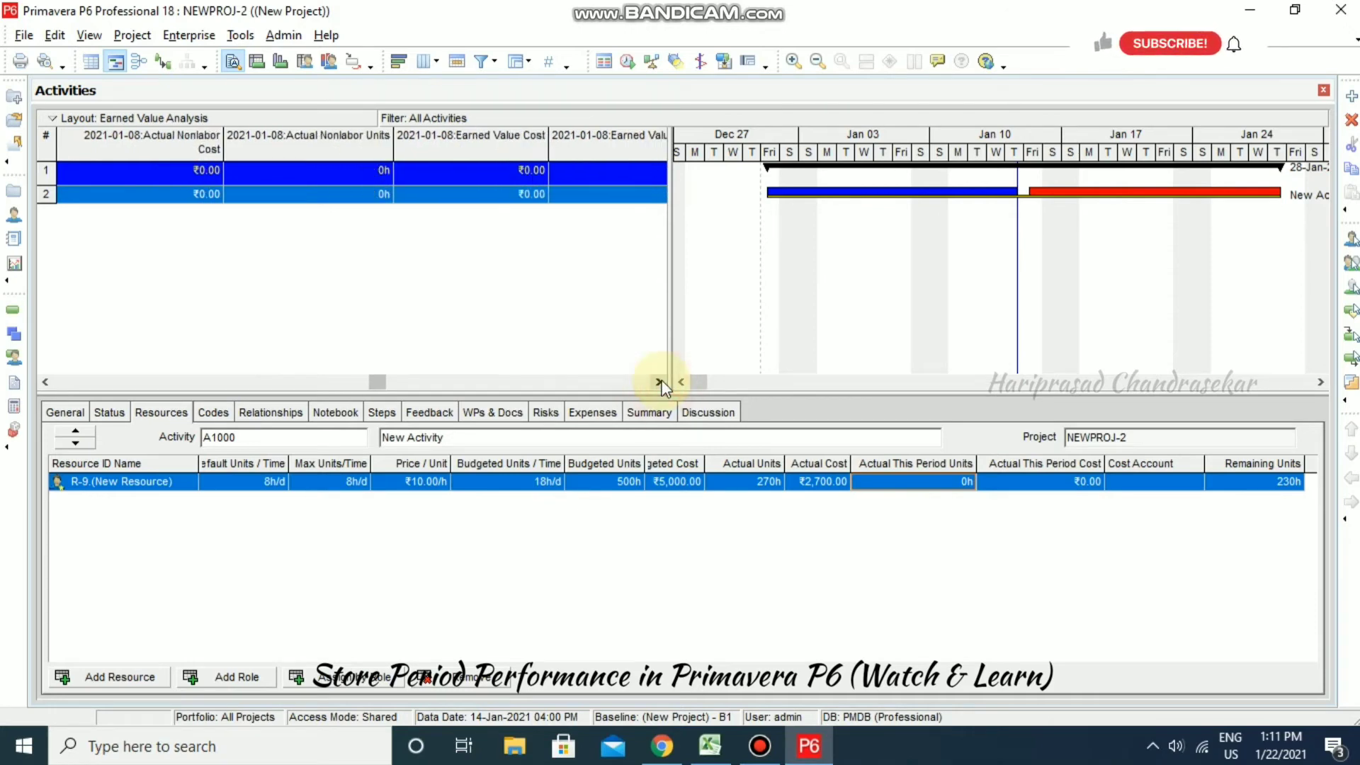
{"action": "left_click", "coordinate": [659, 381]}
{"action": "left_click", "coordinate": [659, 382]}
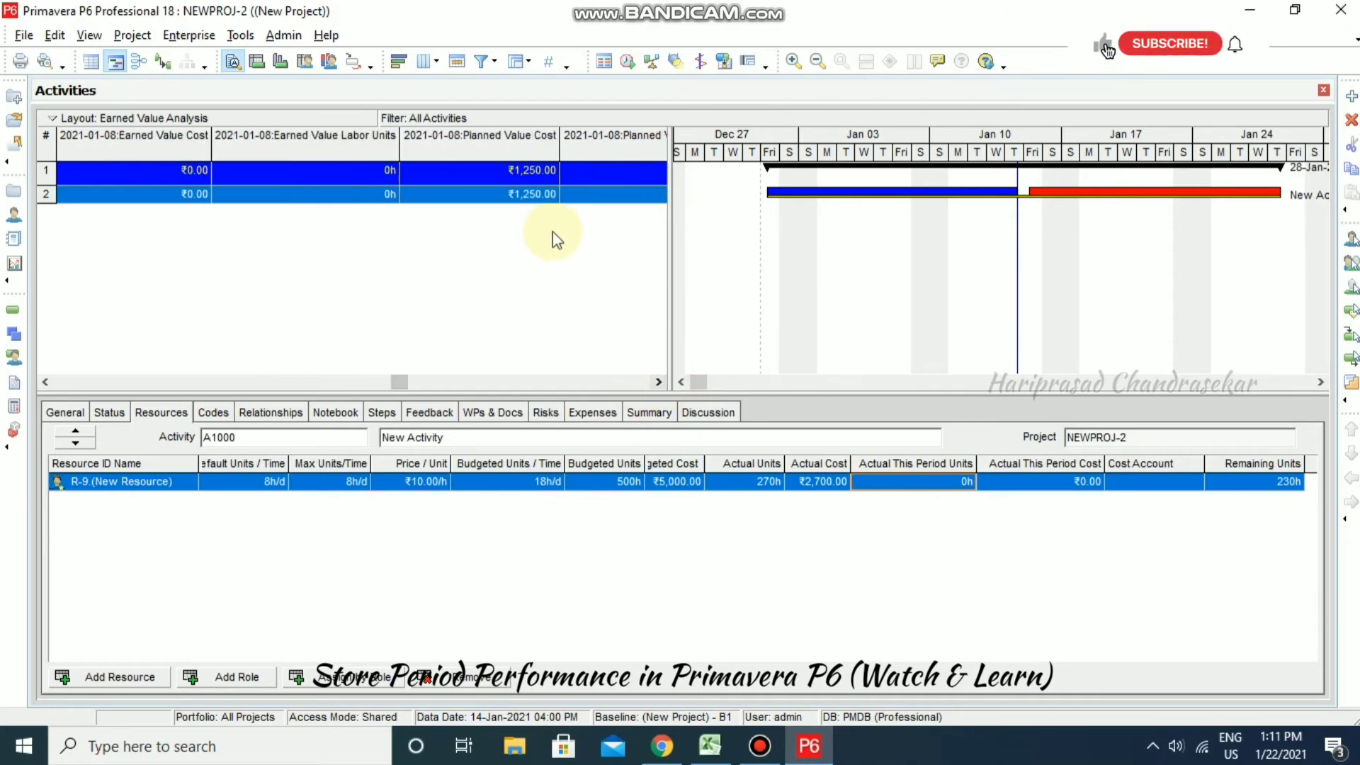
{"action": "left_click", "coordinate": [658, 383]}
{"action": "left_click", "coordinate": [657, 383]}
{"action": "left_click", "coordinate": [657, 383]}
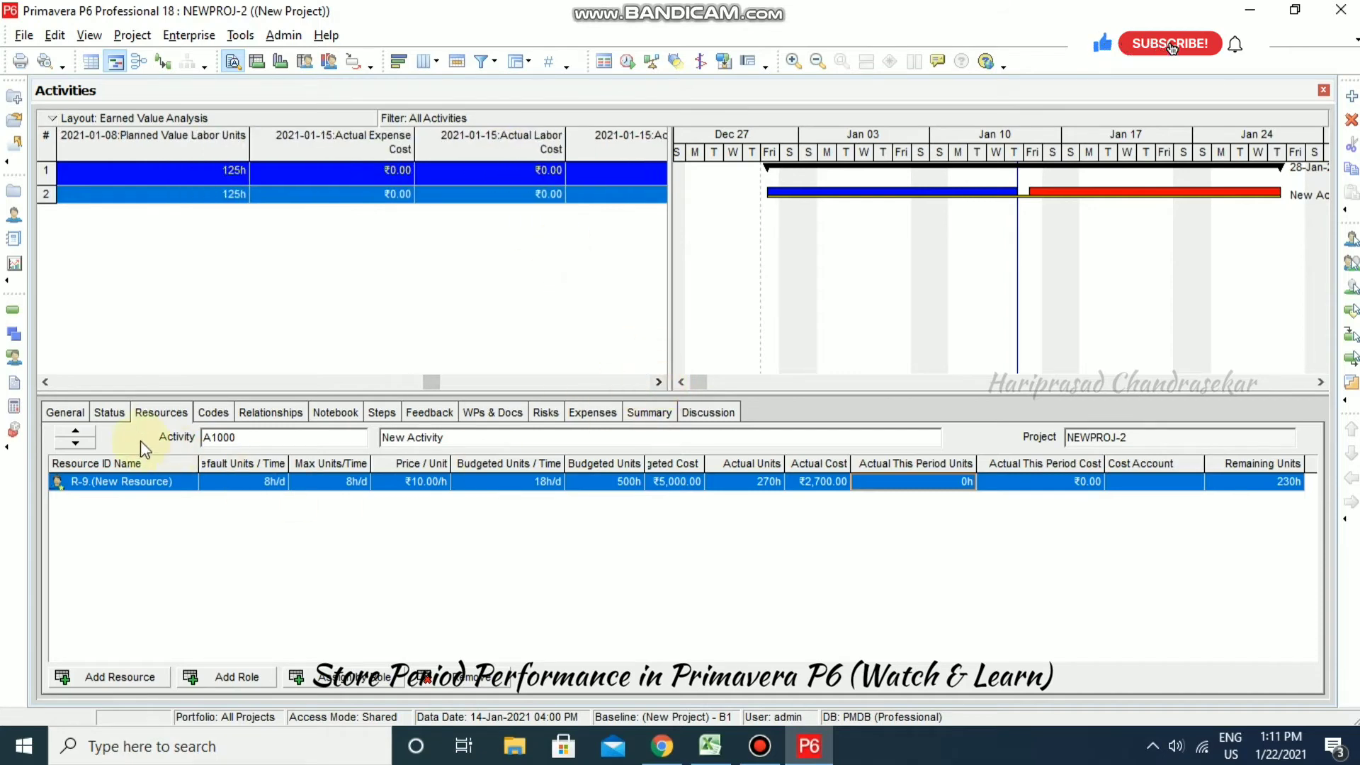
{"action": "left_click", "coordinate": [109, 413]}
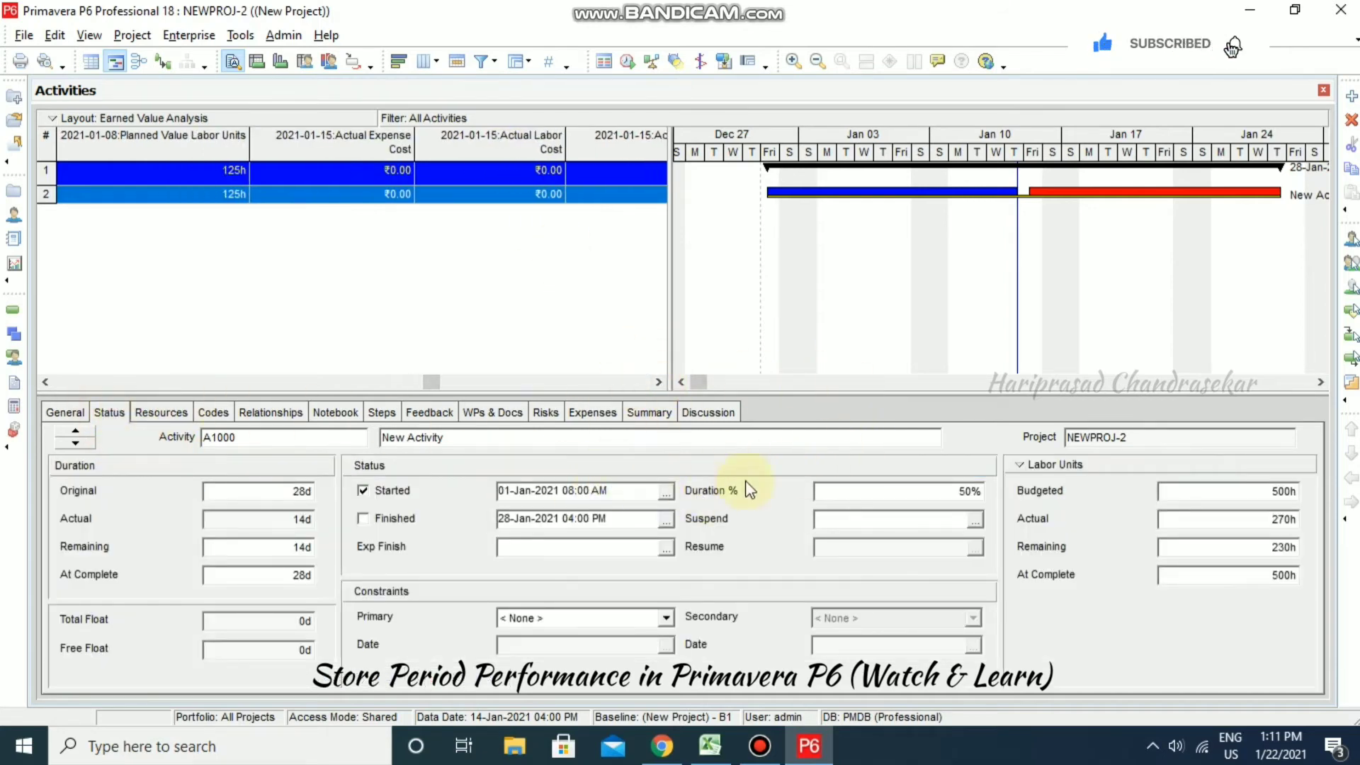
- Set A1000's duration percent complete to 75%
{"action": "left_click", "coordinate": [982, 489]}
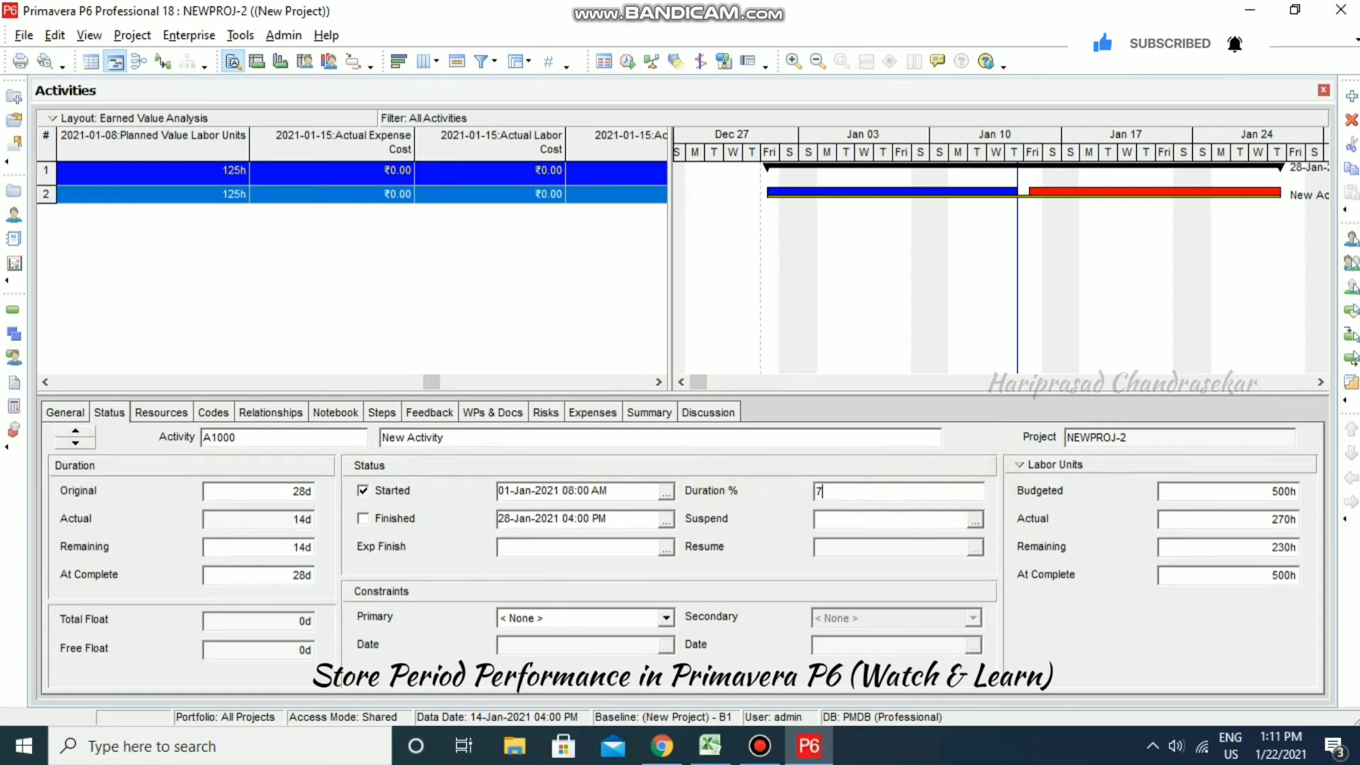
{"action": "type", "text": "75"}
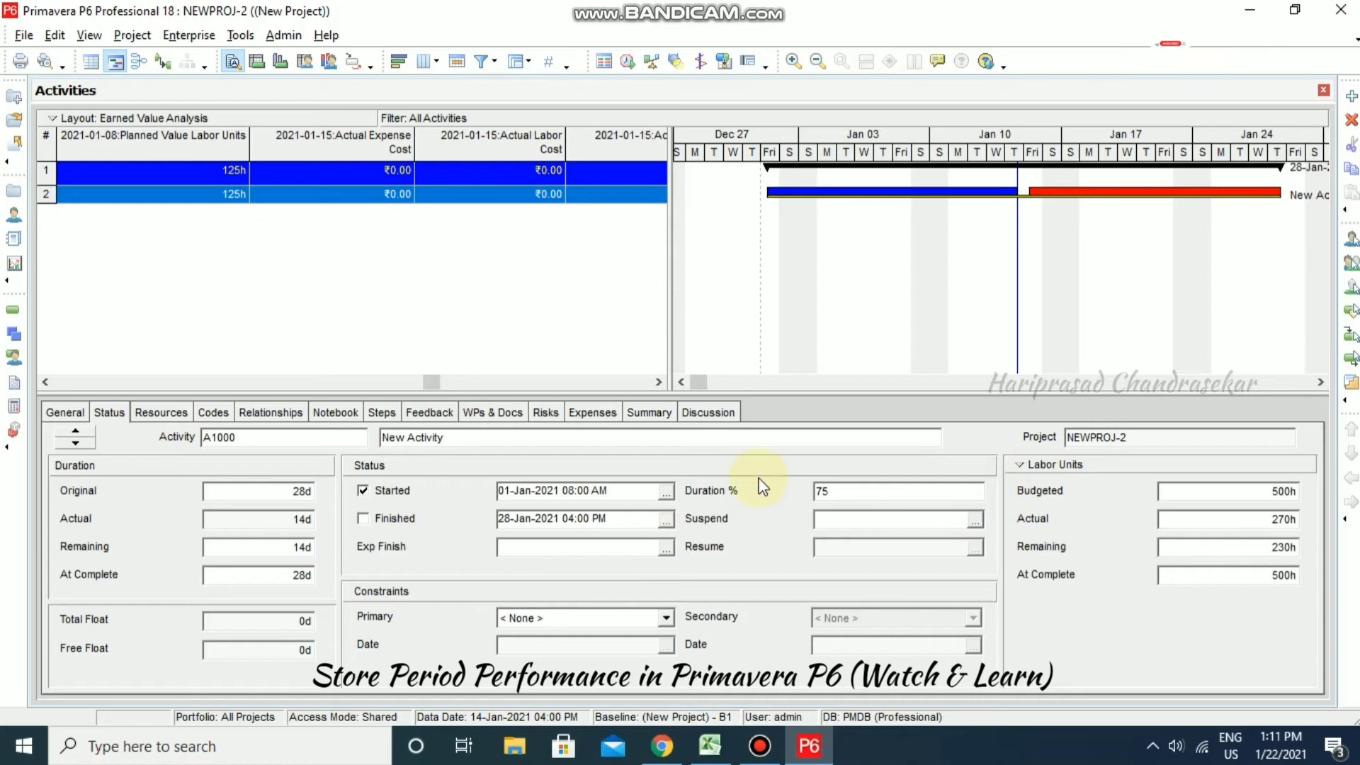
{"action": "left_click", "coordinate": [633, 520]}
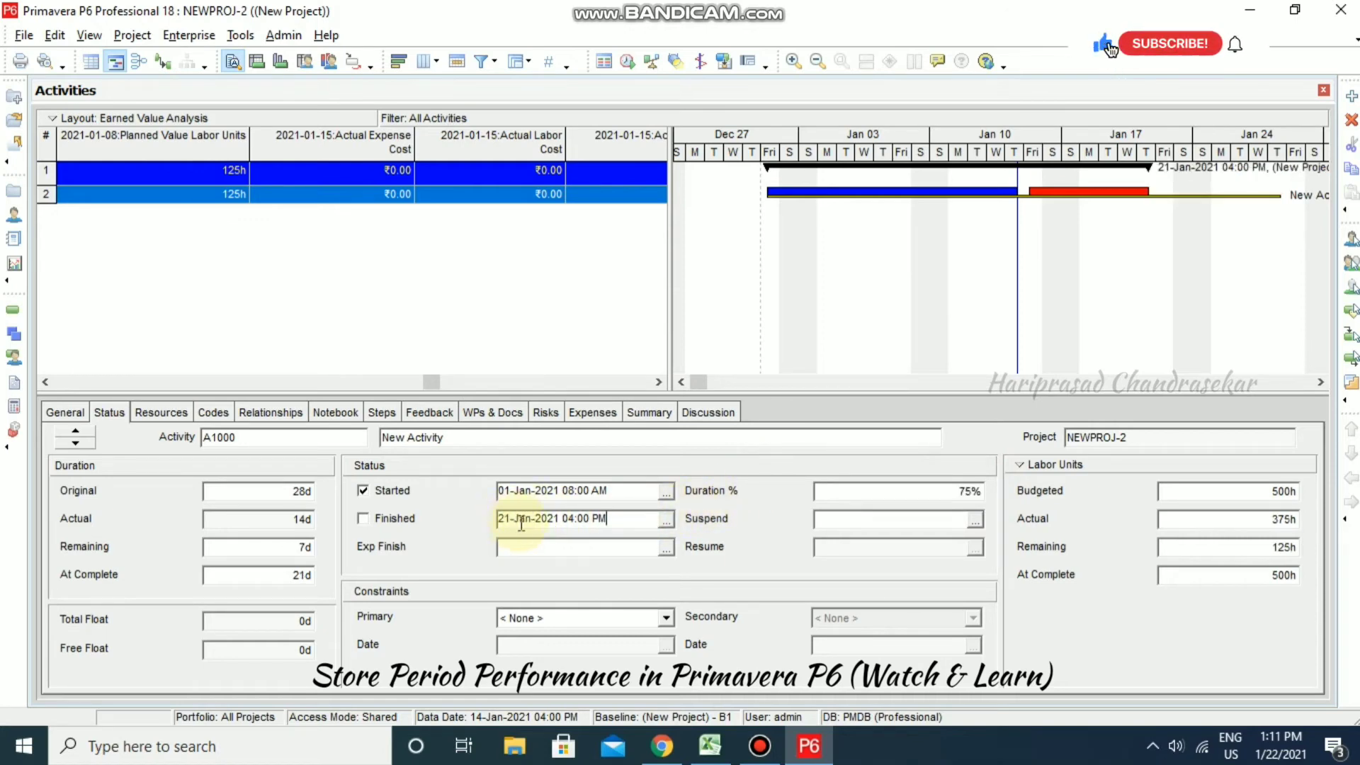
- Reschedule NEWPROJ-2 with the data date moved to 21-Jan-2021
{"action": "left_click", "coordinate": [626, 65]}
{"action": "left_click", "coordinate": [810, 307]}
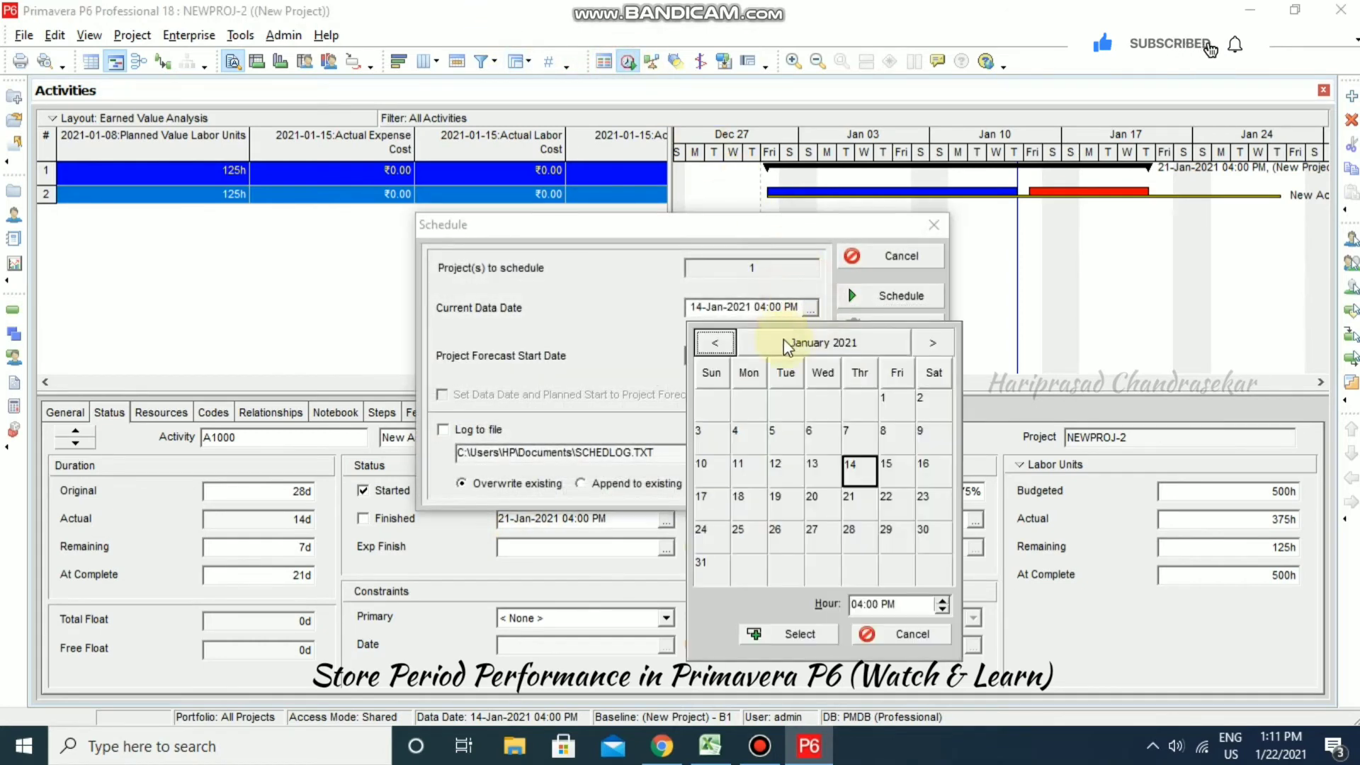
{"action": "left_click", "coordinate": [848, 498]}
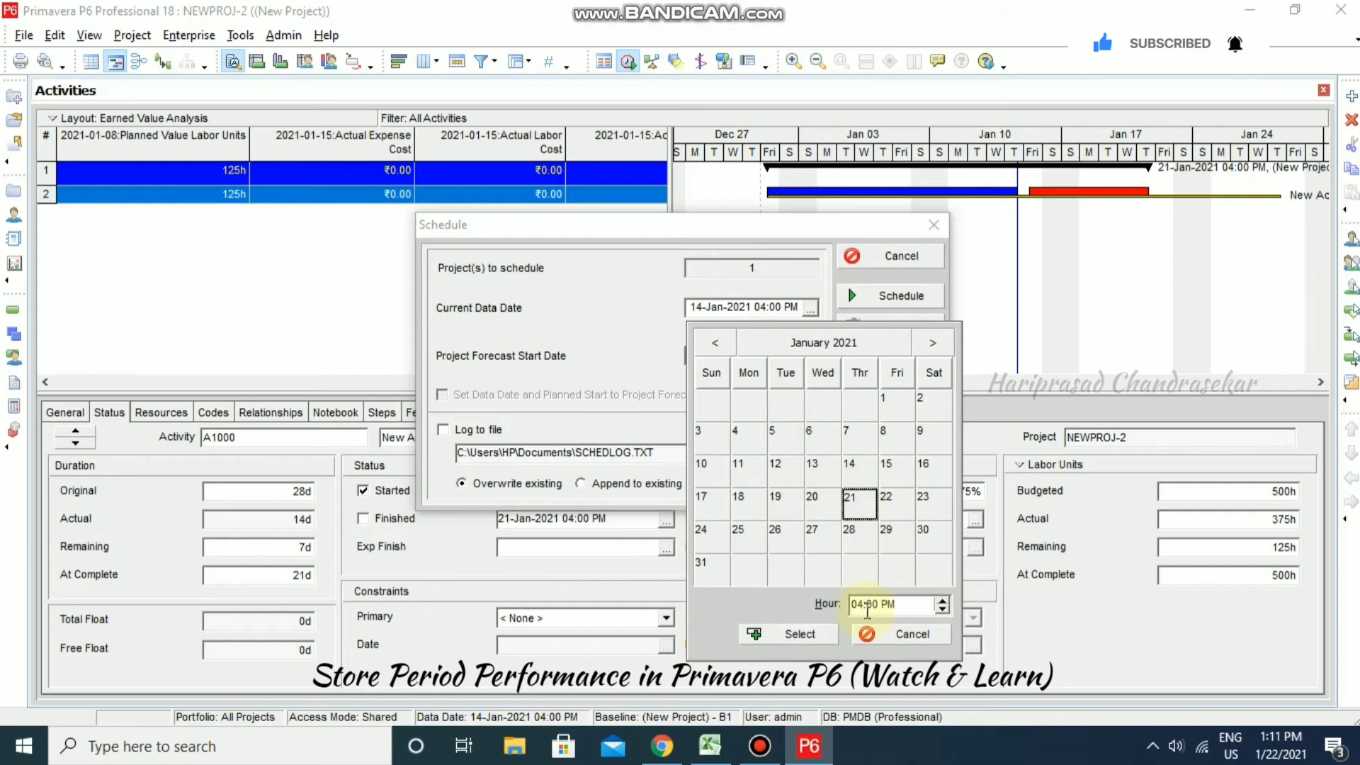
{"action": "left_click", "coordinate": [834, 634]}
{"action": "left_click", "coordinate": [909, 296]}
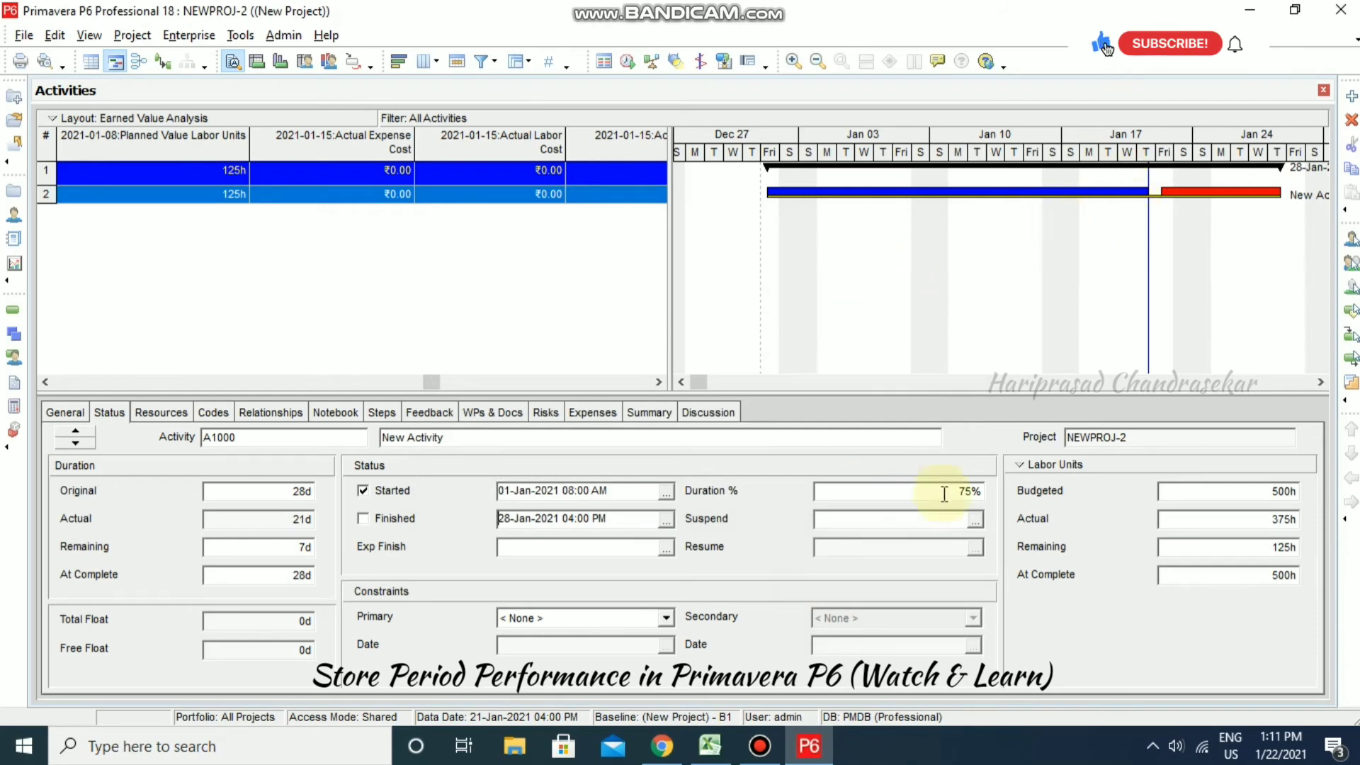
- Show A1000's resource assignment and check Excel's Week 3 actual units (160) in D4
{"action": "left_click", "coordinate": [175, 425]}
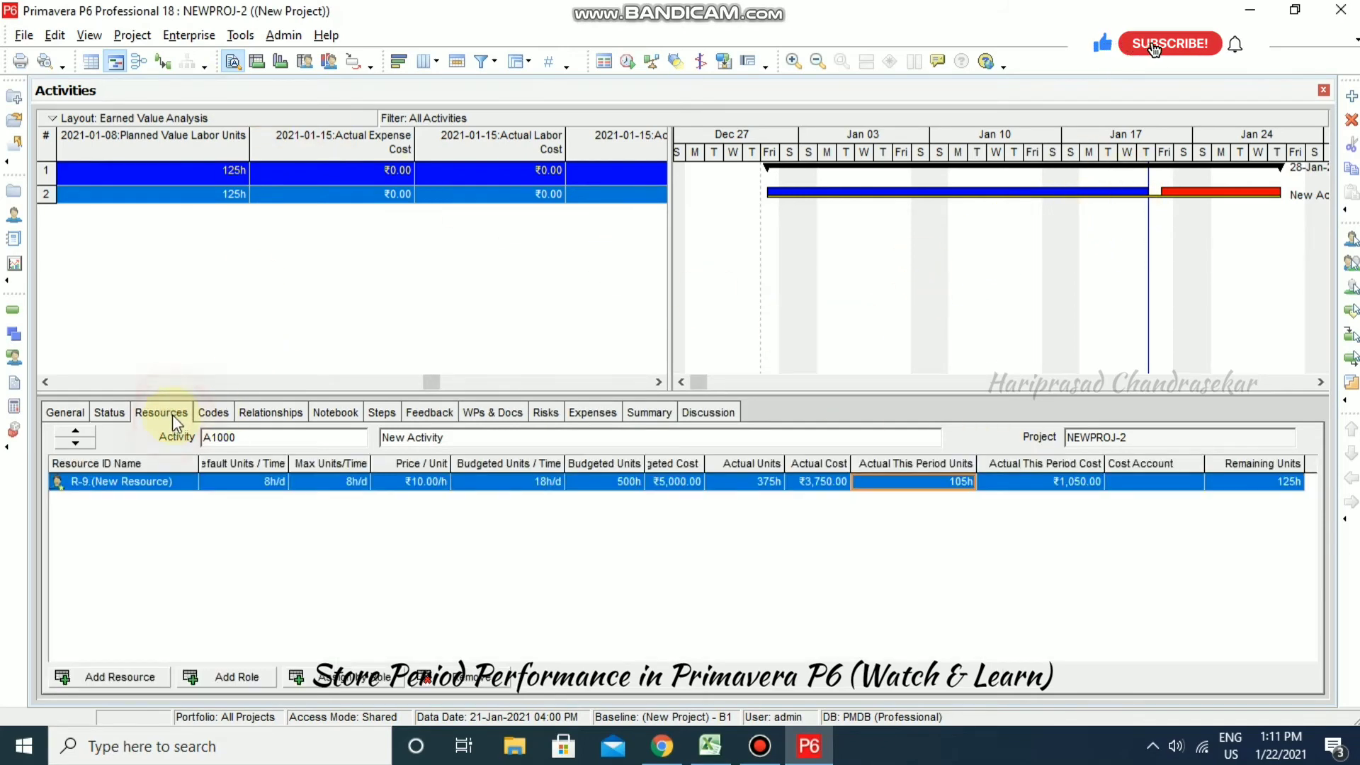
{"action": "left_click", "coordinate": [908, 479]}
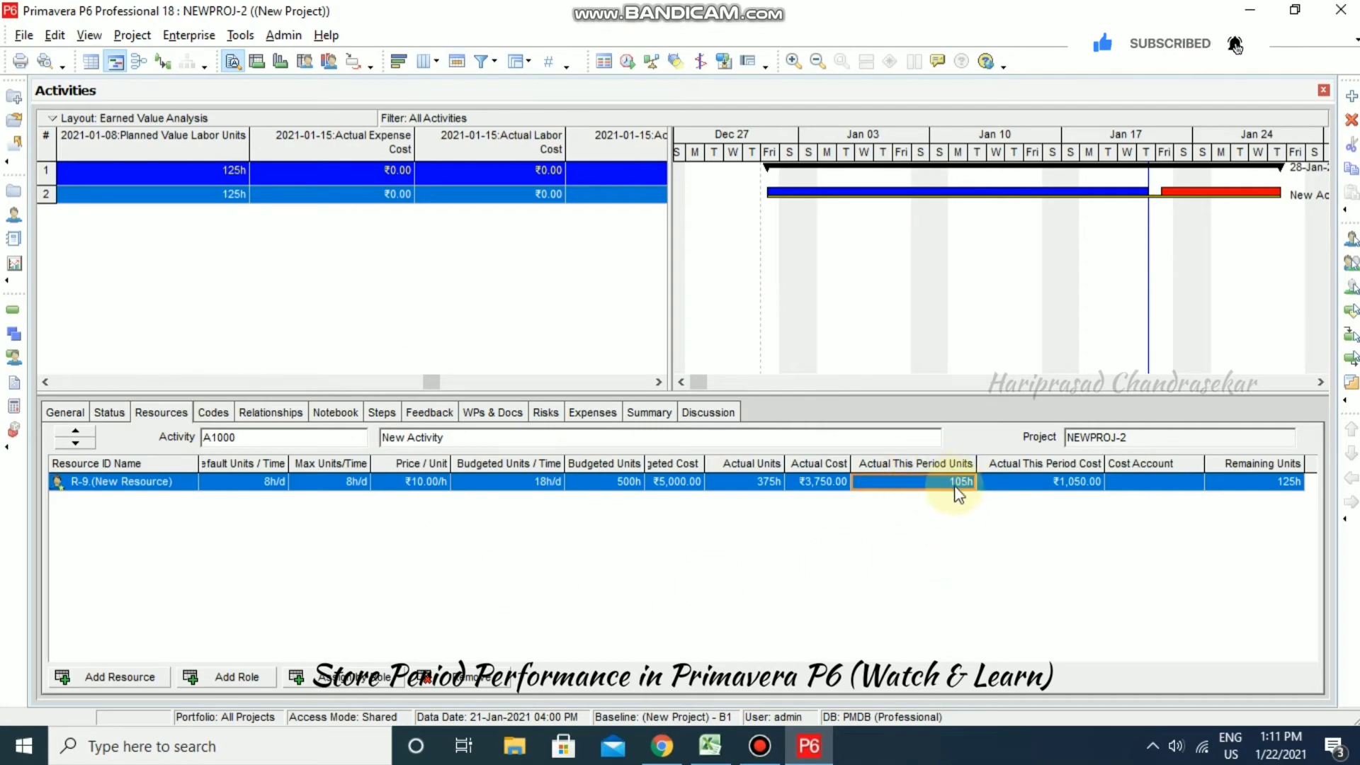
{"action": "left_click", "coordinate": [710, 747]}
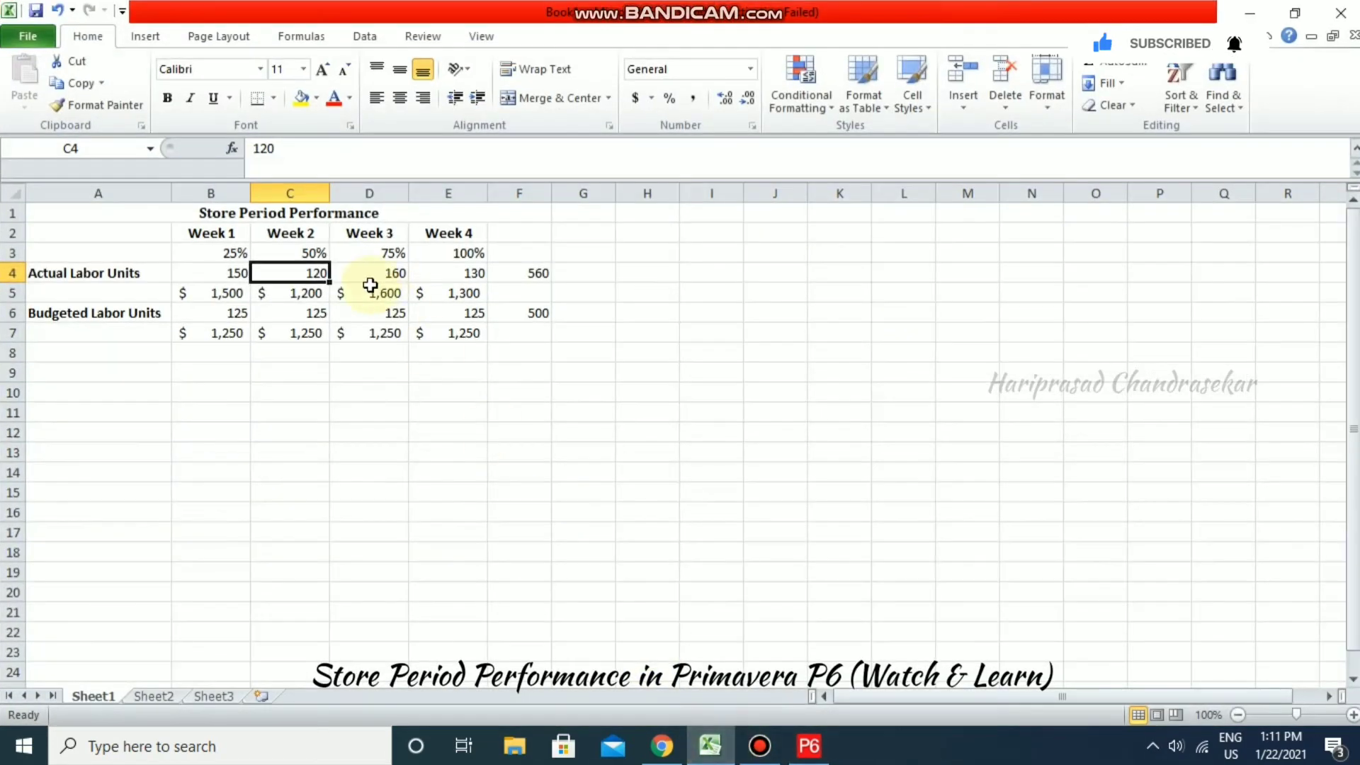
{"action": "left_click", "coordinate": [371, 269]}
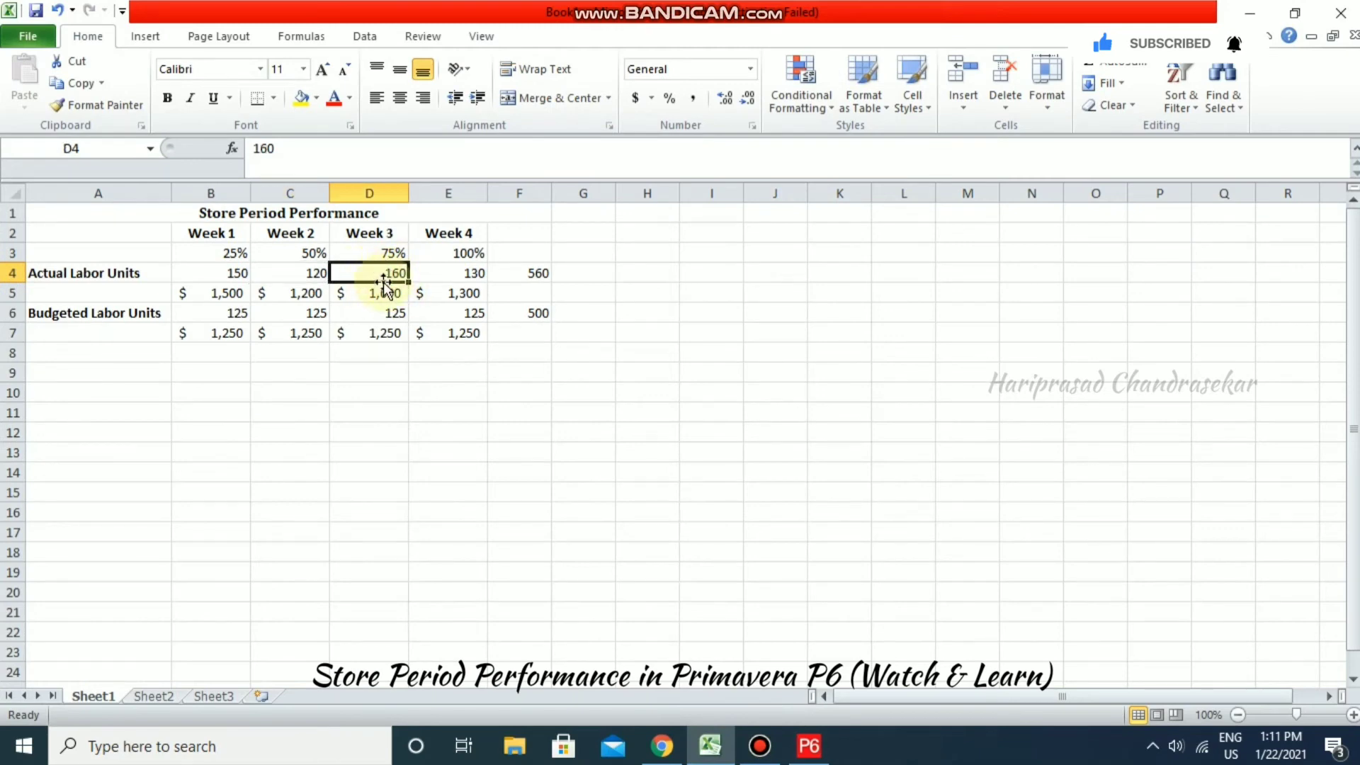
{"action": "left_click", "coordinate": [1250, 13]}
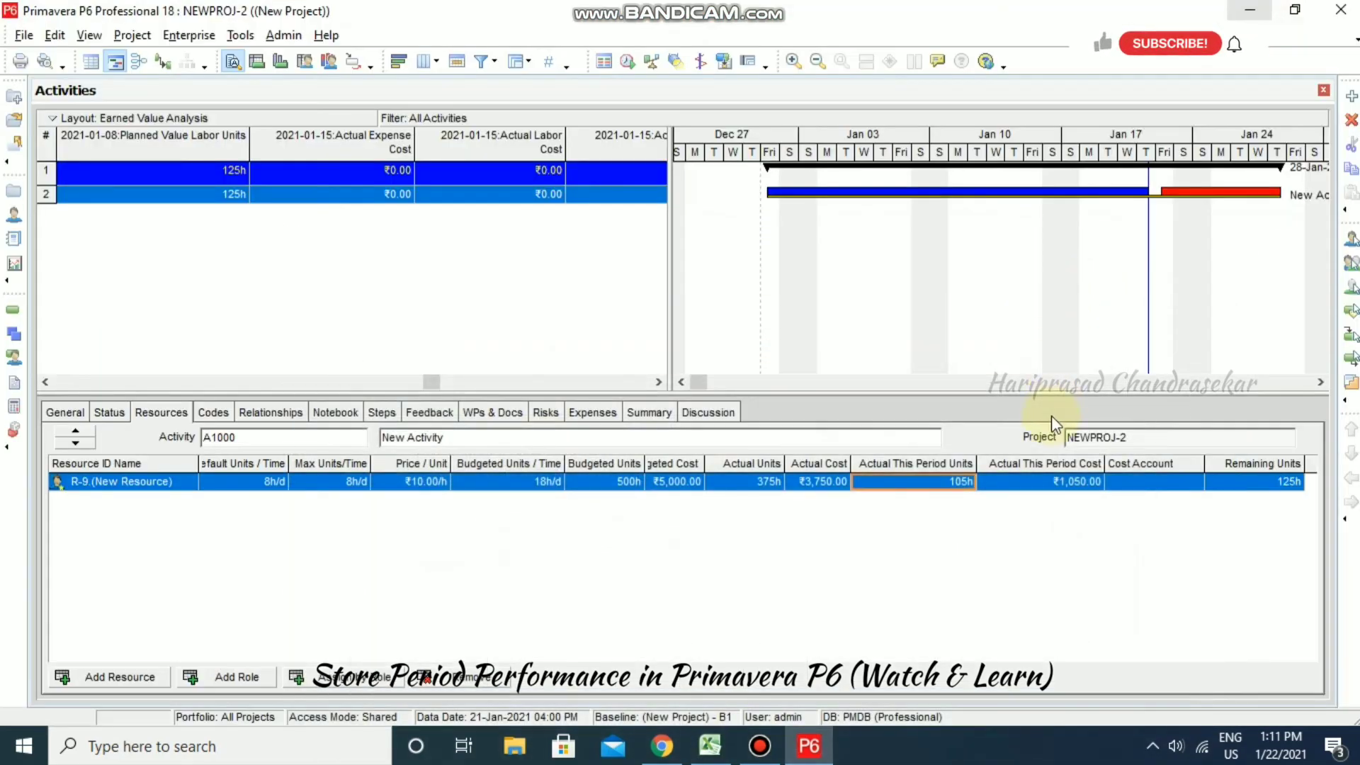
- Enter 160h as R-9's actual units this period on A1000, giving 430h actual and 70h remaining
{"action": "type", "text": "16"}
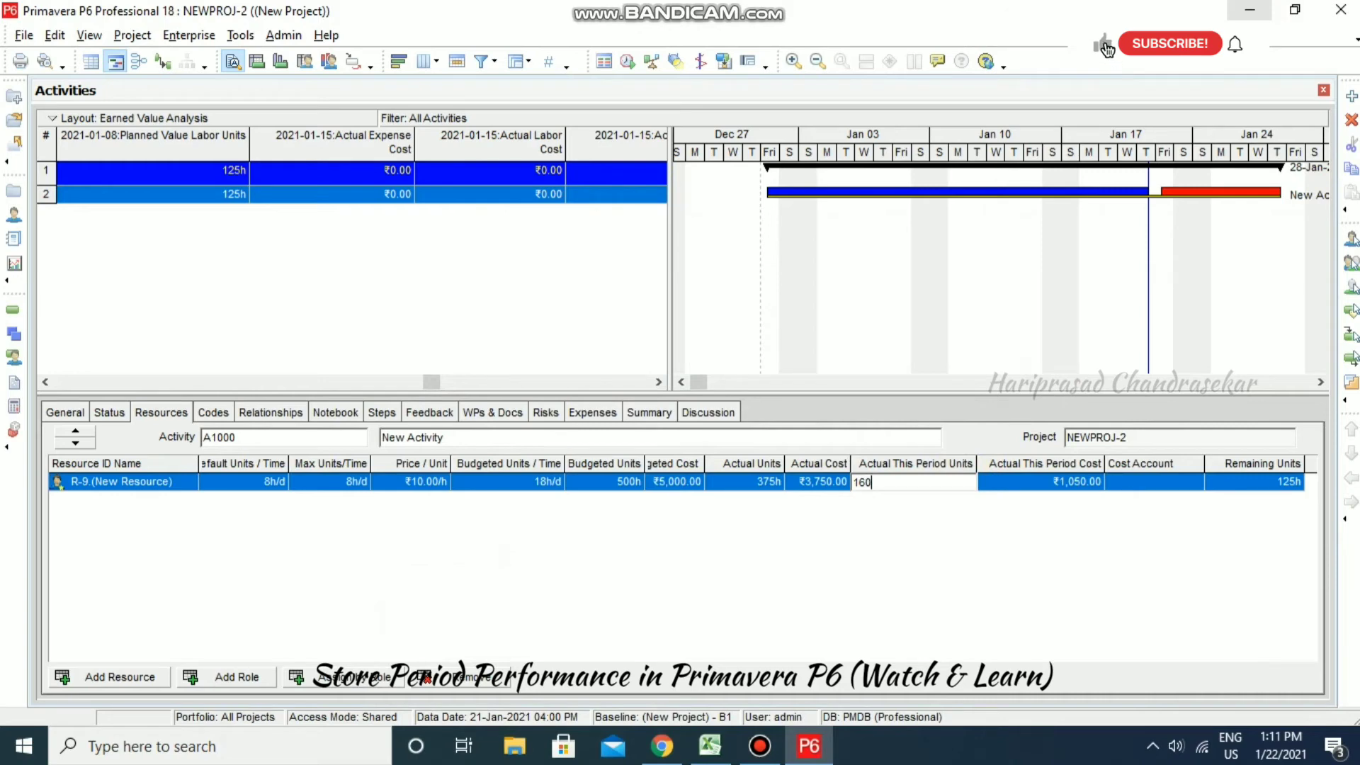
{"action": "type", "text": "0"}
{"action": "left_click", "coordinate": [959, 554]}
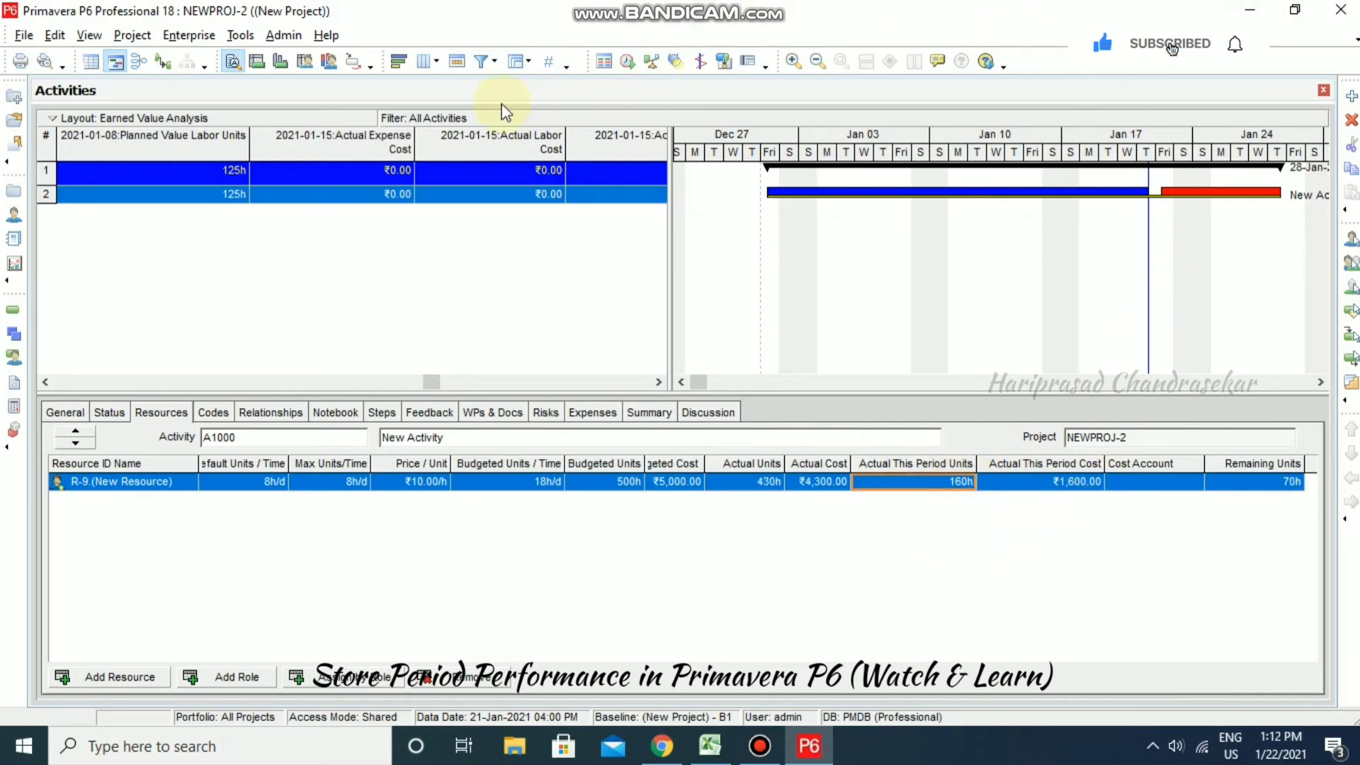
{"action": "left_click", "coordinate": [240, 35]}
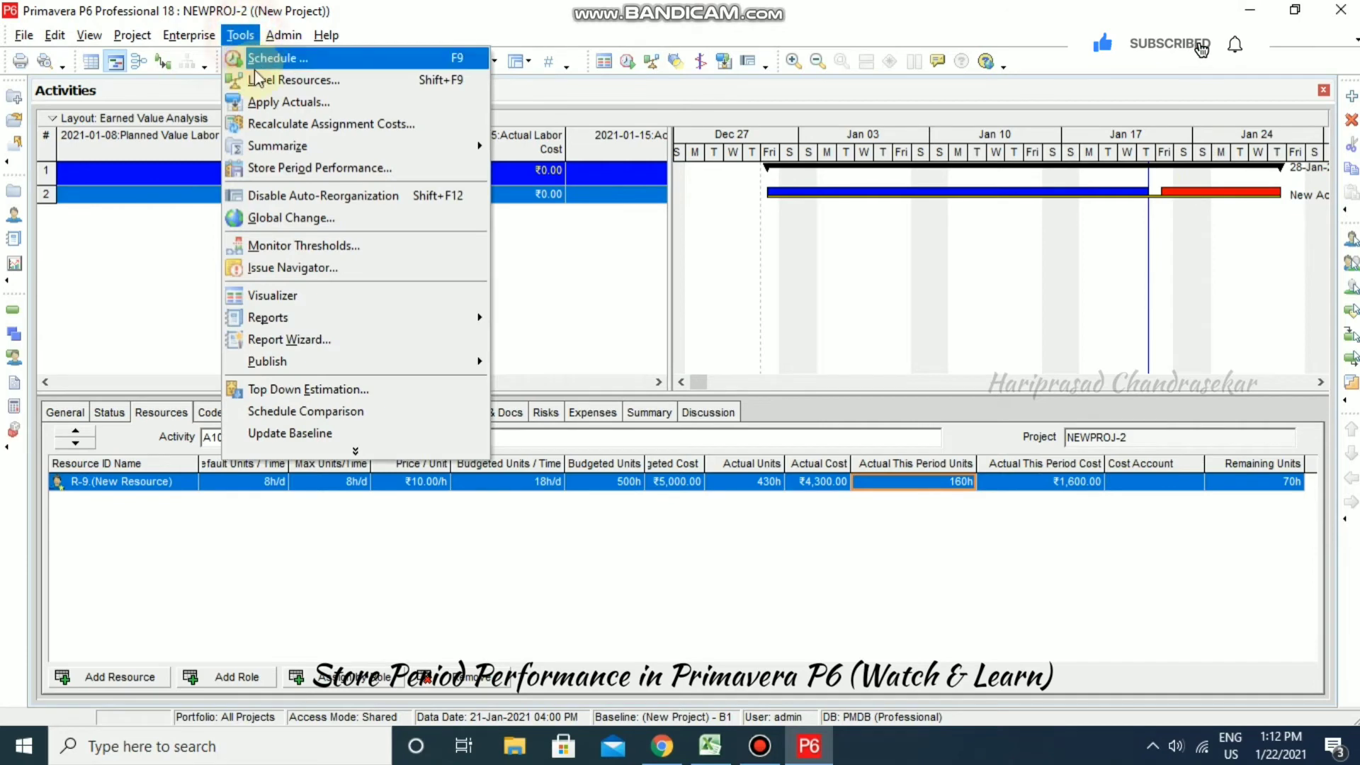
- Store period performance for the 2021-01-15 financial period, resetting this-period units to 0h
{"action": "left_click", "coordinate": [291, 167]}
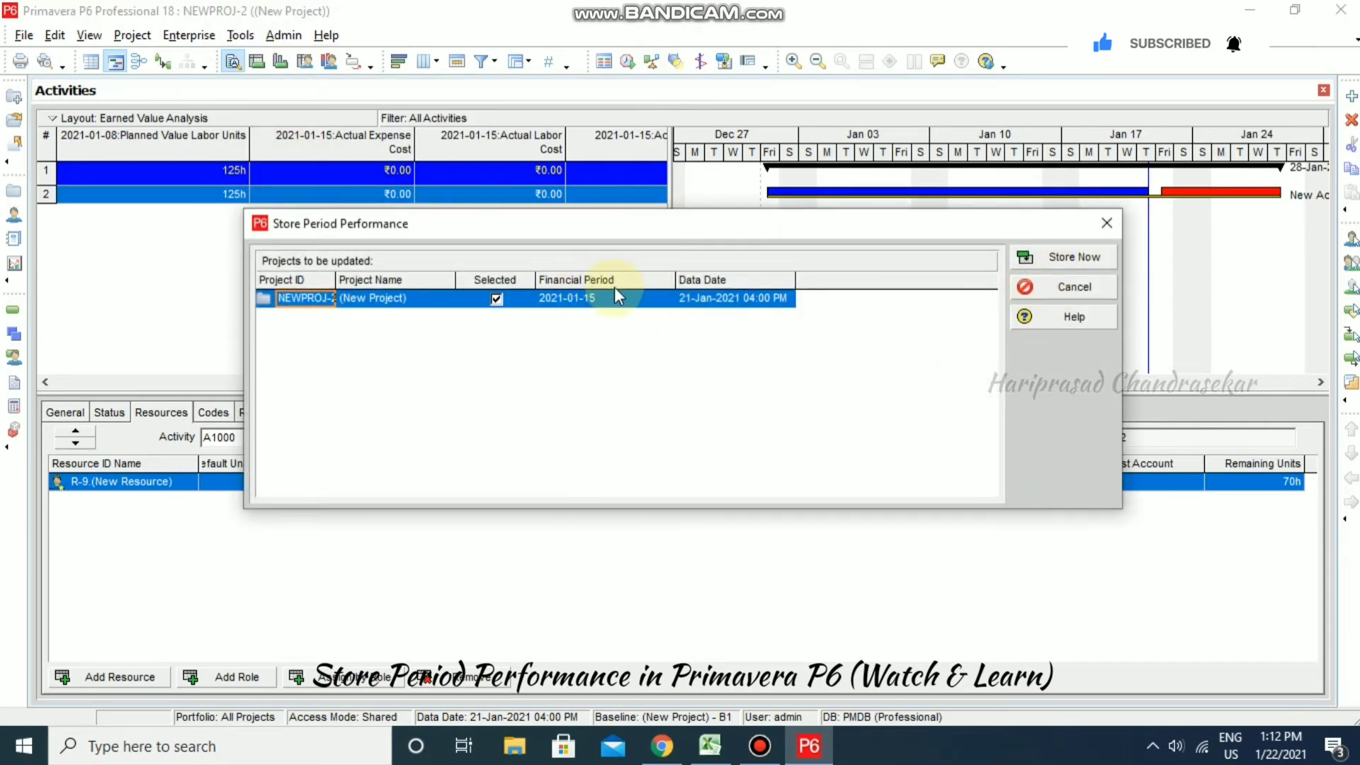
{"action": "left_click", "coordinate": [1082, 260]}
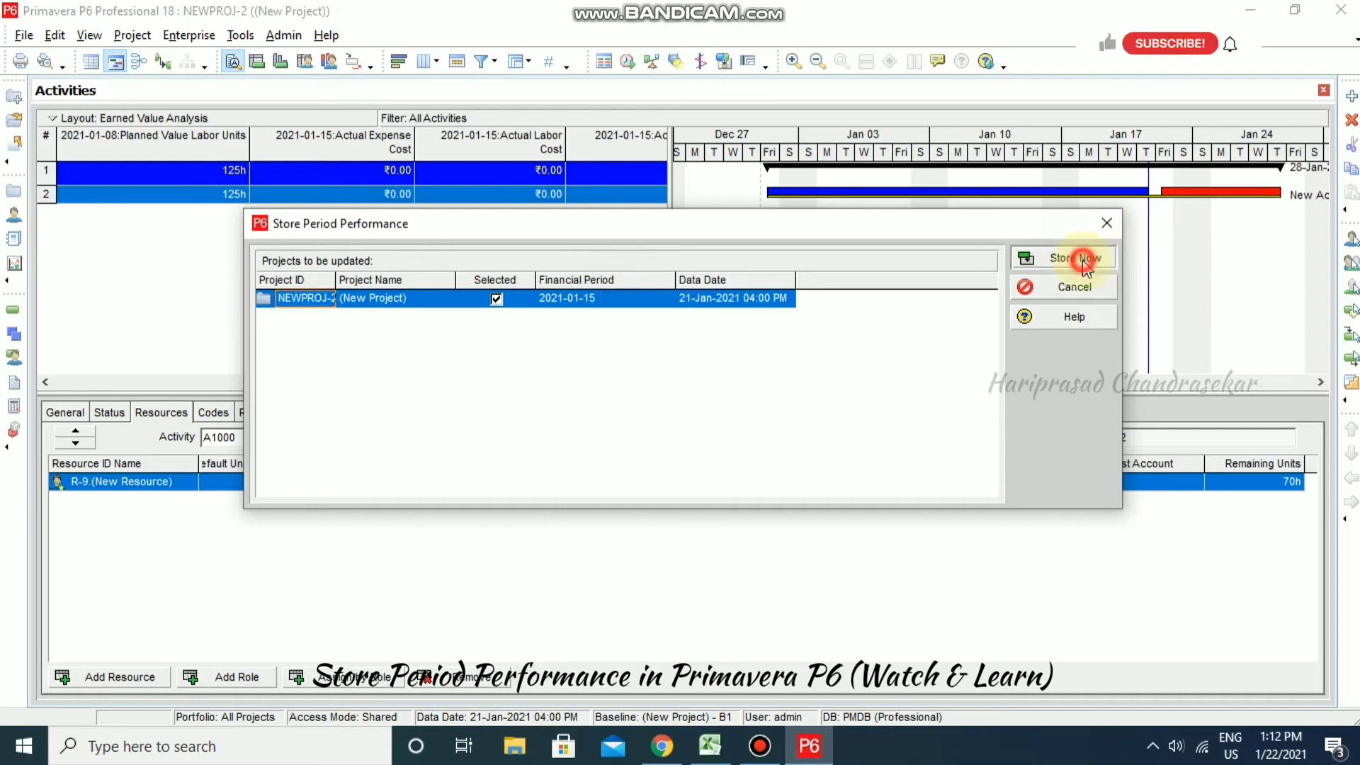
{"action": "left_click", "coordinate": [635, 405]}
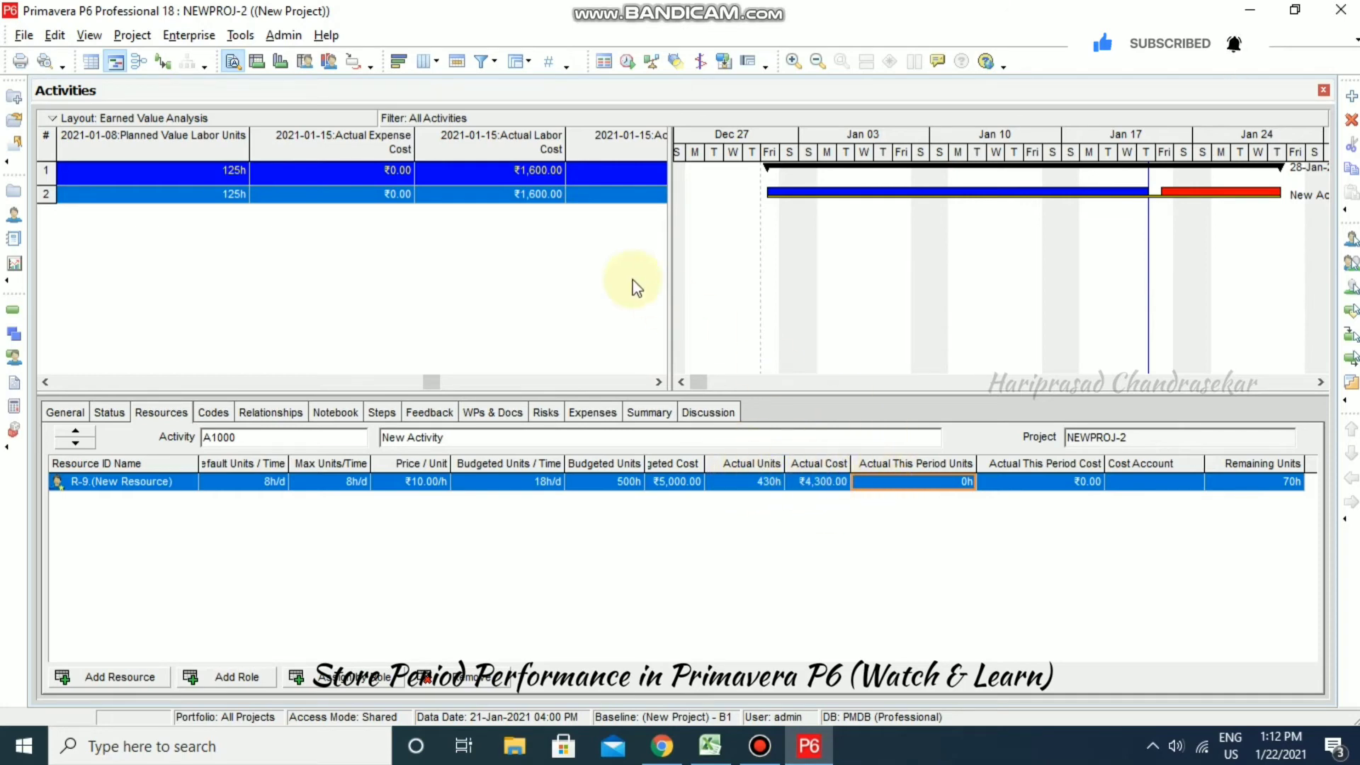
- Tick Finished on A1000's Status tab and reschedule with a 28-Jan-2021 data date
{"action": "left_click", "coordinate": [111, 414]}
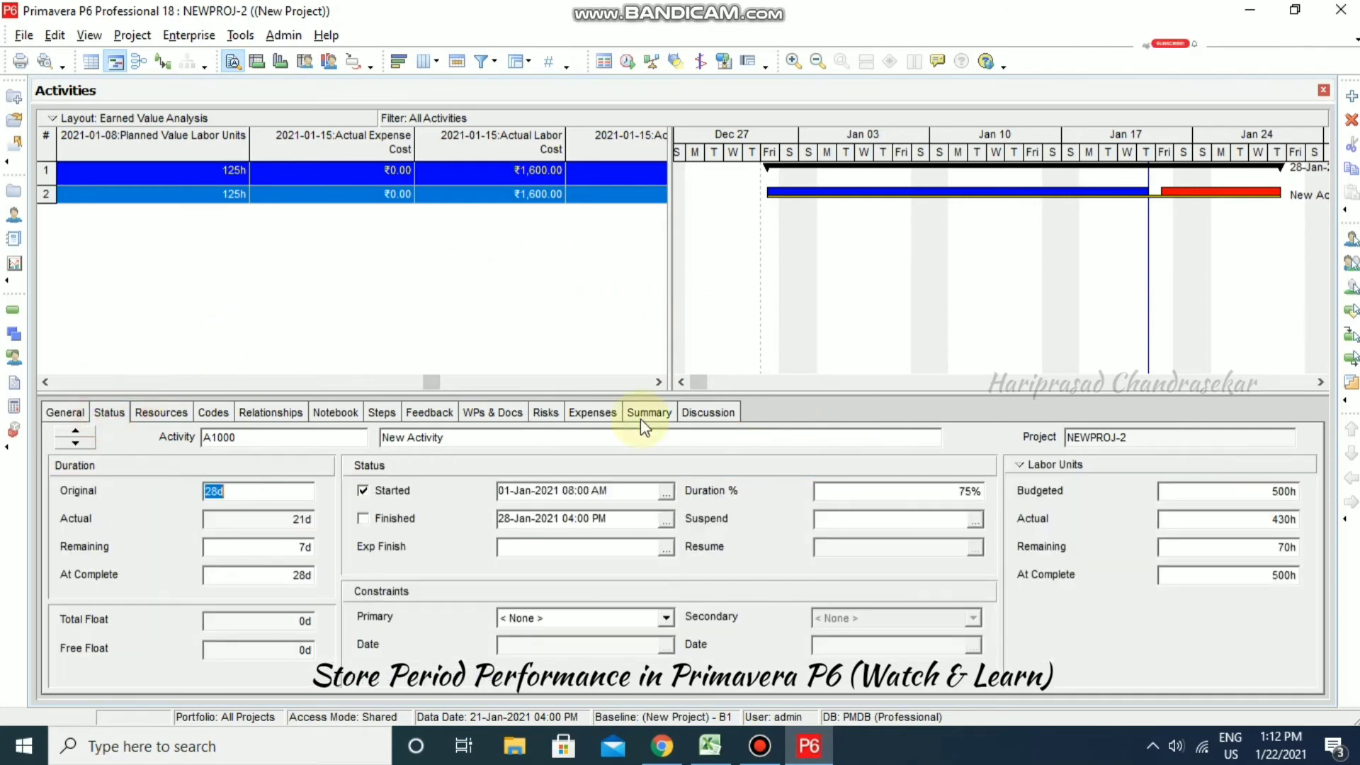
{"action": "left_click", "coordinate": [364, 522]}
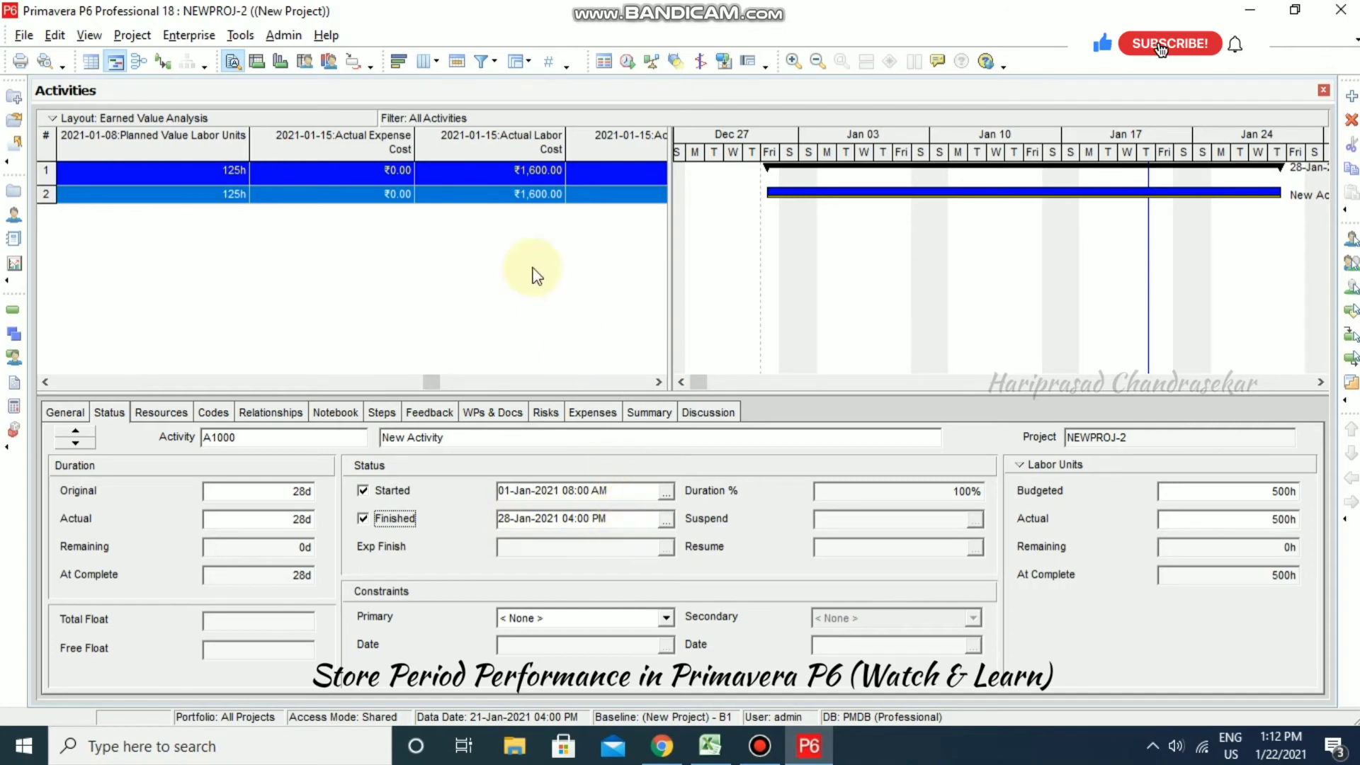
{"action": "left_click", "coordinate": [627, 60]}
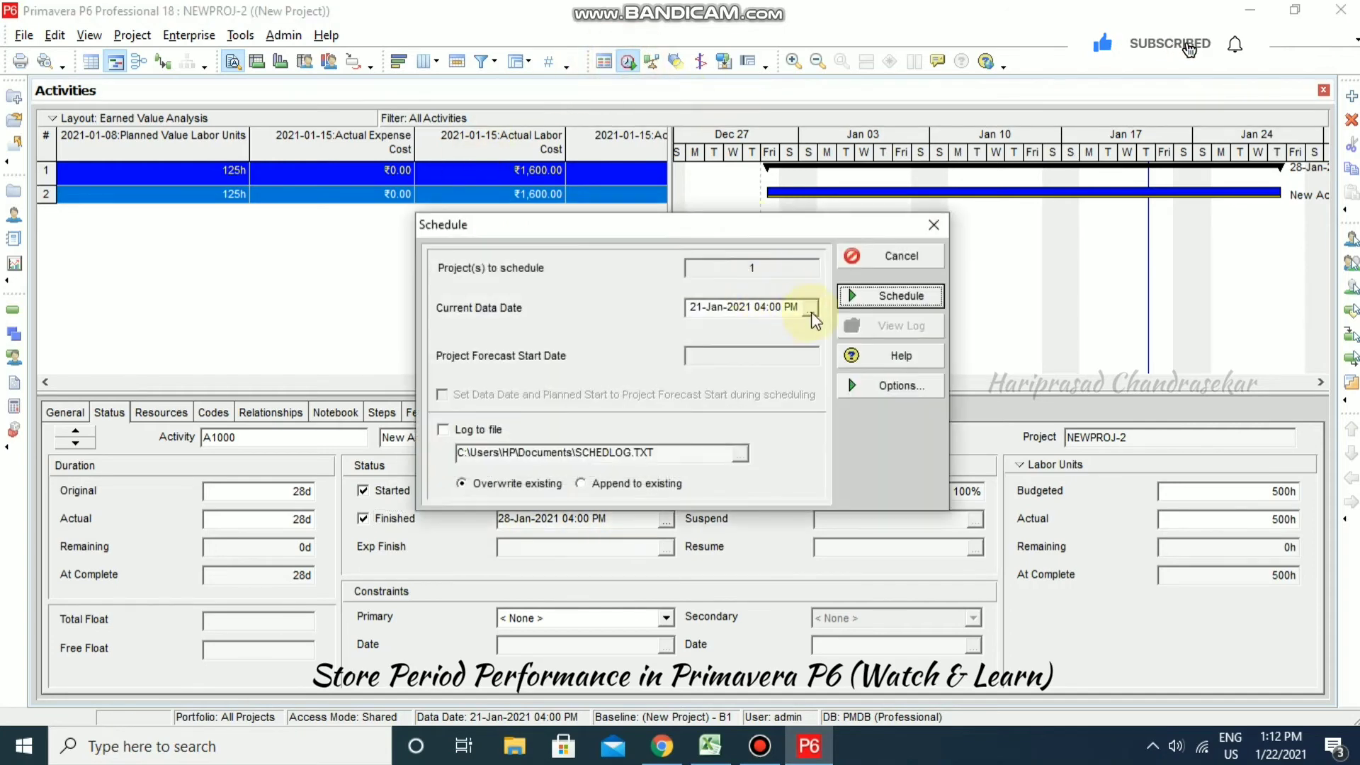
{"action": "left_click", "coordinate": [809, 308]}
{"action": "left_click", "coordinate": [860, 537]}
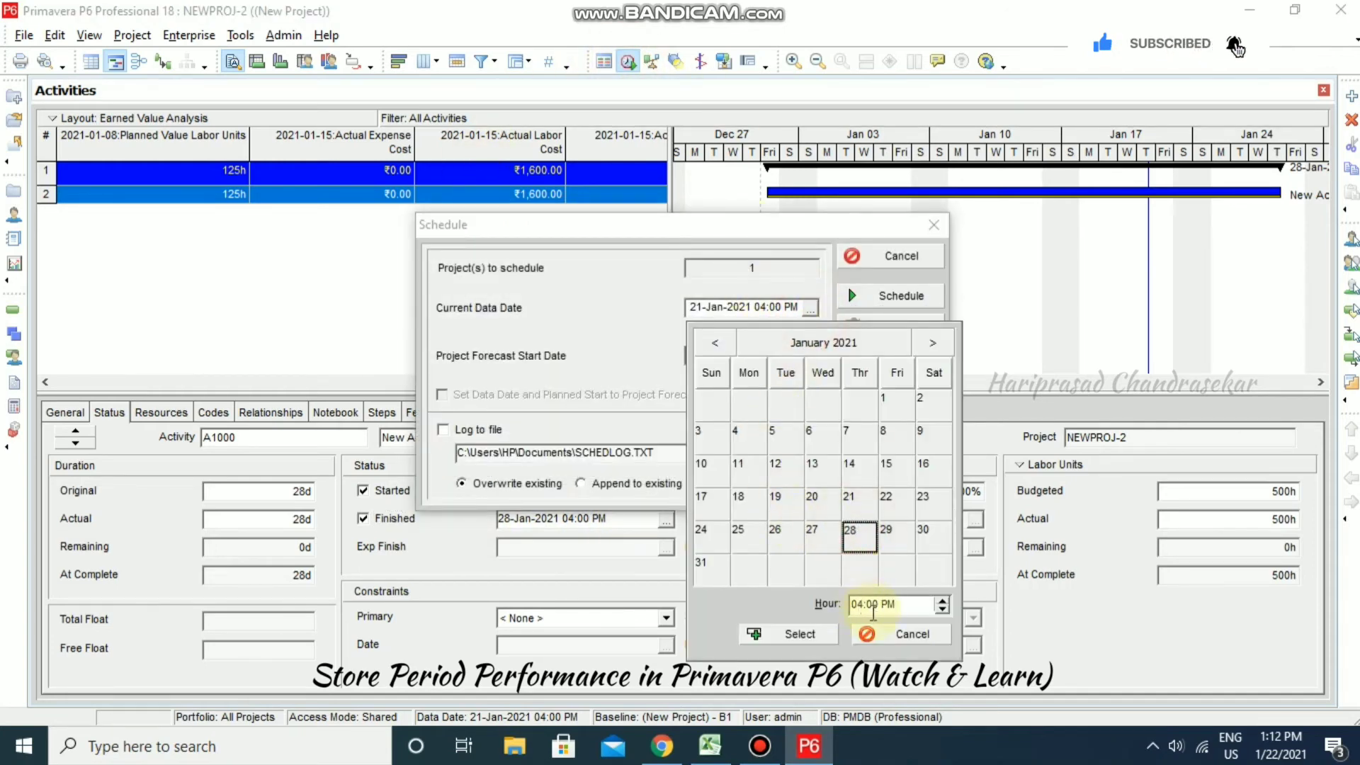
{"action": "left_click", "coordinate": [840, 634]}
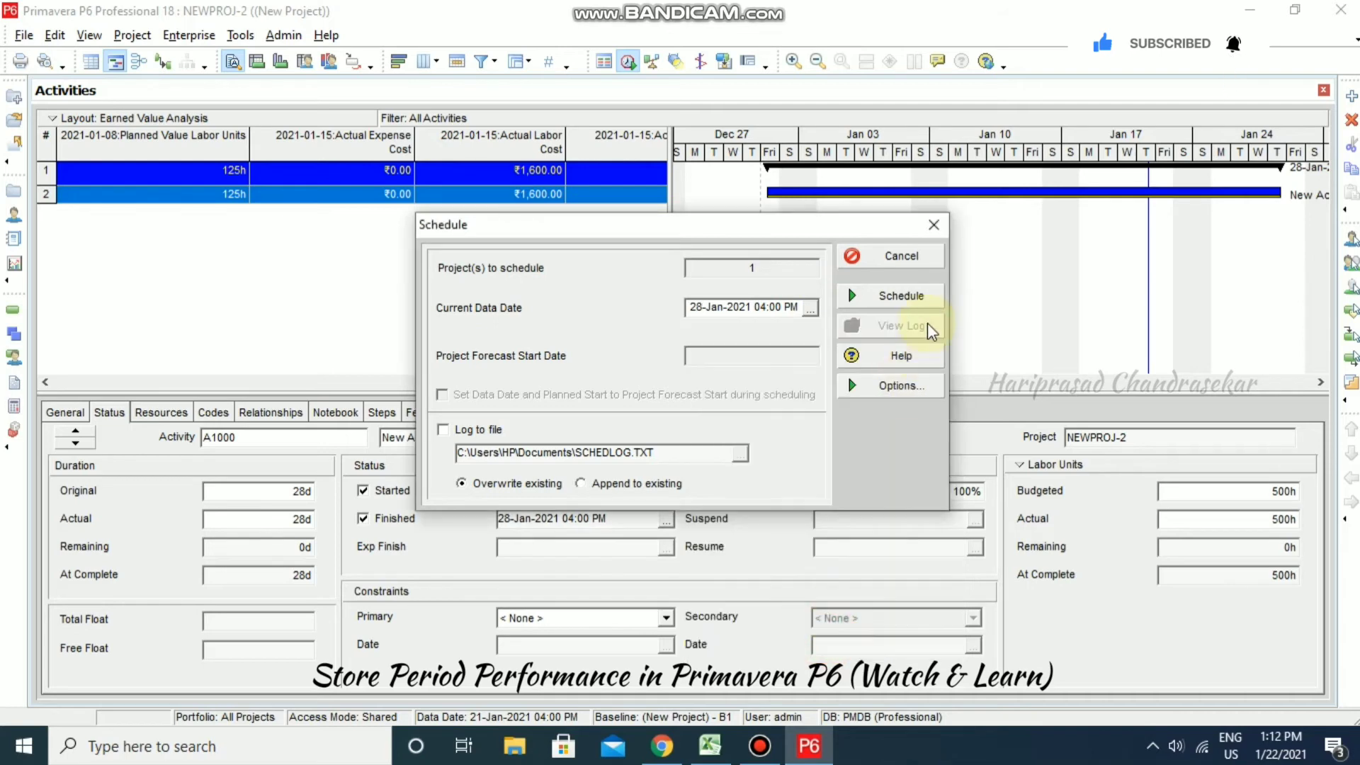
{"action": "left_click", "coordinate": [915, 298]}
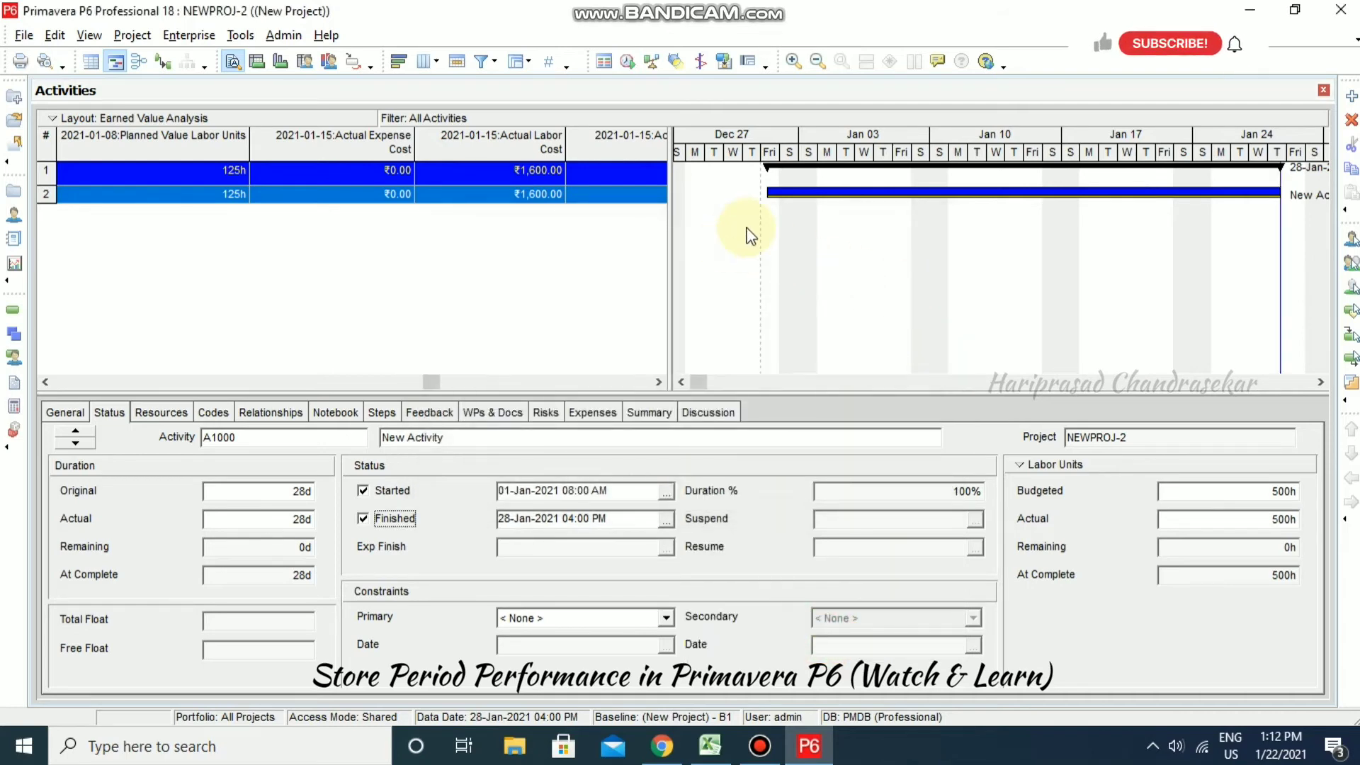
- Check Excel's Week 4 value in E4 and enter 130h as R-9's this-period units, totalling 560h
{"action": "left_click", "coordinate": [172, 422]}
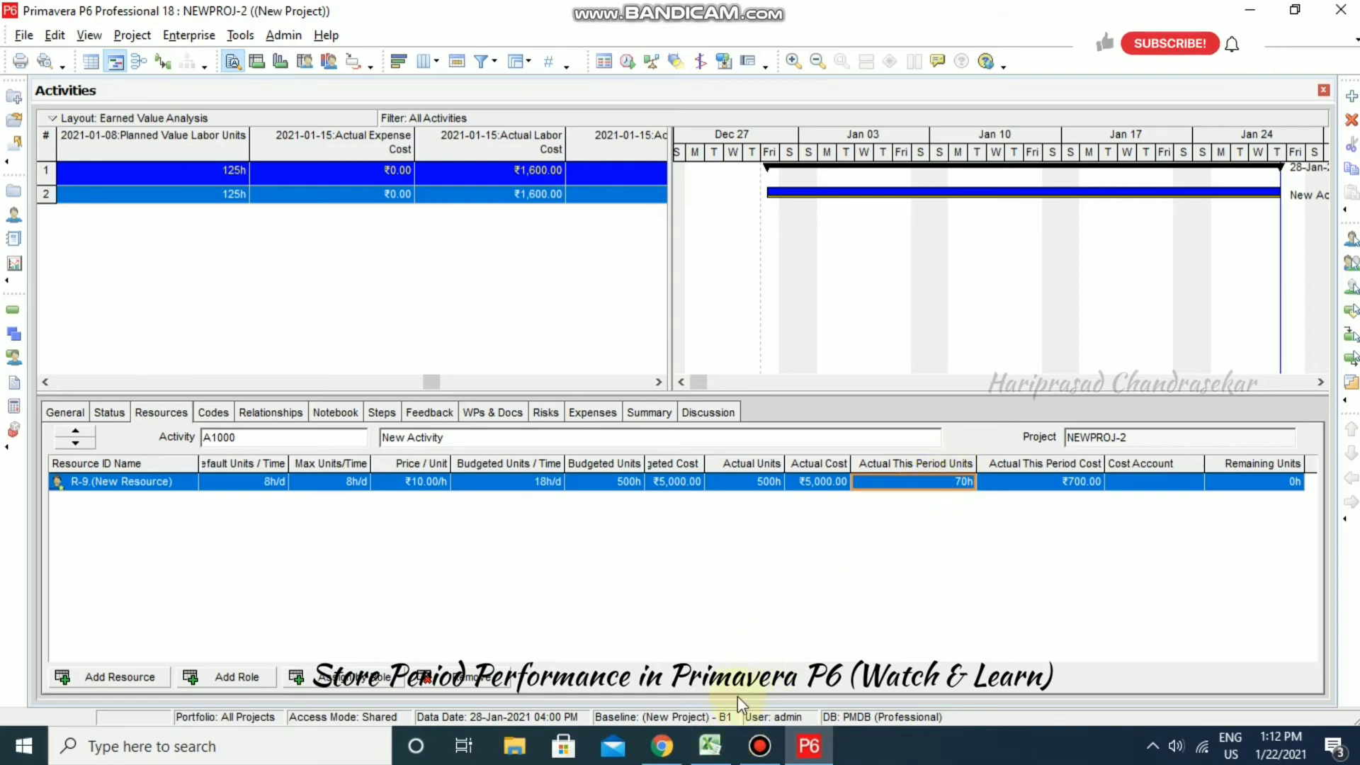
{"action": "left_click", "coordinate": [709, 746]}
{"action": "left_click", "coordinate": [469, 277]}
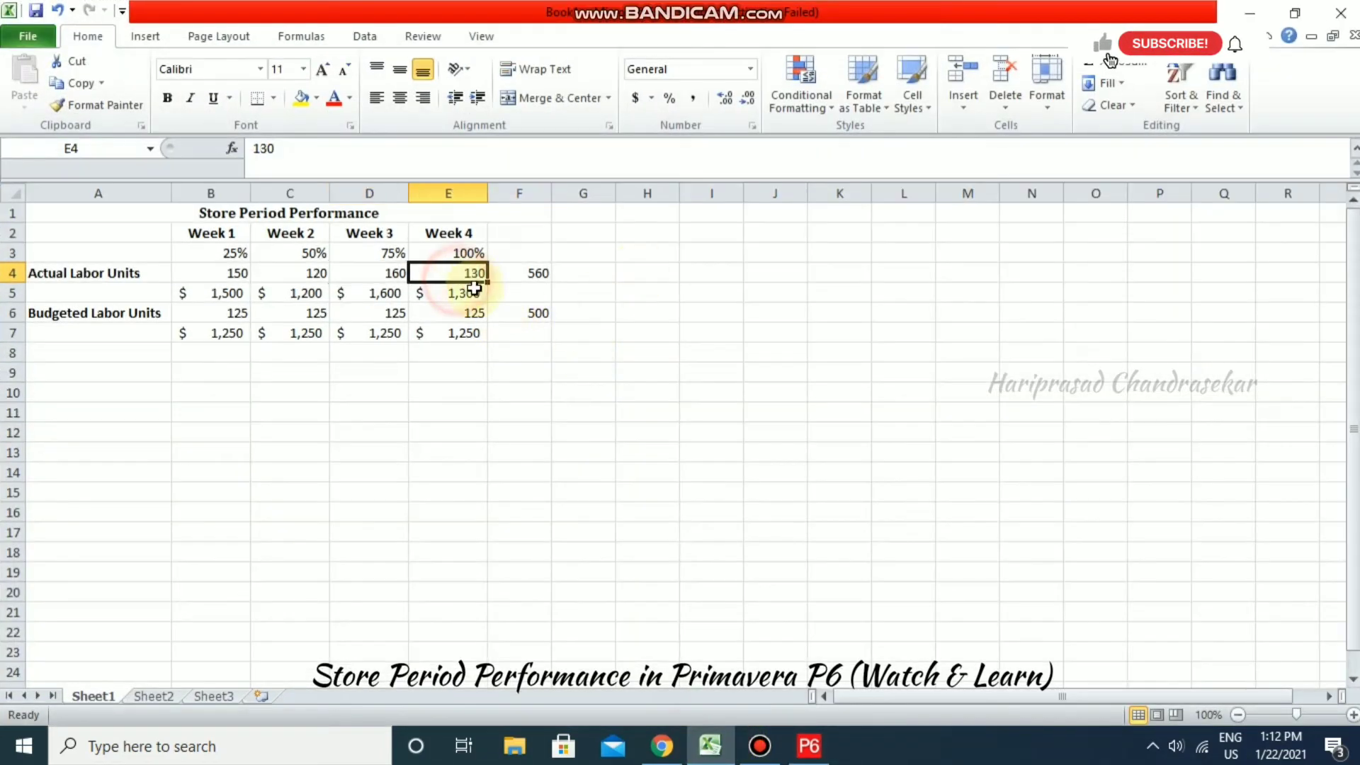
{"action": "left_click", "coordinate": [1250, 12]}
{"action": "type", "text": "130"}
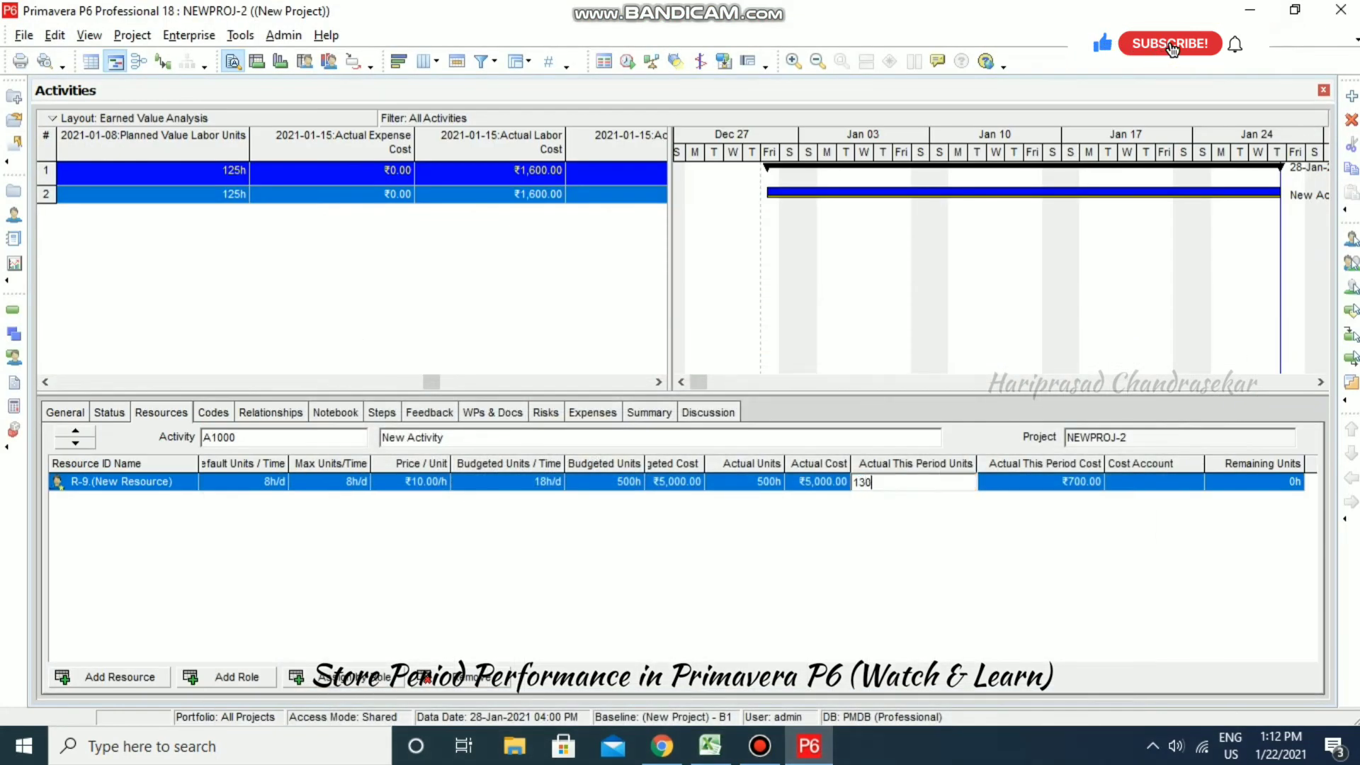
{"action": "left_click", "coordinate": [1006, 530]}
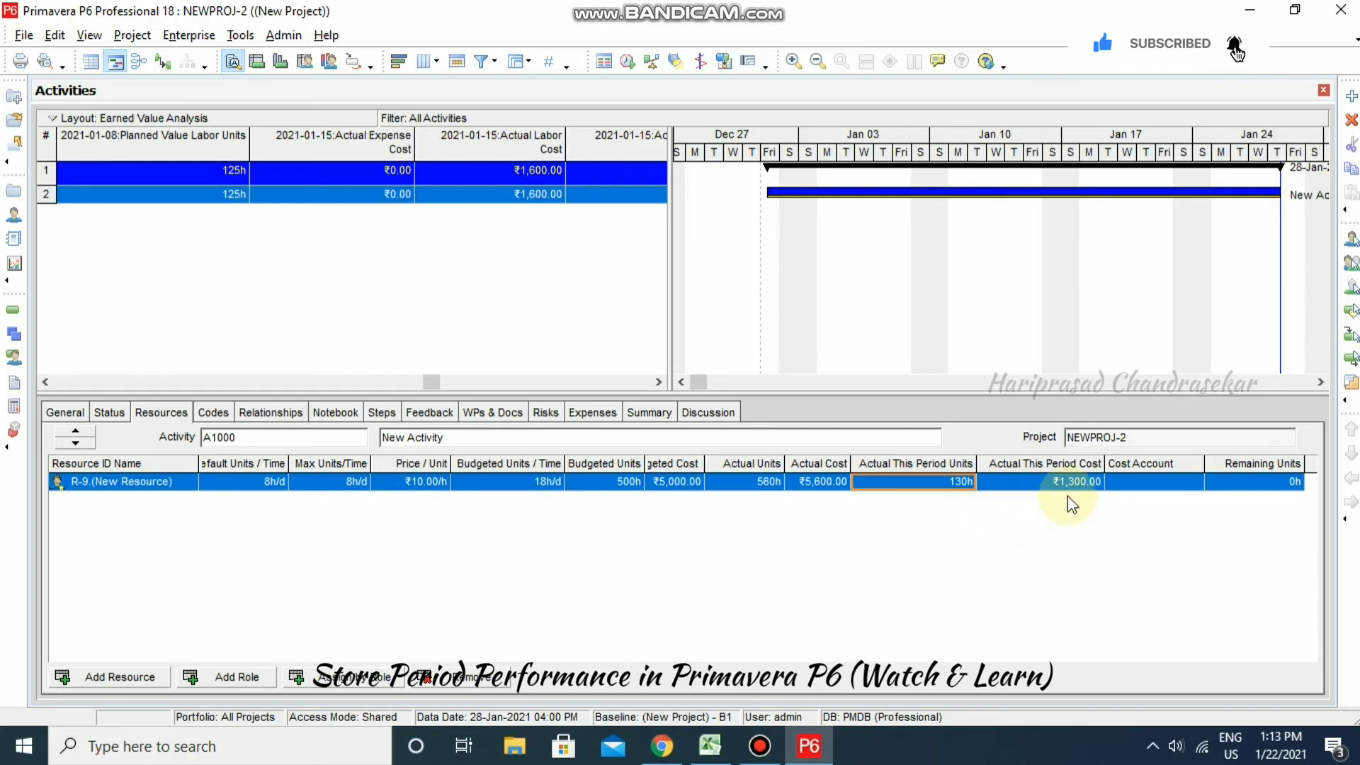
{"action": "left_click", "coordinate": [241, 35]}
- Store period performance for 2021-01-22, leaving R-9 at 560h and ₹5,600.00 actual
{"action": "left_click", "coordinate": [305, 163]}
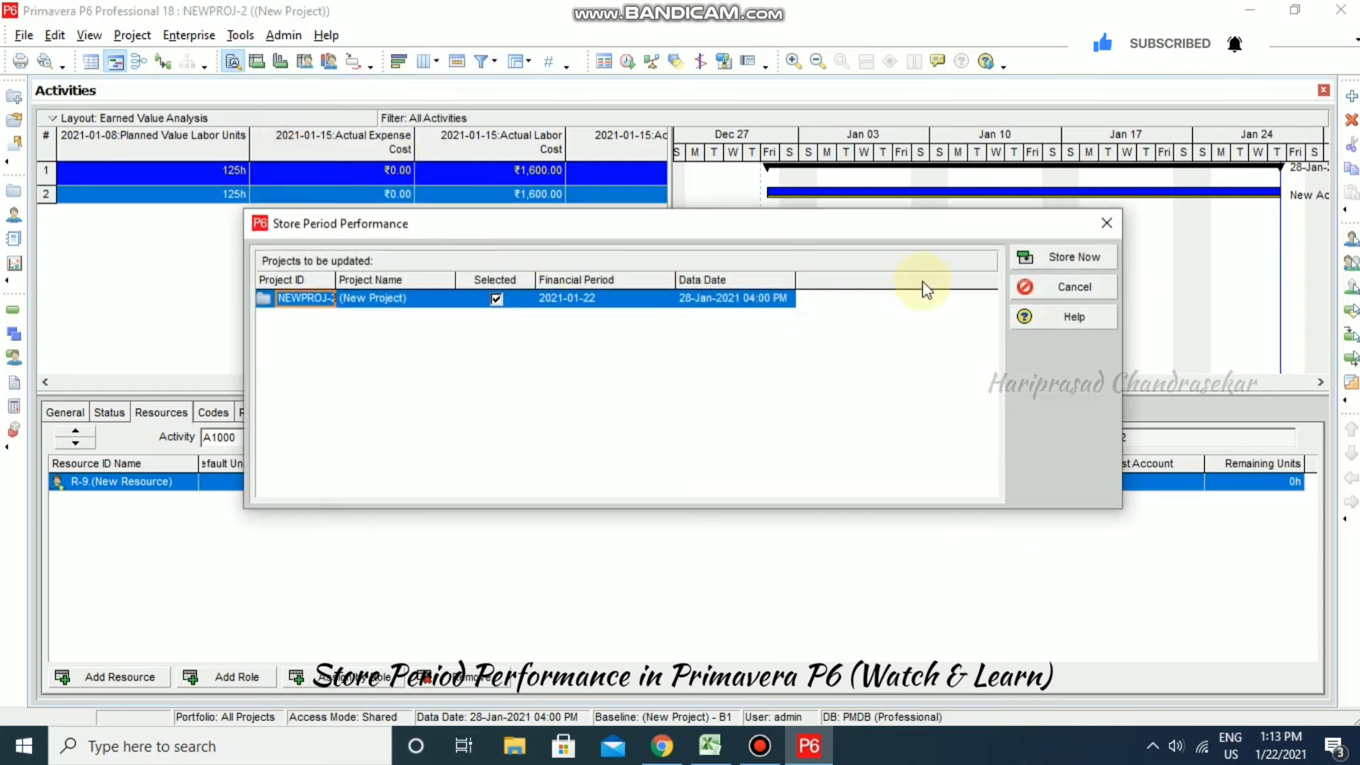
{"action": "left_click", "coordinate": [1078, 259]}
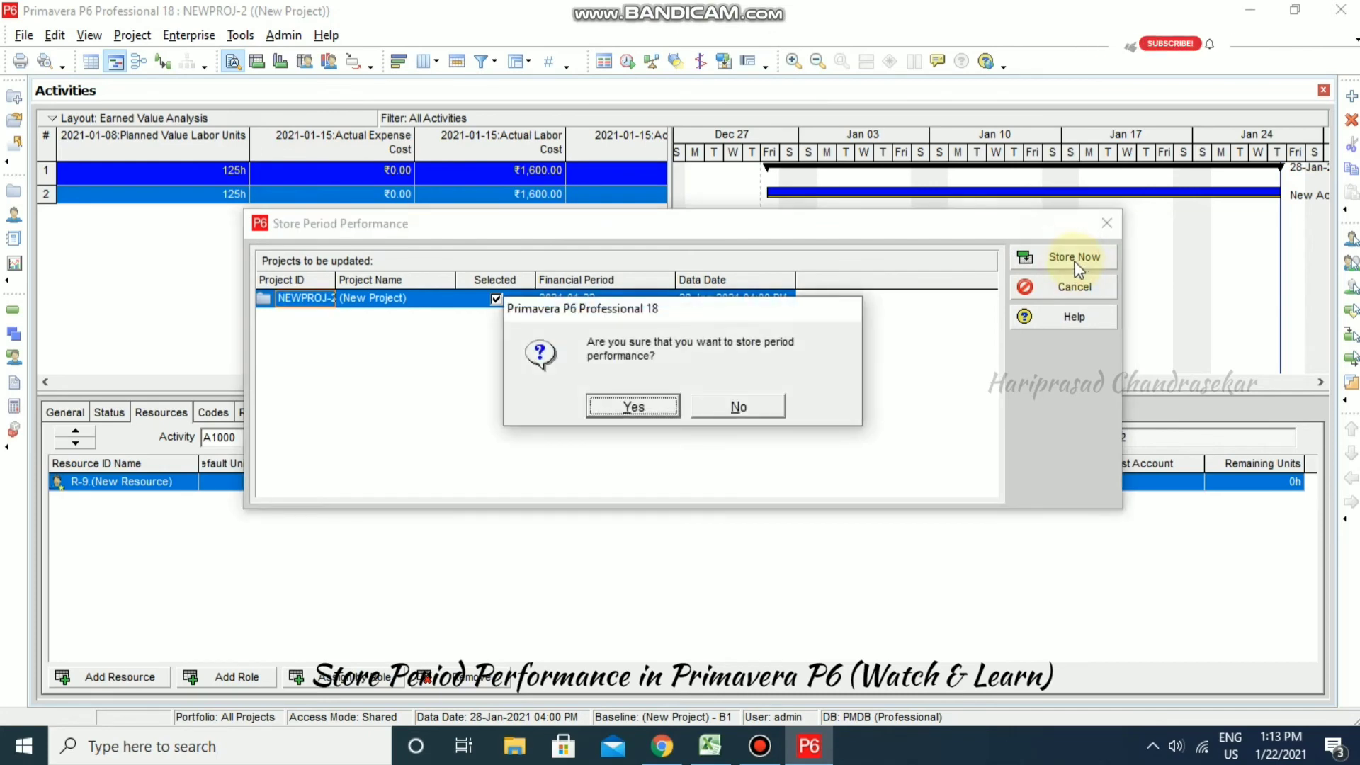
{"action": "left_click", "coordinate": [650, 406]}
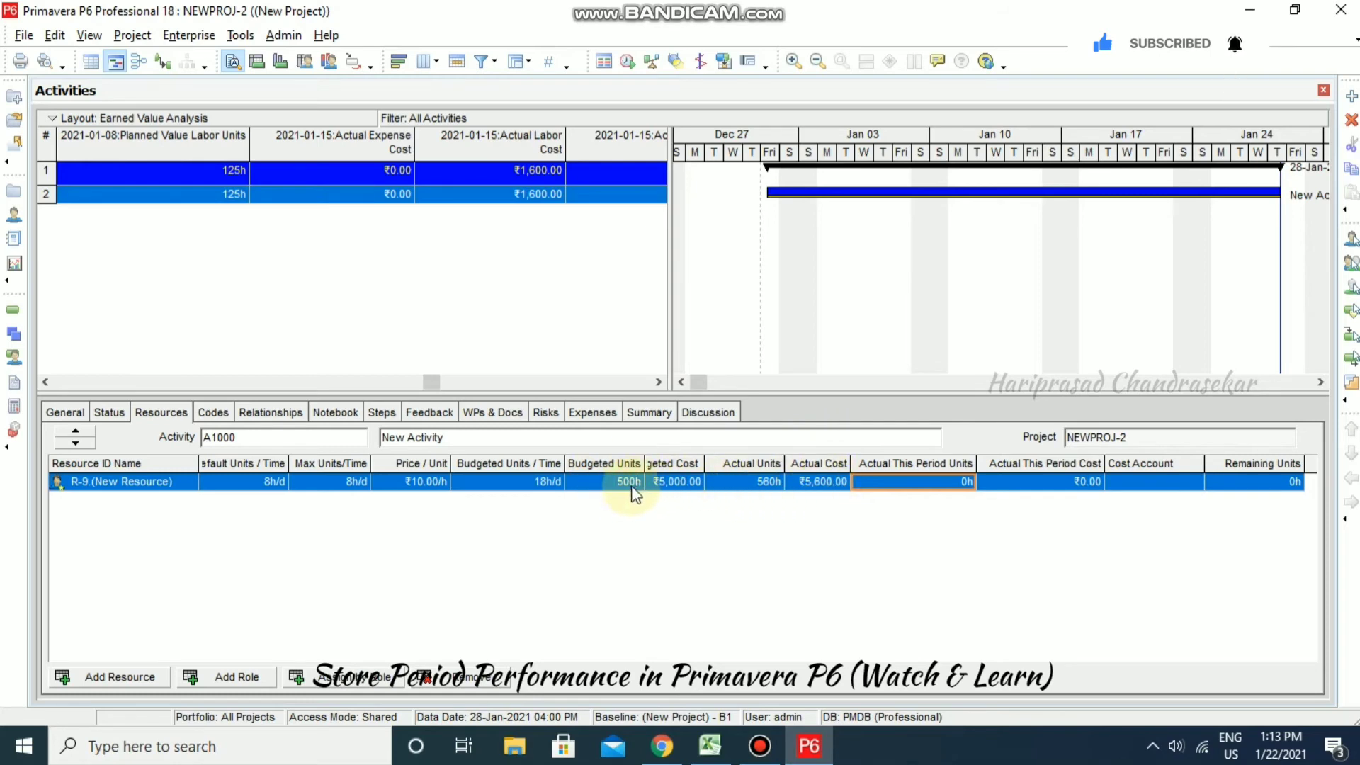
- AutoSum the actual labor units in F4 and the budgeted labor units (500) in F6
{"action": "left_click", "coordinate": [712, 746]}
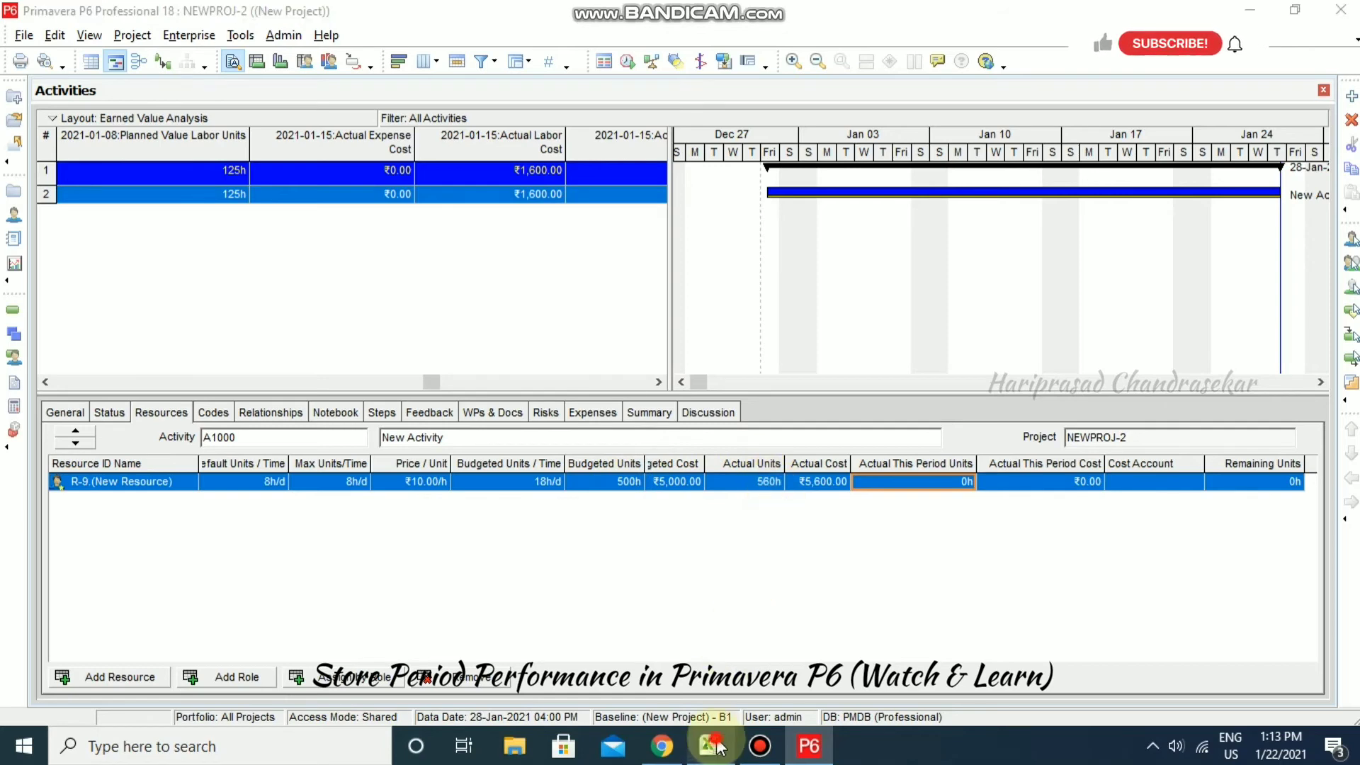
{"action": "double_click", "coordinate": [532, 273]}
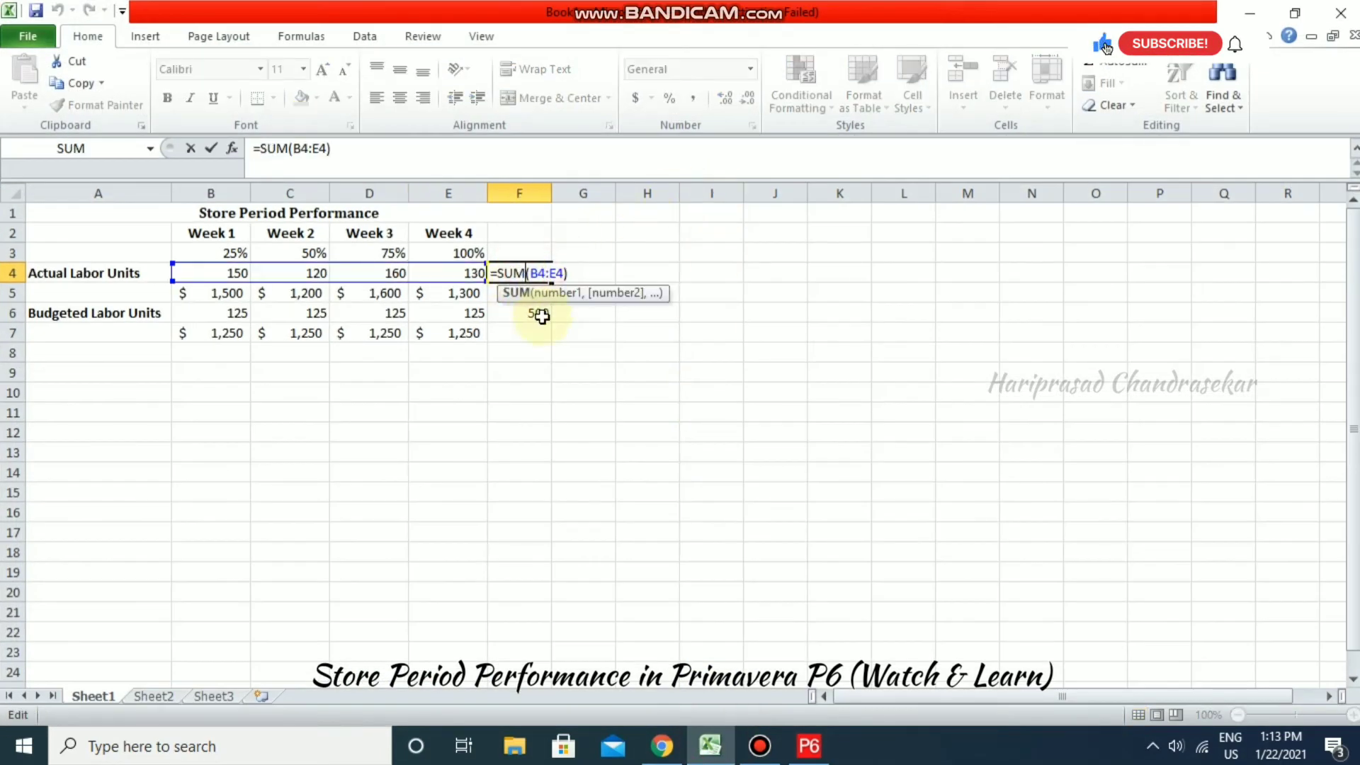
{"action": "key", "text": "alt+equal"}
{"action": "left_click", "coordinate": [531, 312]}
{"action": "key", "text": "alt+equal"}
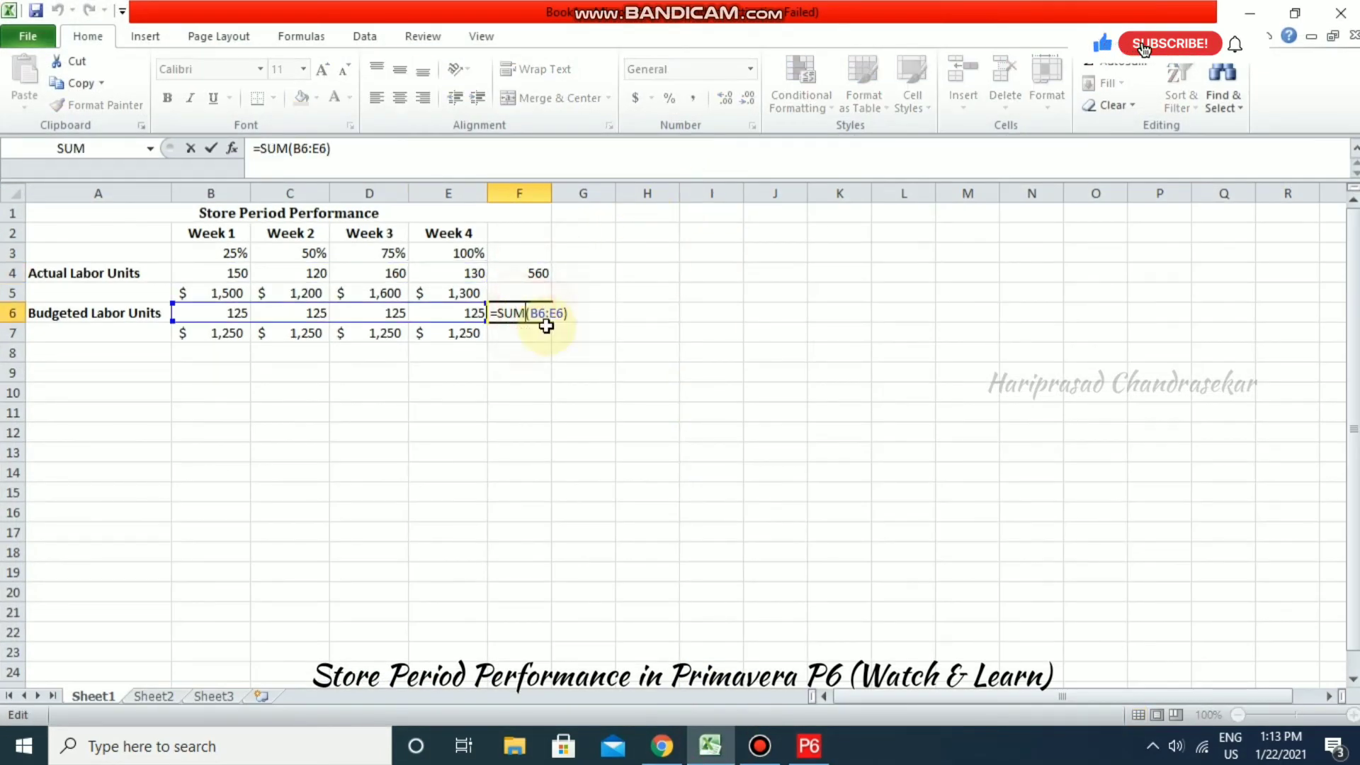
{"action": "key", "text": "alt+equal"}
{"action": "left_click", "coordinate": [534, 273]}
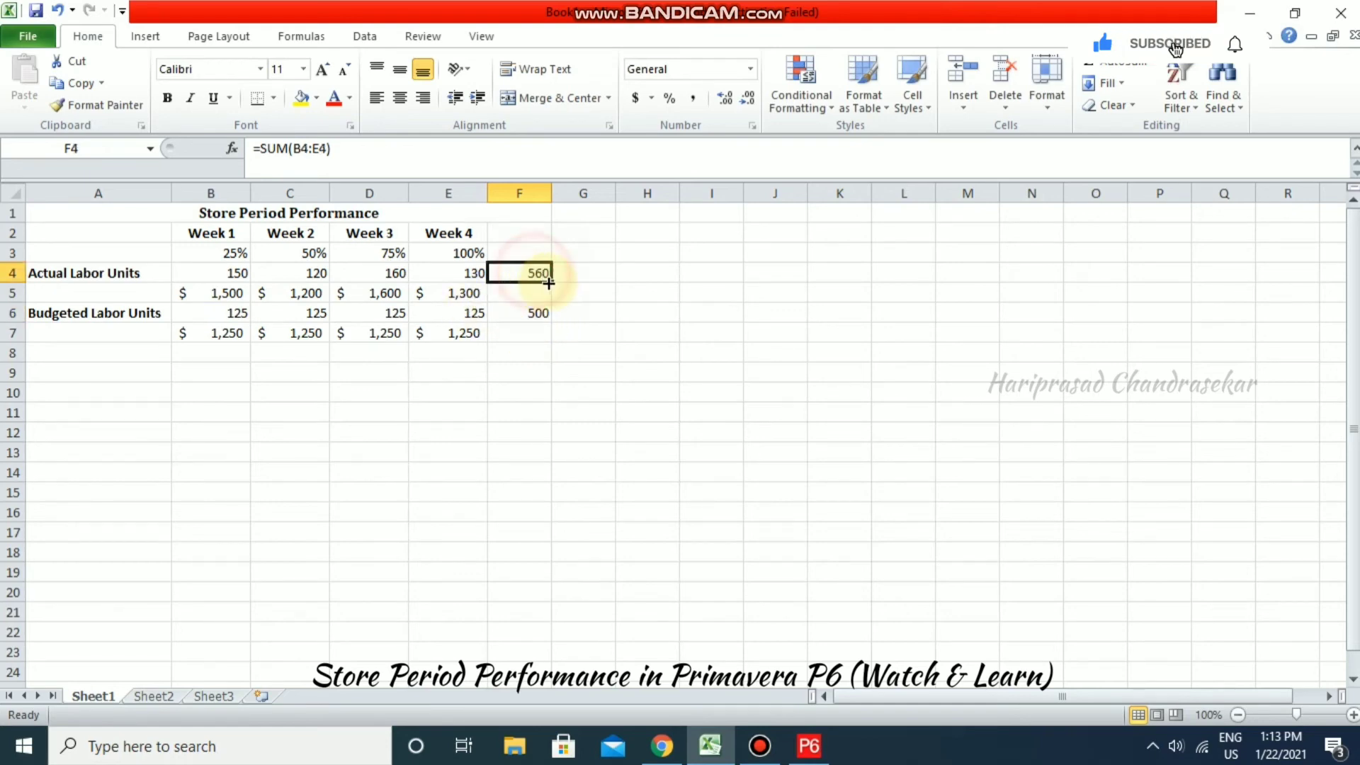
- Enter =SUM(B5:E5) in F5 to total the weekly actual costs ($5,600)
{"action": "left_click", "coordinate": [434, 295]}
{"action": "left_click", "coordinate": [538, 294]}
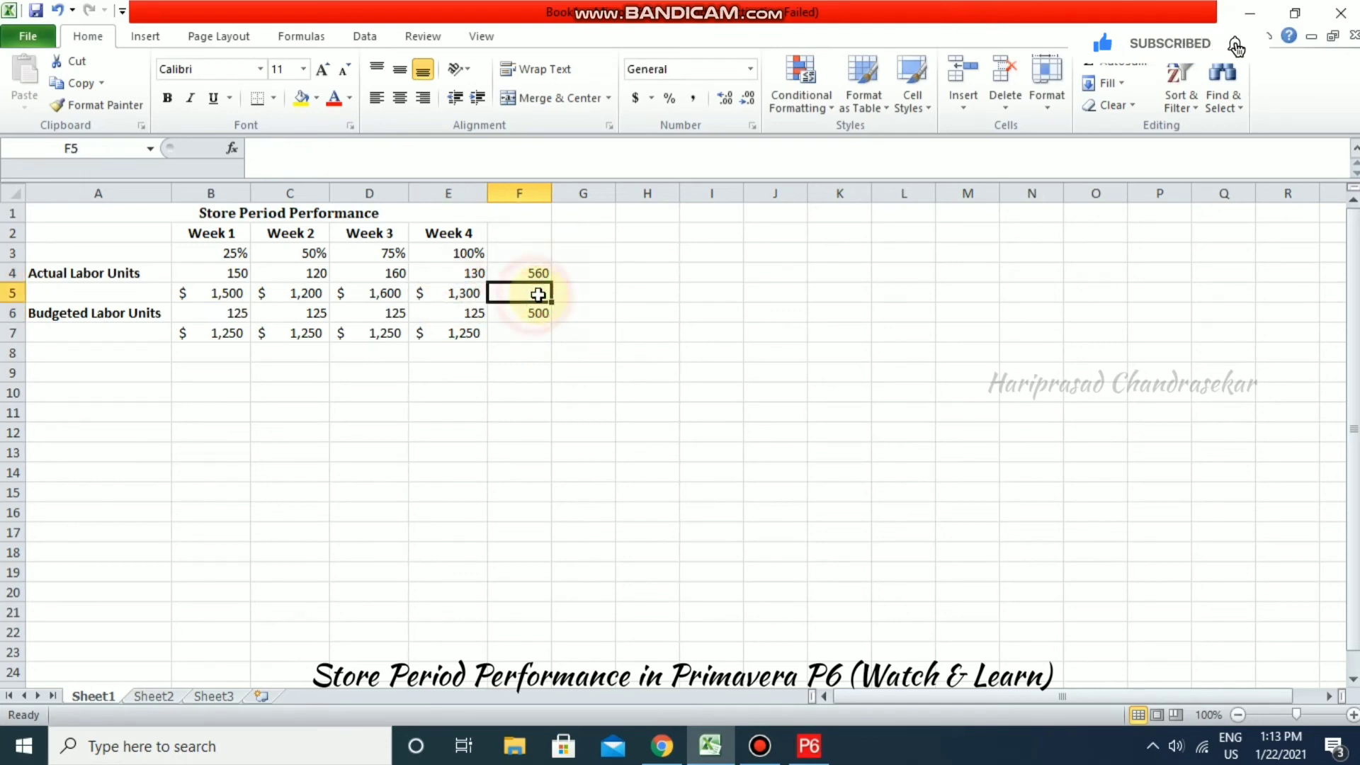
{"action": "type", "text": "=su"}
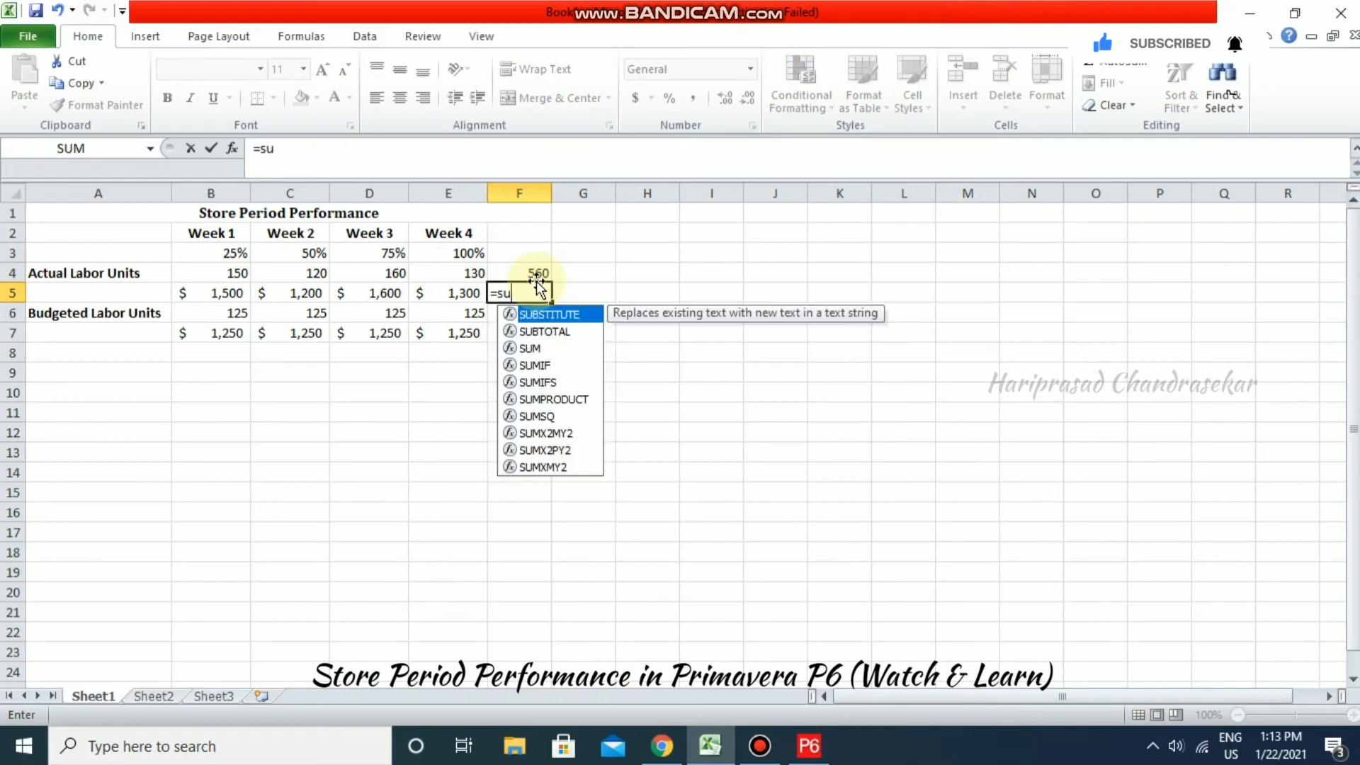
{"action": "type", "text": "m"}
{"action": "key", "text": "Tab"}
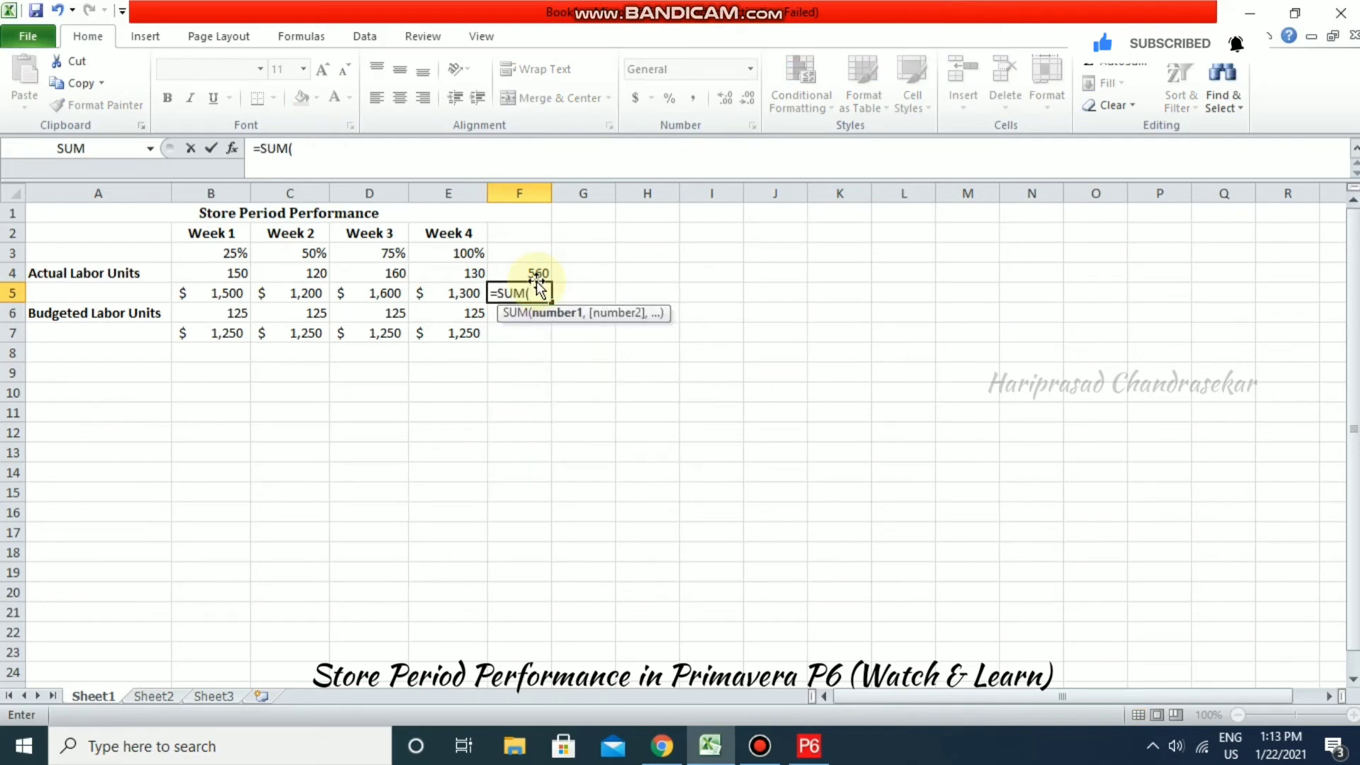
{"action": "left_click", "coordinate": [233, 295]}
{"action": "left_click_drag", "start_coordinate": [256, 295], "coordinate": [447, 292]}
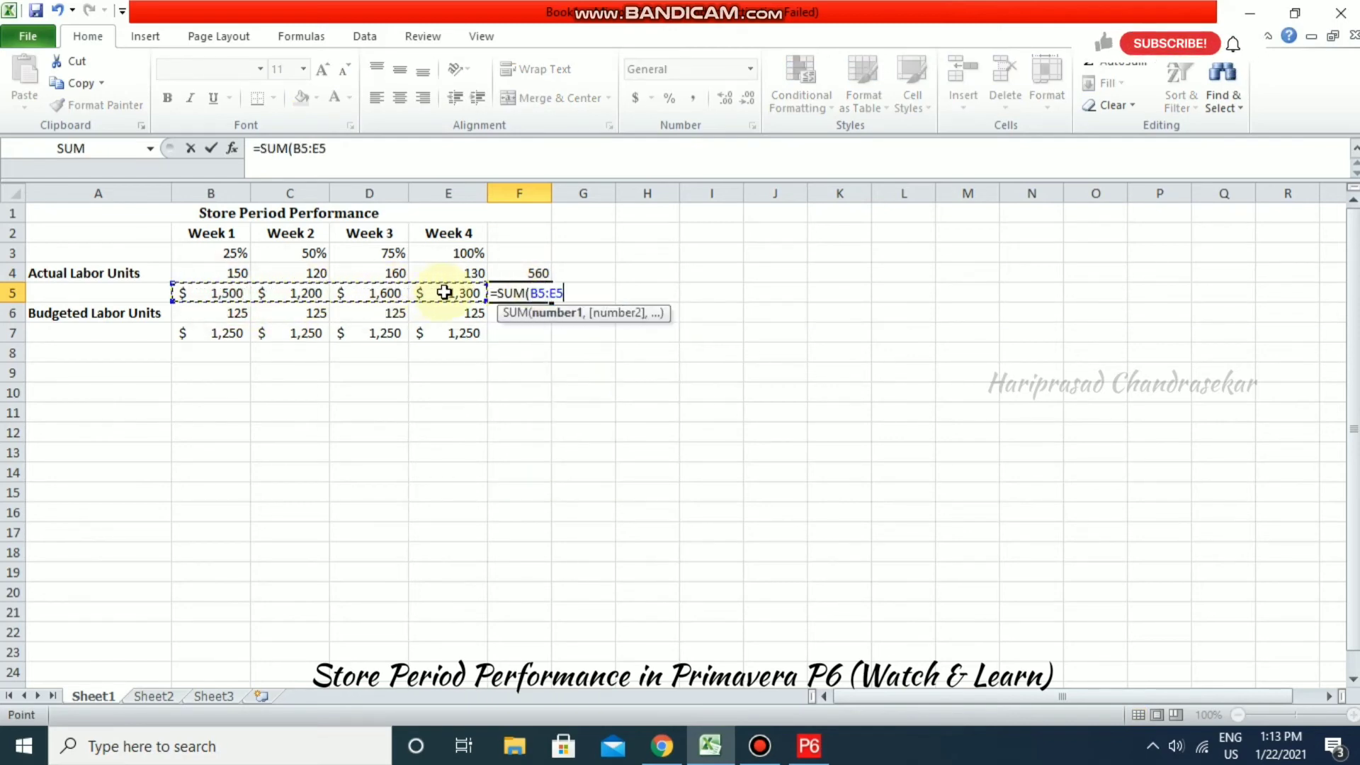
{"action": "key", "text": "Tab"}
- Copy the F5 total formula into F7 ($5,000 budgeted) and bring up Primavera P6 to compare
{"action": "left_click", "coordinate": [517, 289]}
{"action": "key", "text": "ctrl+c"}
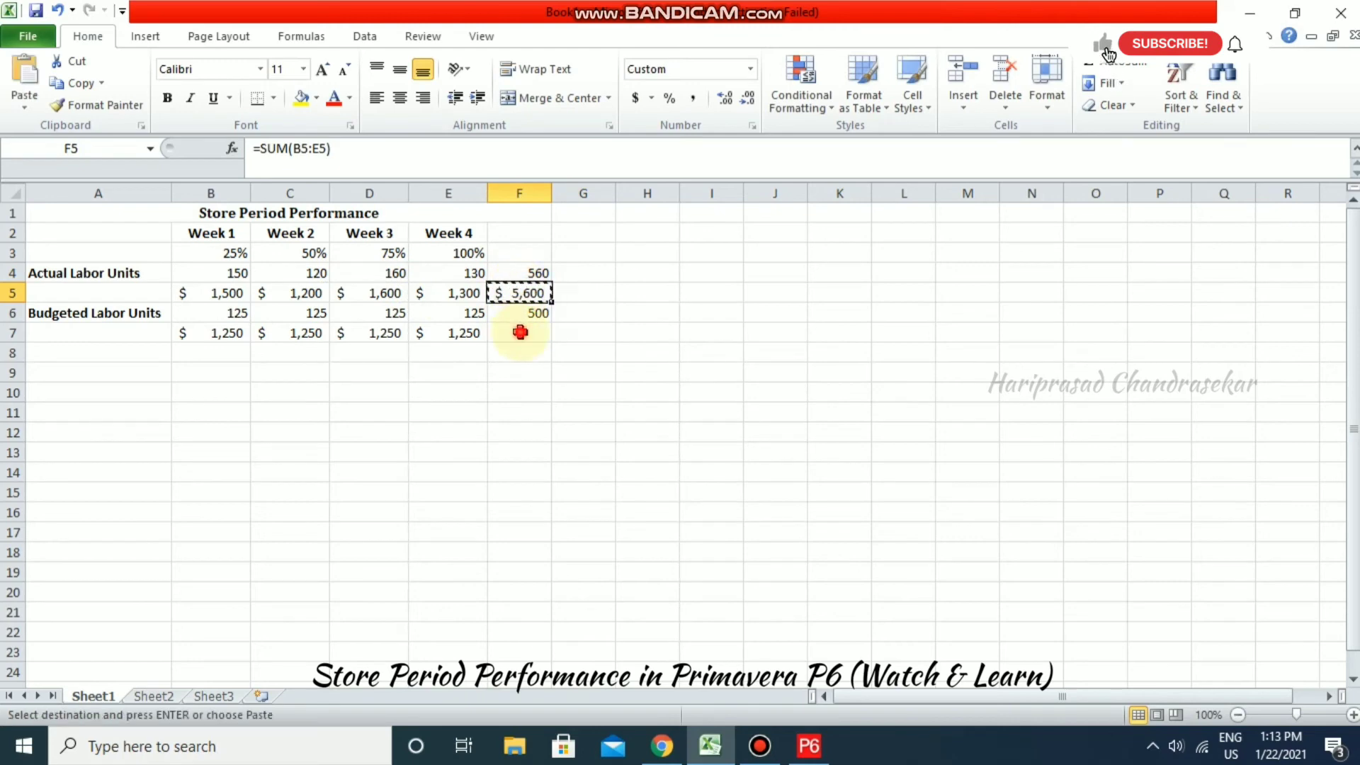
{"action": "left_click", "coordinate": [523, 334]}
{"action": "key", "text": "ctrl+v"}
{"action": "key", "text": "Escape"}
{"action": "left_click", "coordinate": [525, 367]}
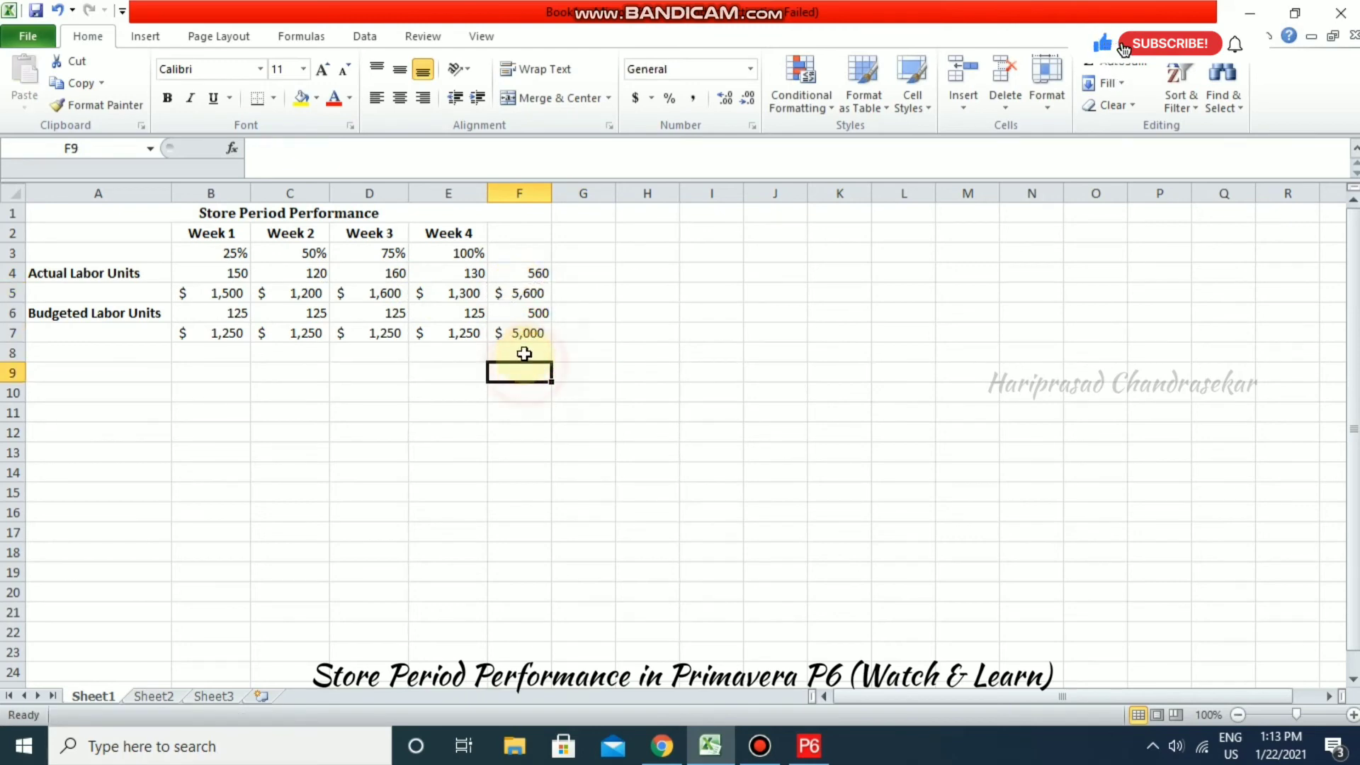
{"action": "left_click", "coordinate": [533, 333]}
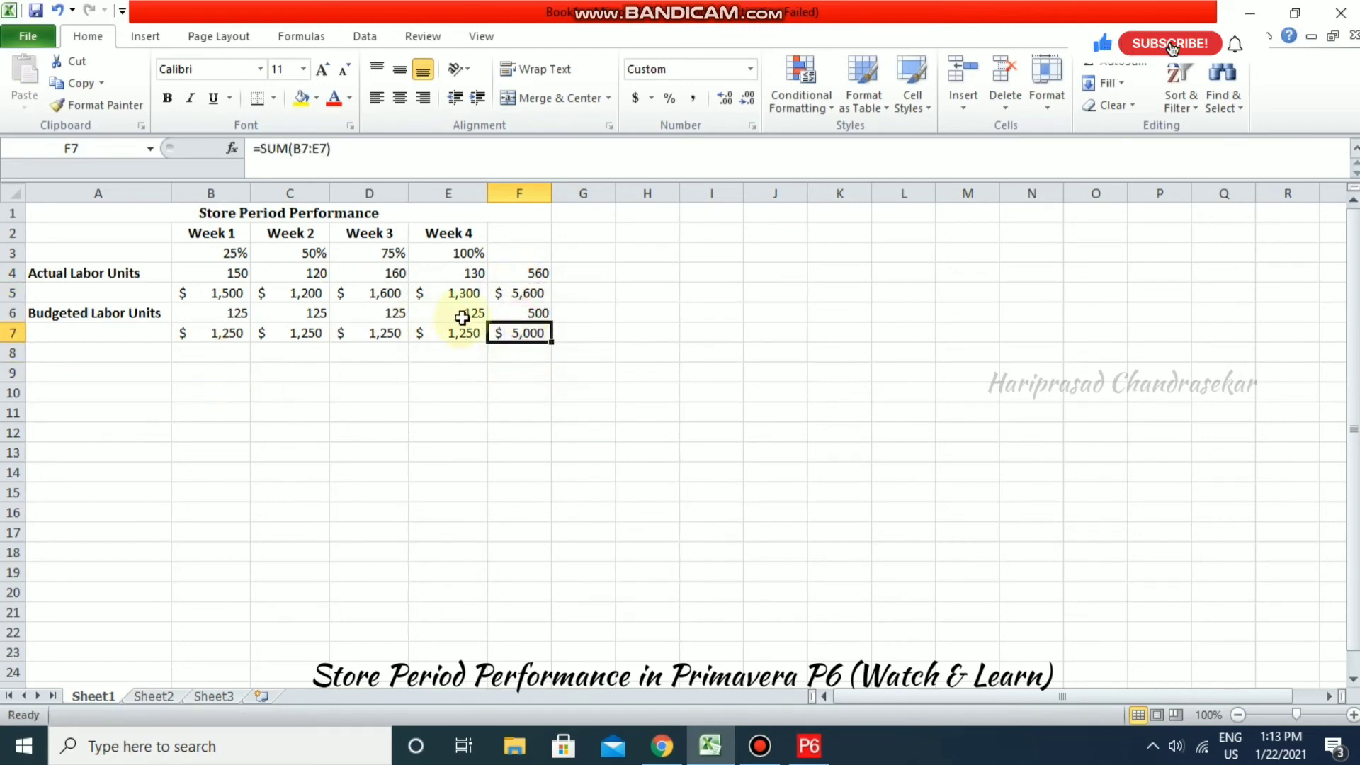
{"action": "left_click", "coordinate": [521, 292]}
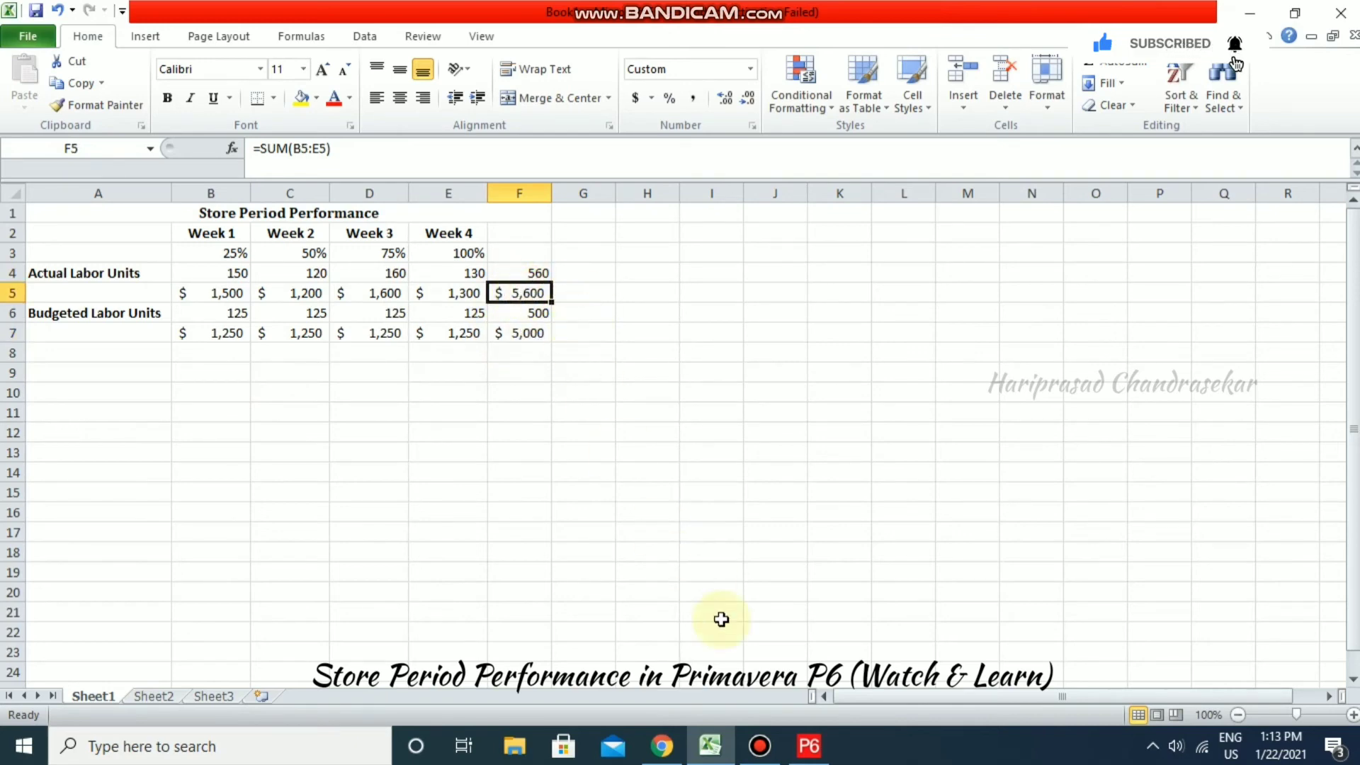
{"action": "left_click", "coordinate": [760, 744]}
{"action": "left_click", "coordinate": [791, 742]}
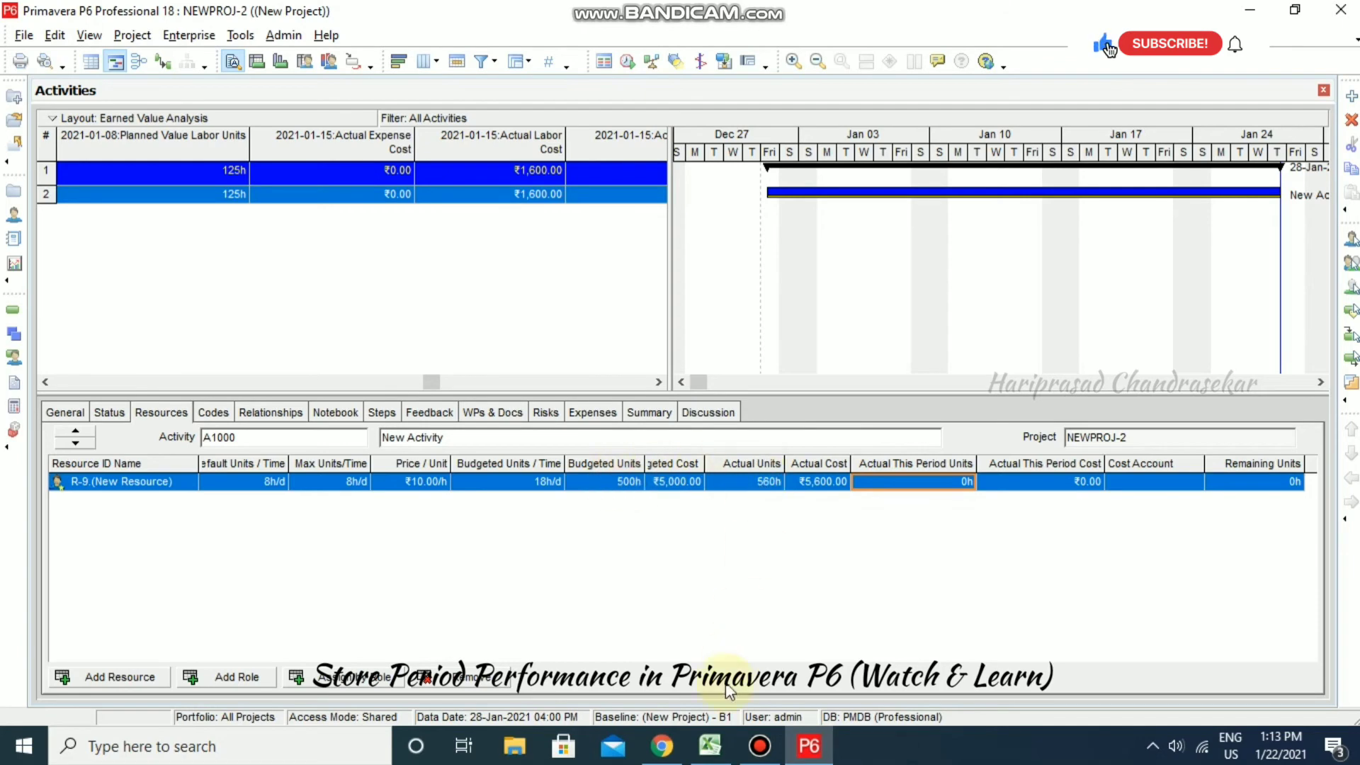
- Recheck the budgeted units total in F6 and actual units total in F4 in Excel
{"action": "left_click", "coordinate": [709, 745]}
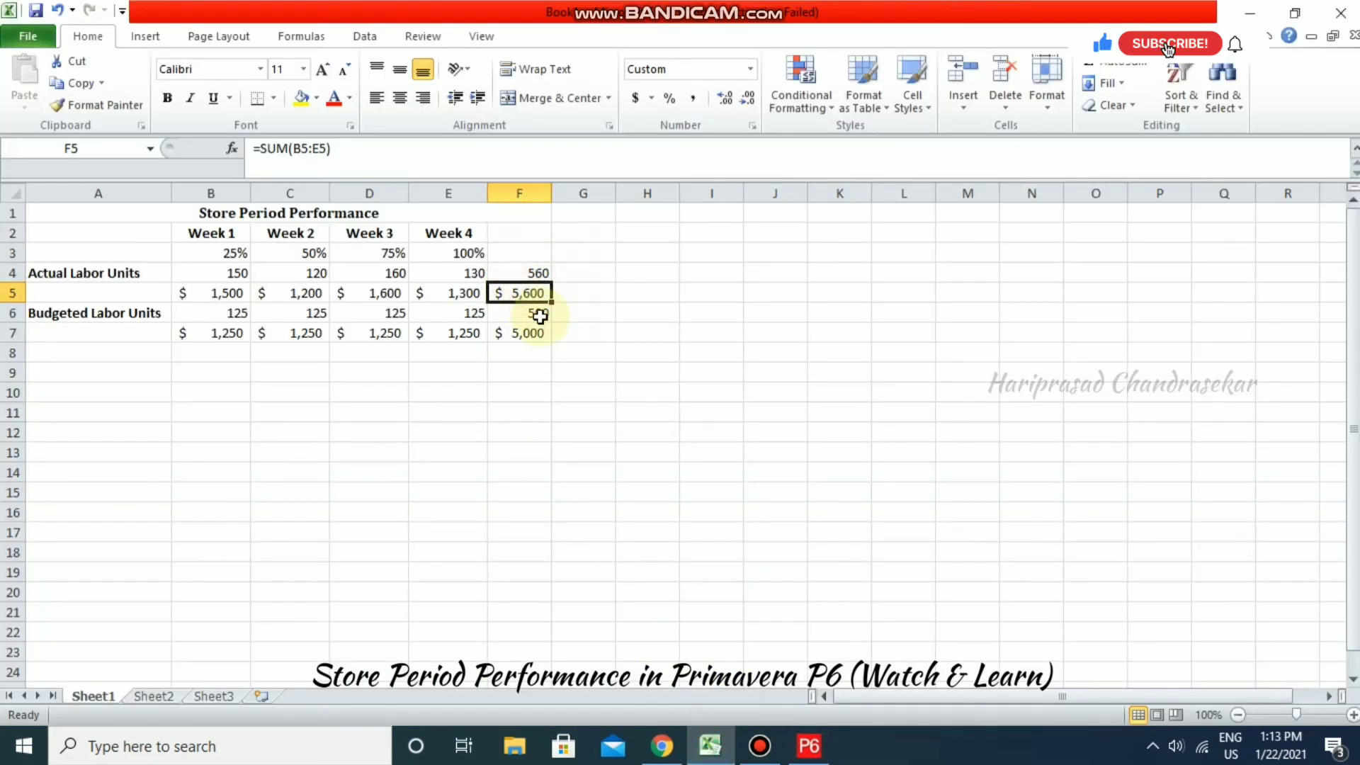
{"action": "left_click", "coordinate": [540, 316]}
{"action": "left_click", "coordinate": [538, 271]}
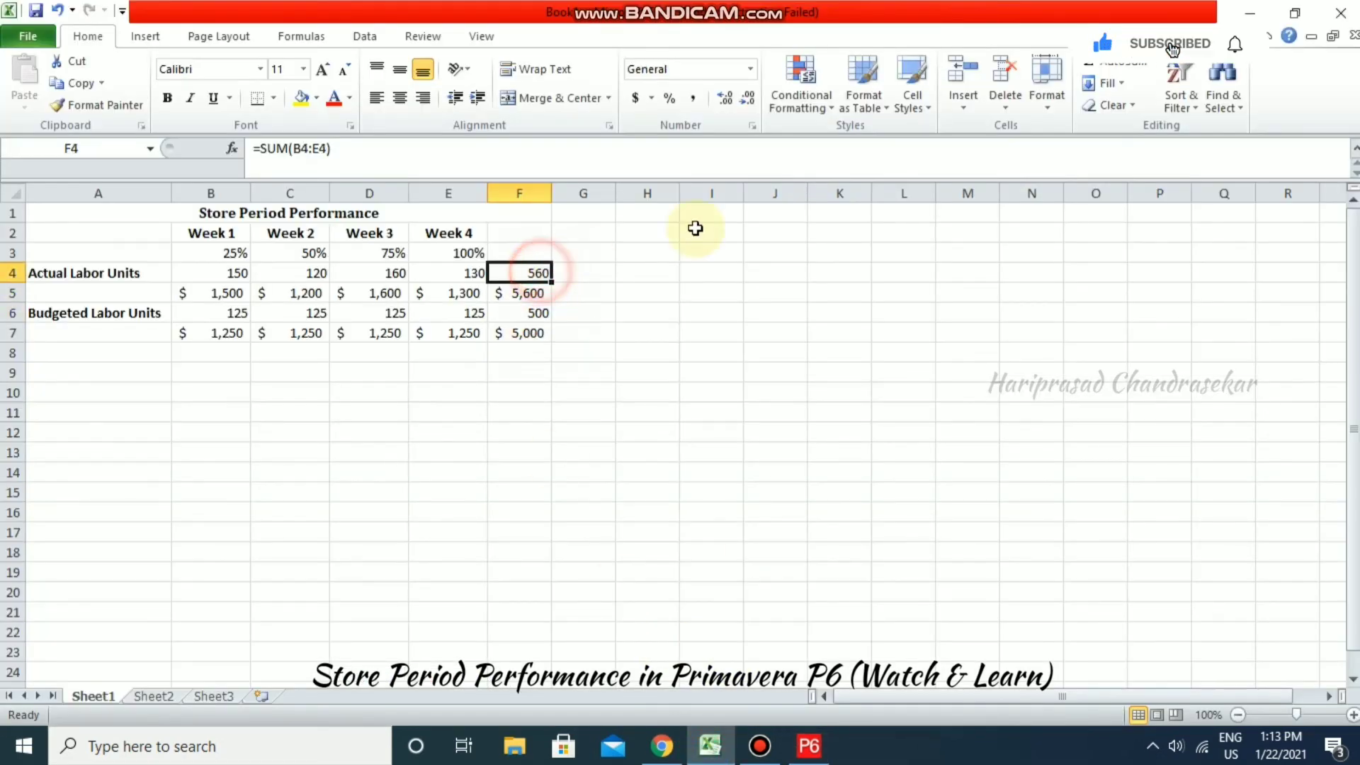
{"action": "left_click", "coordinate": [1251, 13]}
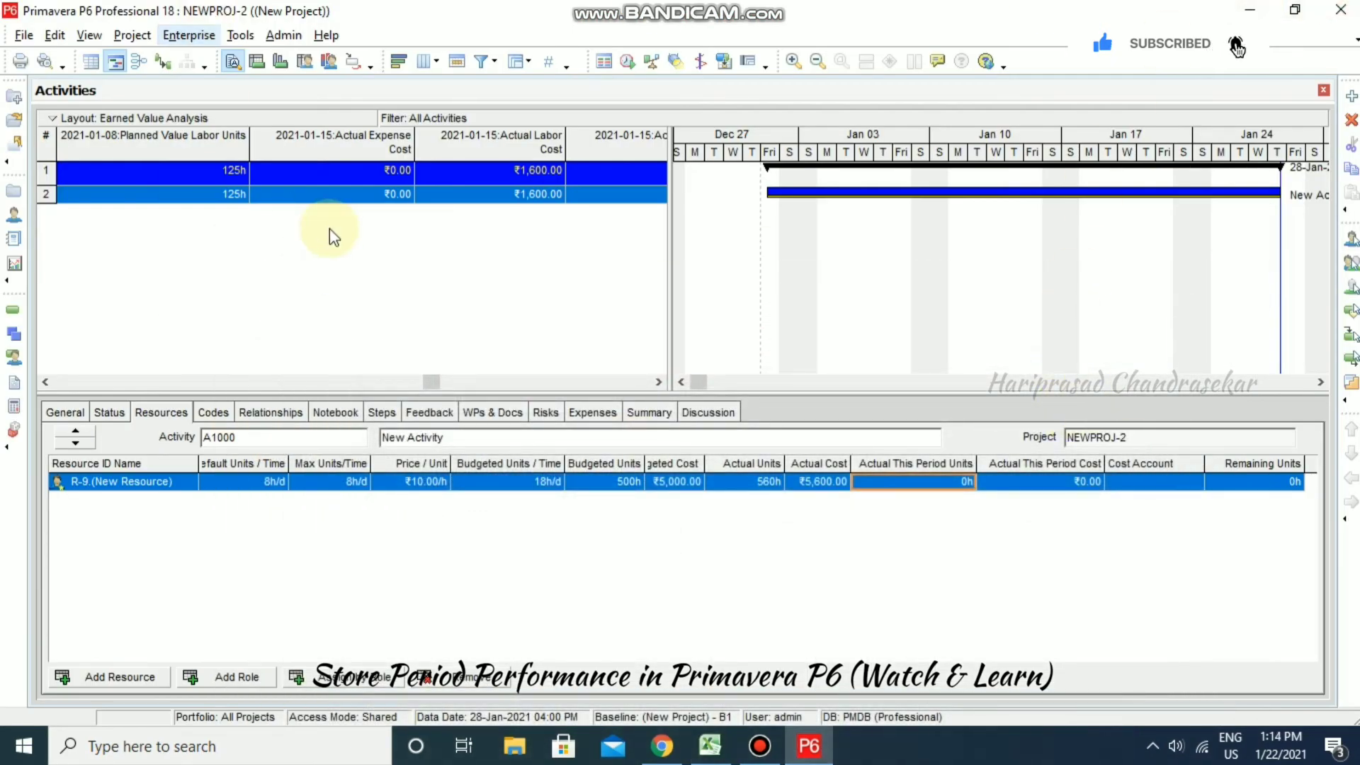
- Scroll the Activities table to the 2021-01-22 columns showing ₹1,300.00 actual labor cost
{"action": "left_click", "coordinate": [652, 380]}
{"action": "left_click", "coordinate": [652, 379]}
{"action": "left_click", "coordinate": [651, 379]}
{"action": "left_click", "coordinate": [652, 379]}
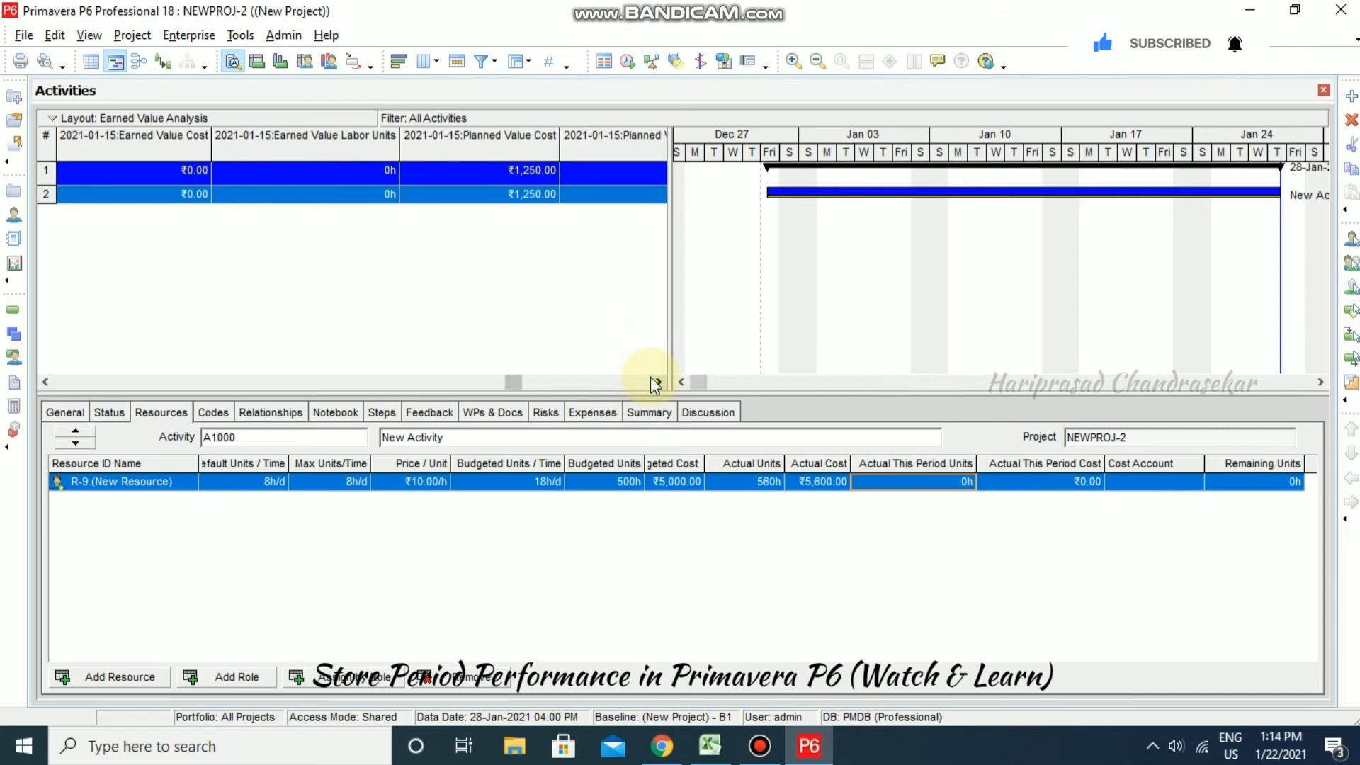
{"action": "left_click", "coordinate": [652, 380]}
{"action": "left_click", "coordinate": [652, 380]}
{"action": "left_click", "coordinate": [652, 380]}
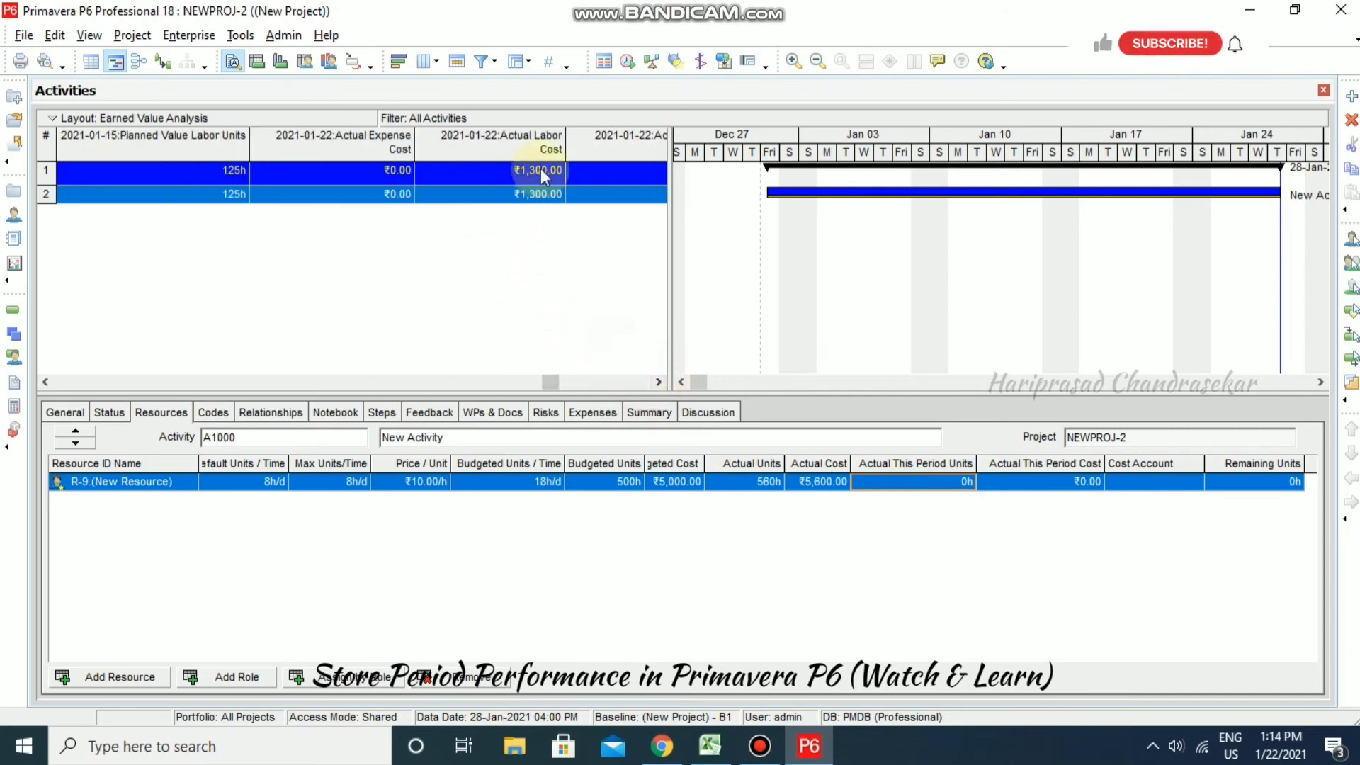
{"action": "left_click_drag", "start_coordinate": [552, 383], "coordinate": [656, 380]}
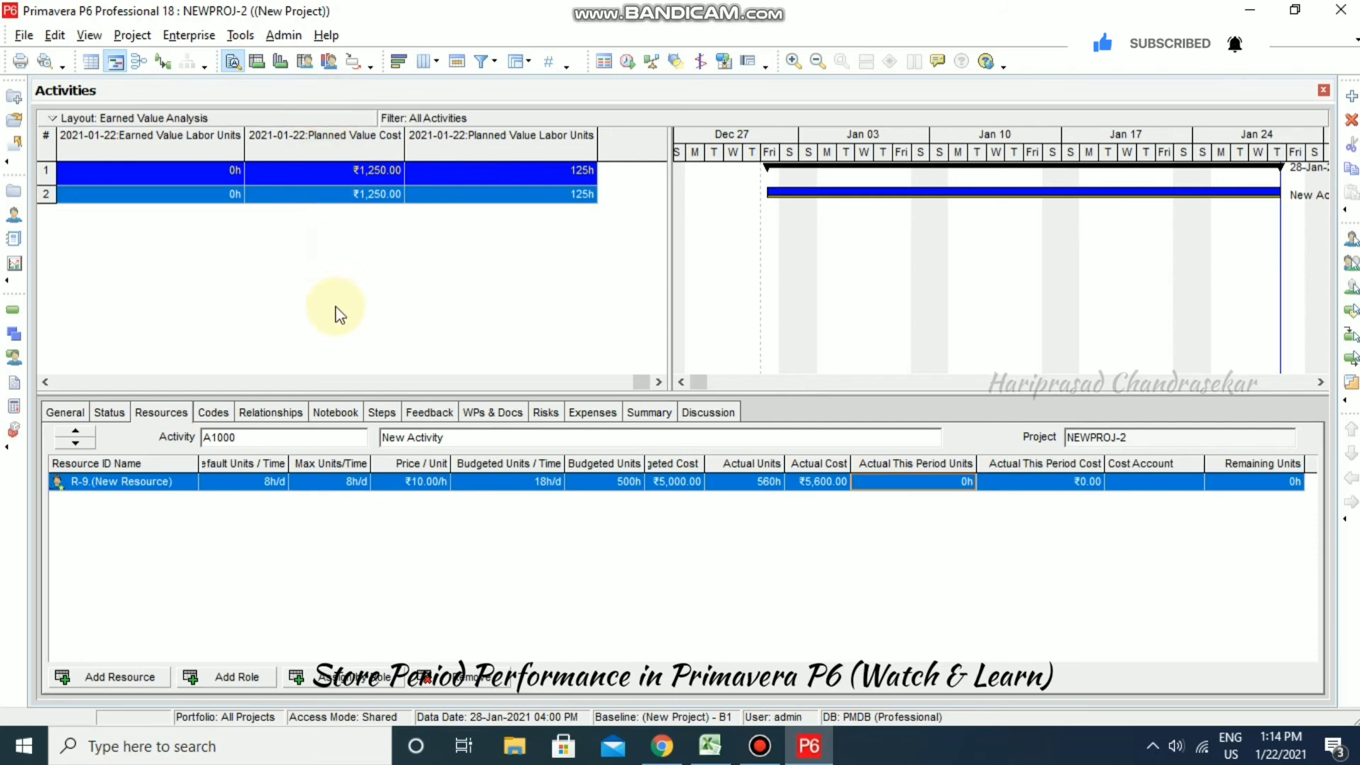
- Show the Resource Usage Profile below the activities with resource R-9 selected
{"action": "left_click", "coordinate": [330, 63]}
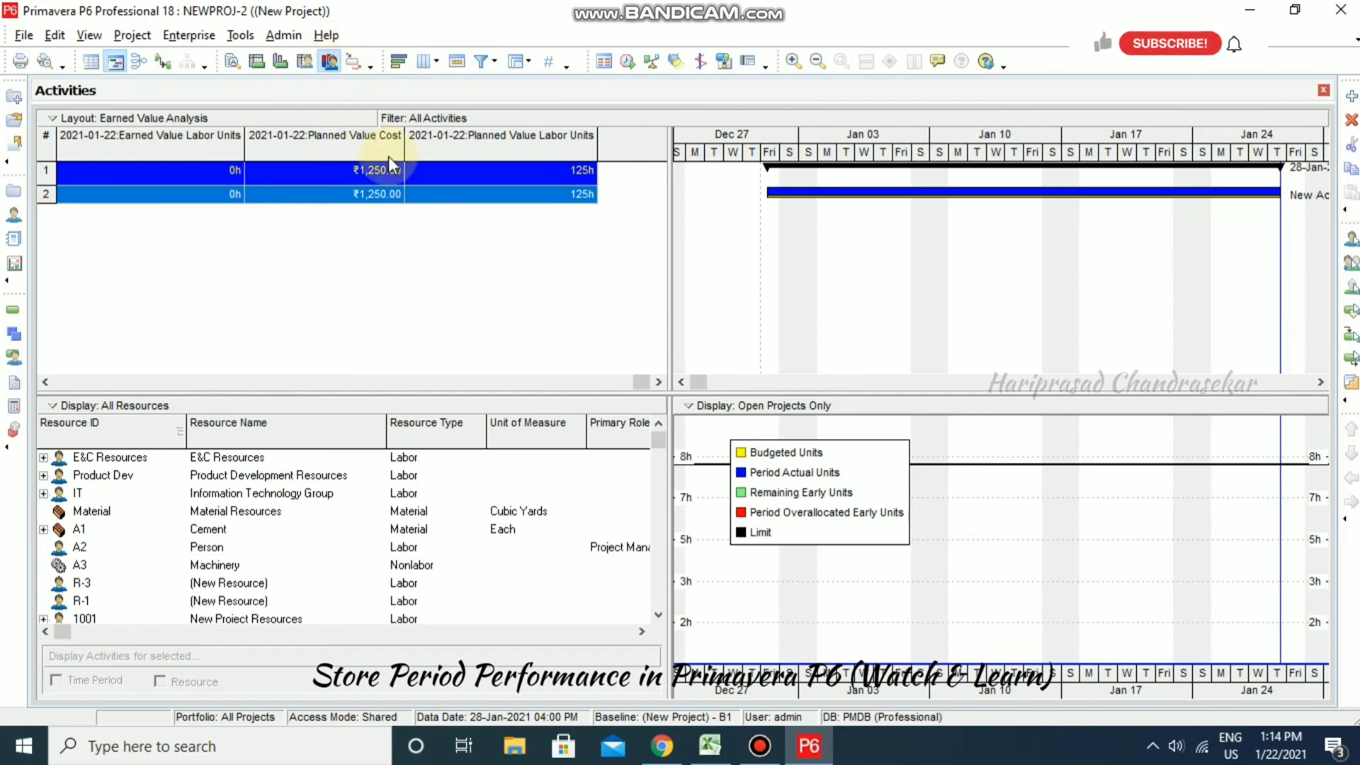
{"action": "left_click", "coordinate": [90, 600]}
{"action": "scroll", "coordinate": [113, 585], "scroll_direction": "down", "scroll_amount": 2}
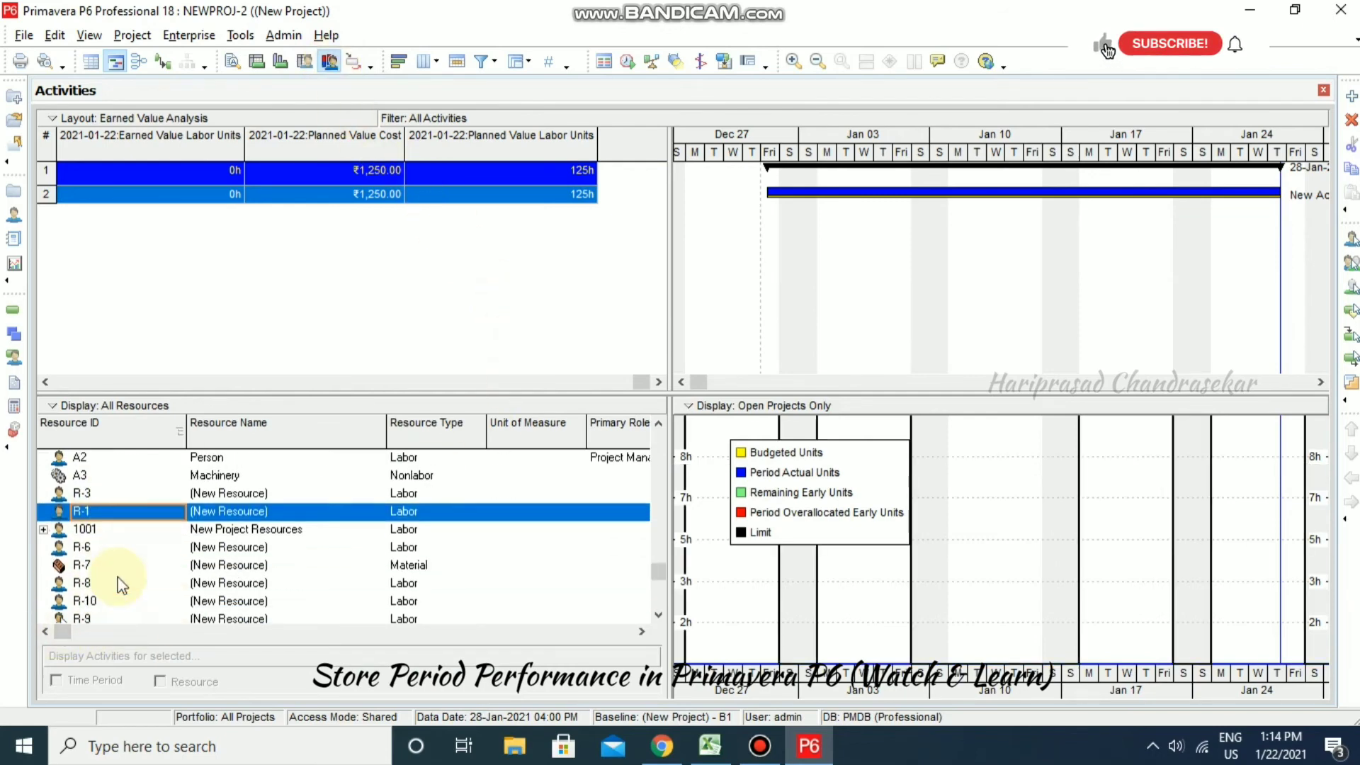
{"action": "left_click", "coordinate": [111, 603]}
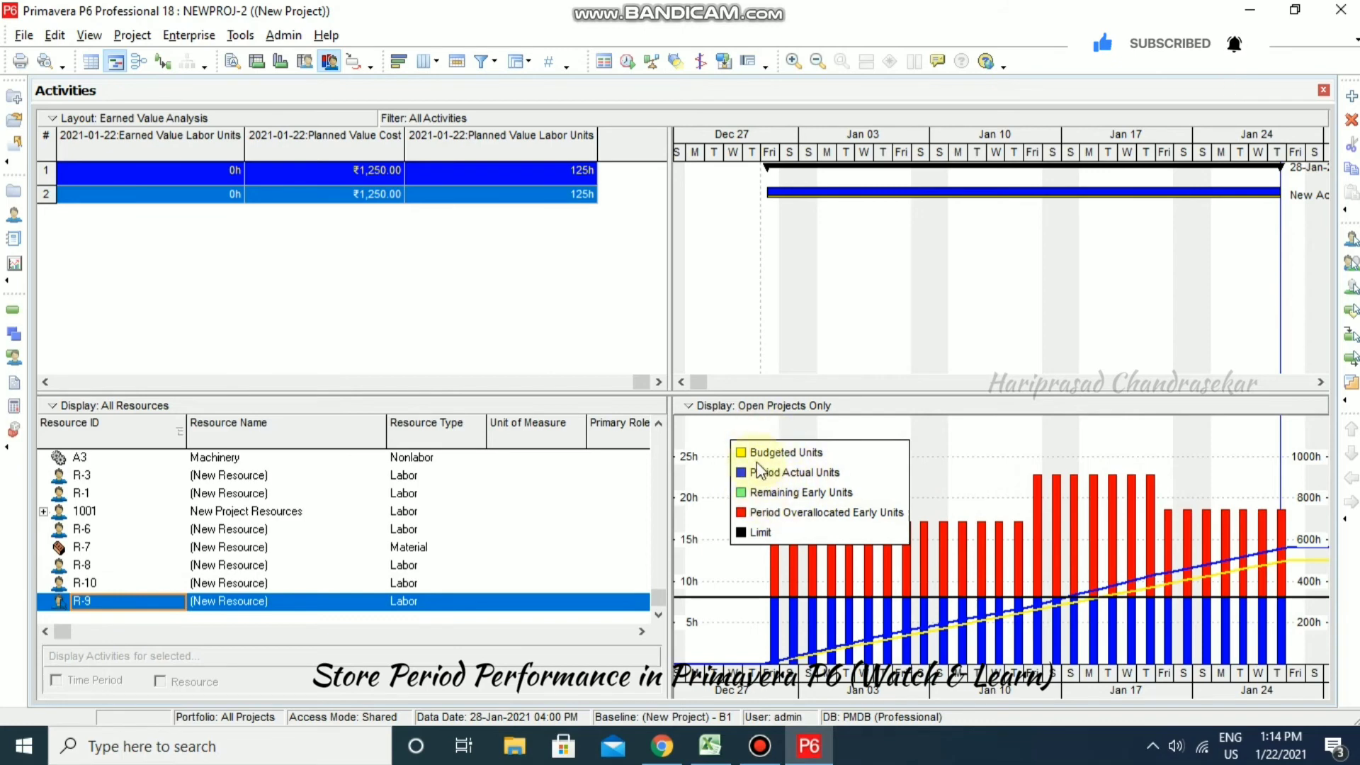
- Bring up the Resource Usage Profile Options dialog for R-9's histogram
{"action": "right_click", "coordinate": [933, 461]}
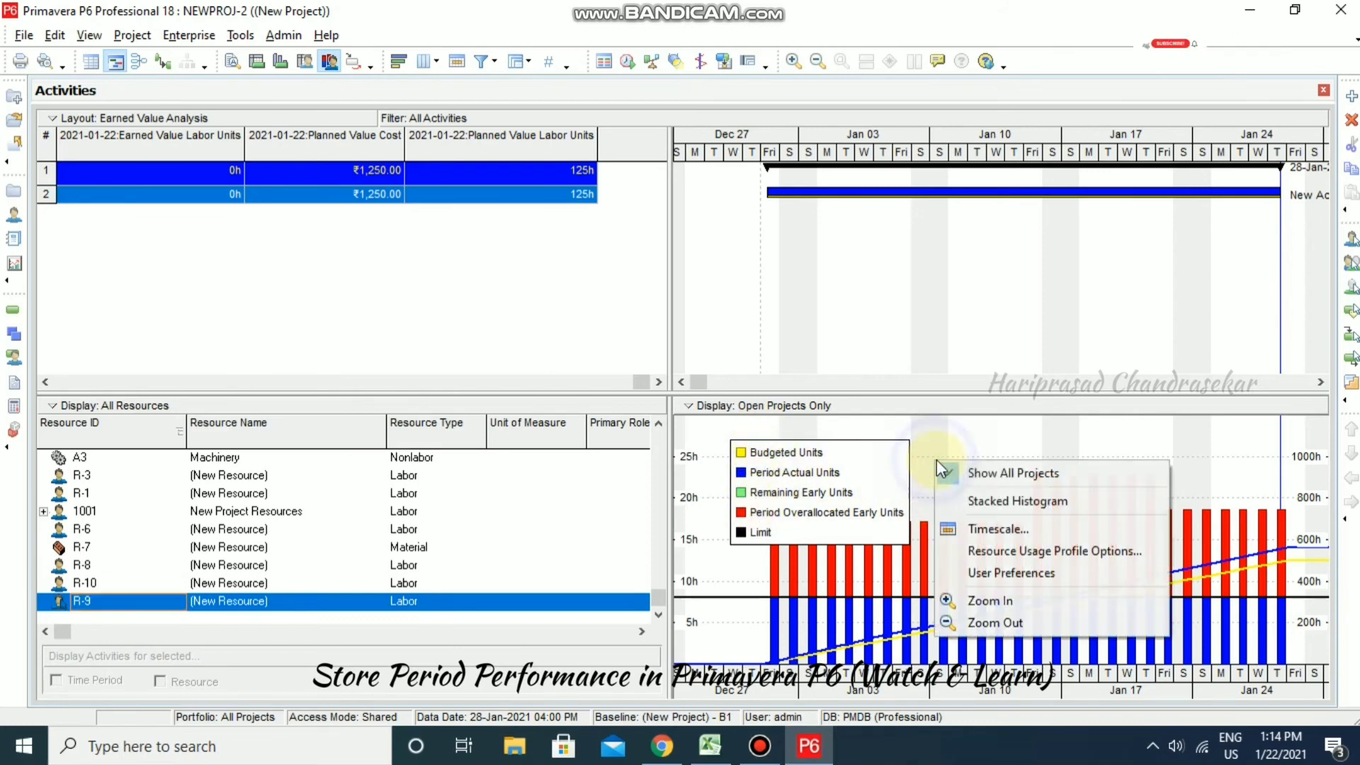
{"action": "left_click", "coordinate": [1030, 552]}
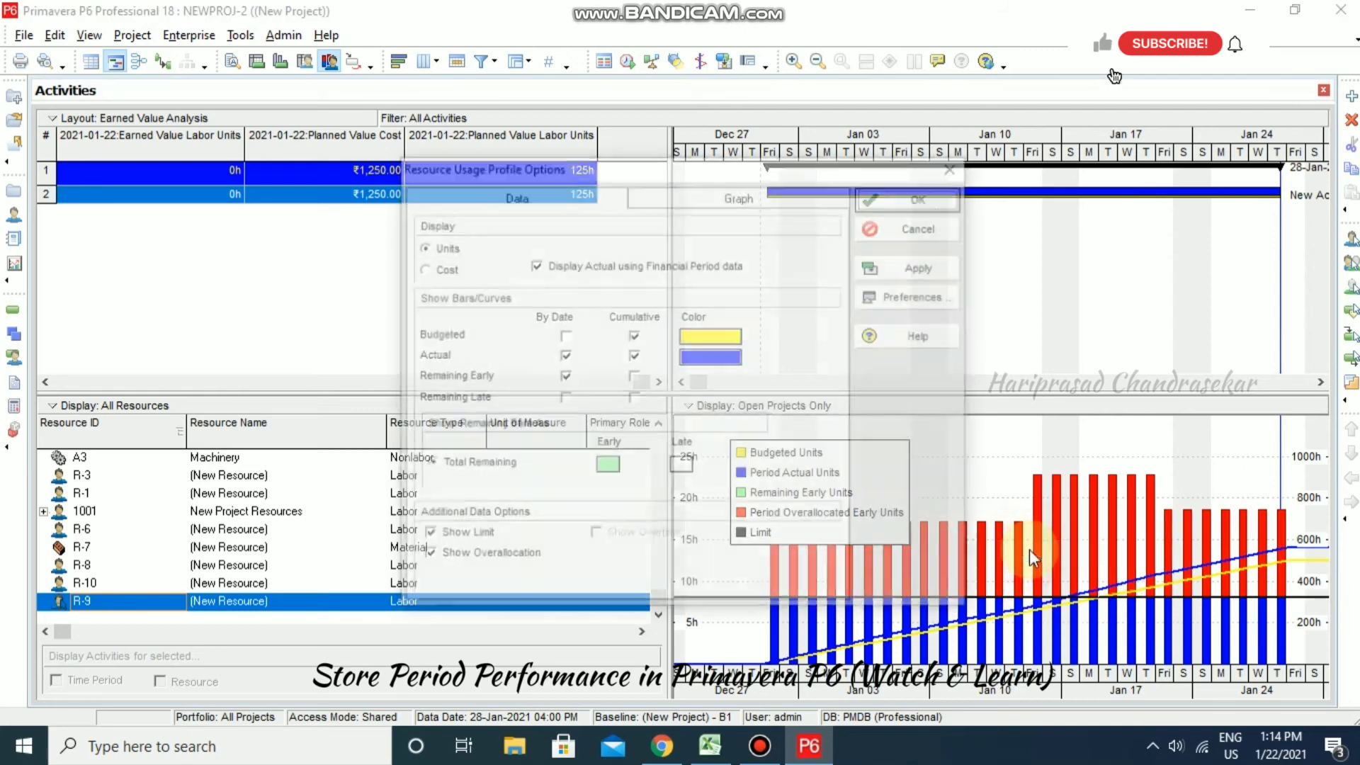
{"action": "left_click_drag", "start_coordinate": [709, 177], "coordinate": [633, 164]}
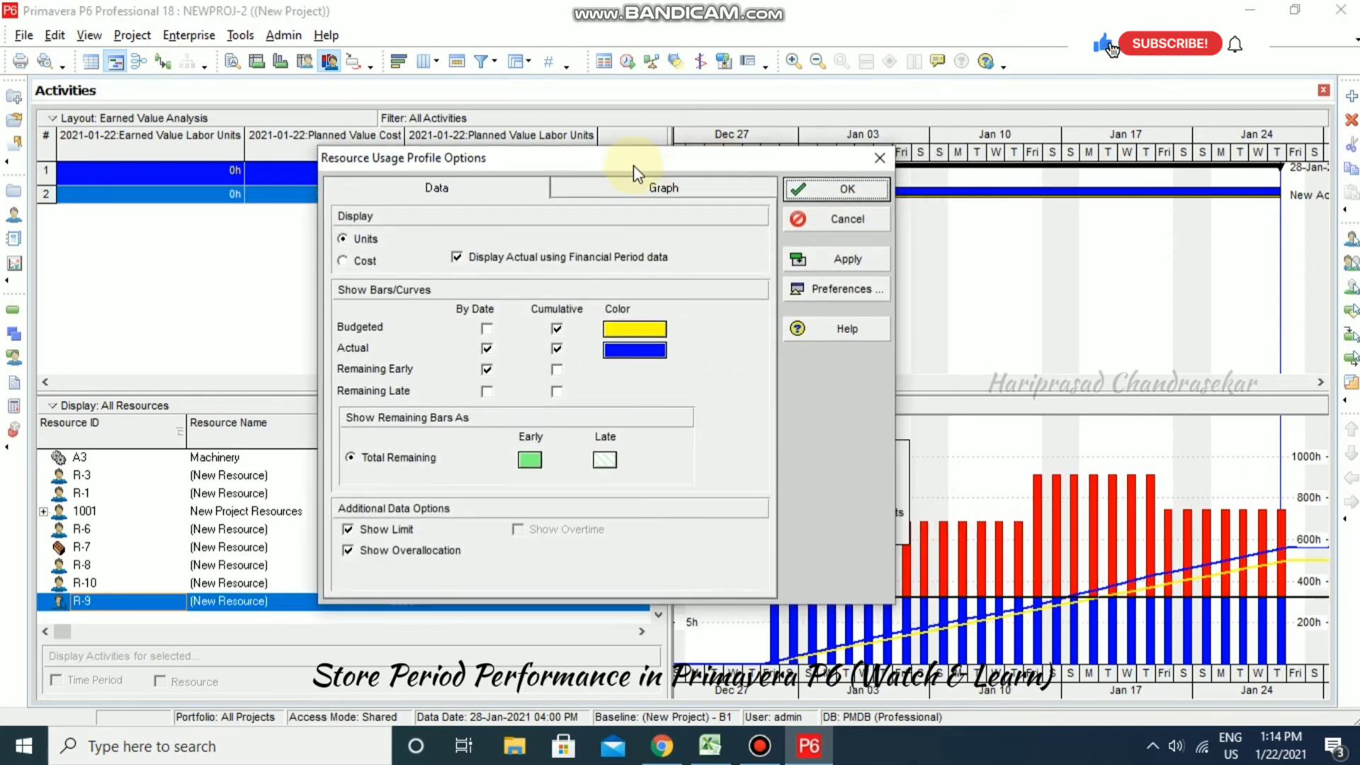
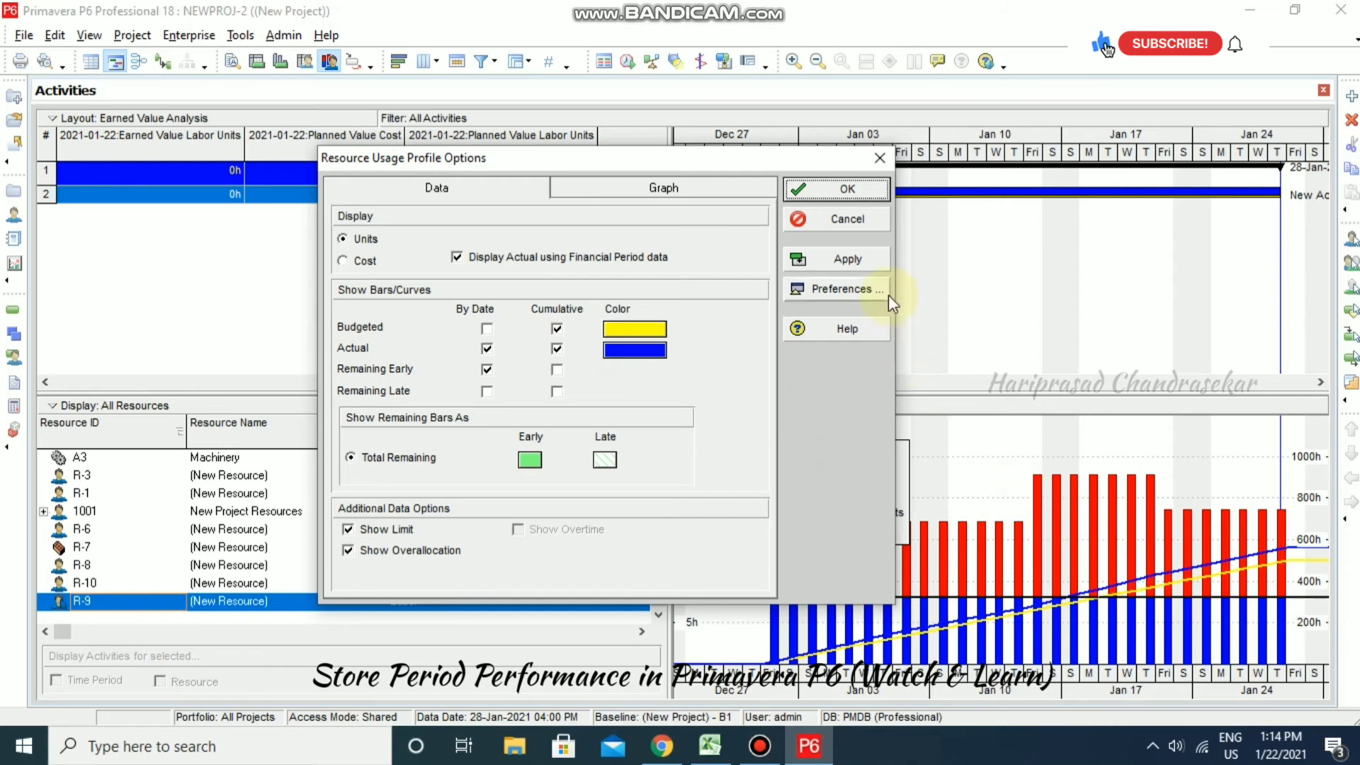
- Apply financial-period Period Actual Units to R-9's usage histogram and close the options
{"action": "left_click", "coordinate": [840, 263]}
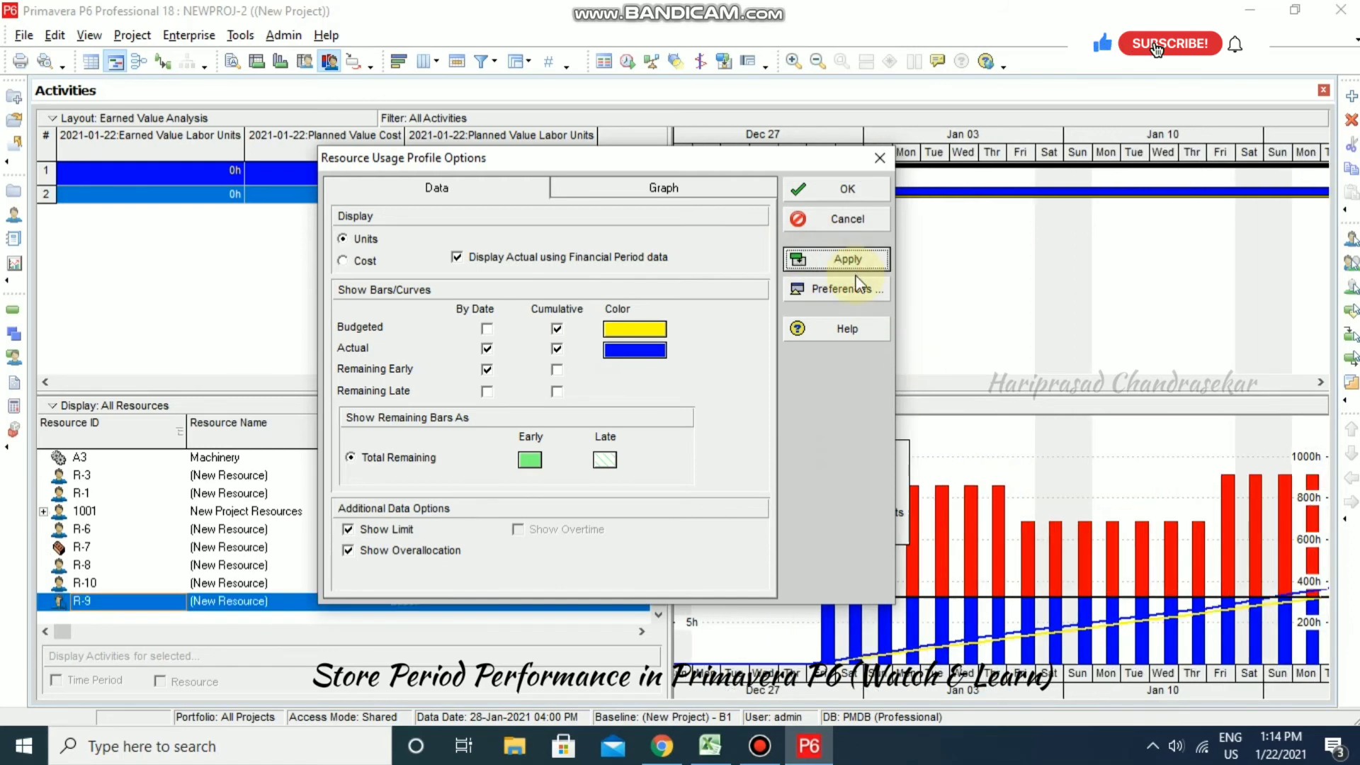
{"action": "left_click", "coordinate": [850, 190]}
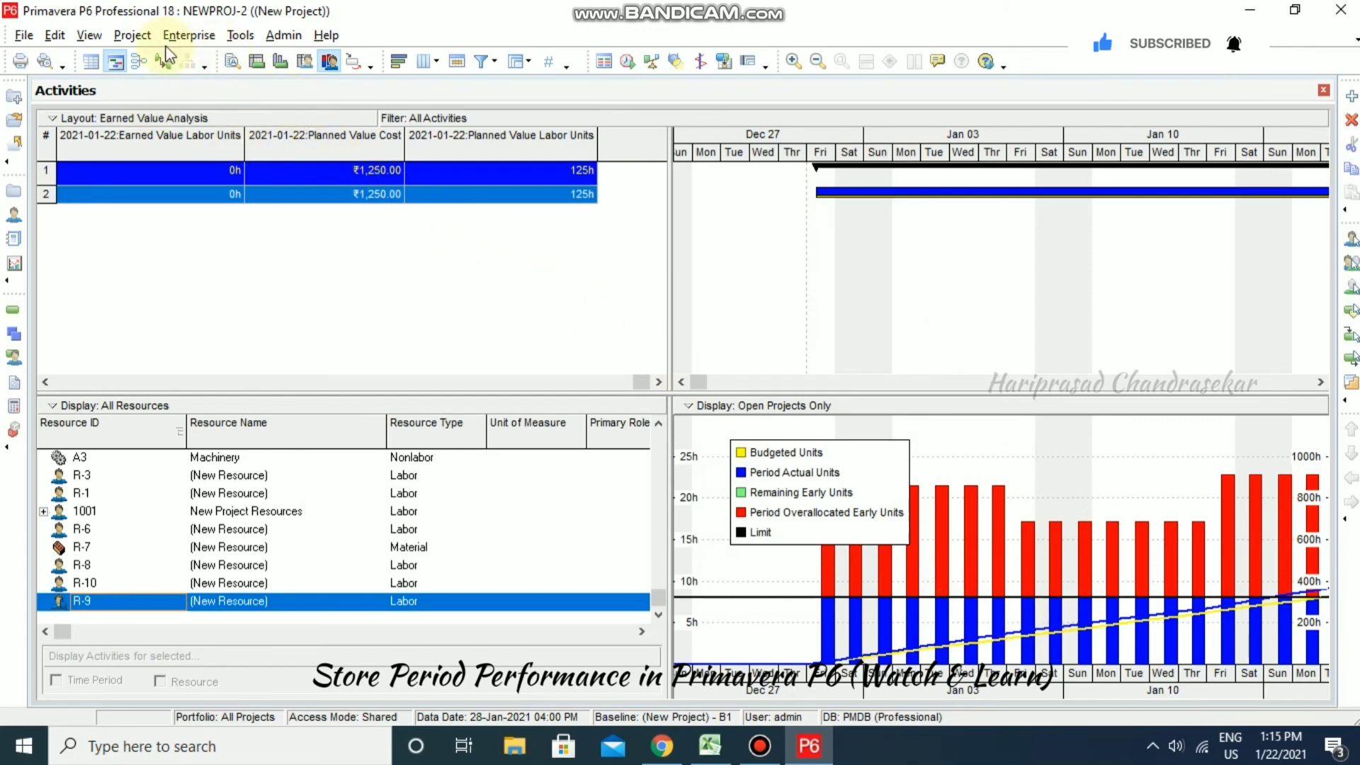
{"action": "left_click", "coordinate": [187, 35]}
- In the Tracking view, turn on financial period data in the project profile settings
{"action": "left_click", "coordinate": [192, 101]}
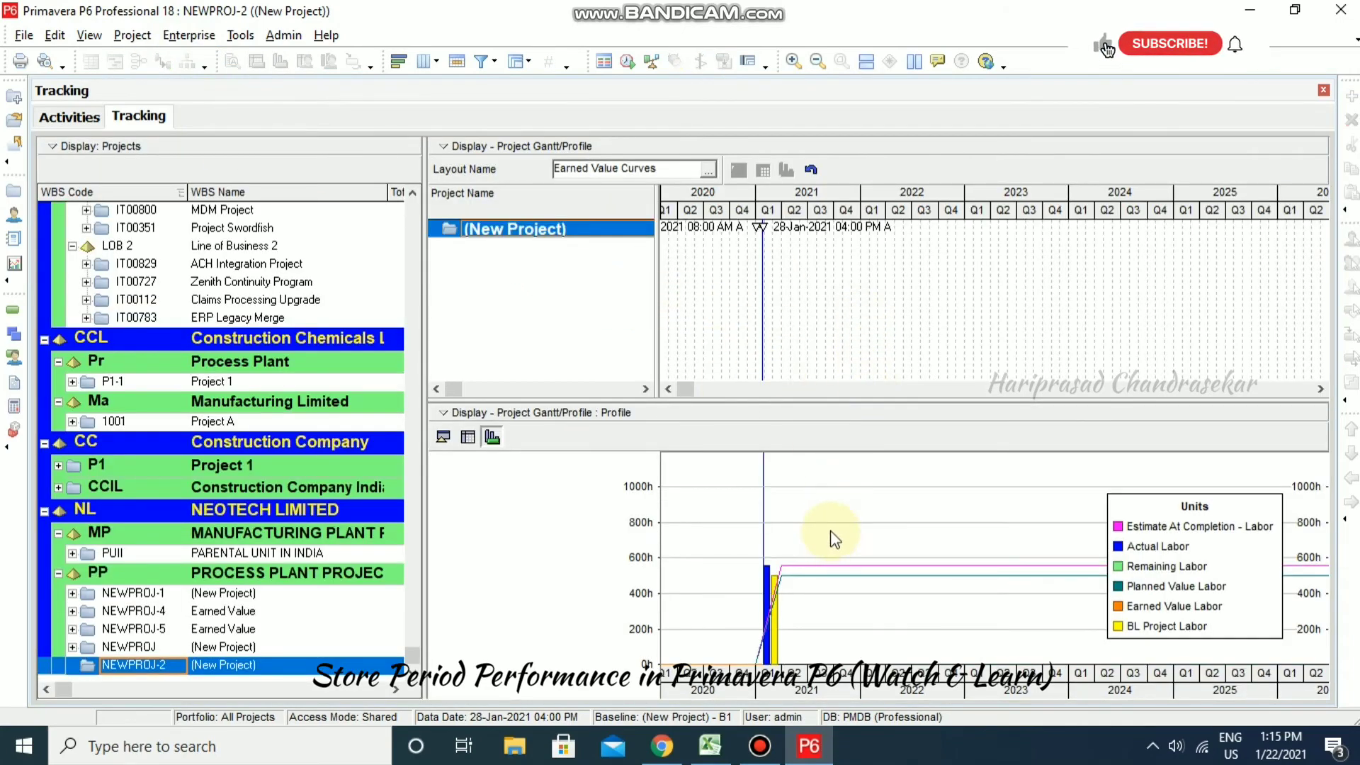
{"action": "right_click", "coordinate": [855, 505]}
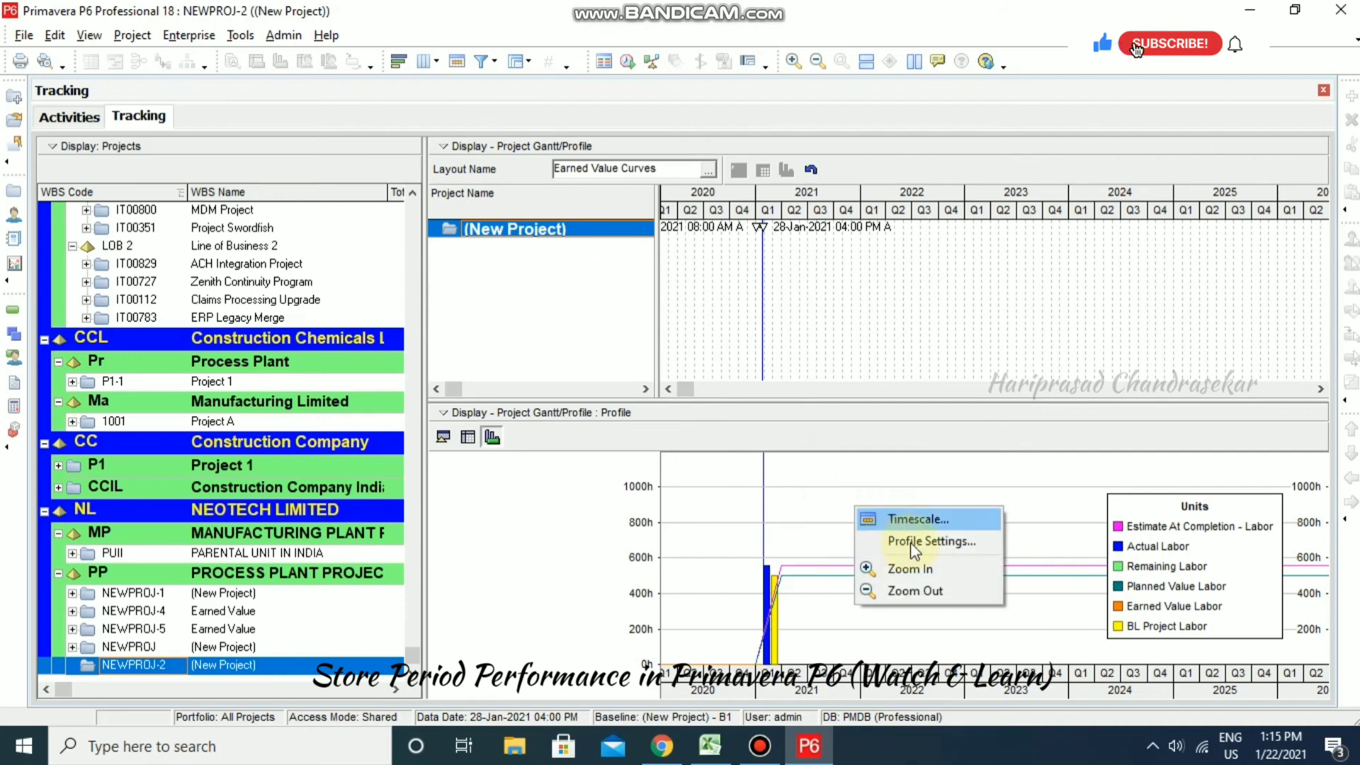
{"action": "left_click", "coordinate": [946, 544]}
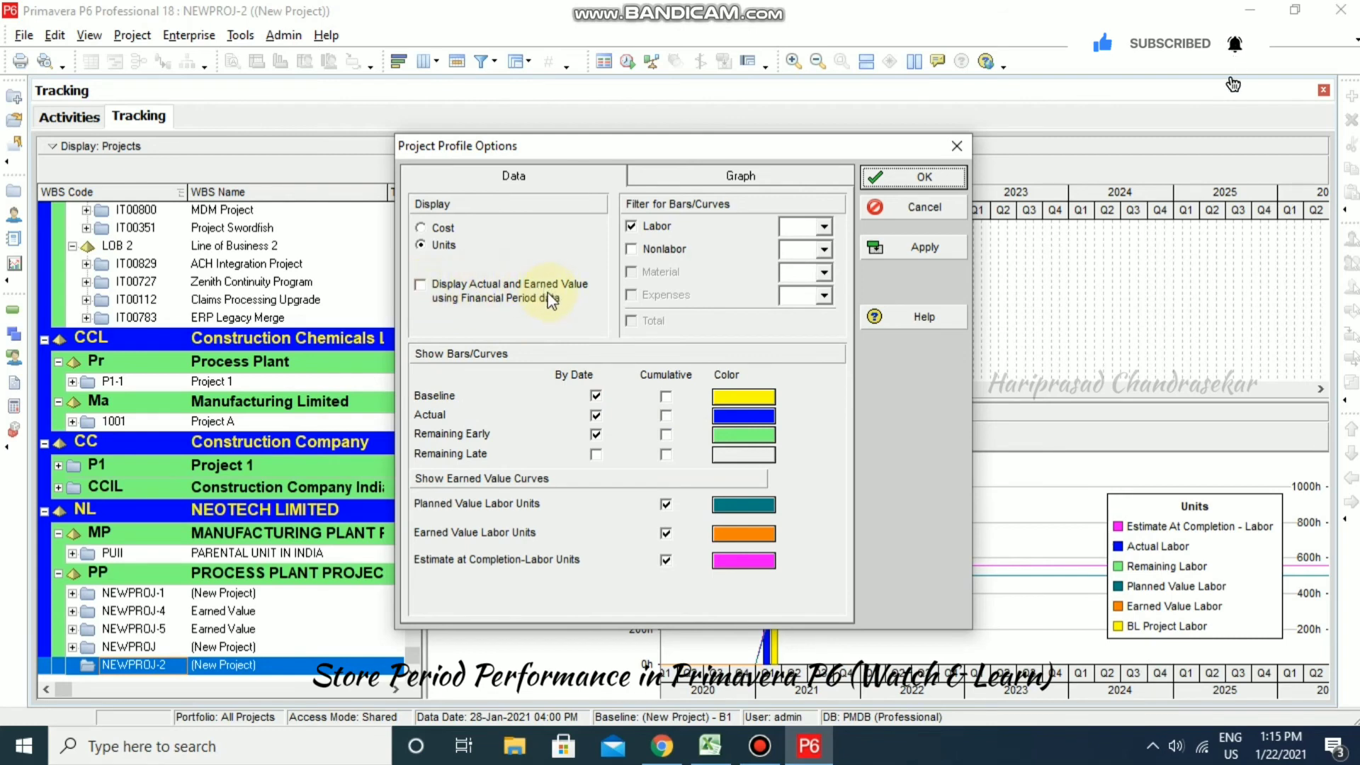
{"action": "left_click", "coordinate": [424, 287]}
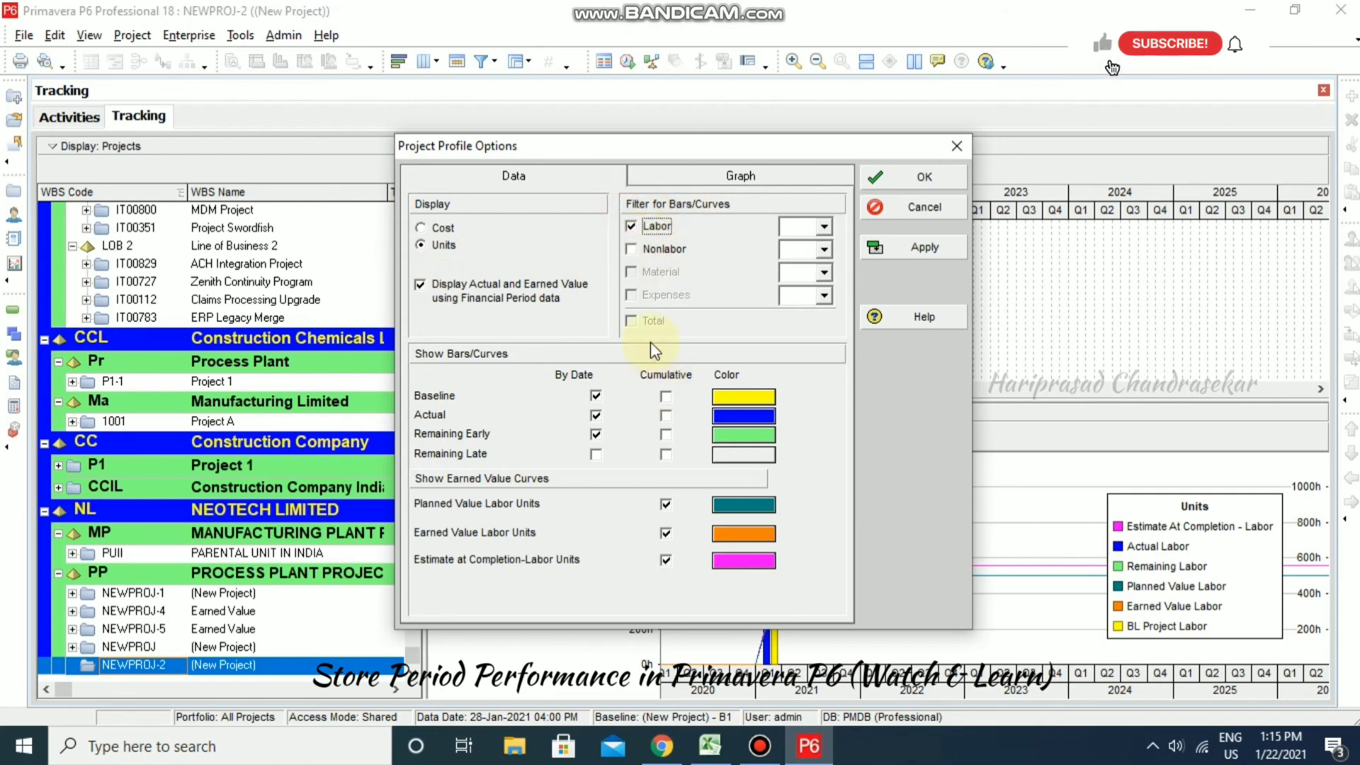
{"action": "left_click_drag", "start_coordinate": [671, 149], "coordinate": [470, 125]}
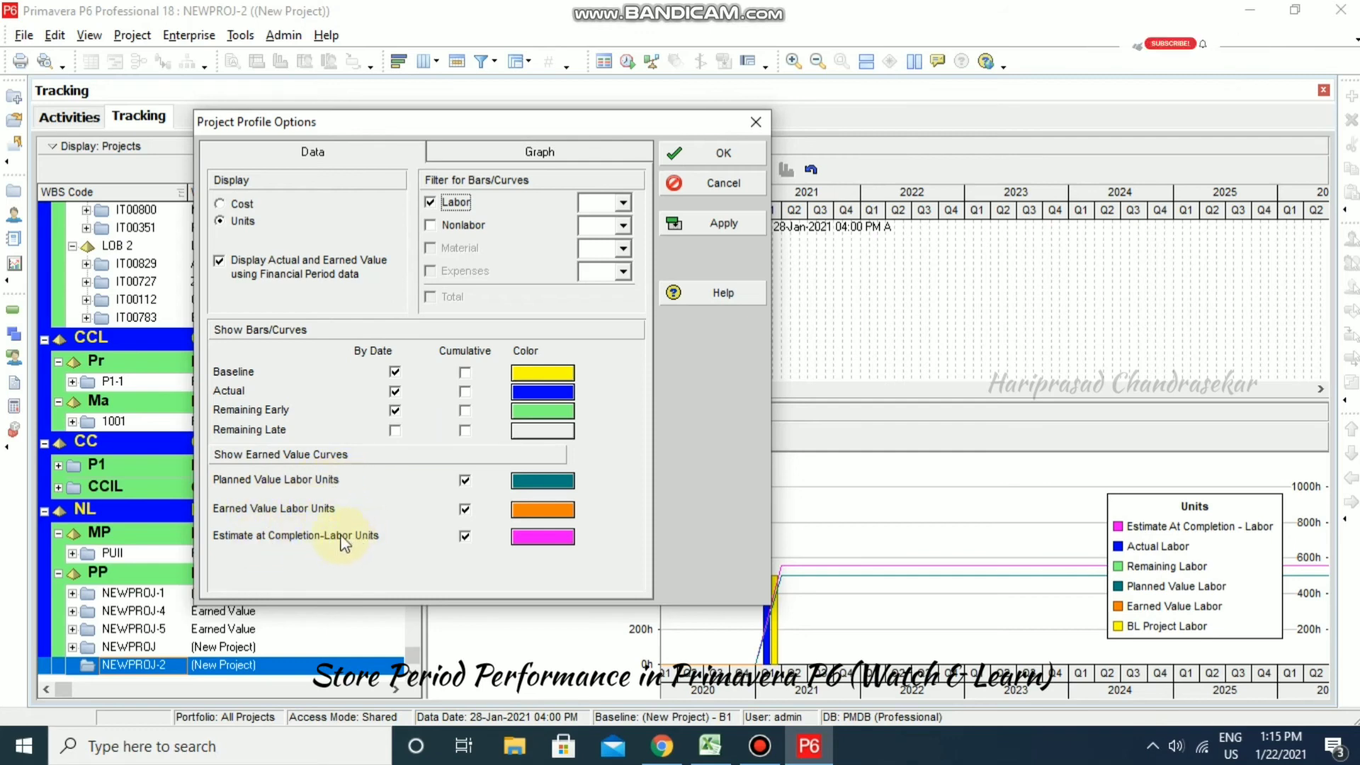
- Hide the EAC curve and By Date bars, show Actual Cumulative labor units, and apply
{"action": "left_click", "coordinate": [468, 536]}
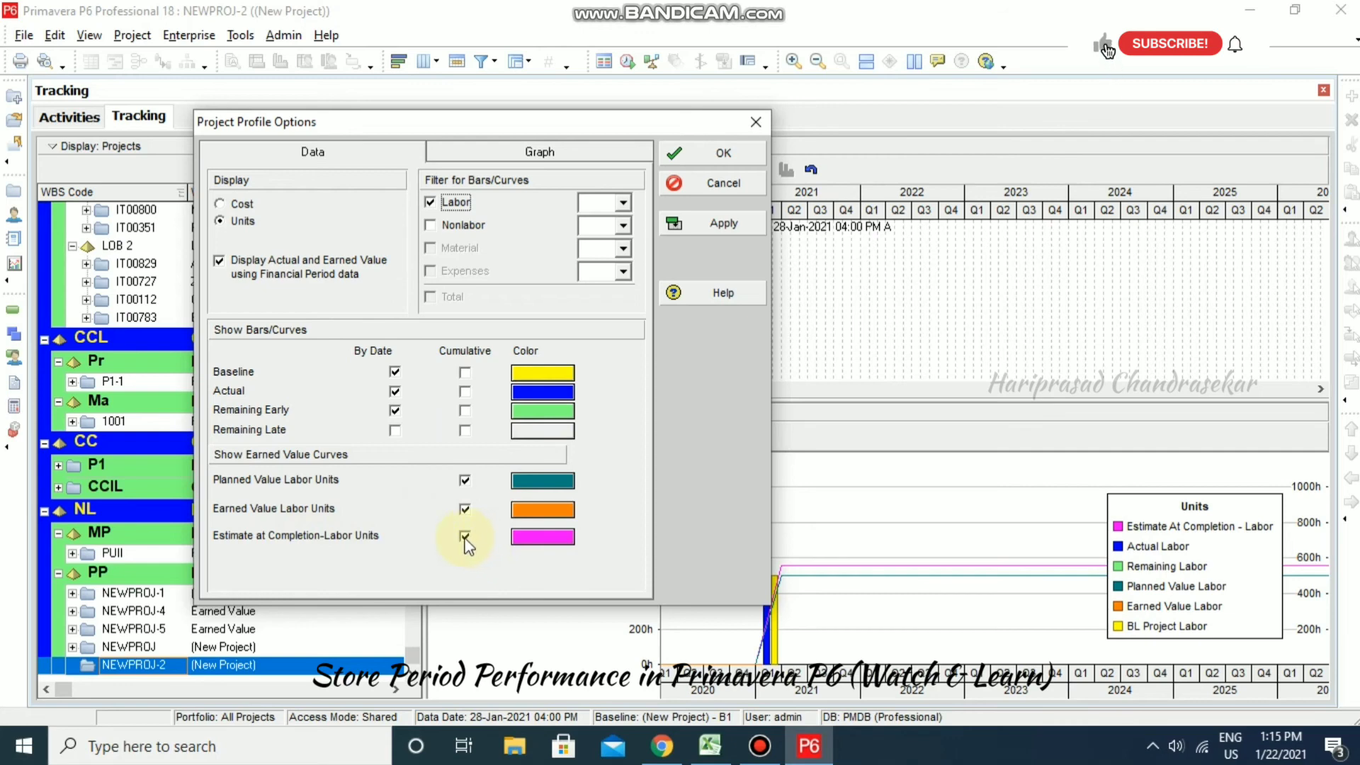
{"action": "left_click", "coordinate": [395, 391]}
{"action": "left_click", "coordinate": [394, 411]}
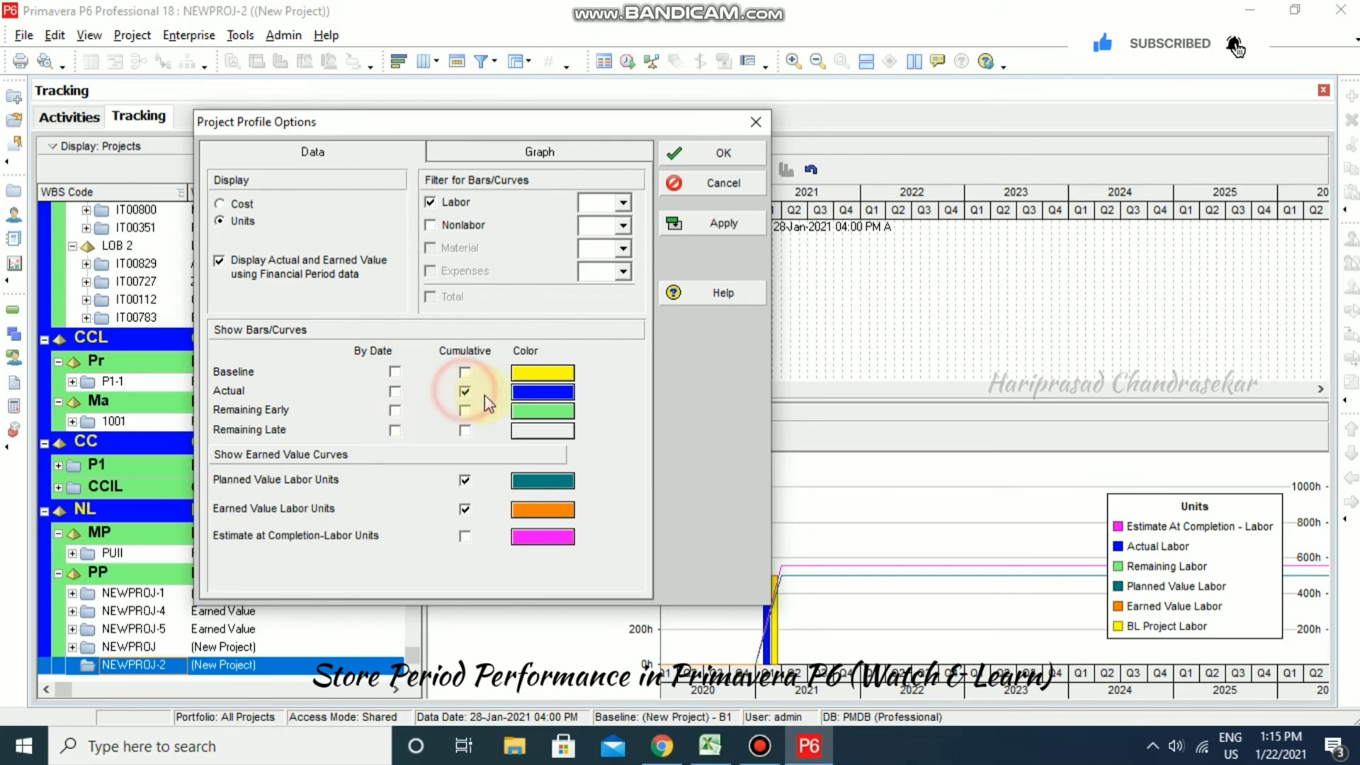
{"action": "left_click", "coordinate": [465, 390]}
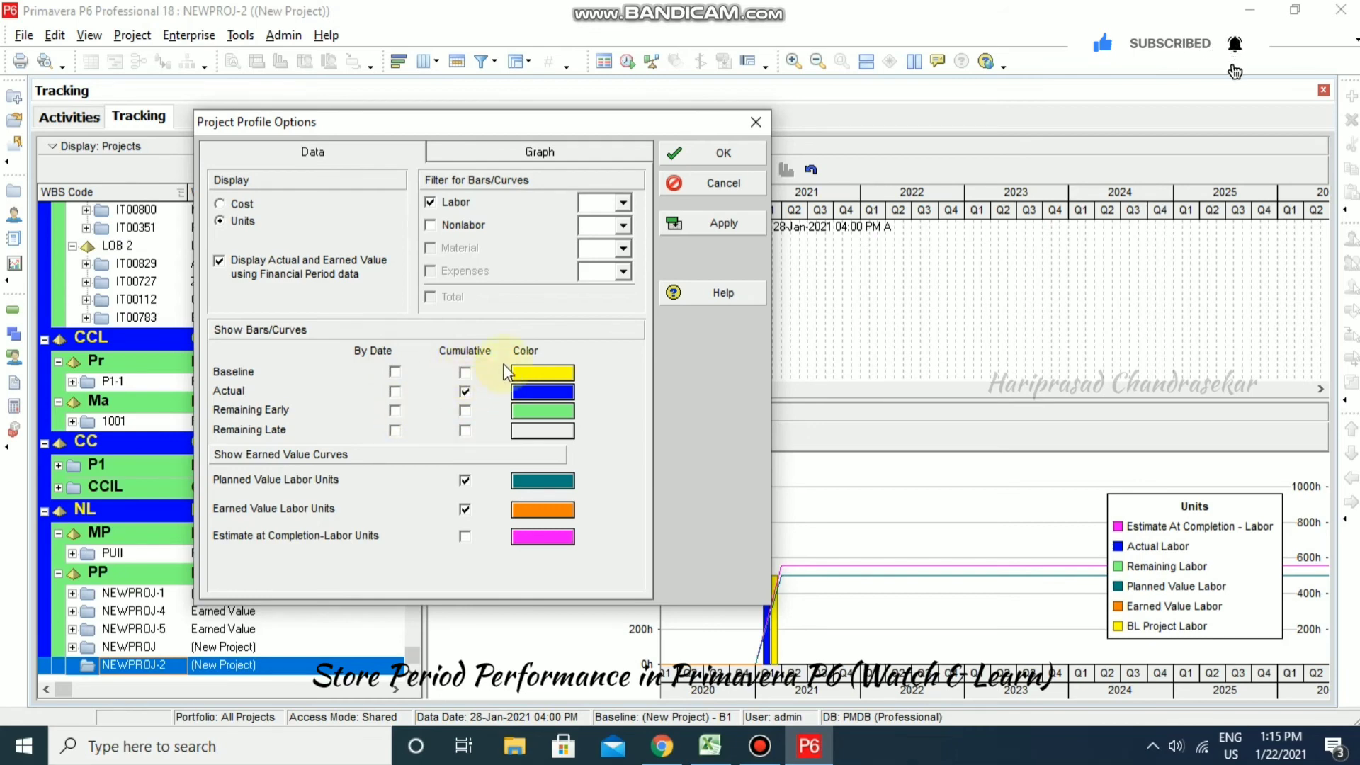
{"action": "left_click", "coordinate": [726, 226]}
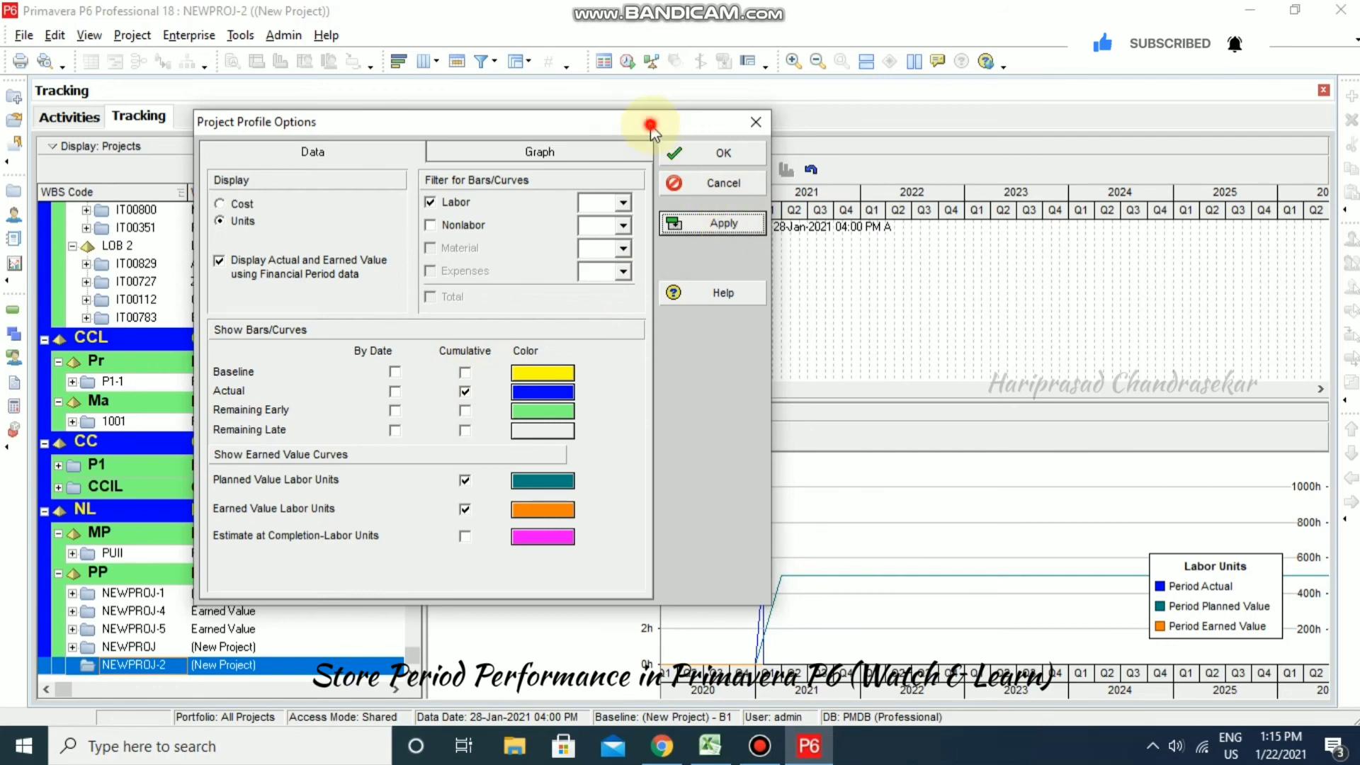
{"action": "left_click_drag", "start_coordinate": [653, 123], "coordinate": [582, 137]}
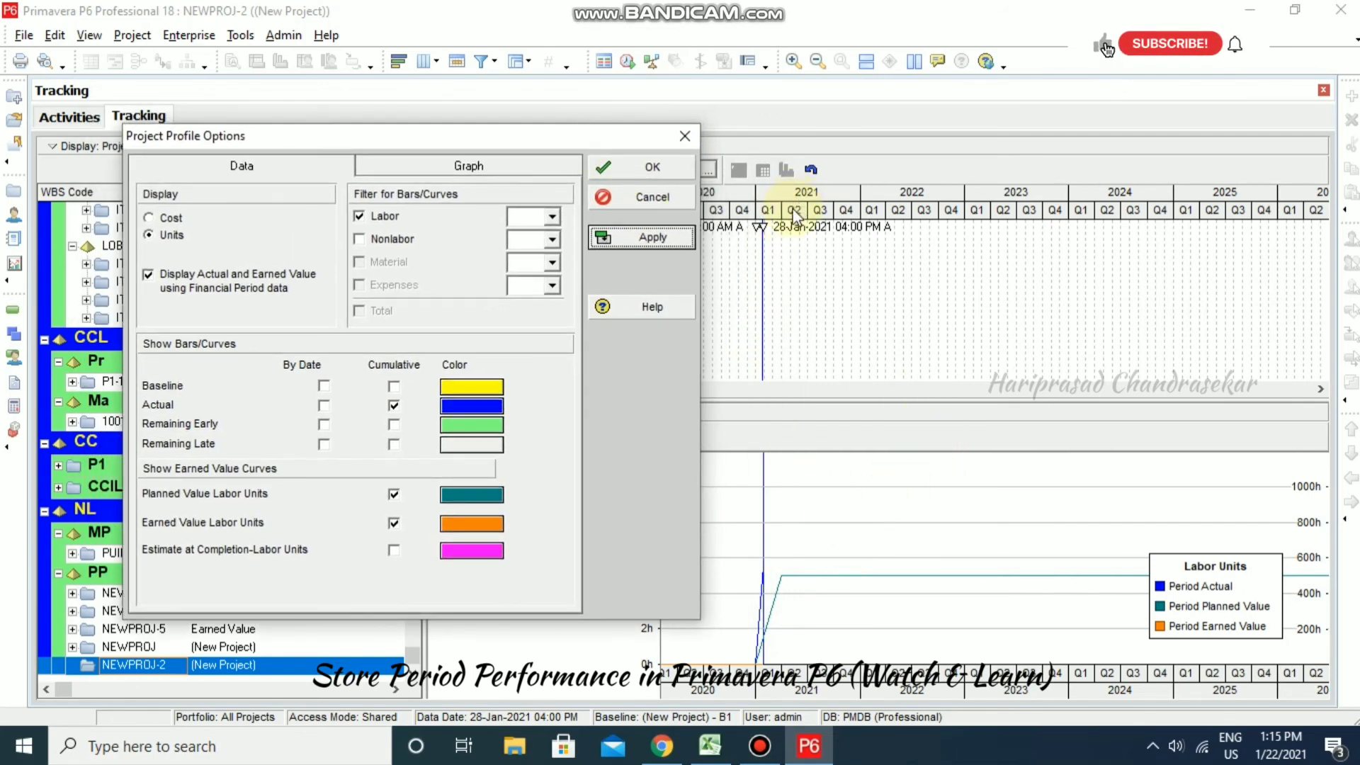
{"action": "left_click_drag", "start_coordinate": [597, 141], "coordinate": [485, 143]}
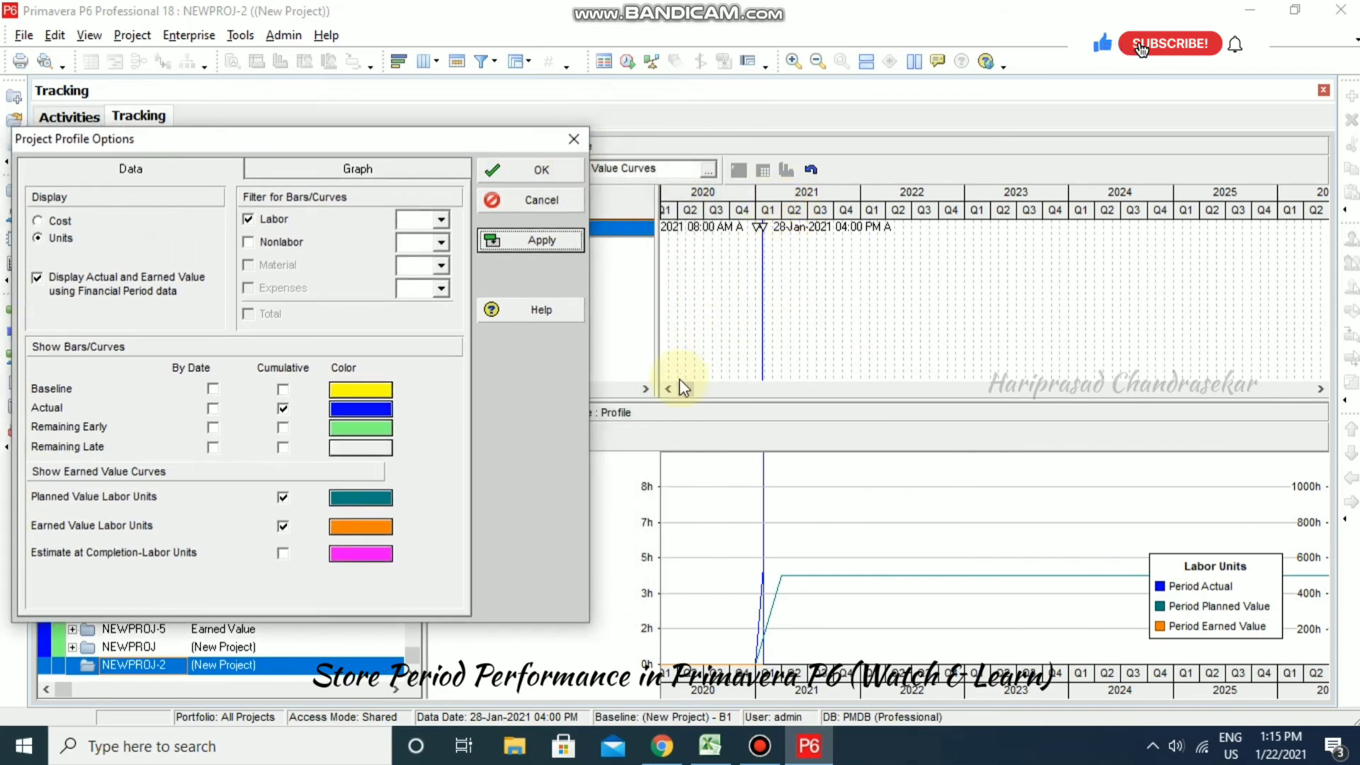
{"action": "left_click", "coordinate": [541, 200]}
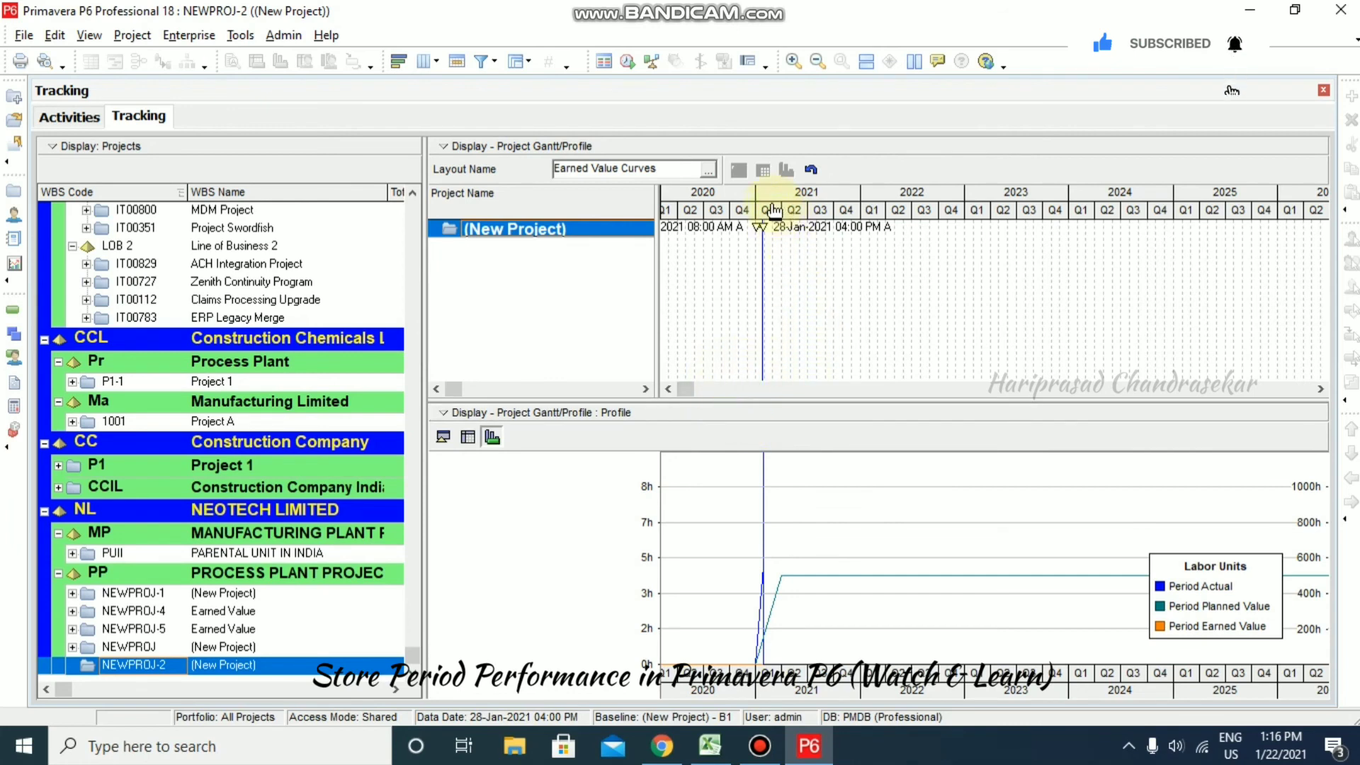
- Stretch the timeline, set a Month/Week timescale, and scroll back to December 2020
{"action": "left_click_drag", "start_coordinate": [784, 213], "coordinate": [948, 218]}
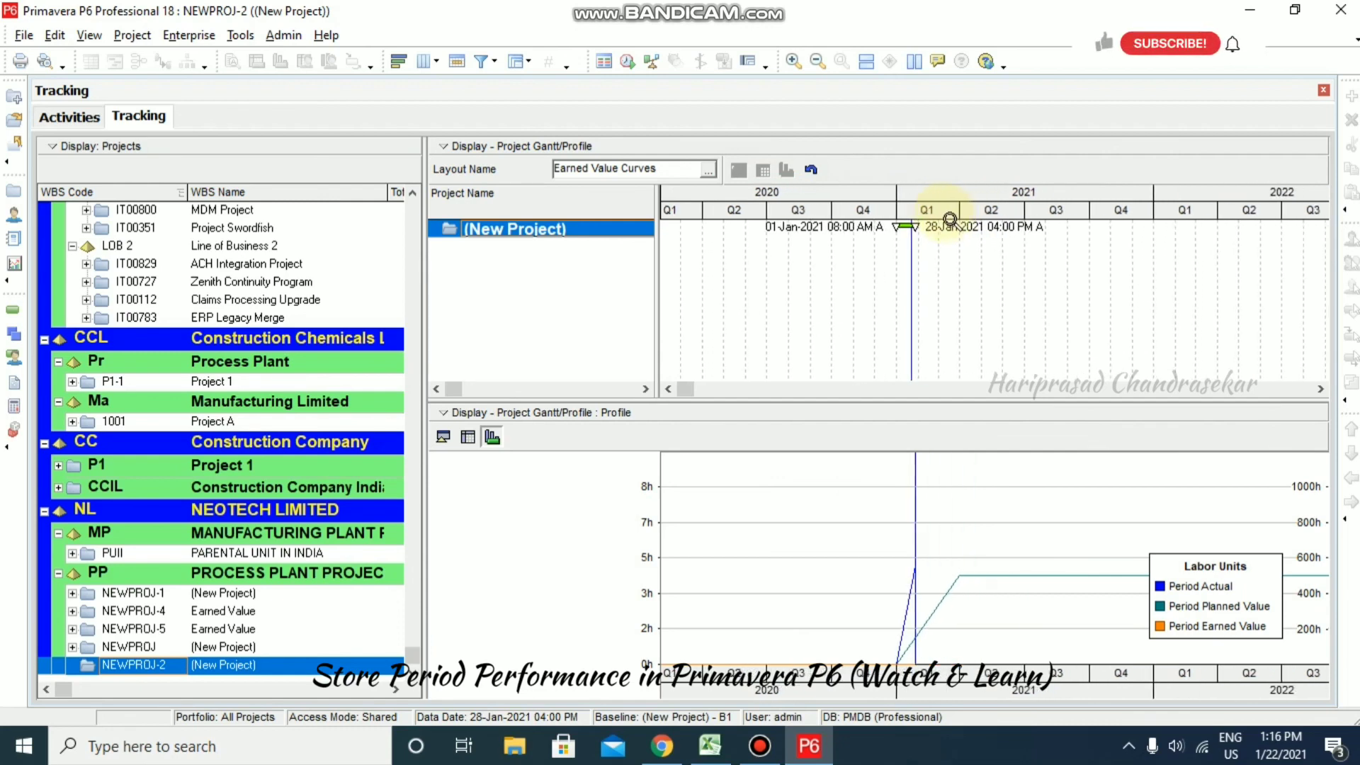
{"action": "right_click", "coordinate": [950, 223]}
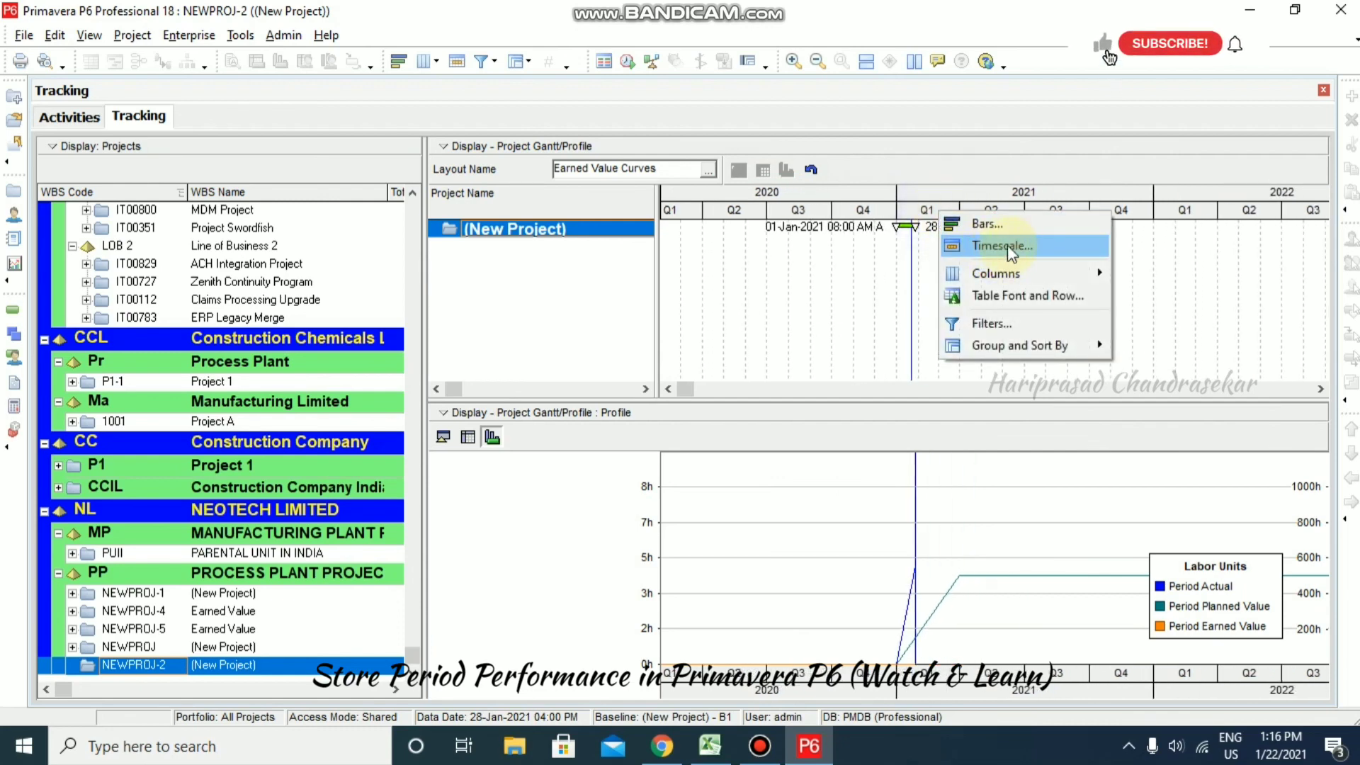
{"action": "left_click", "coordinate": [1010, 248]}
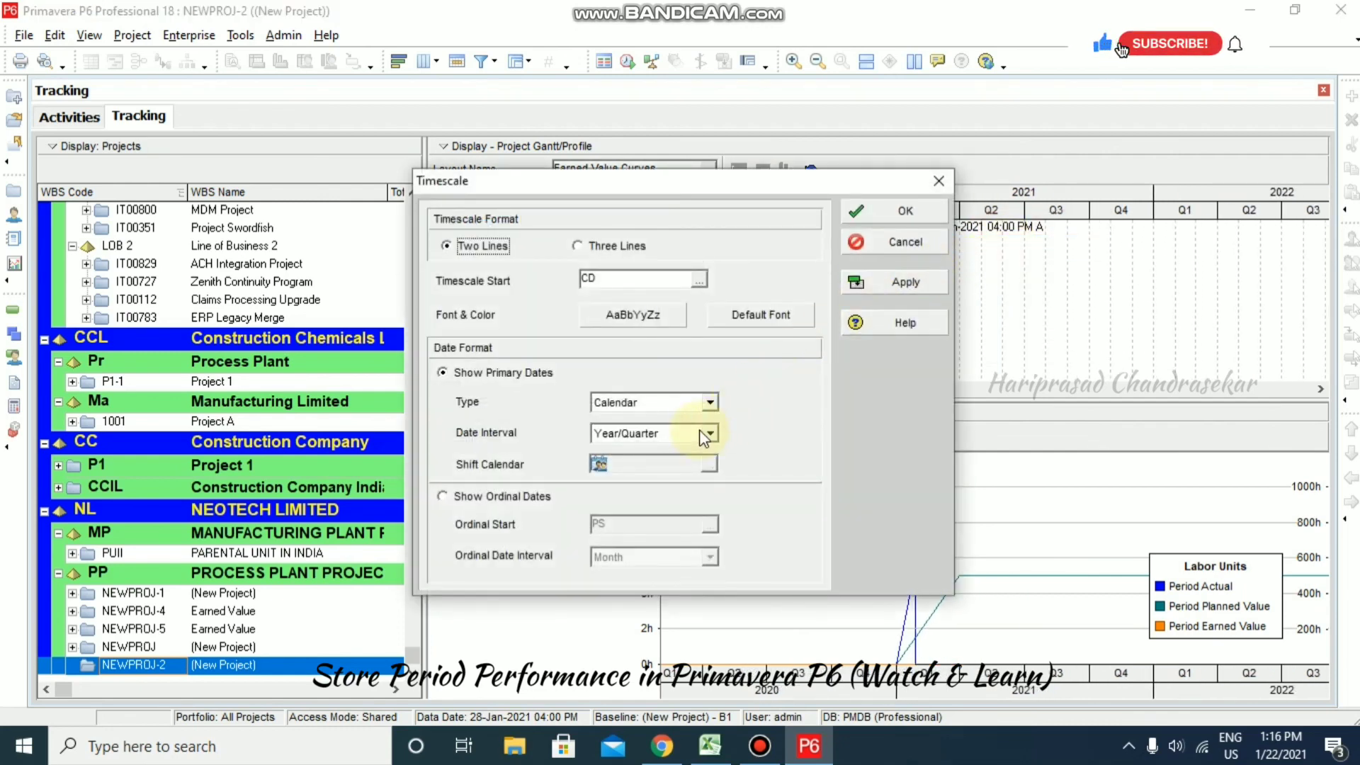
{"action": "left_click", "coordinate": [701, 432]}
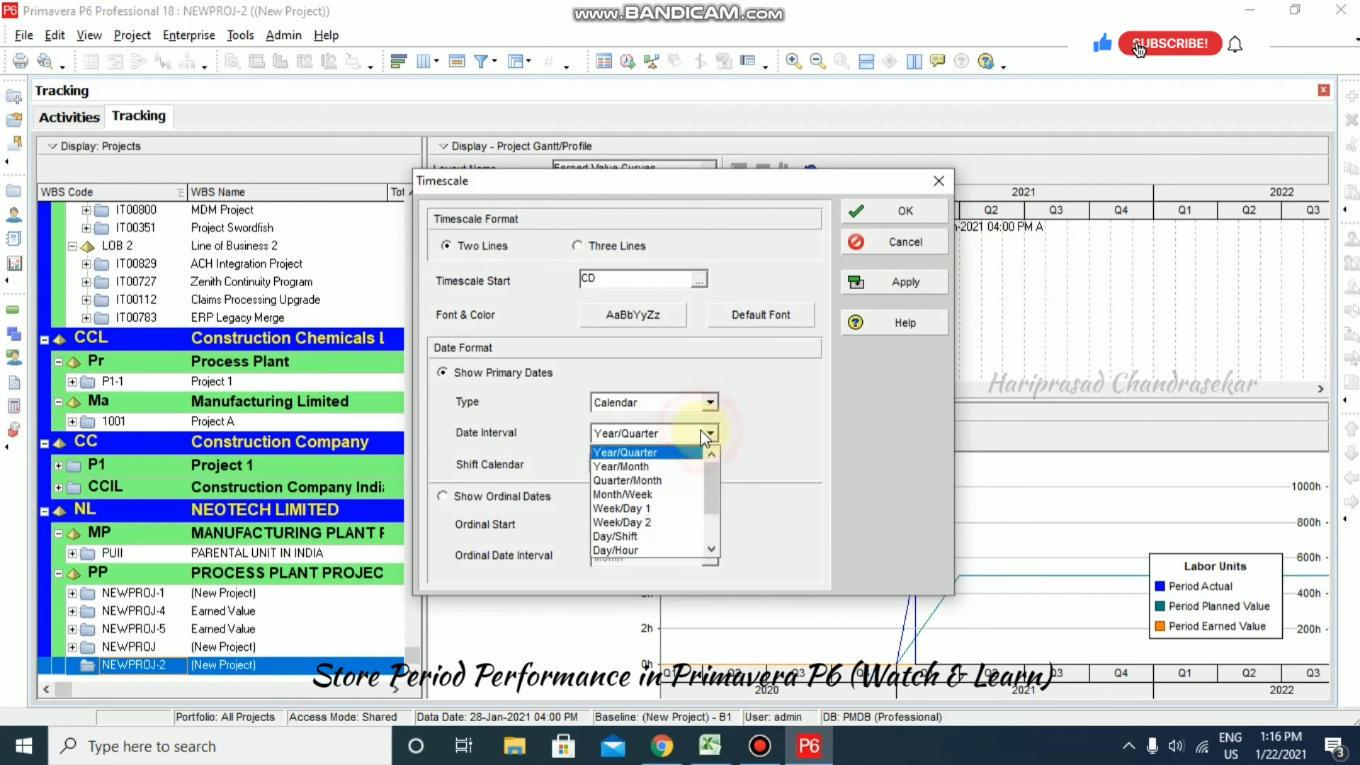
{"action": "left_click", "coordinate": [645, 496]}
{"action": "left_click", "coordinate": [896, 282]}
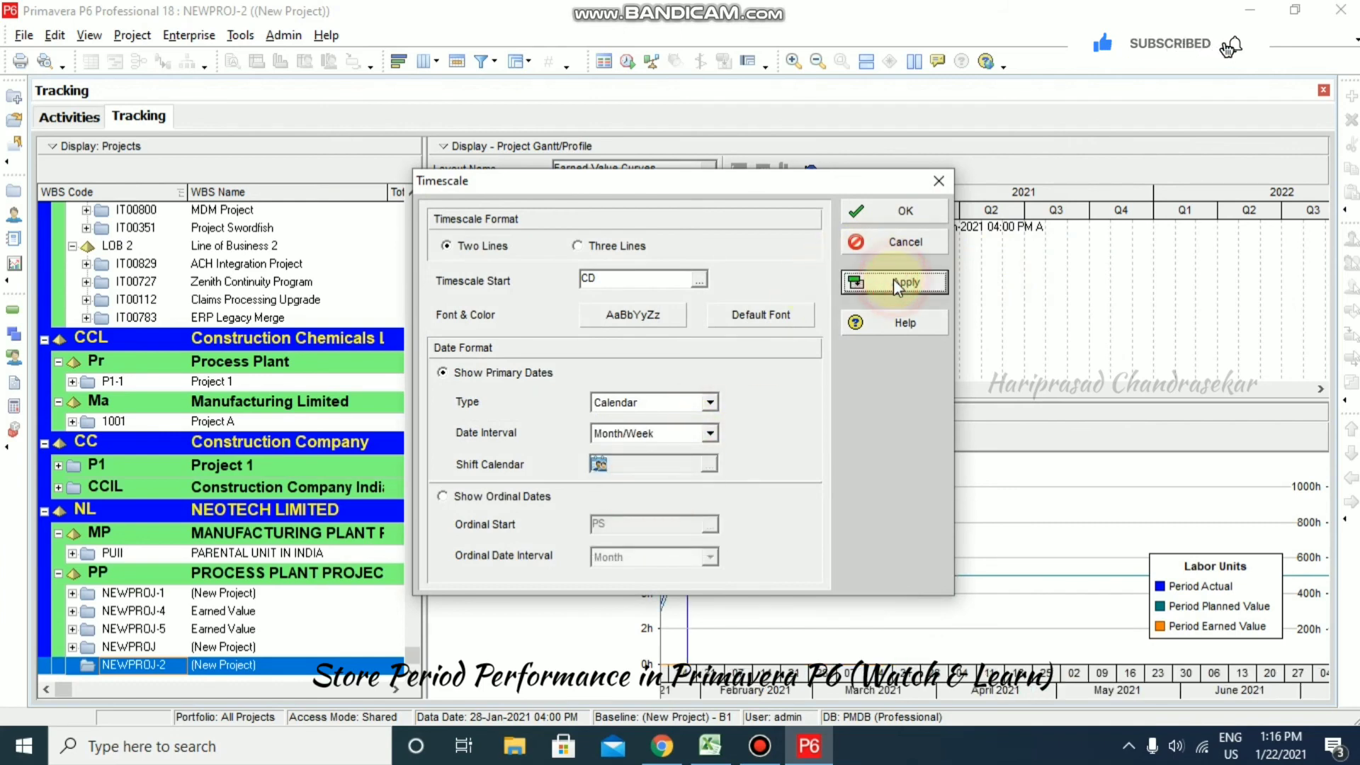
{"action": "left_click", "coordinate": [913, 211]}
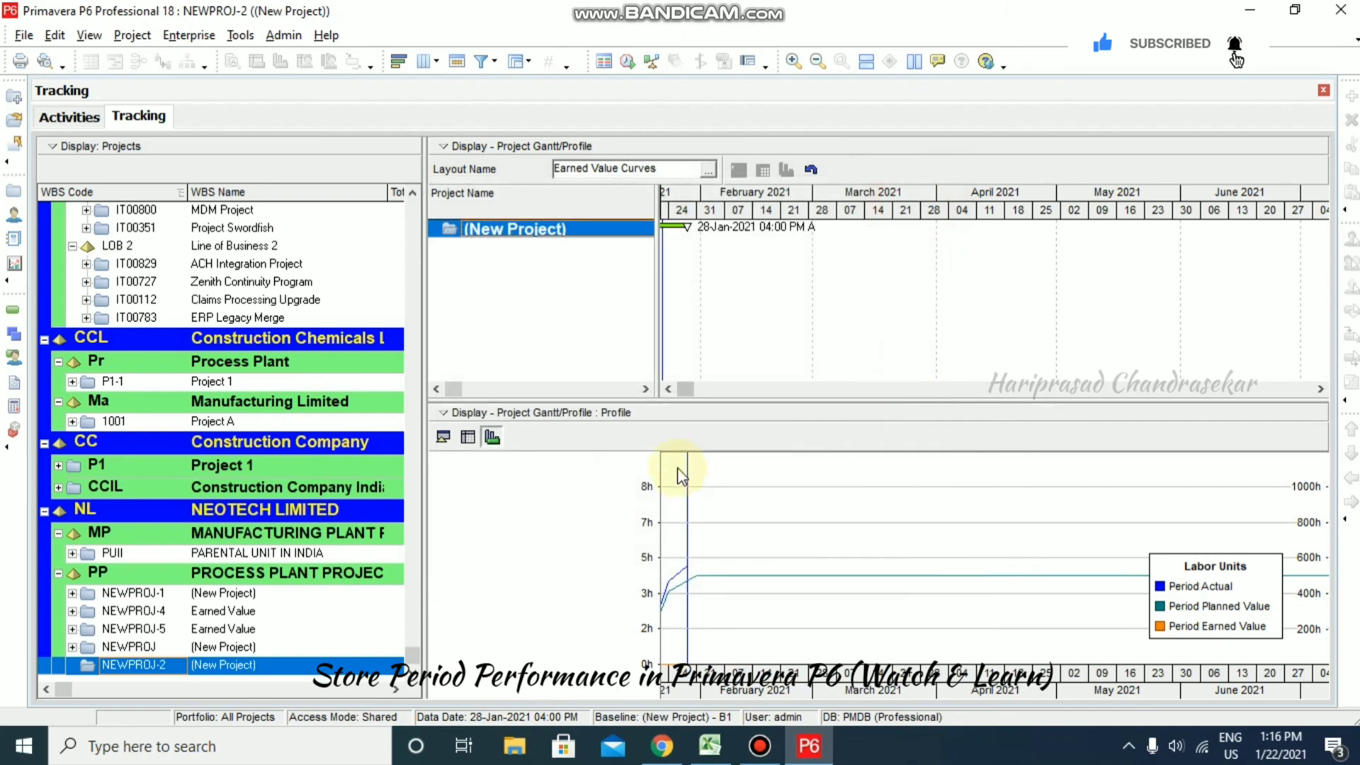
{"action": "left_click_drag", "start_coordinate": [682, 392], "coordinate": [648, 392]}
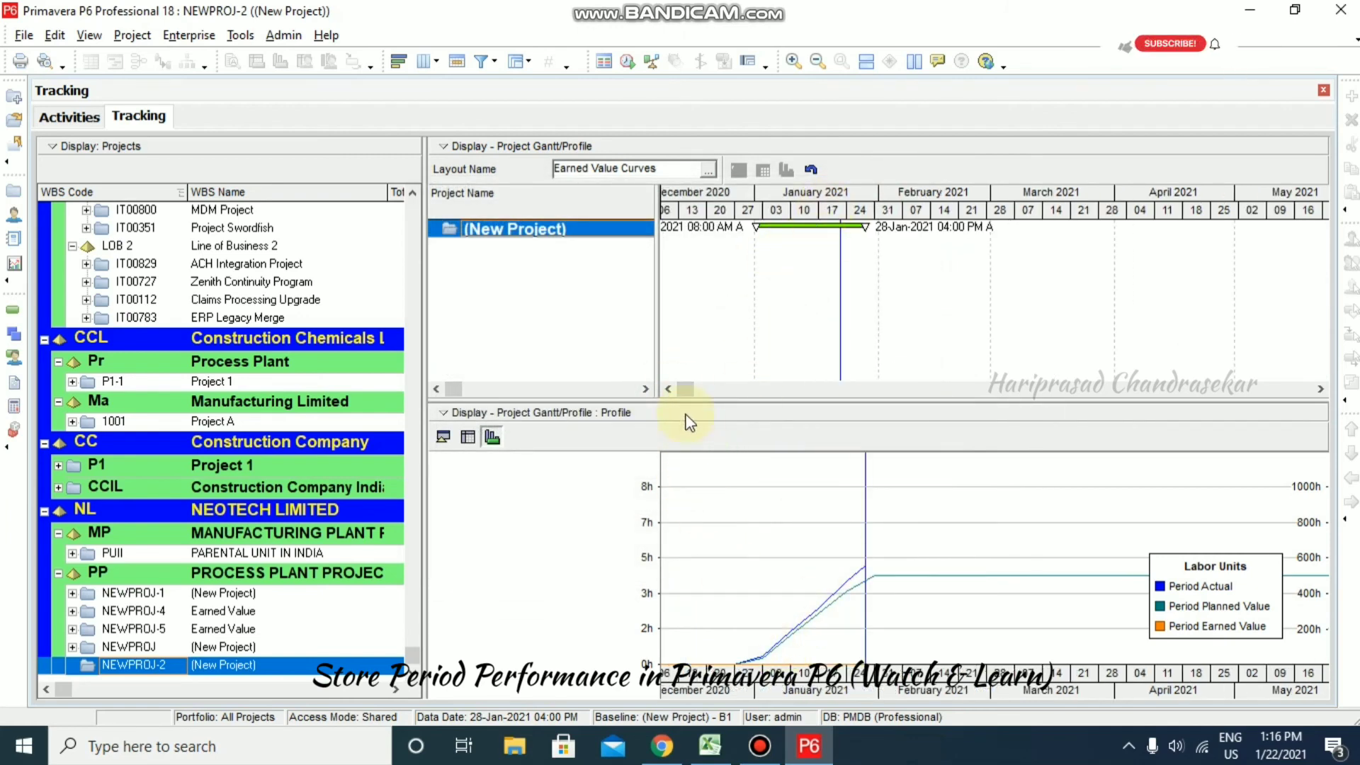
{"action": "left_click", "coordinate": [668, 389]}
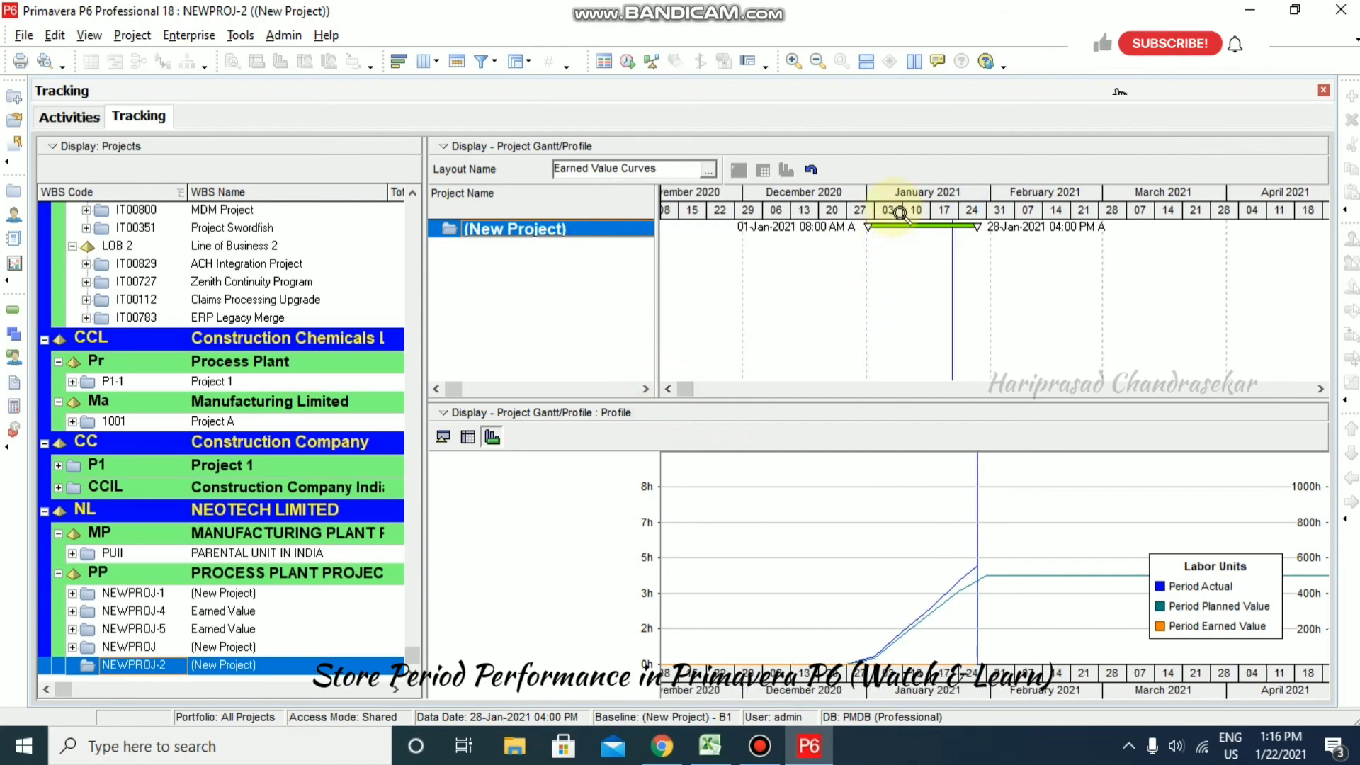
- Change the timescale date interval to Week/Day 1 and scroll back to late December
{"action": "left_click", "coordinate": [794, 62]}
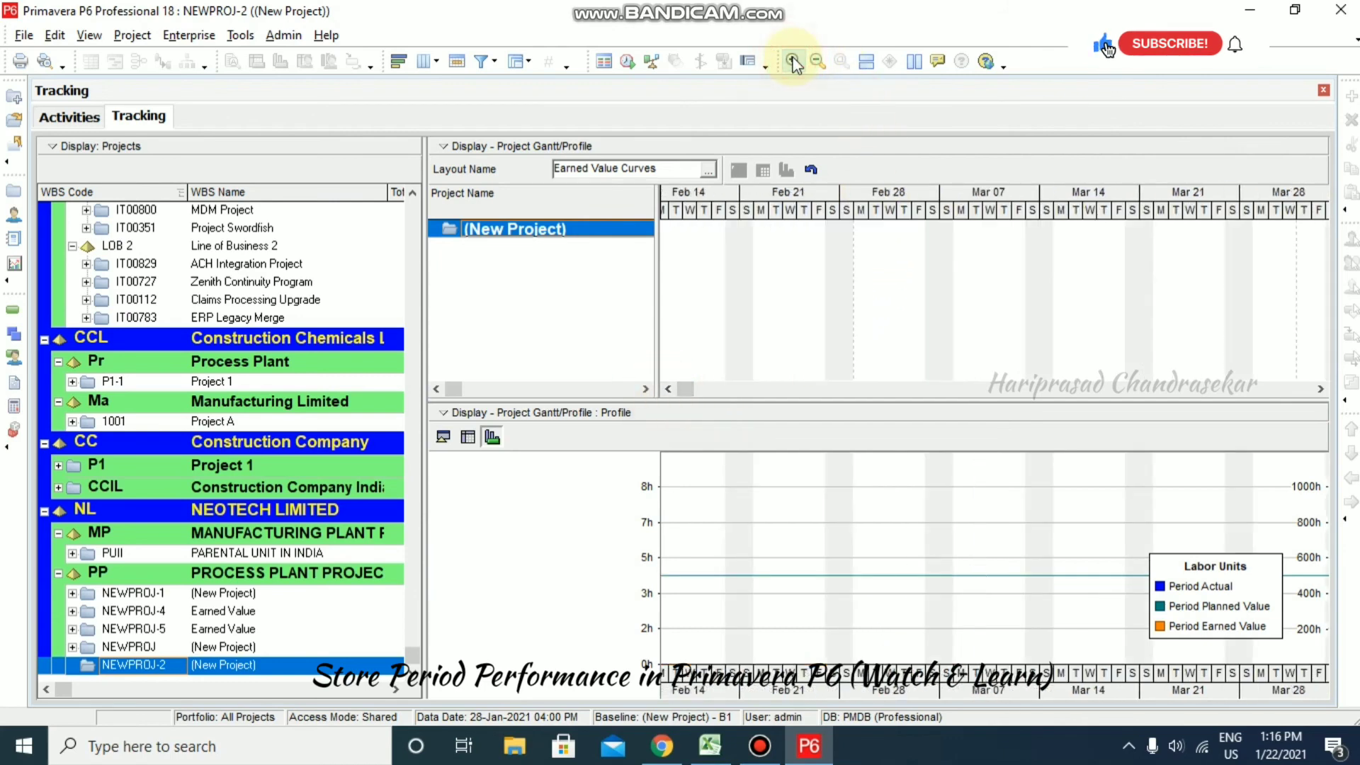
{"action": "left_click", "coordinate": [818, 62]}
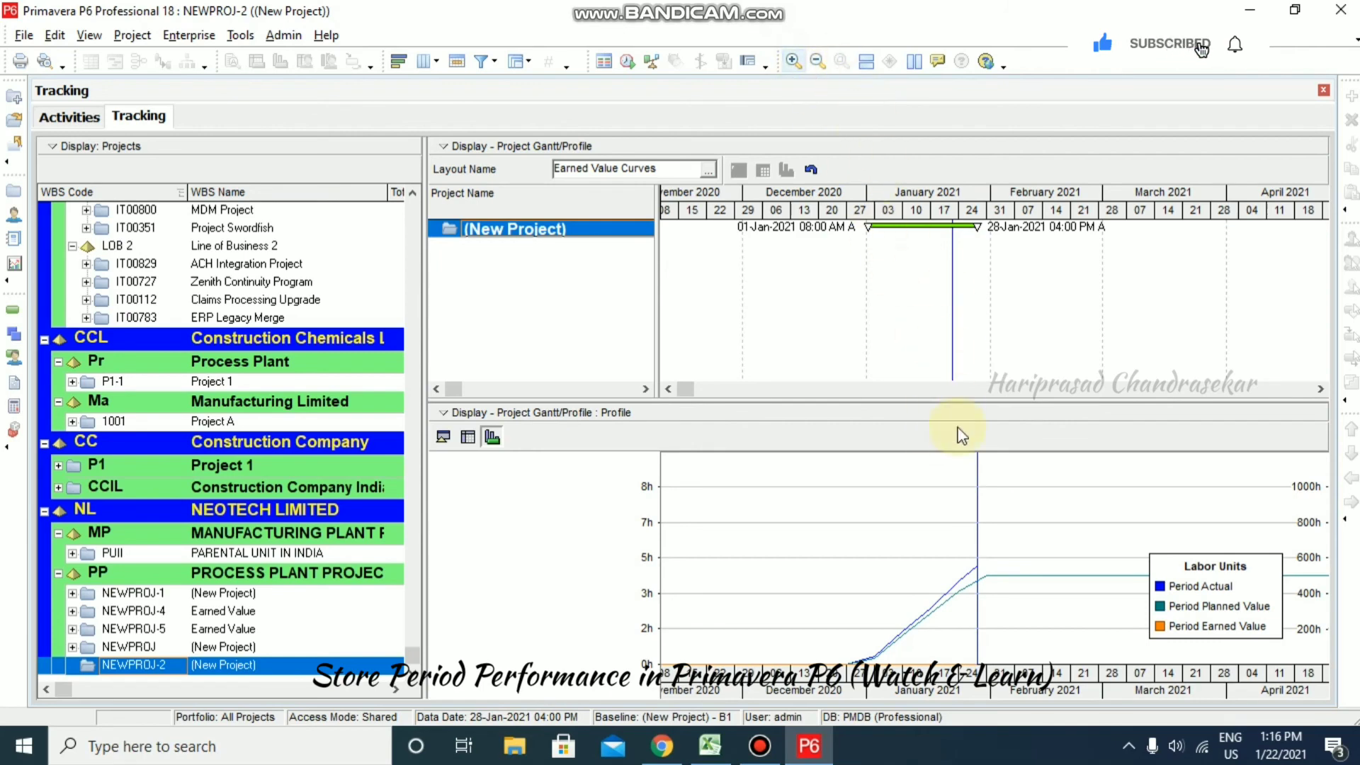
{"action": "right_click", "coordinate": [910, 203]}
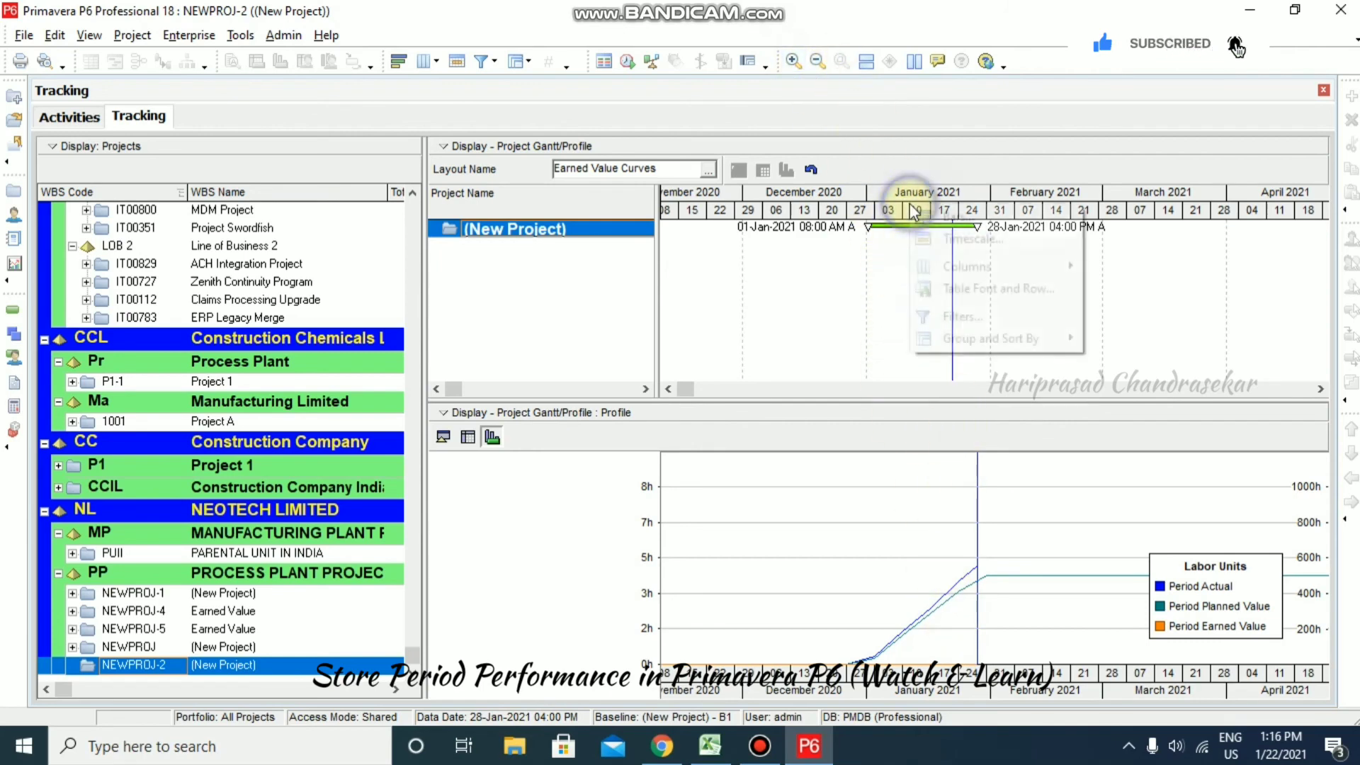
{"action": "left_click", "coordinate": [960, 231]}
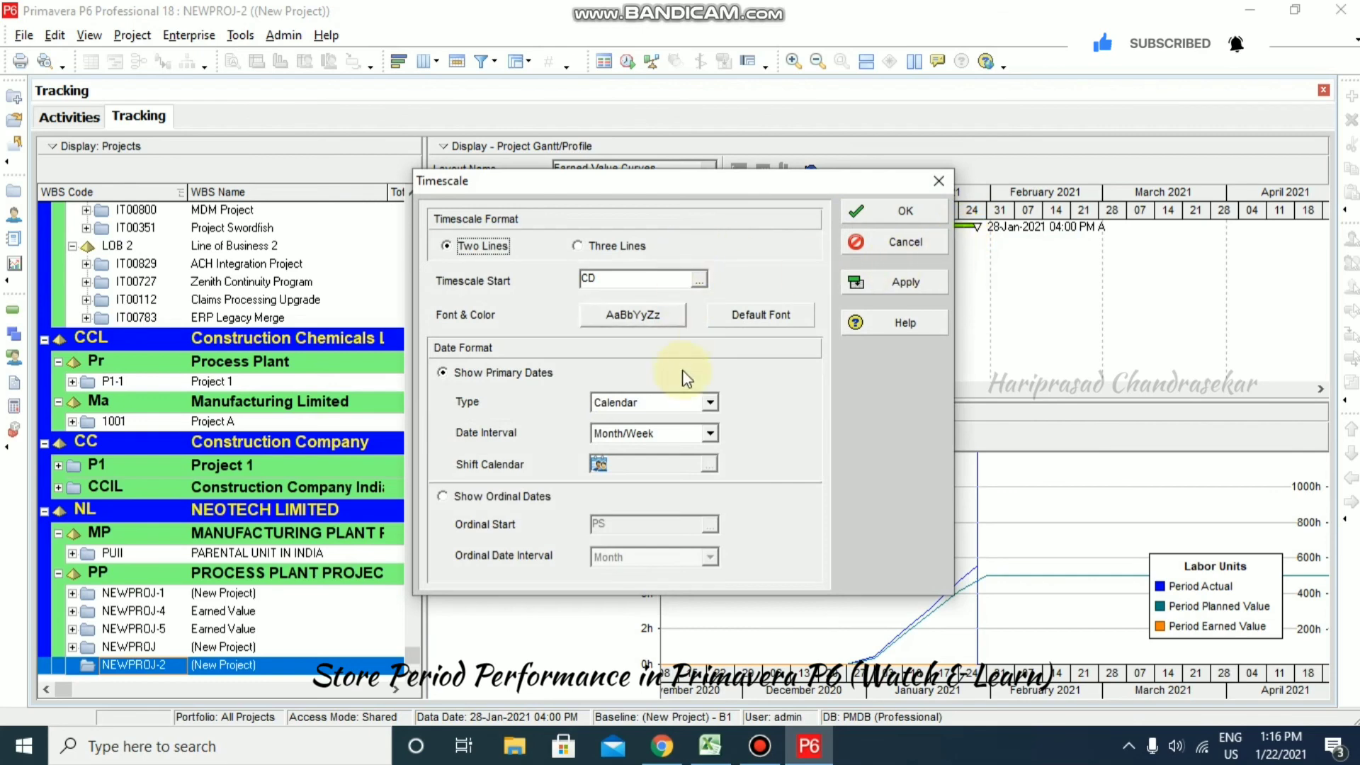
{"action": "left_click", "coordinate": [709, 434]}
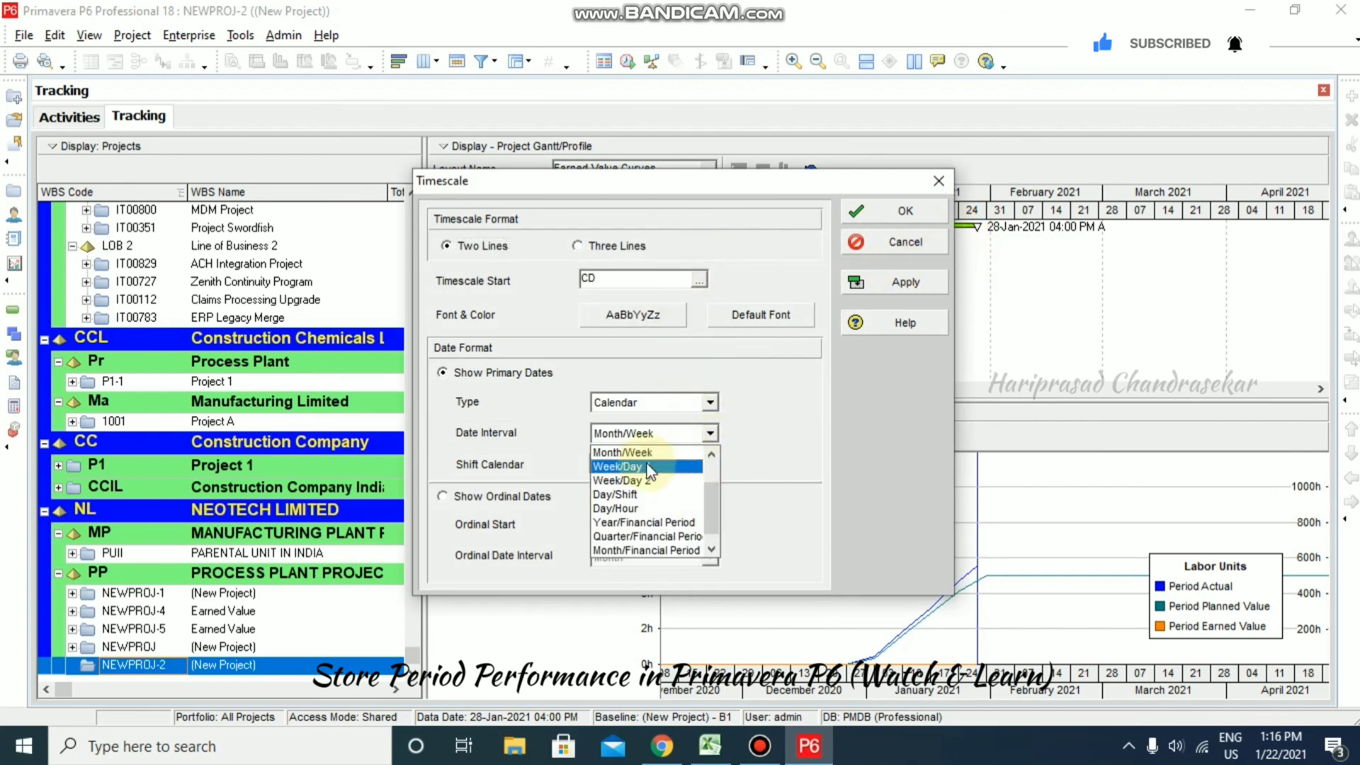
{"action": "left_click", "coordinate": [686, 466]}
{"action": "left_click", "coordinate": [904, 283]}
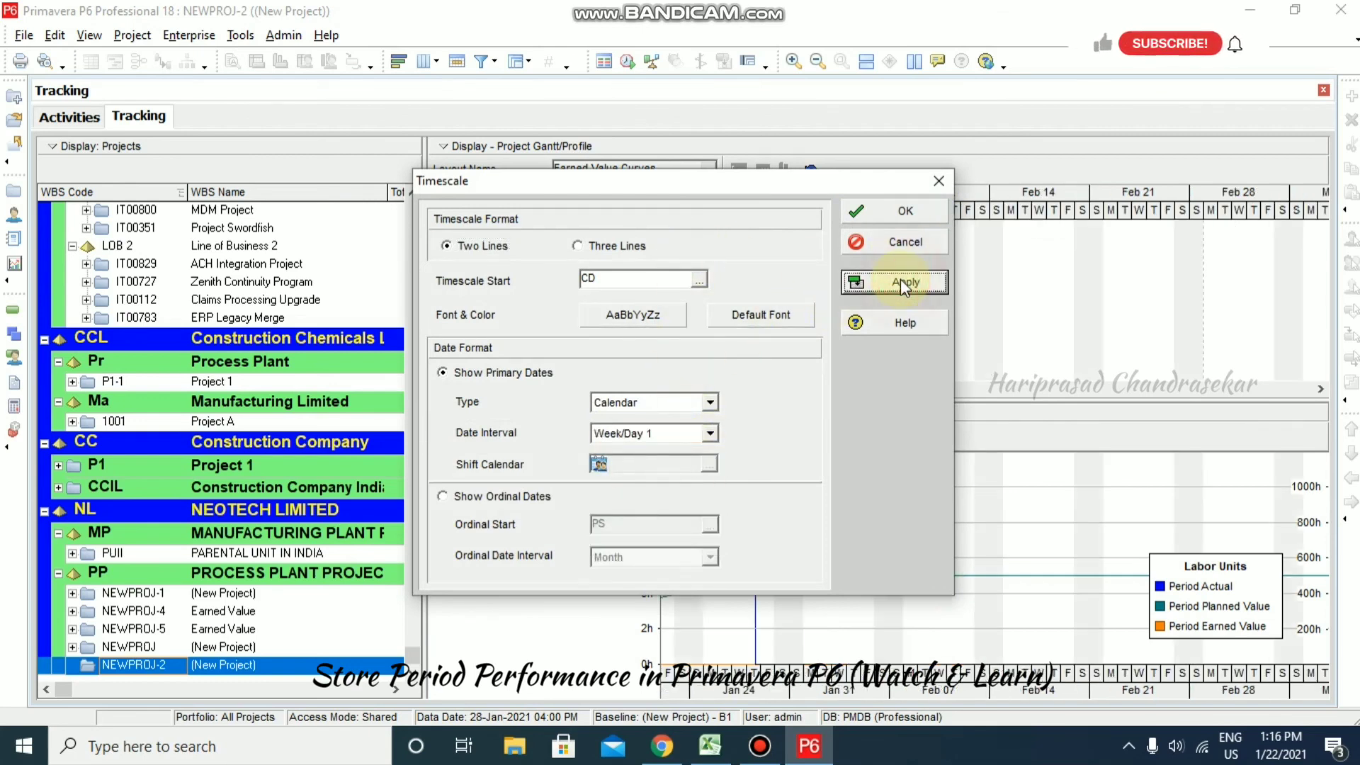
{"action": "left_click", "coordinate": [898, 214]}
{"action": "left_click_drag", "start_coordinate": [689, 389], "coordinate": [653, 392]}
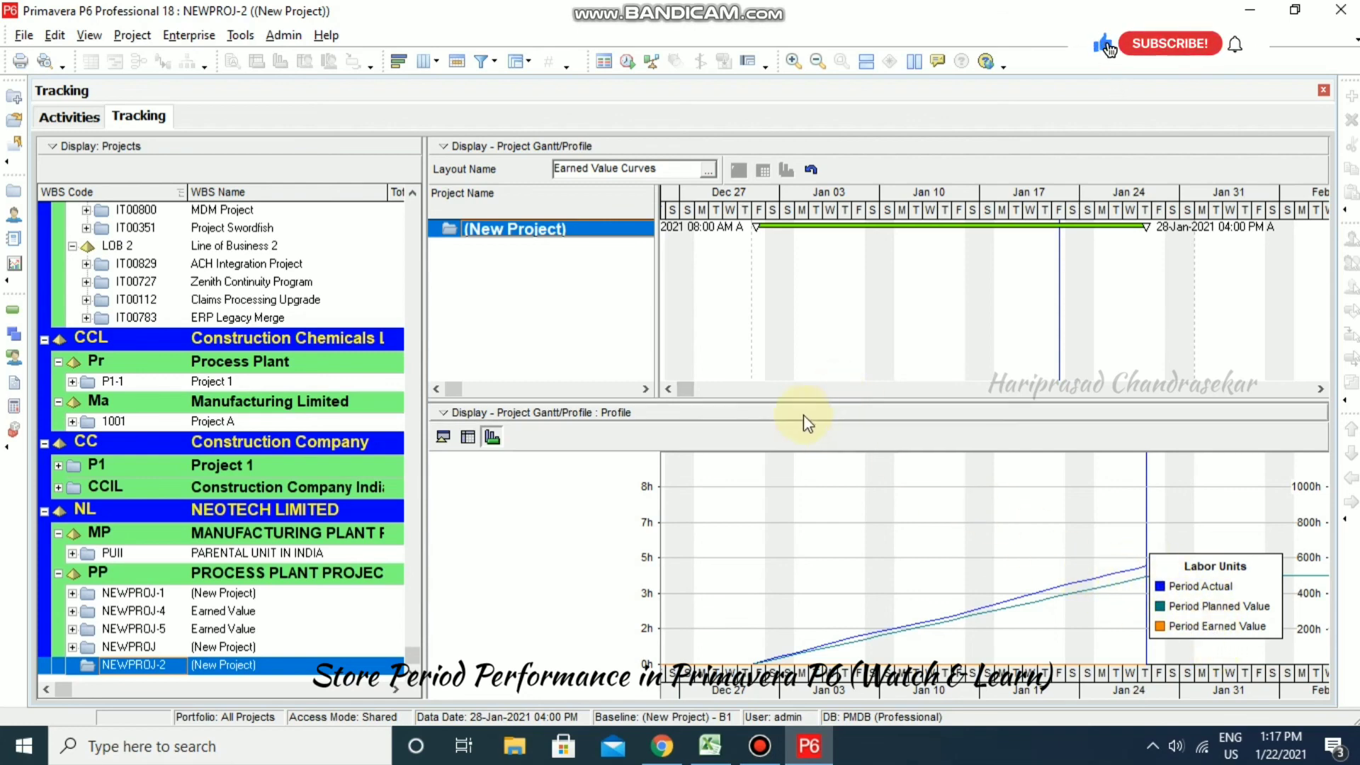
- Switch the project profile display from units to Cost, then go to NEWPROJ-2's Activities
{"action": "right_click", "coordinate": [866, 520]}
{"action": "left_click", "coordinate": [942, 556]}
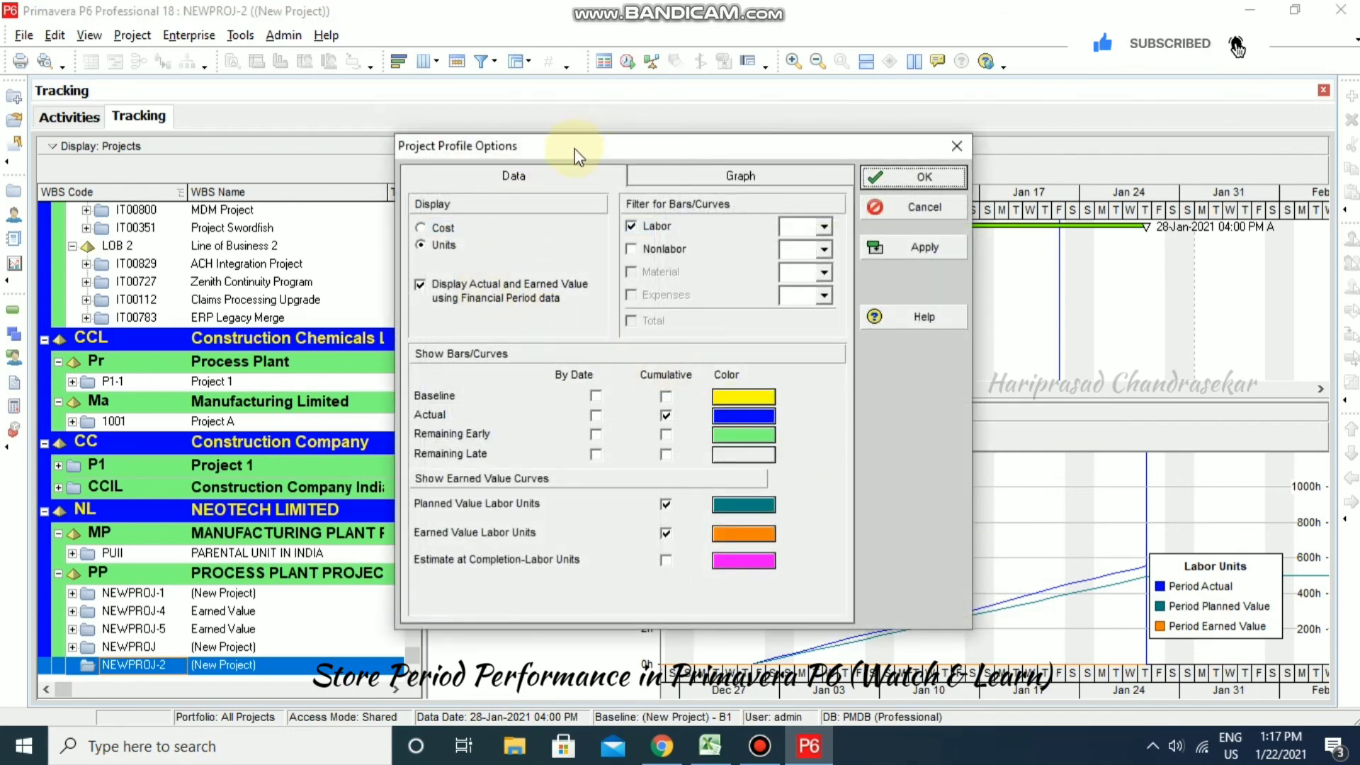
{"action": "left_click_drag", "start_coordinate": [575, 149], "coordinate": [422, 100]}
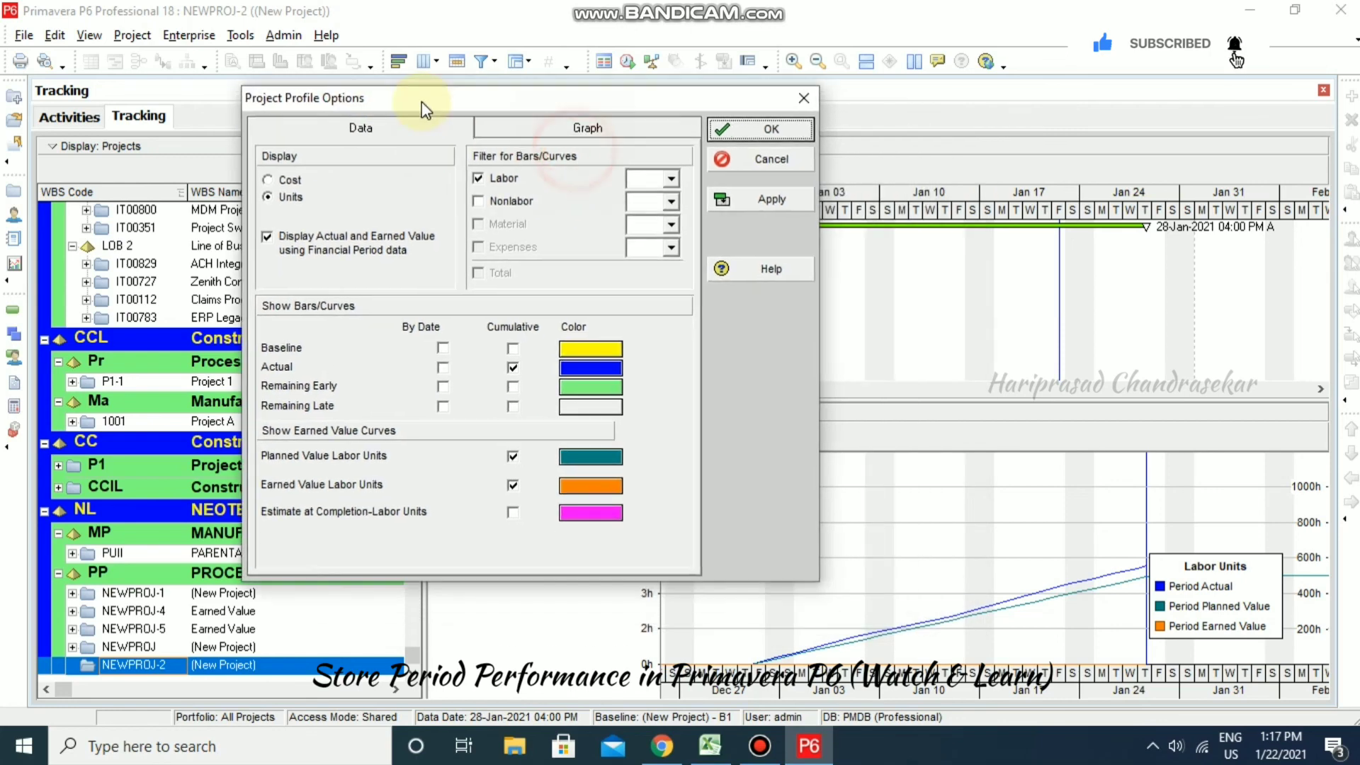
{"action": "left_click", "coordinate": [281, 178]}
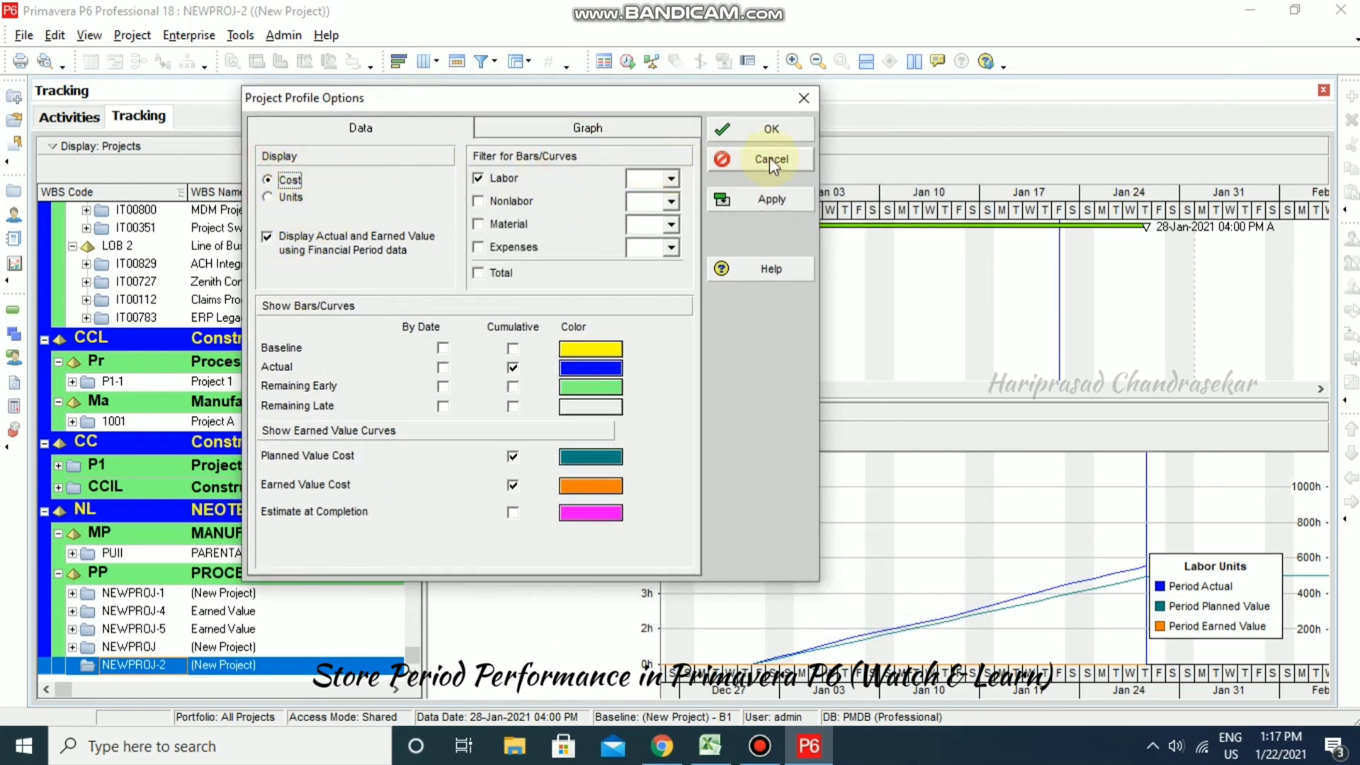
{"action": "left_click", "coordinate": [775, 198]}
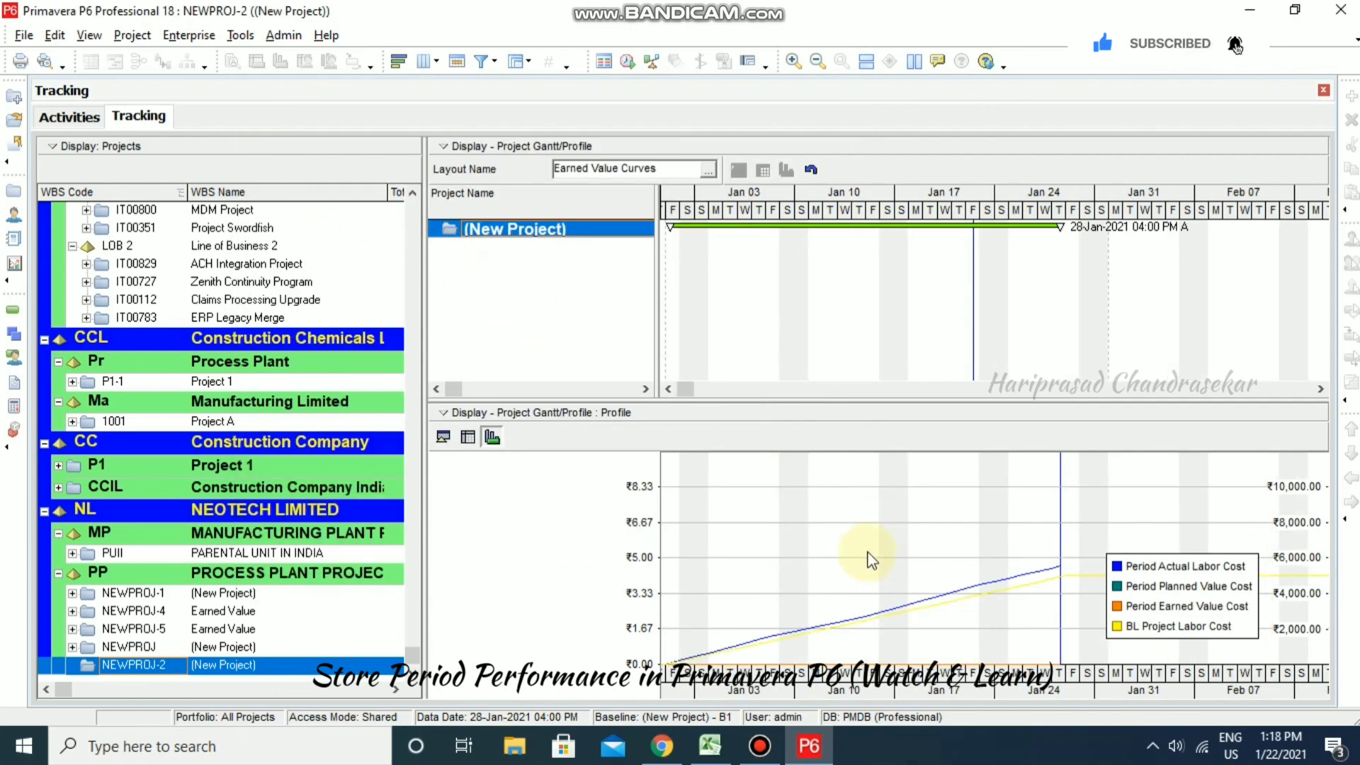
{"action": "left_click", "coordinate": [85, 117]}
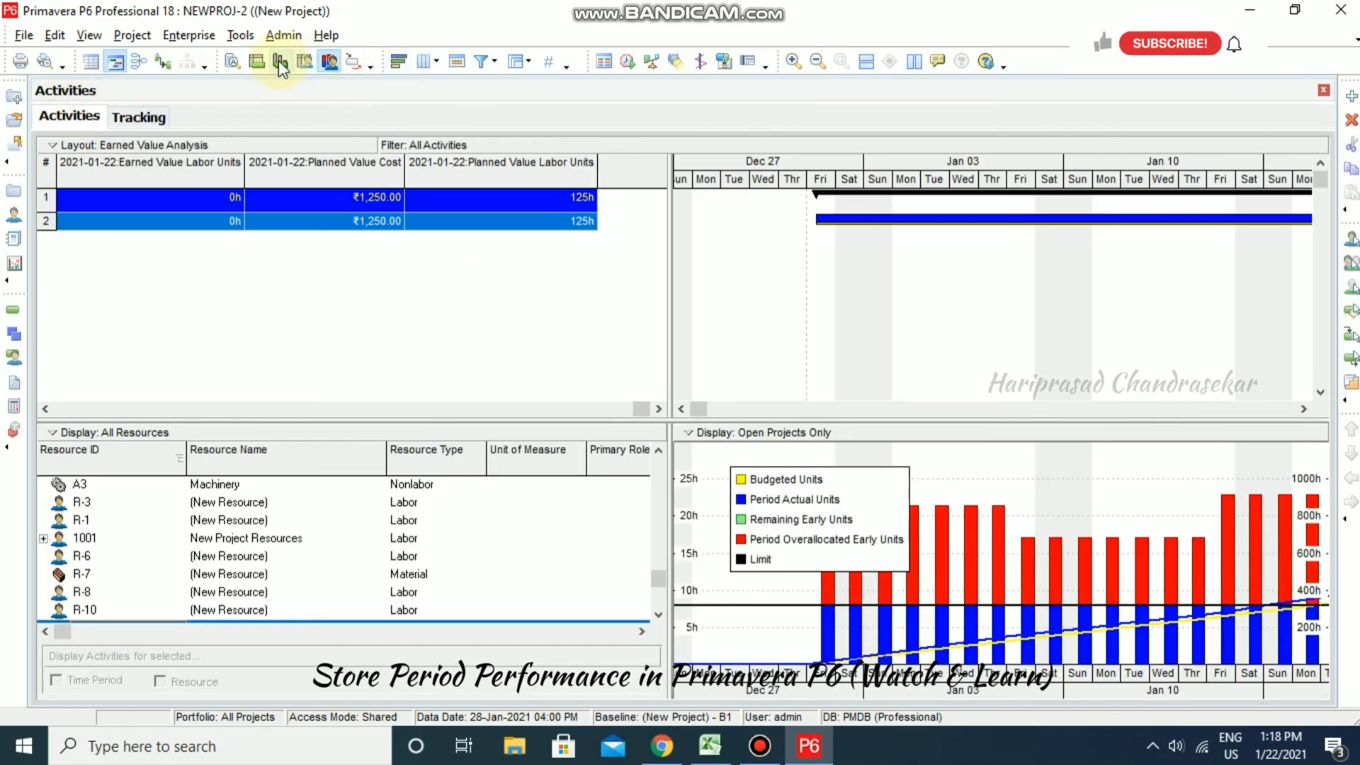
- Show the Activity Usage Profile and add the Budgeted Cumulative cost curve
{"action": "left_click", "coordinate": [278, 61]}
{"action": "right_click", "coordinate": [949, 535]}
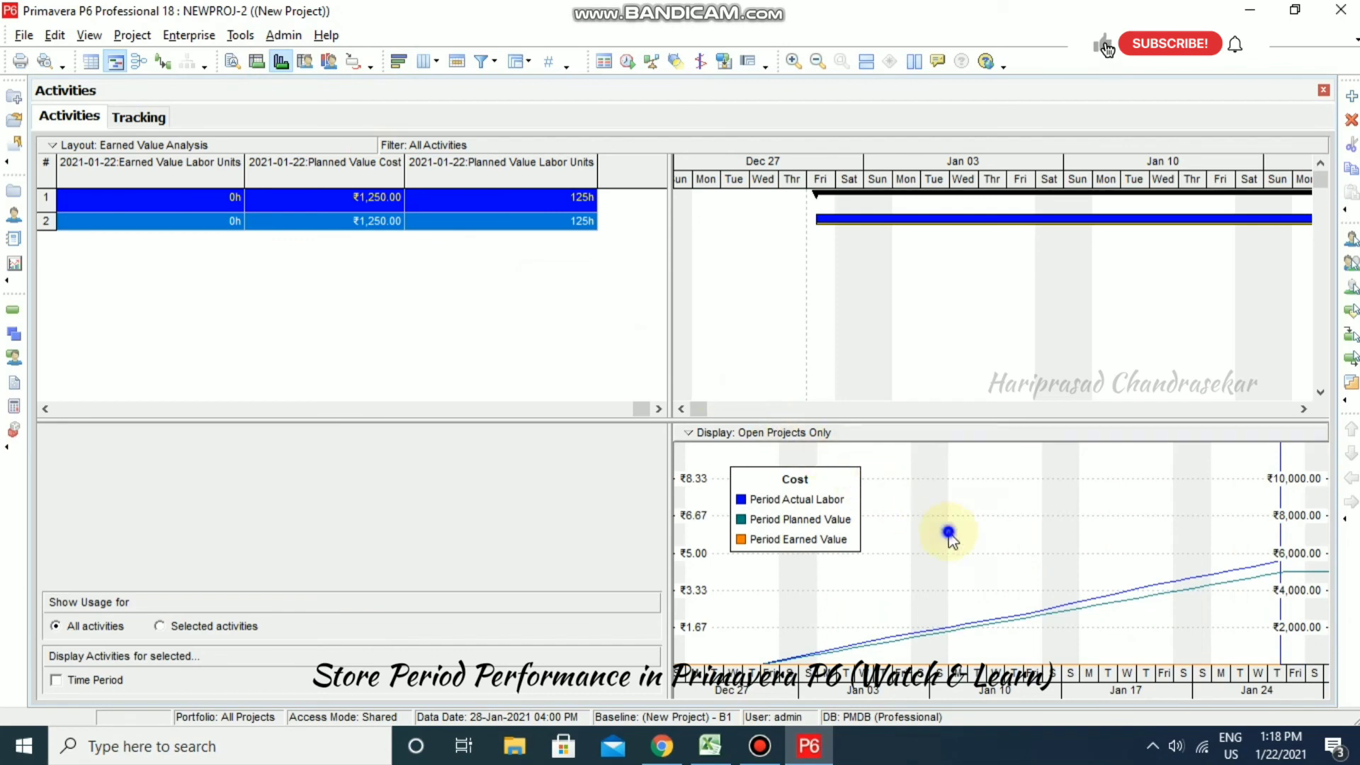
{"action": "left_click", "coordinate": [1035, 568]}
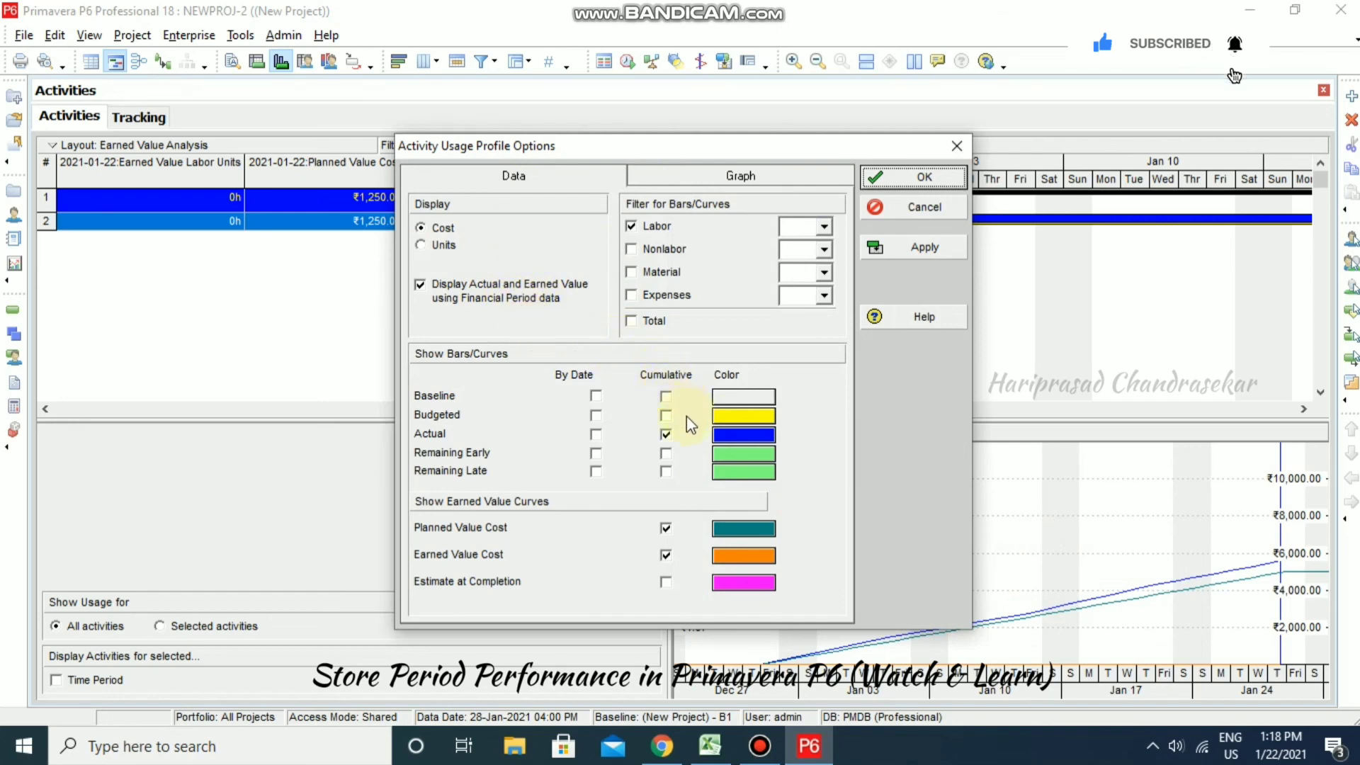
{"action": "left_click", "coordinate": [666, 416]}
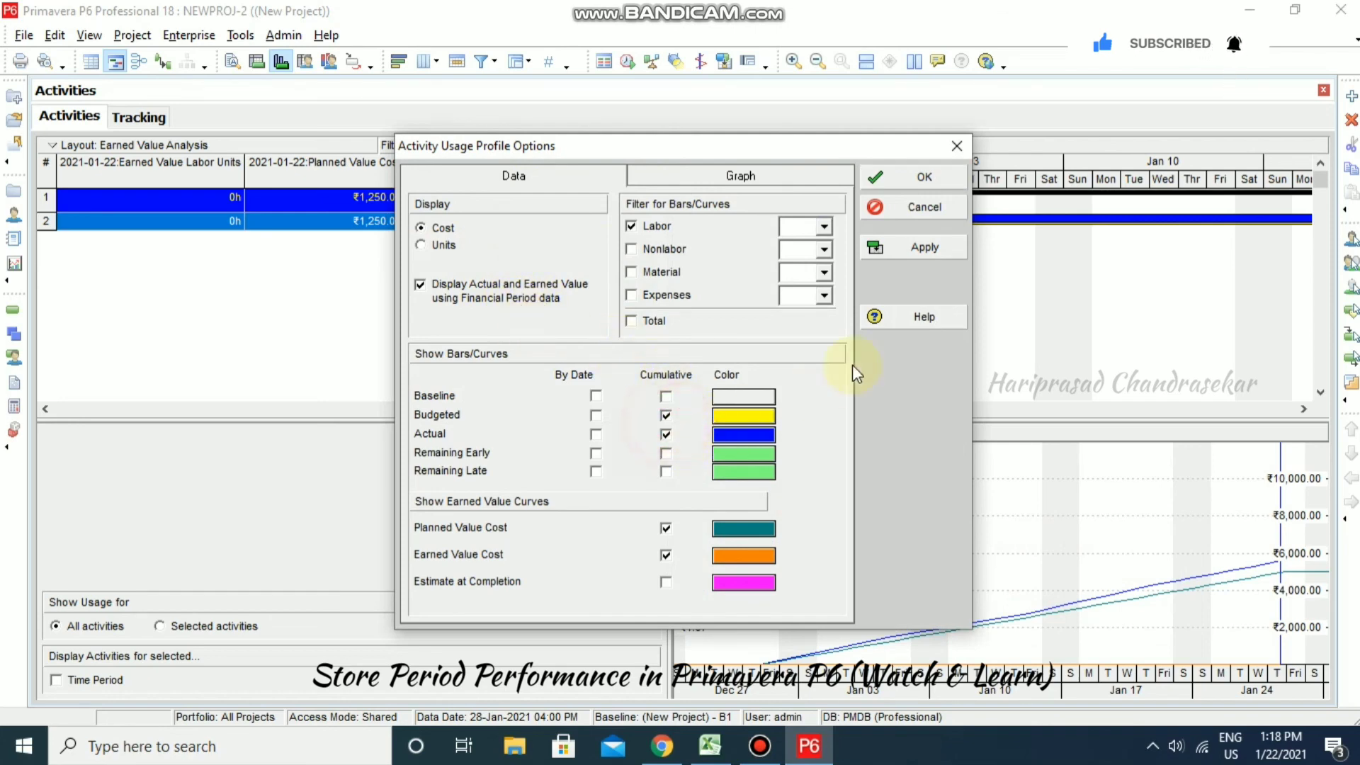
{"action": "left_click", "coordinate": [912, 247]}
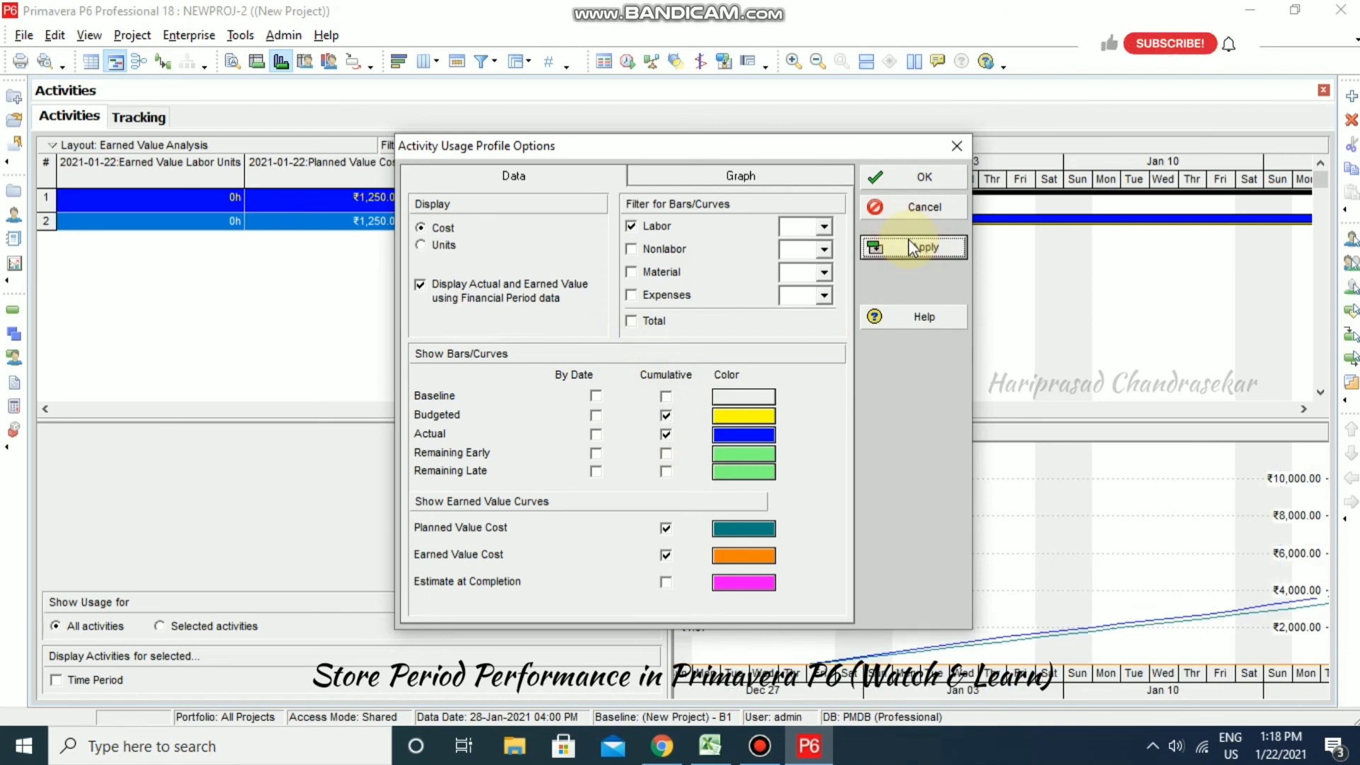
- Compare with and without financial period data, leaving it enabled, and confirm the profile options
{"action": "left_click", "coordinate": [428, 289]}
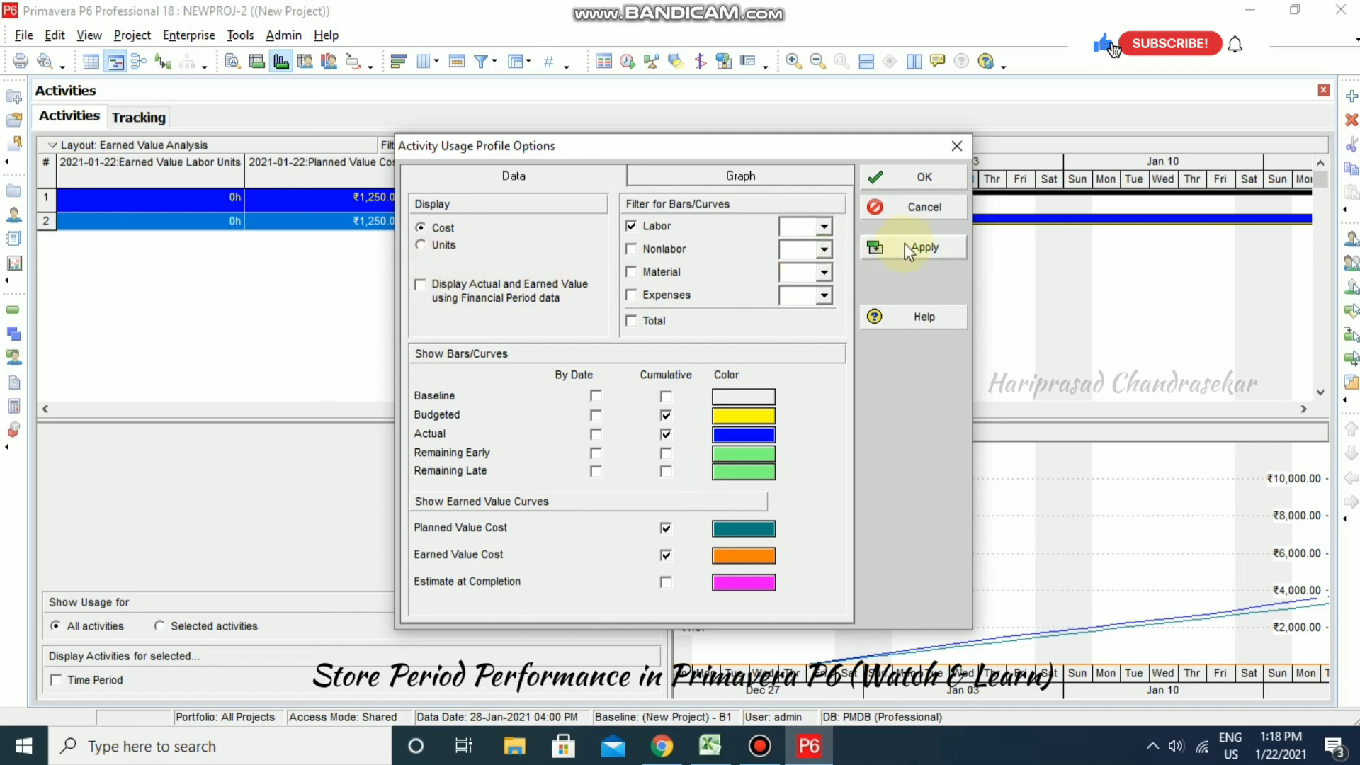
{"action": "left_click", "coordinate": [908, 250]}
{"action": "left_click", "coordinate": [425, 287]}
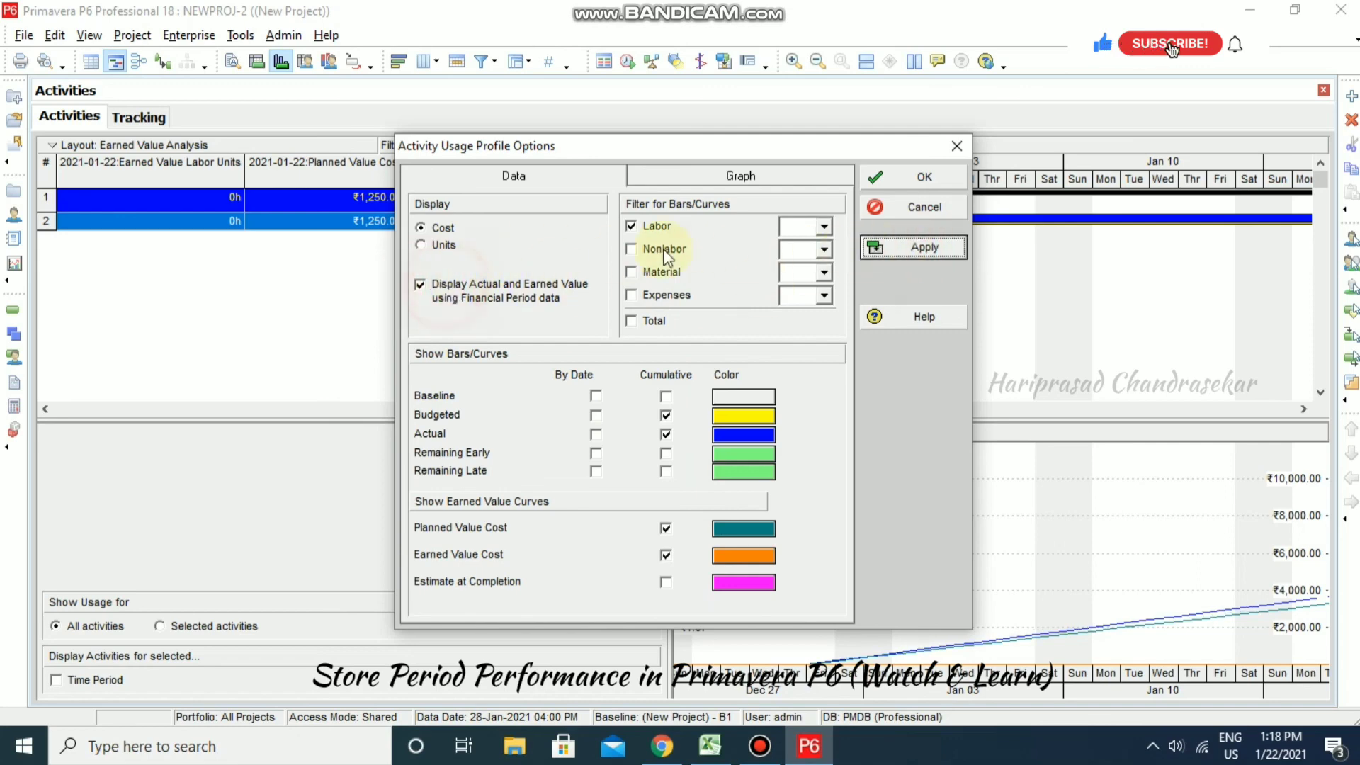
{"action": "left_click", "coordinate": [956, 147]}
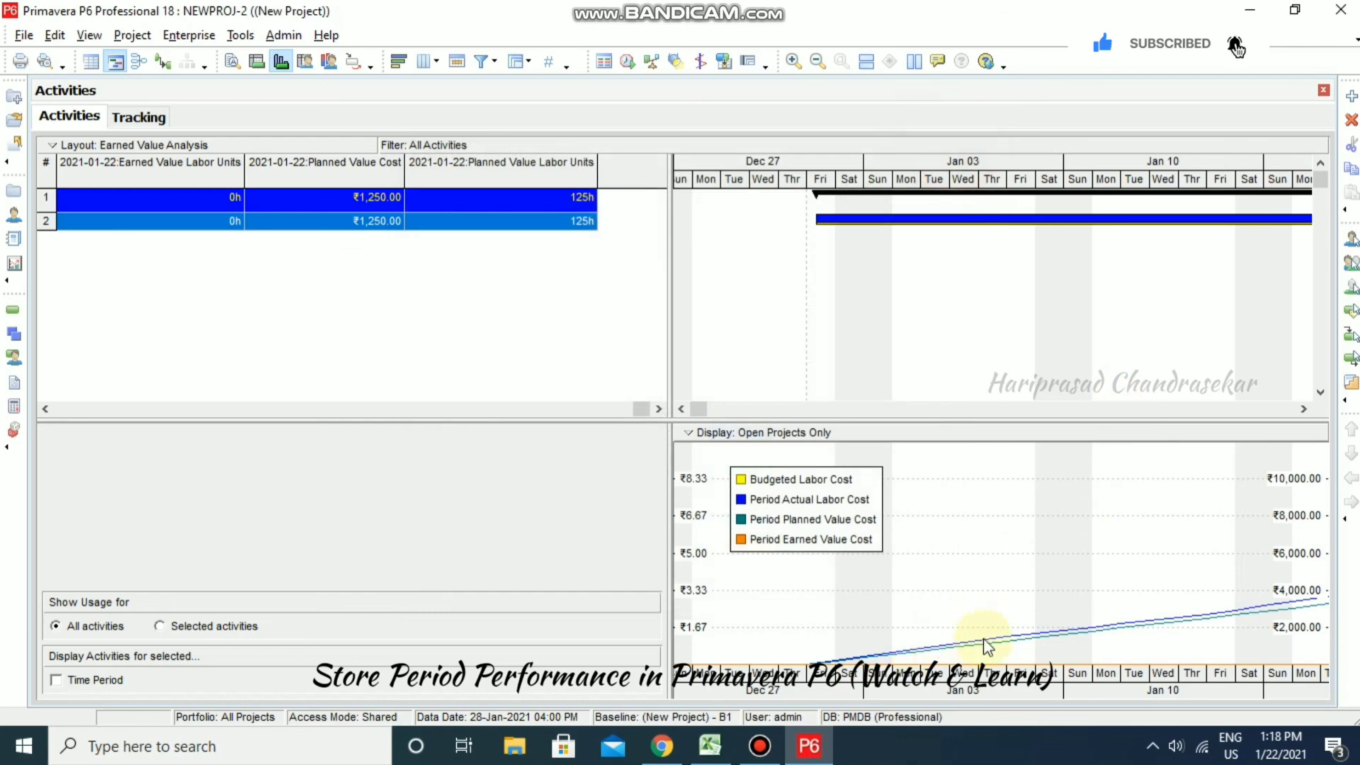
{"action": "right_click", "coordinate": [972, 528]}
{"action": "left_click", "coordinate": [1060, 564]}
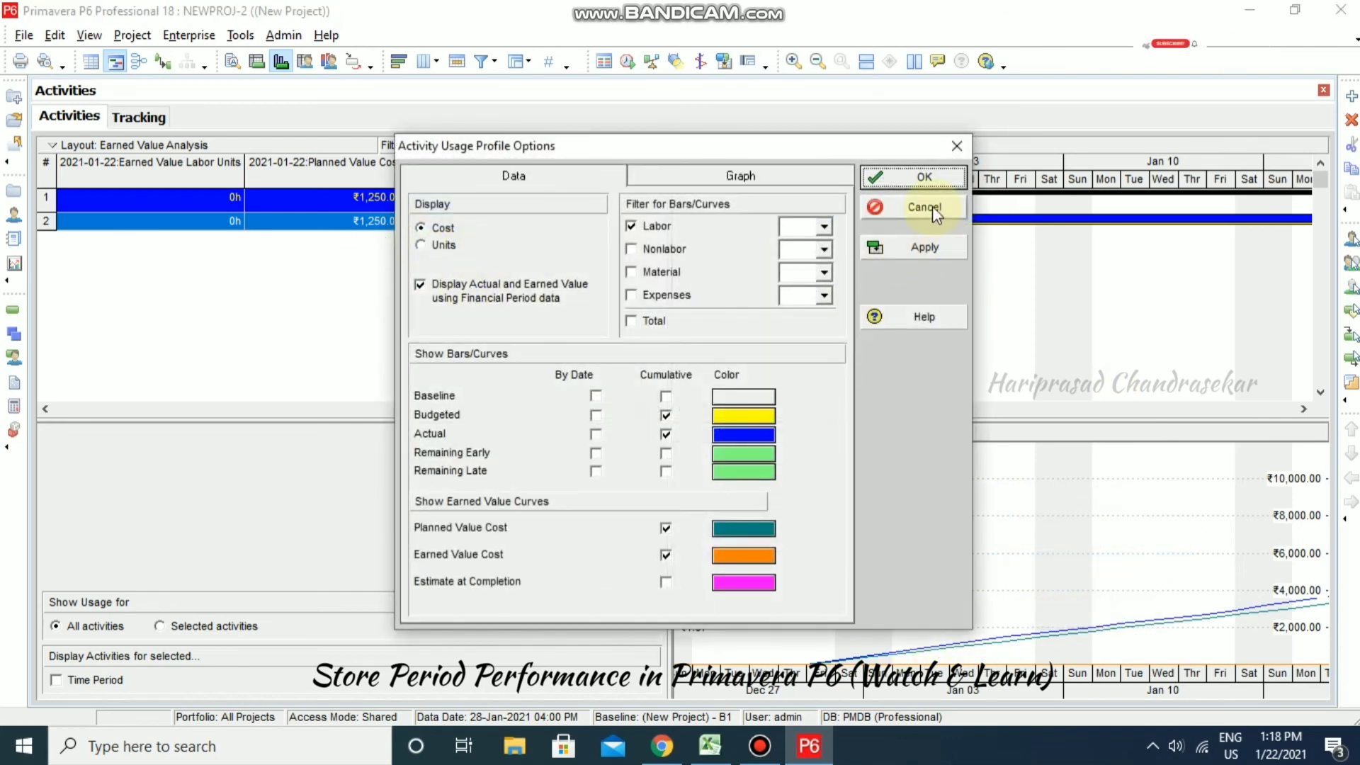
{"action": "left_click", "coordinate": [924, 178]}
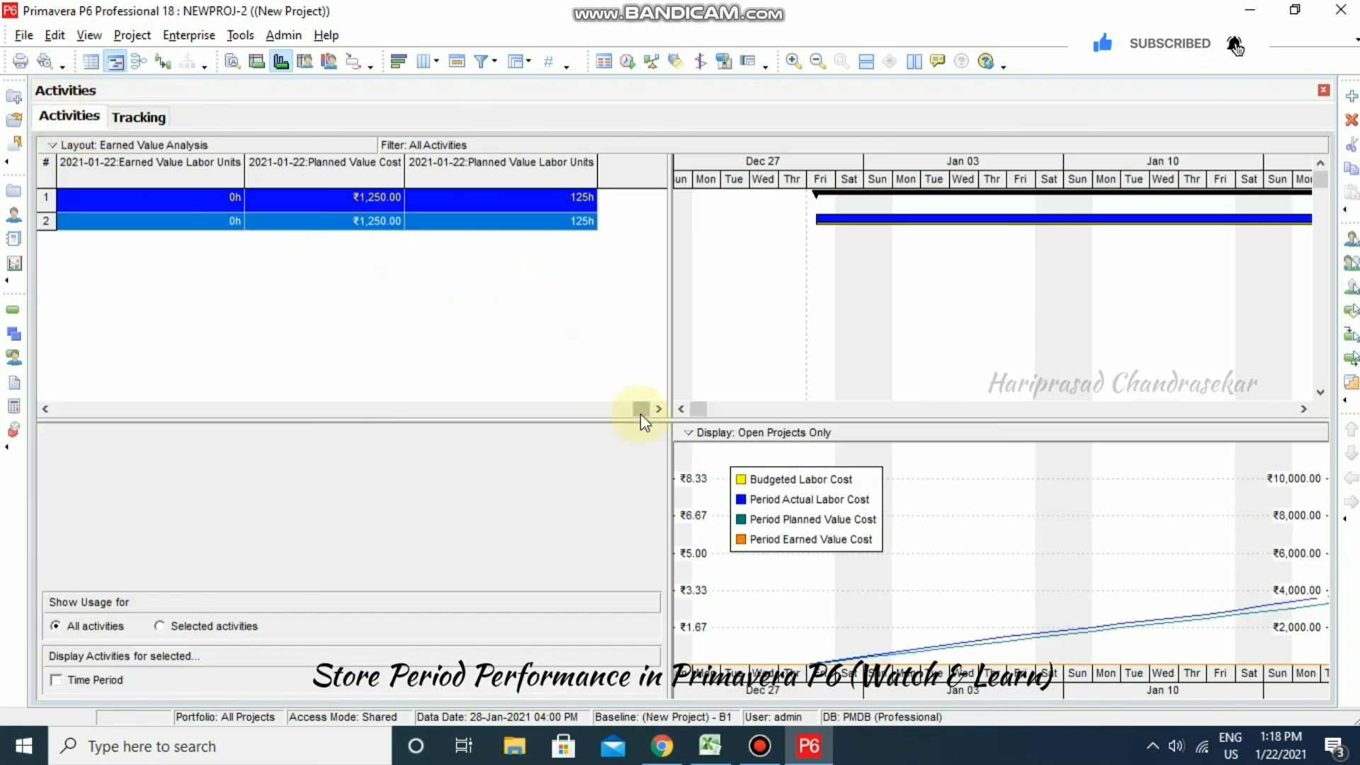
{"action": "left_click_drag", "start_coordinate": [641, 411], "coordinate": [538, 410]}
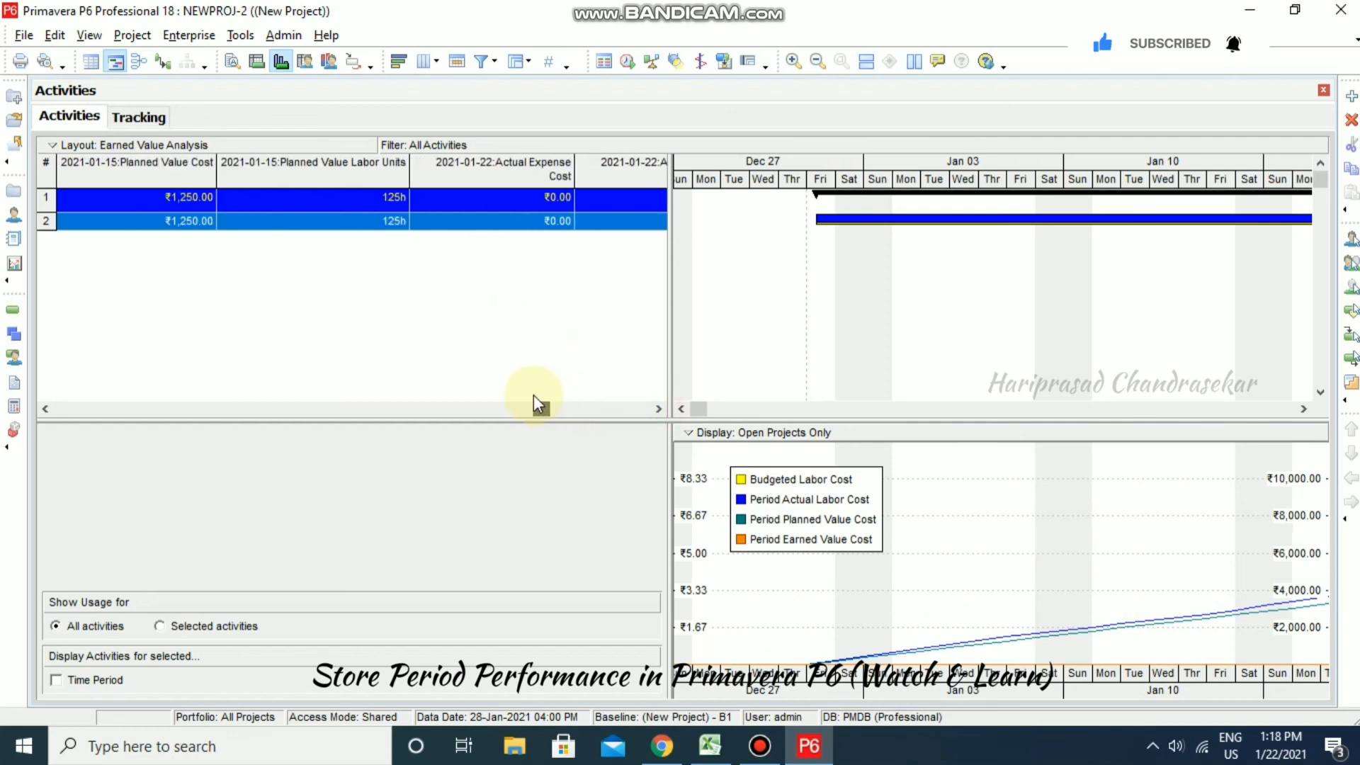